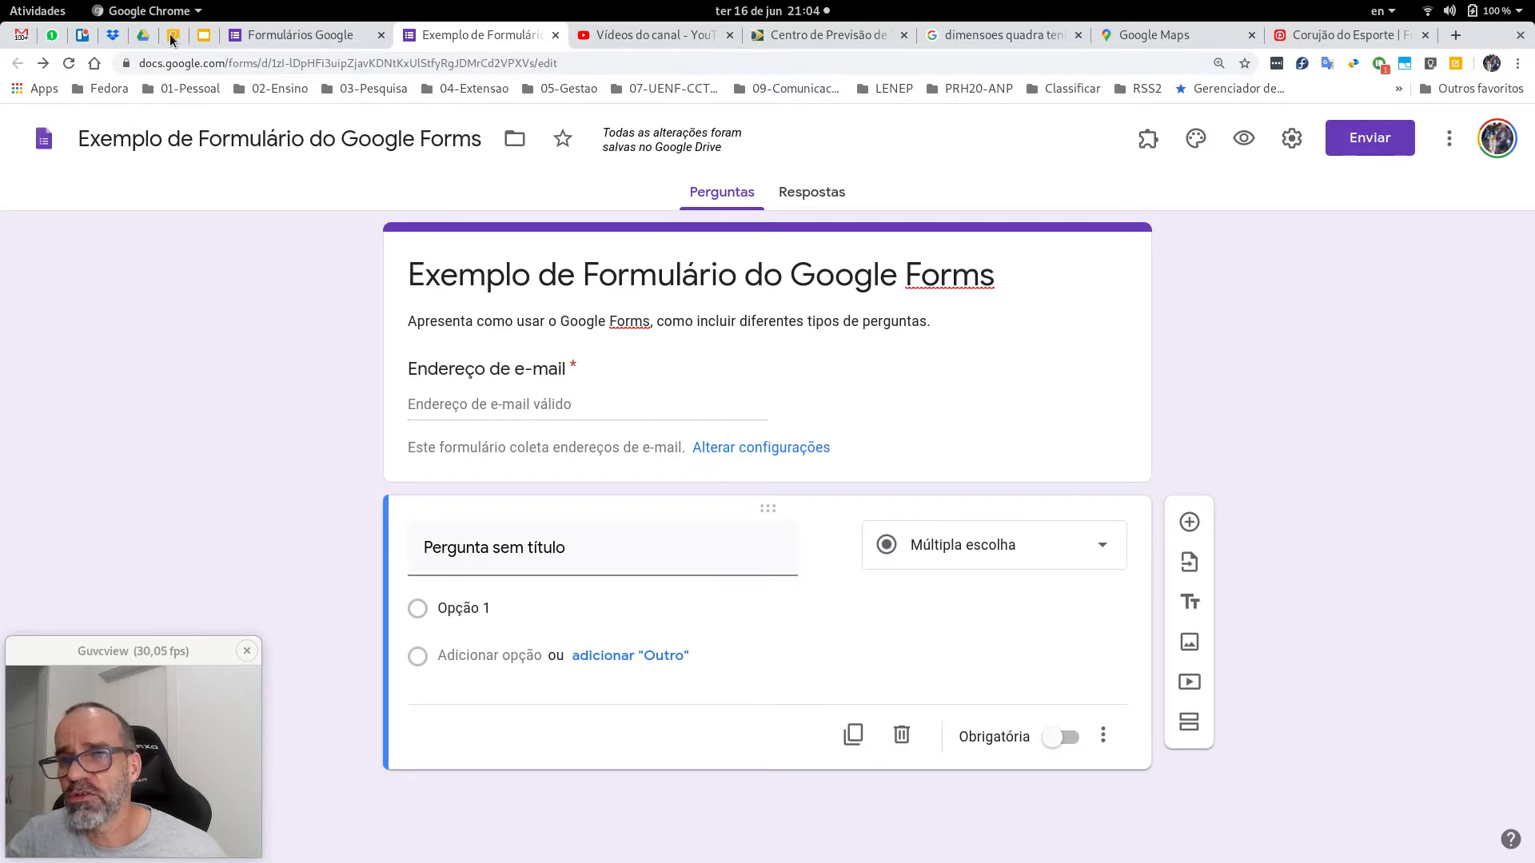
# Step: Switch to Google Keep and check off items 1, 2 and 3 of the "VideoAula: Google Forms" list
pyautogui.click(173, 37)
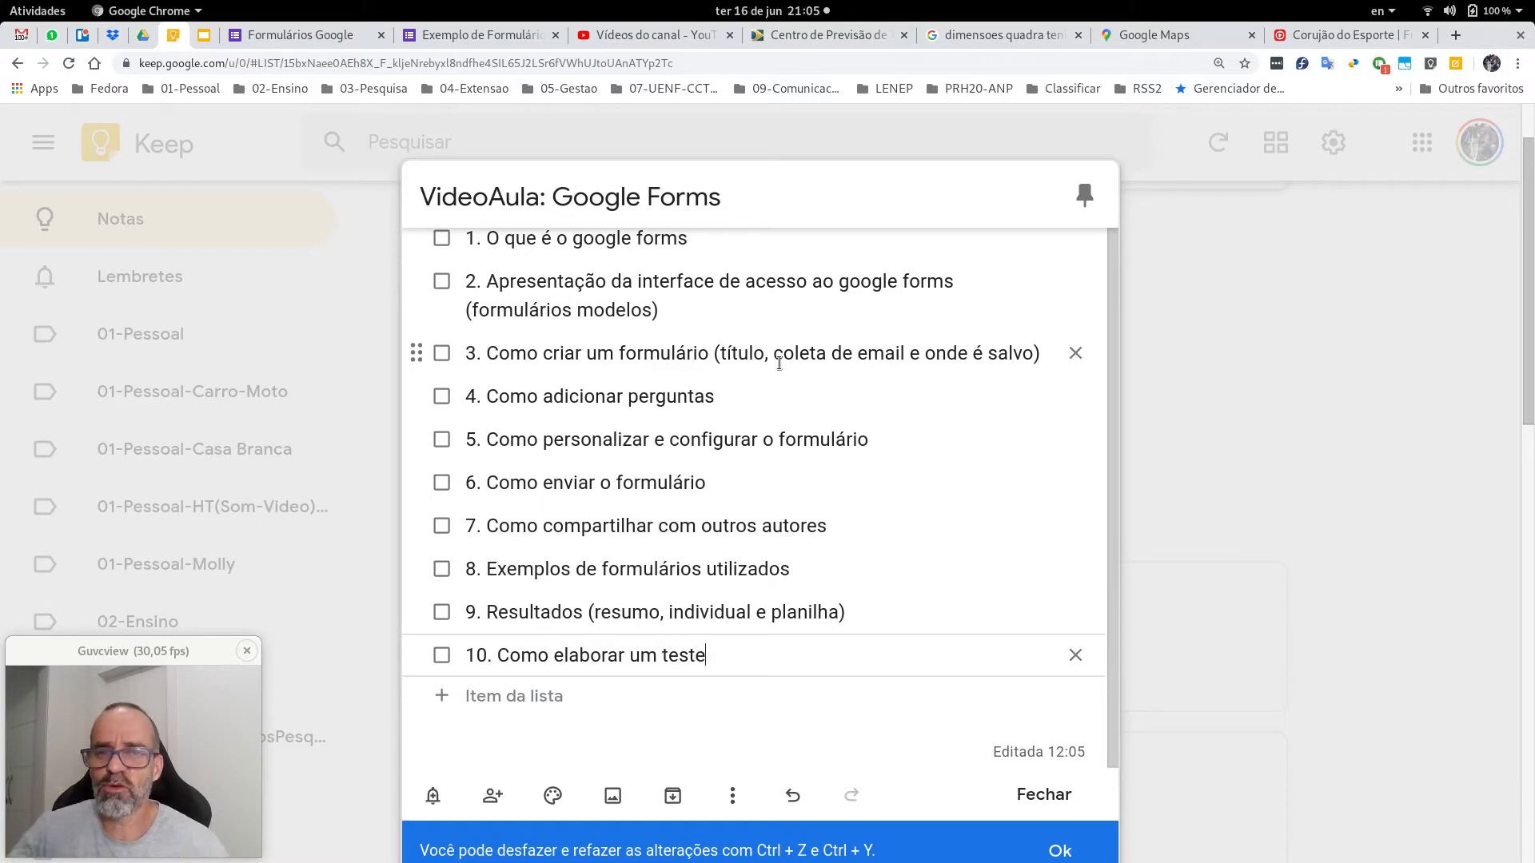
pyautogui.click(442, 240)
pyautogui.click(442, 240)
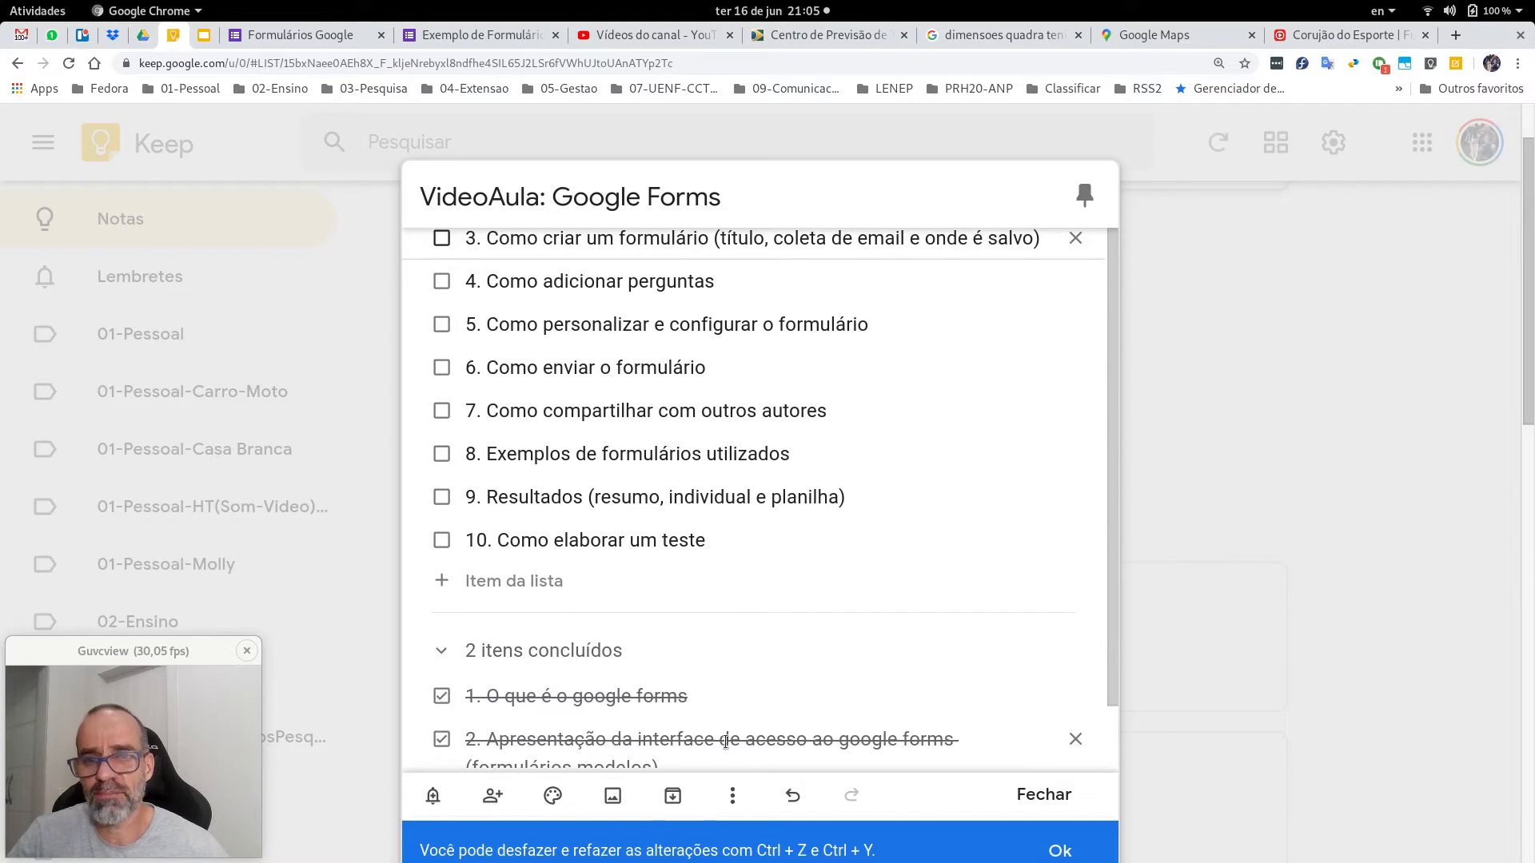
pyautogui.click(442, 239)
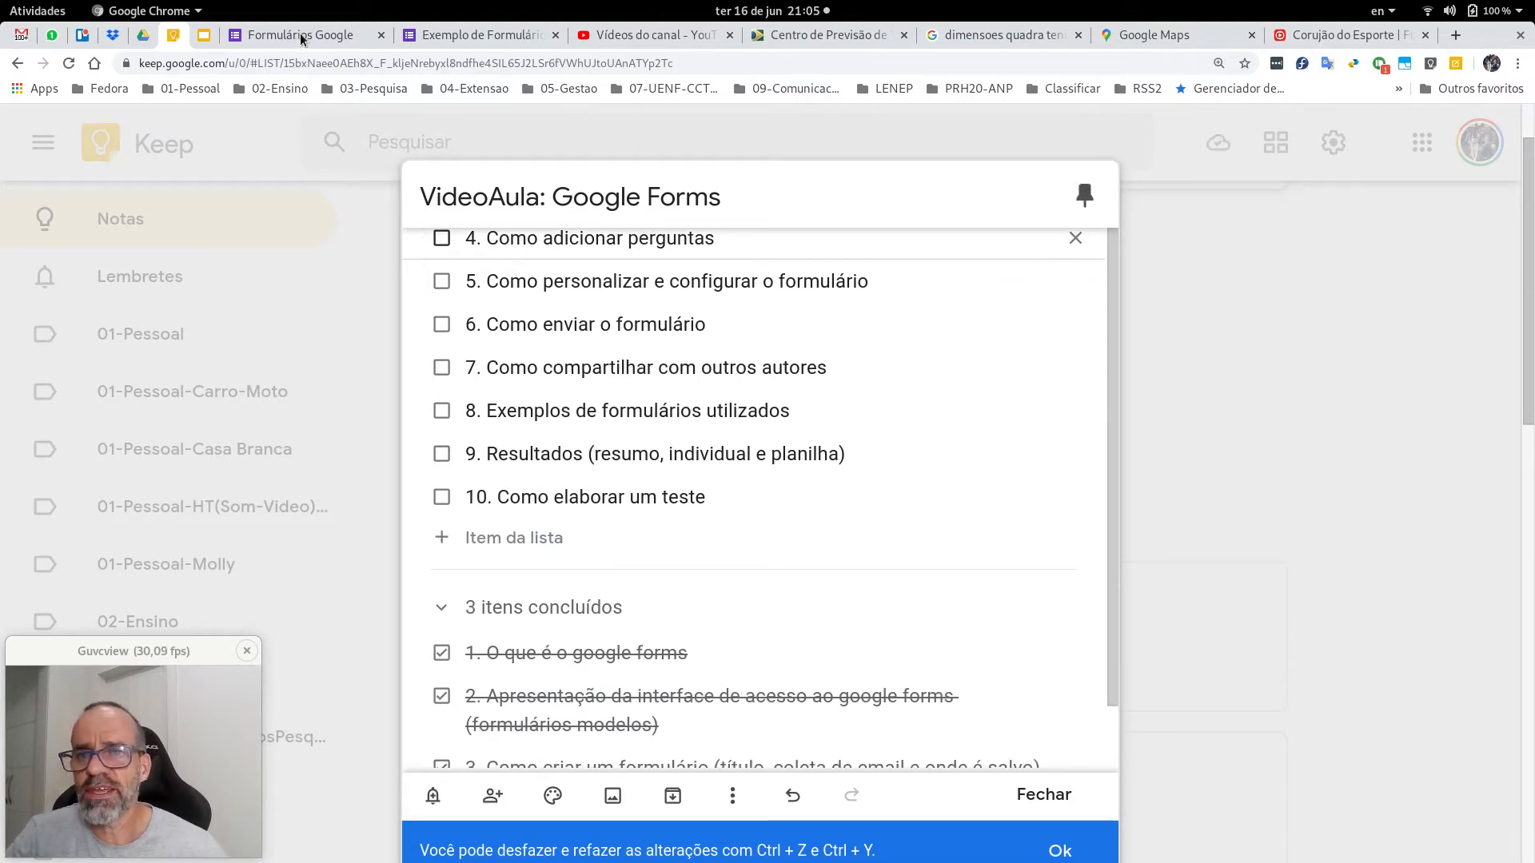
# Step: Switch back to the example form in Google Forms and change the untitled question's title to "Pergunta 1"
pyautogui.click(438, 33)
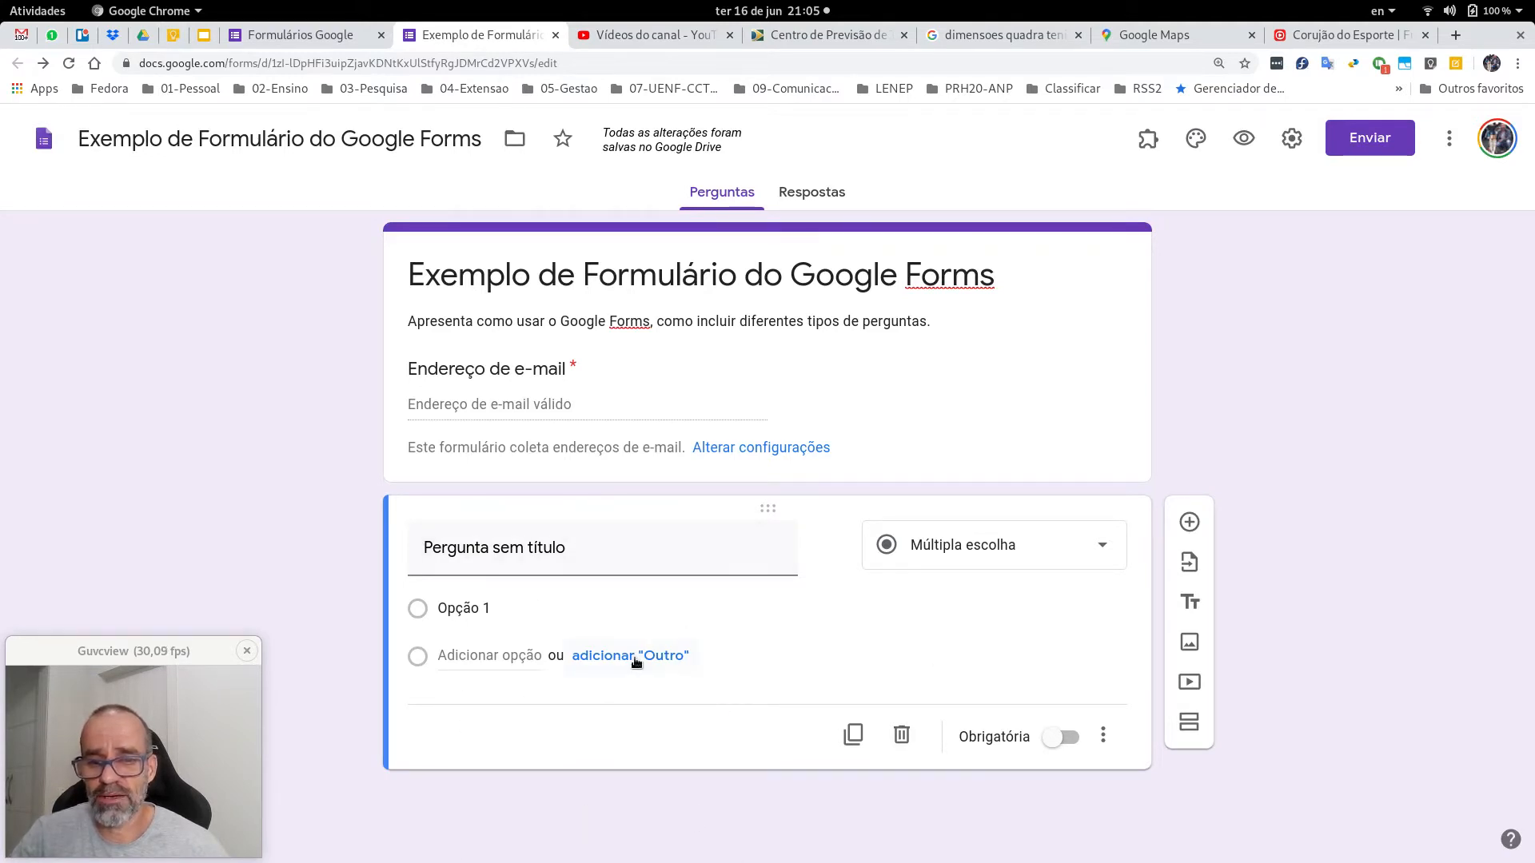
pyautogui.click(627, 557)
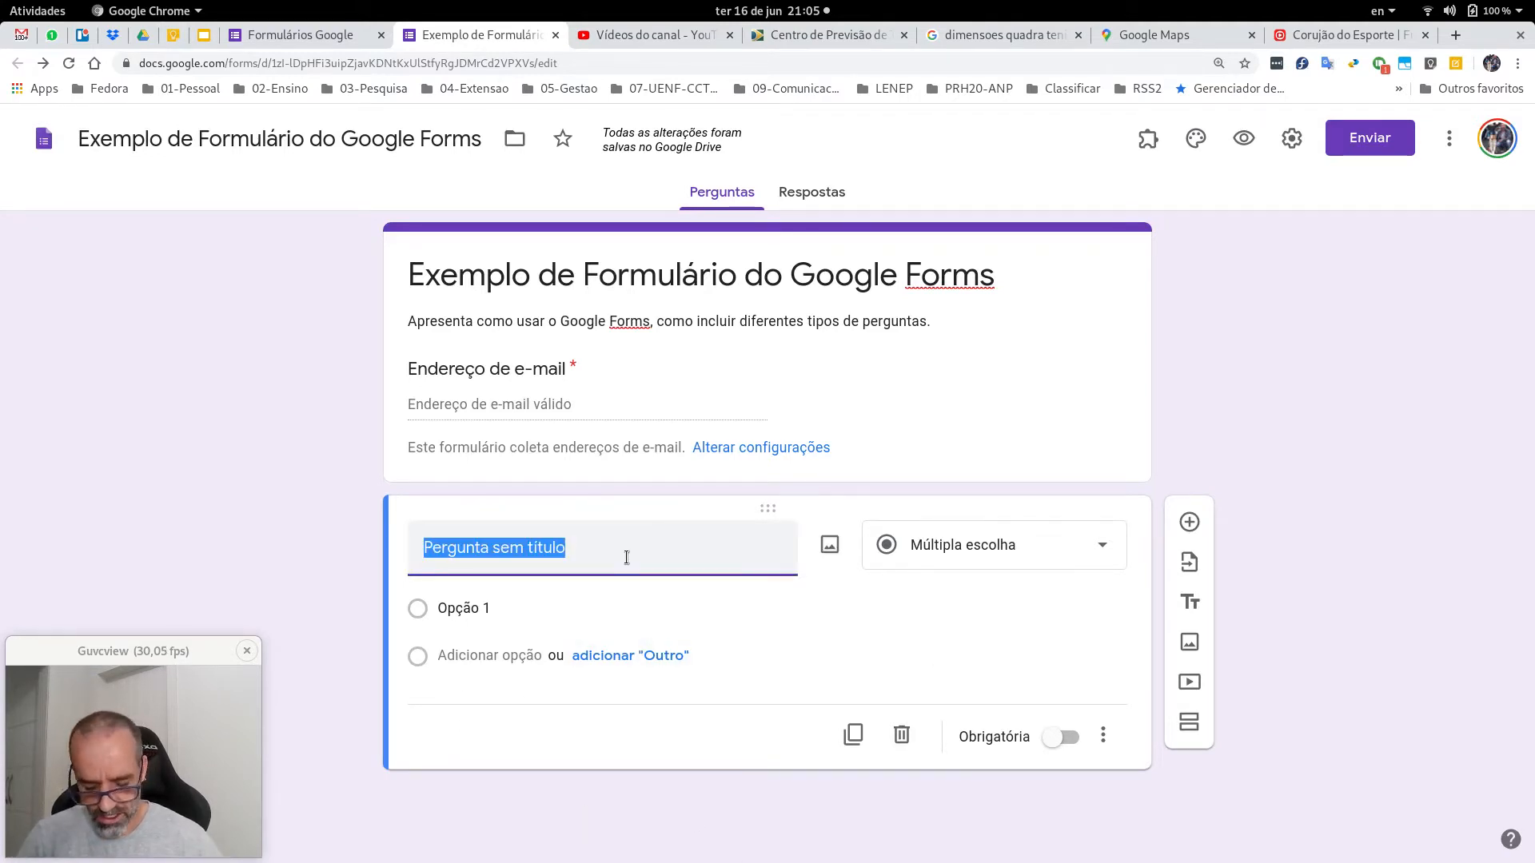
pyautogui.click(627, 557)
pyautogui.hotkey('ctrl', 'shift', 'Left')
pyautogui.hotkey('ctrl', 'shift', 'Left')
pyautogui.write('1')
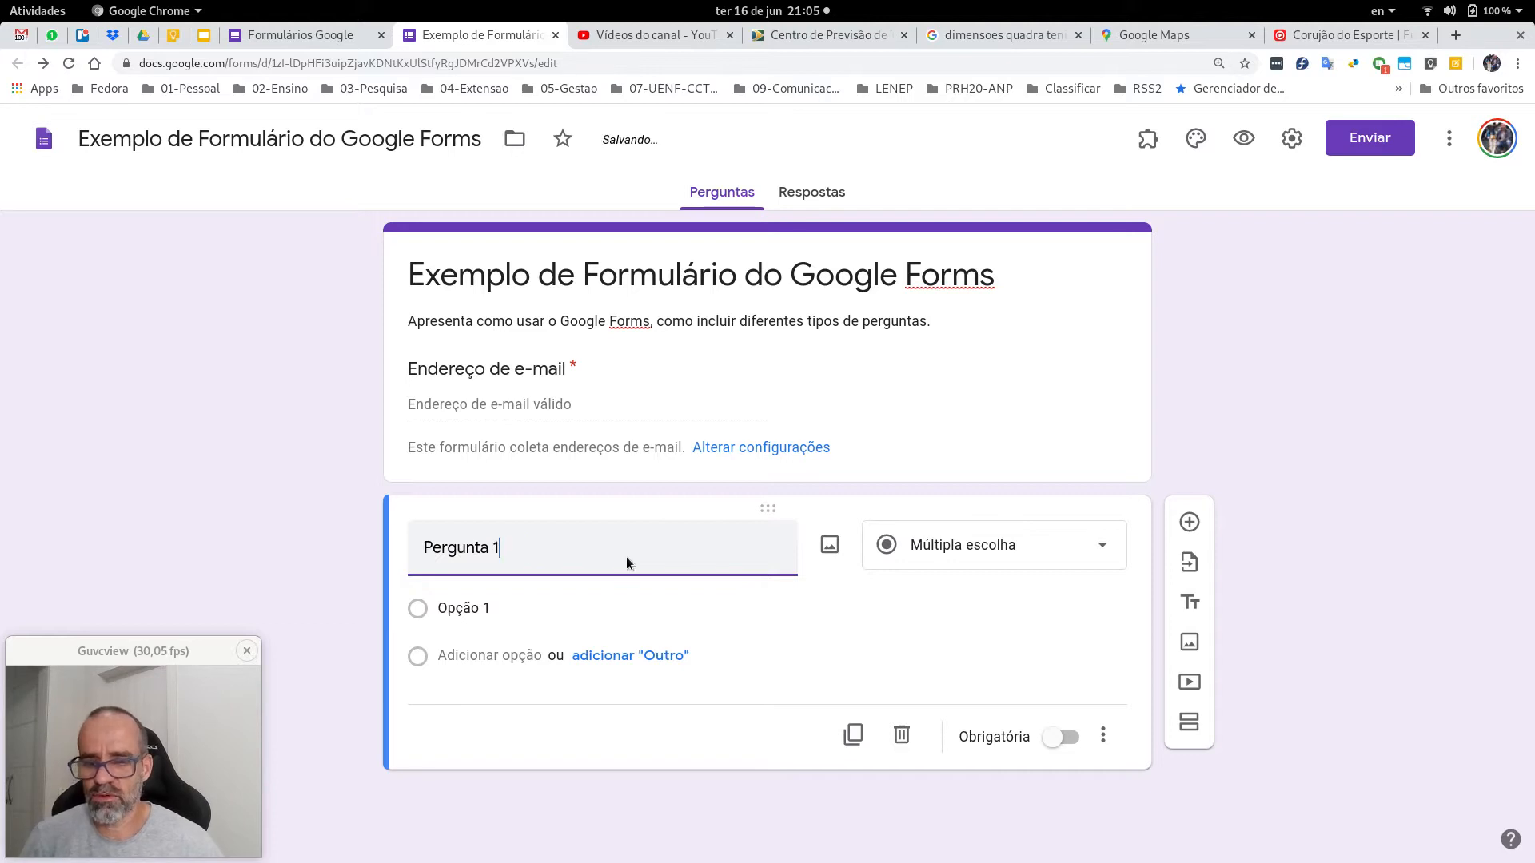
pyautogui.press('Home')
pyautogui.hotkey('ctrl', 'shift', 'Right')
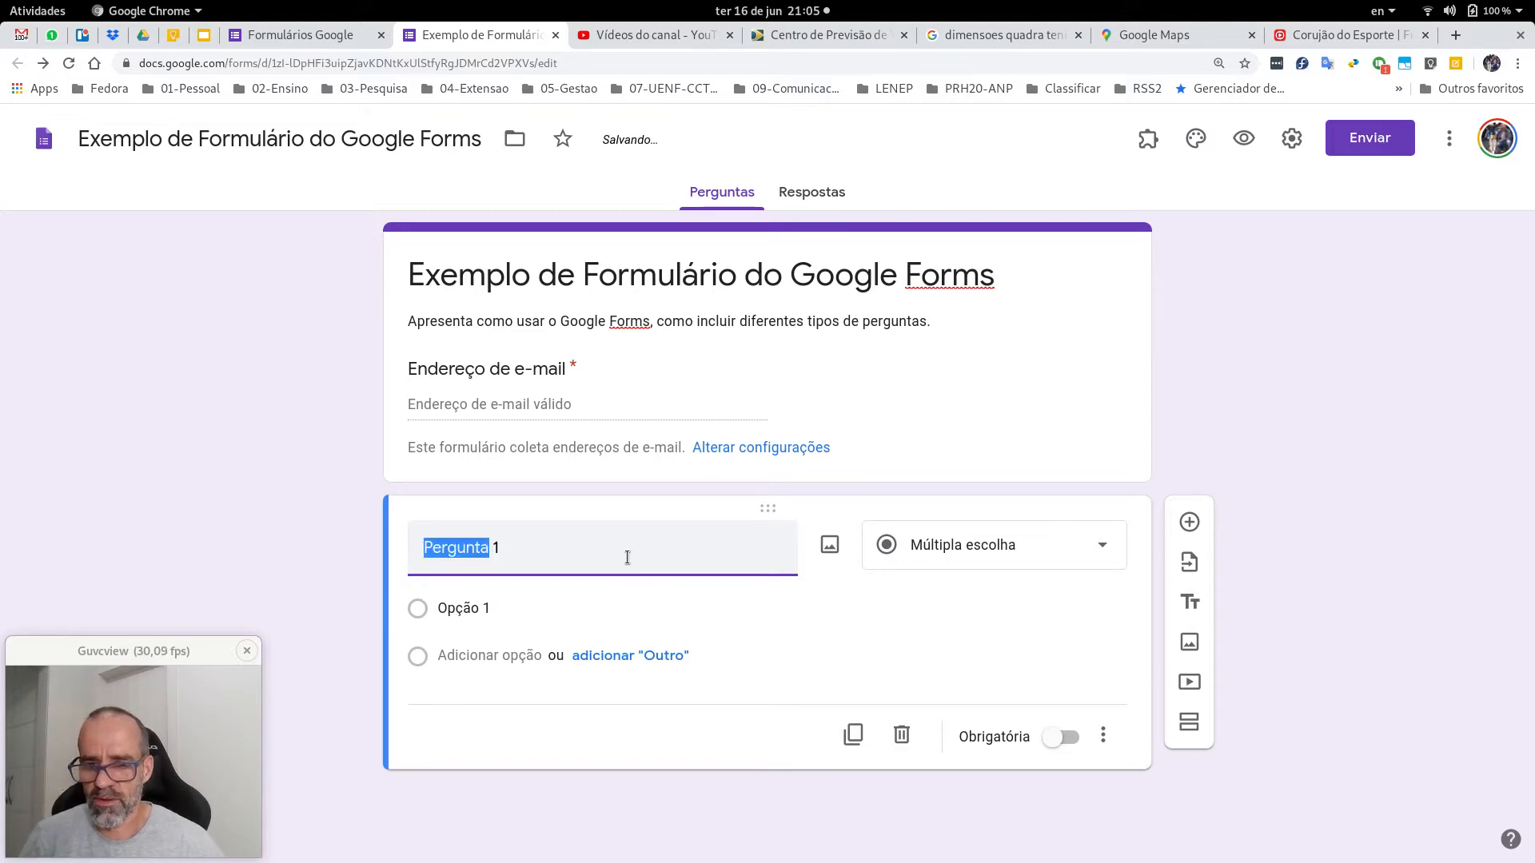
pyautogui.hotkey('shift', 'Right')
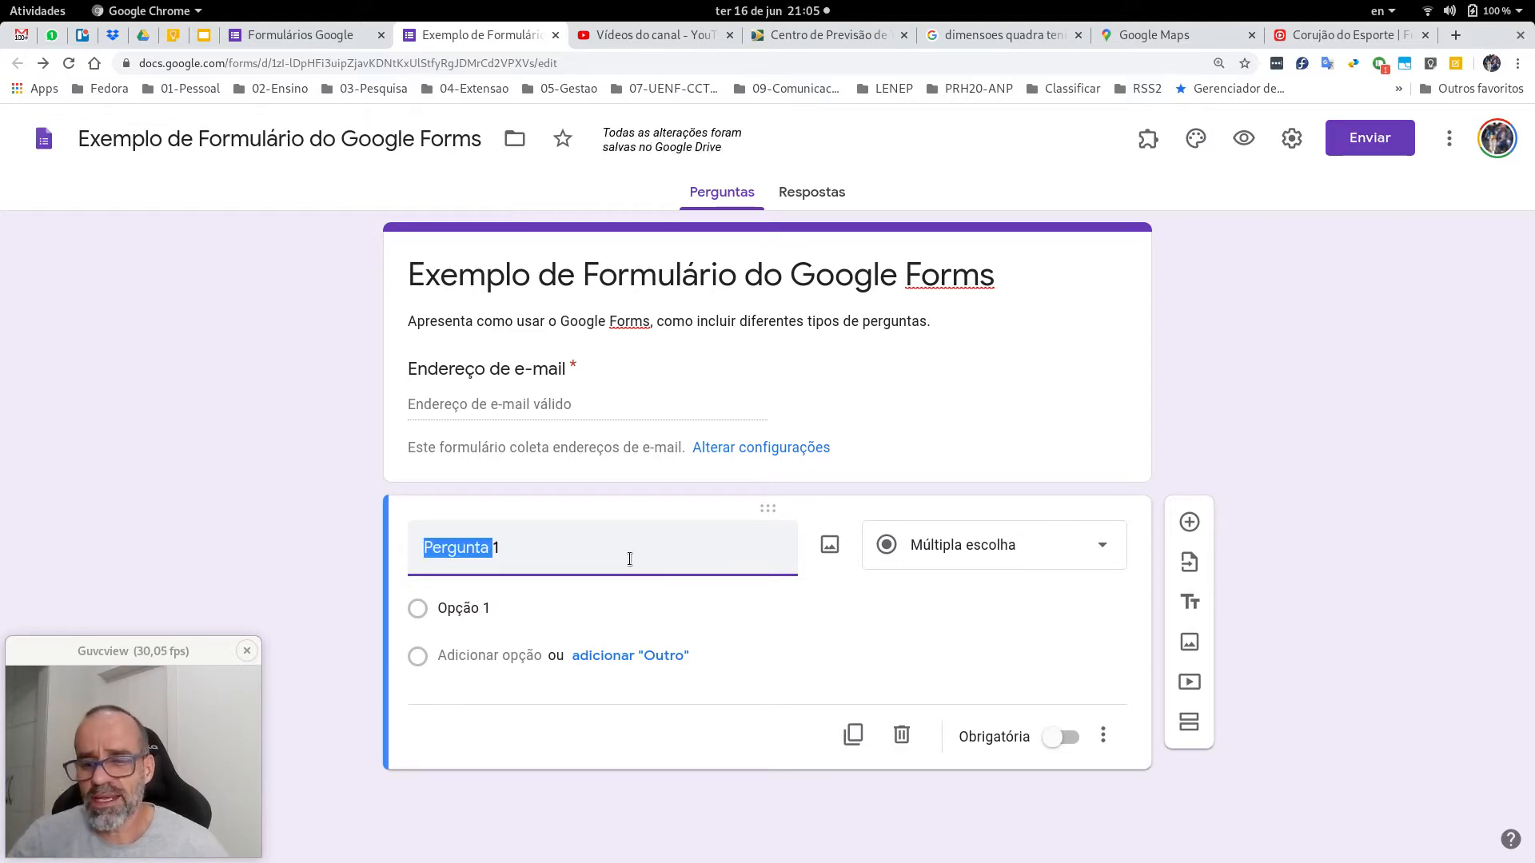
# Step: Set the answer type of Pergunta 1 to Resposta curta, turning its Obrigatória setting on and back off
pyautogui.click(1087, 546)
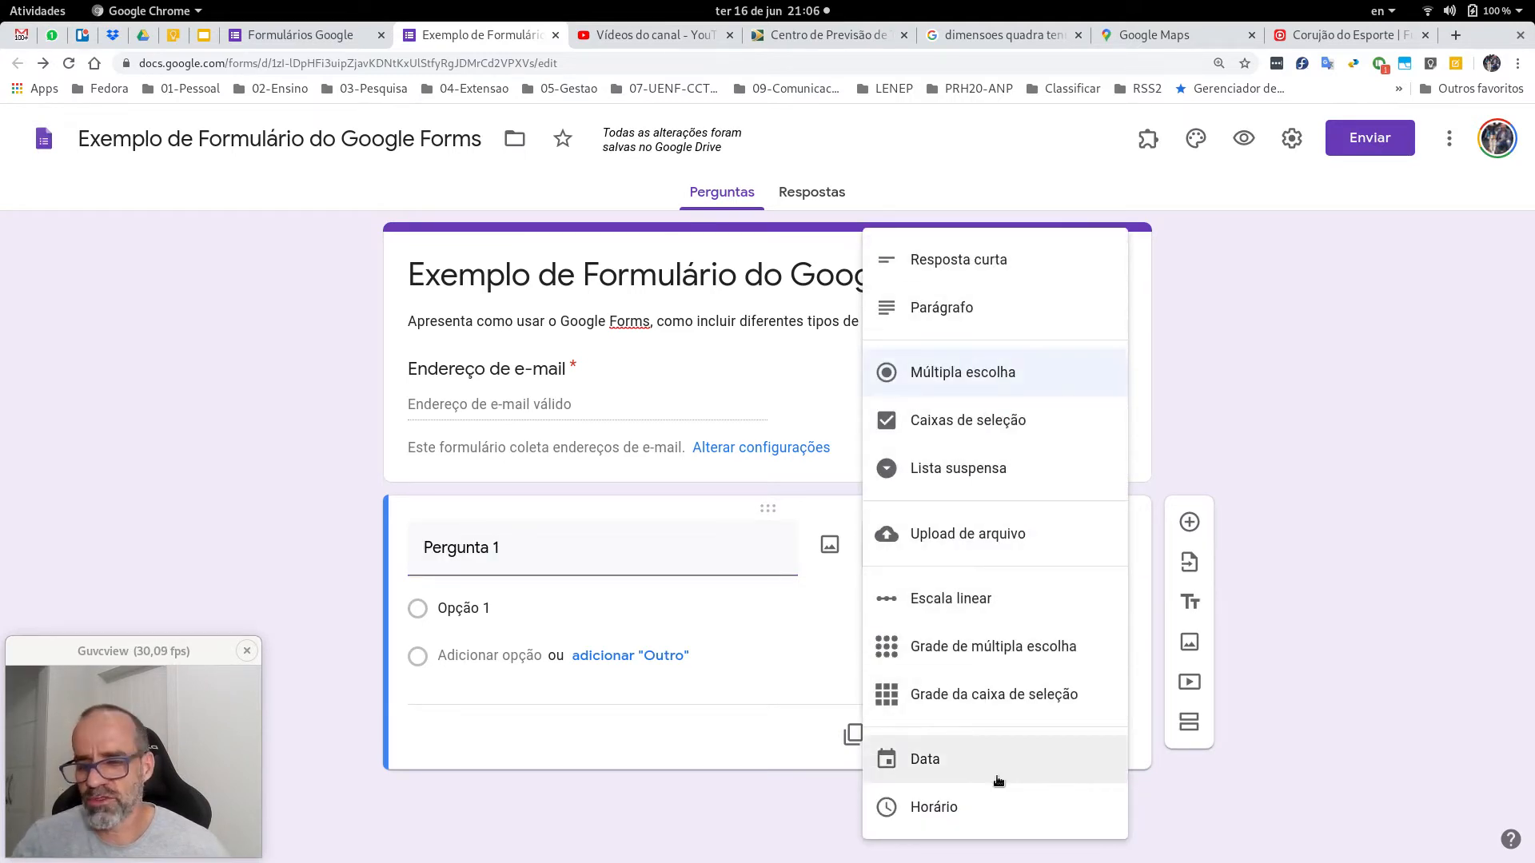
pyautogui.click(925, 263)
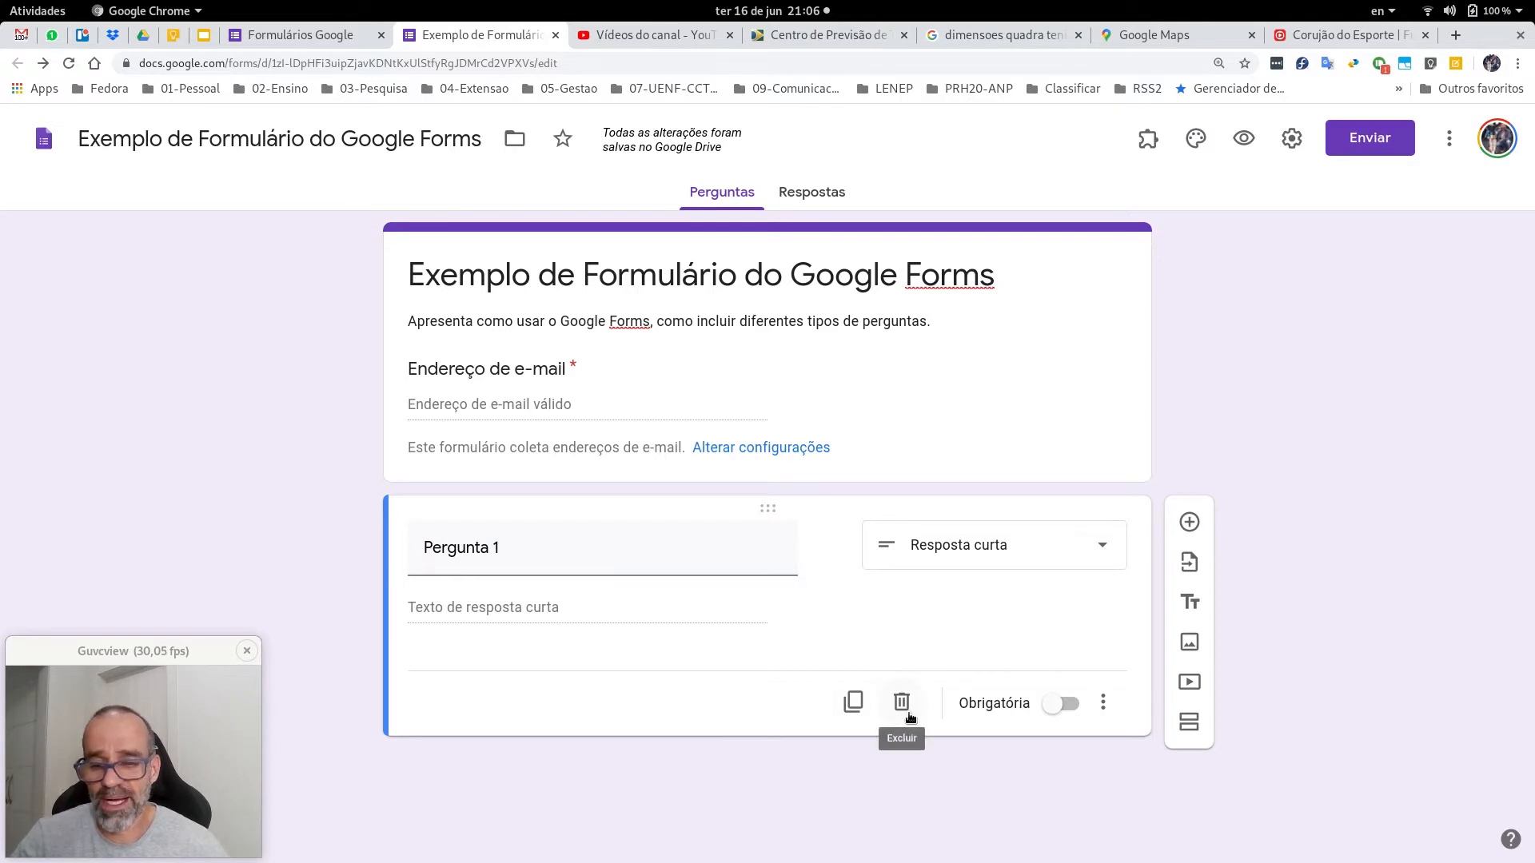
pyautogui.click(1072, 705)
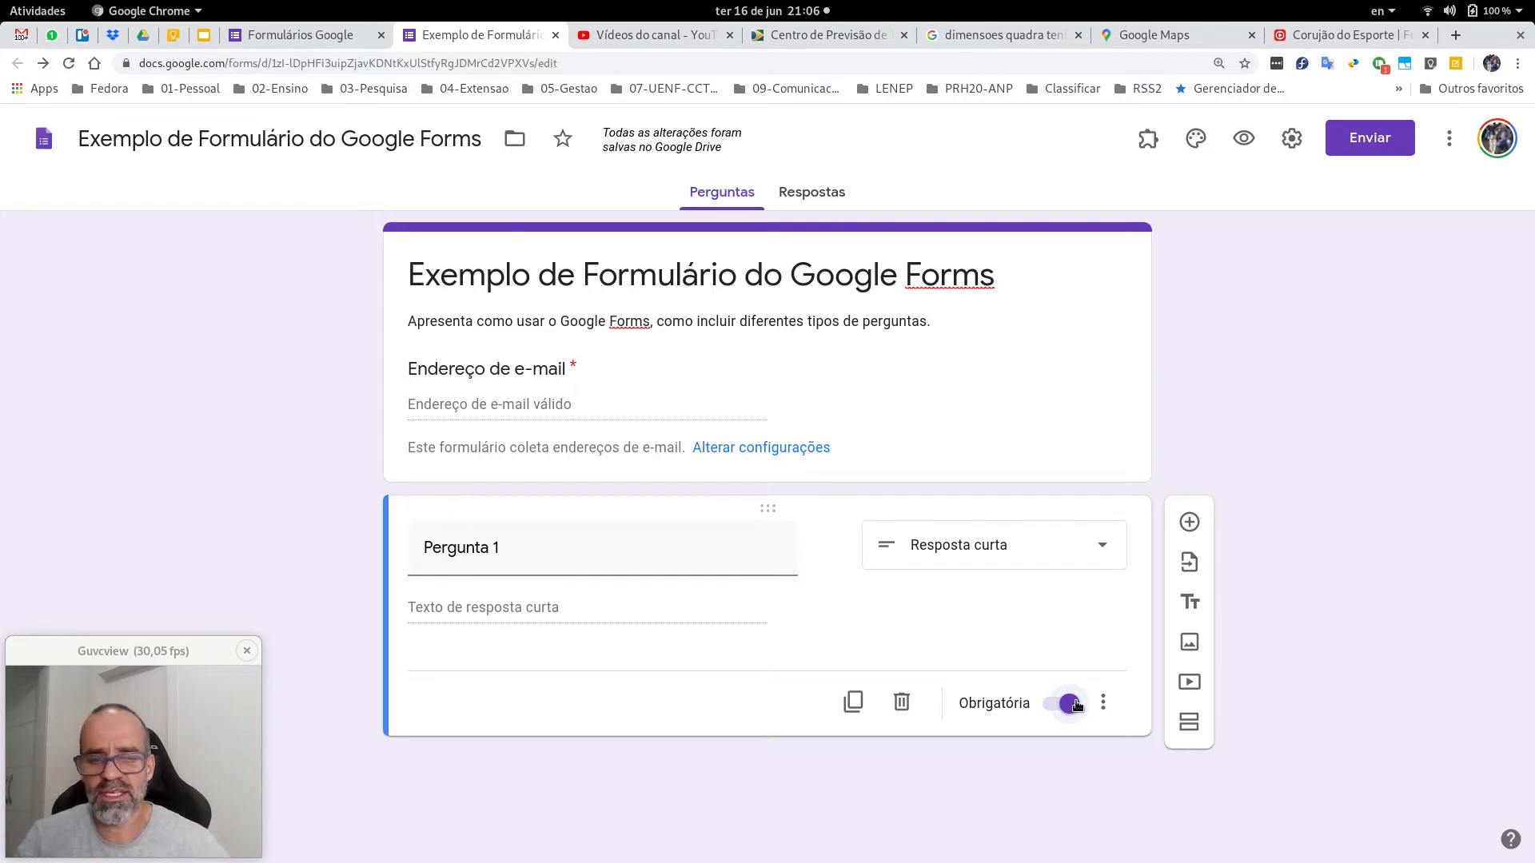
pyautogui.click(1052, 711)
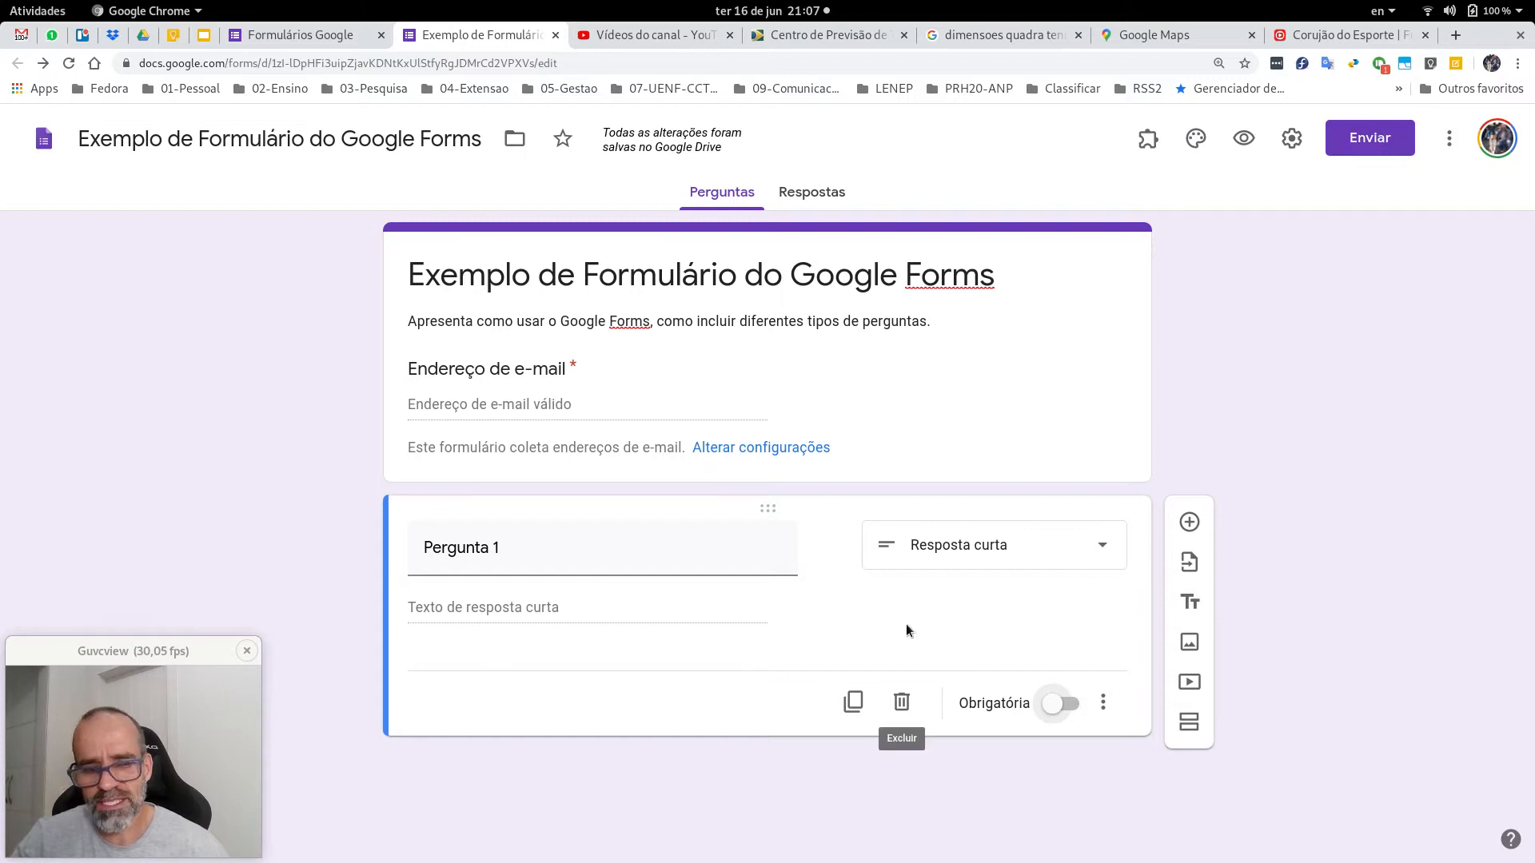
# Step: Add a description to Pergunta 1 reading "Coloque aqui alguma informação sobre esta pergunta. [Resposta Curta]"
pyautogui.click(1104, 702)
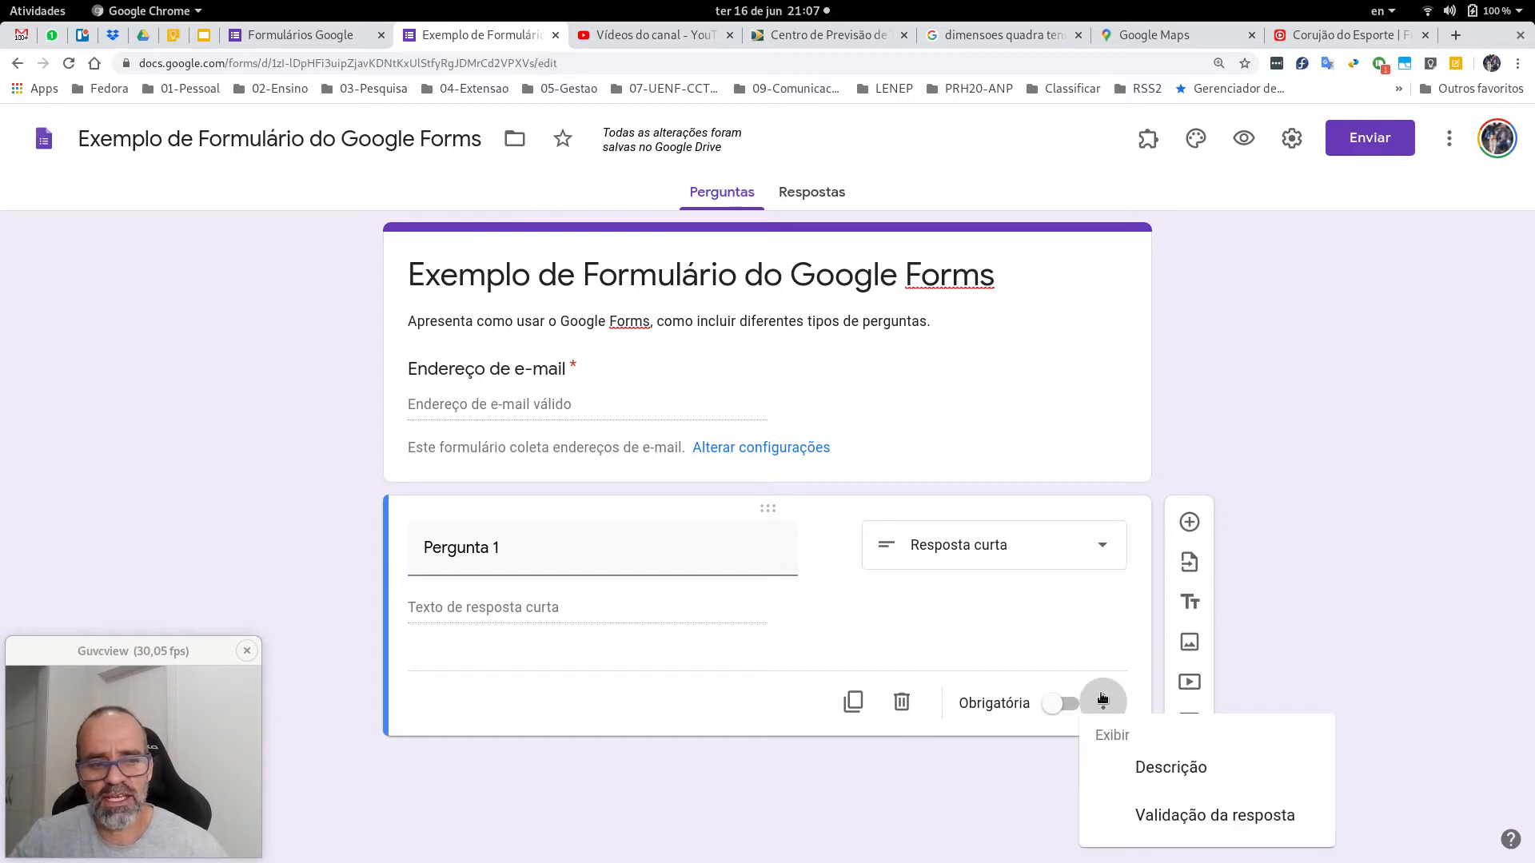
pyautogui.click(1153, 769)
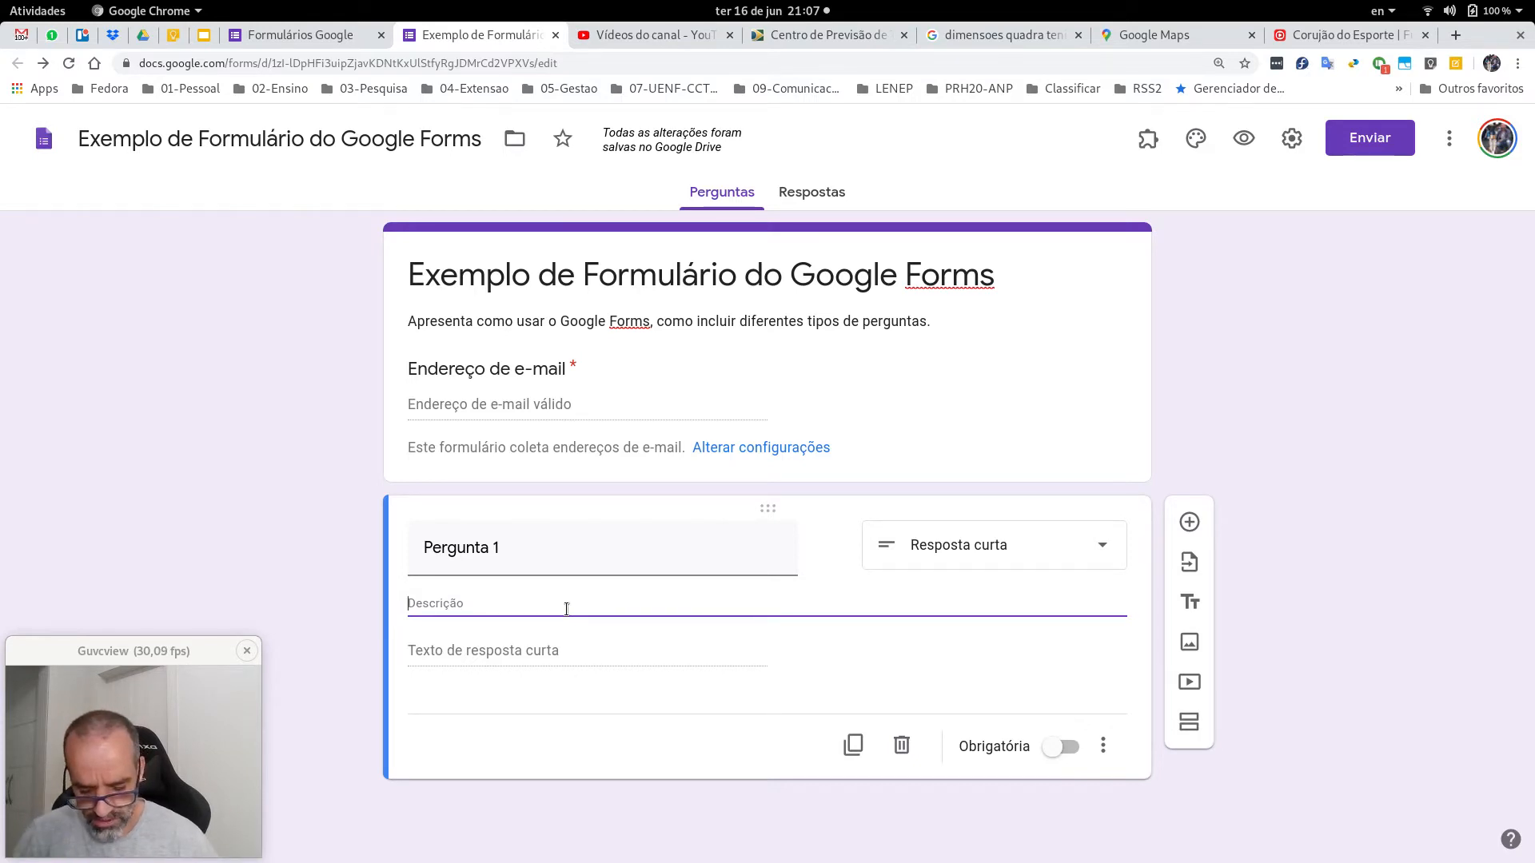
pyautogui.write('Coloque')
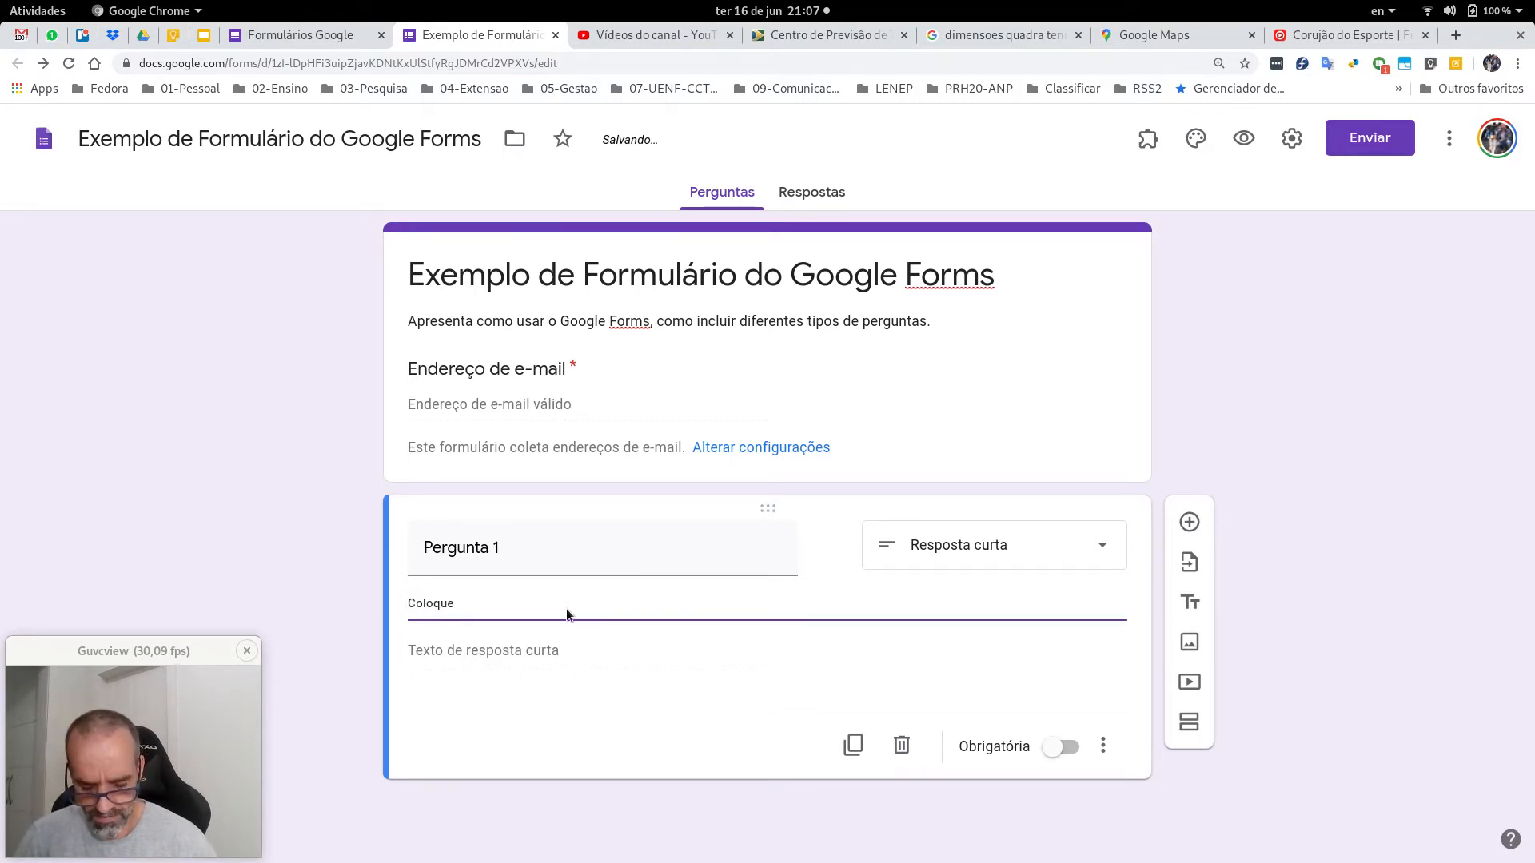
pyautogui.write(' aqui alguma inf')
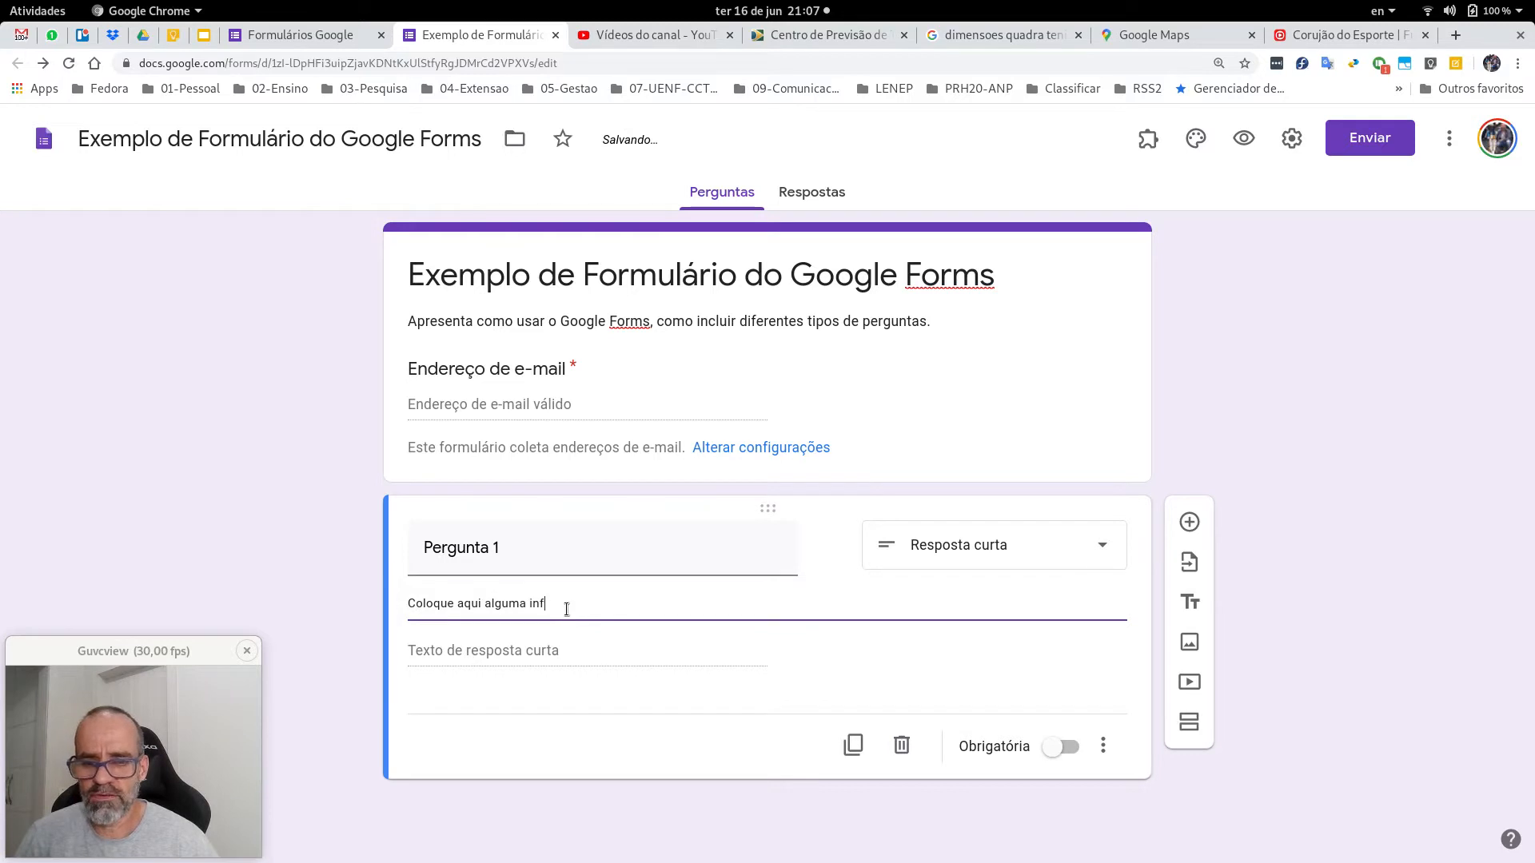
pyautogui.write('ormação sobre ')
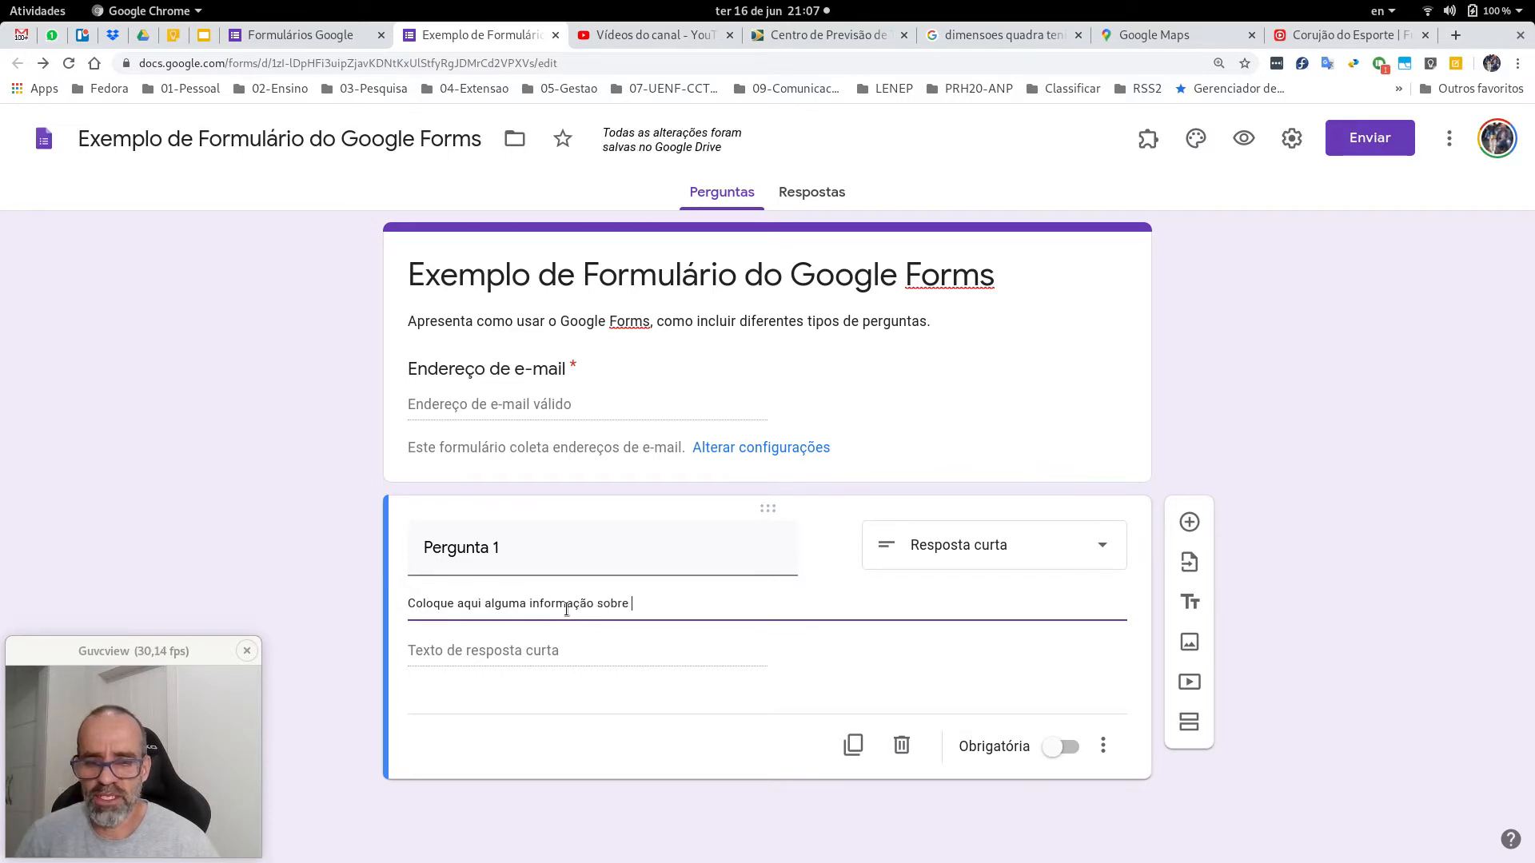
pyautogui.write('esta per')
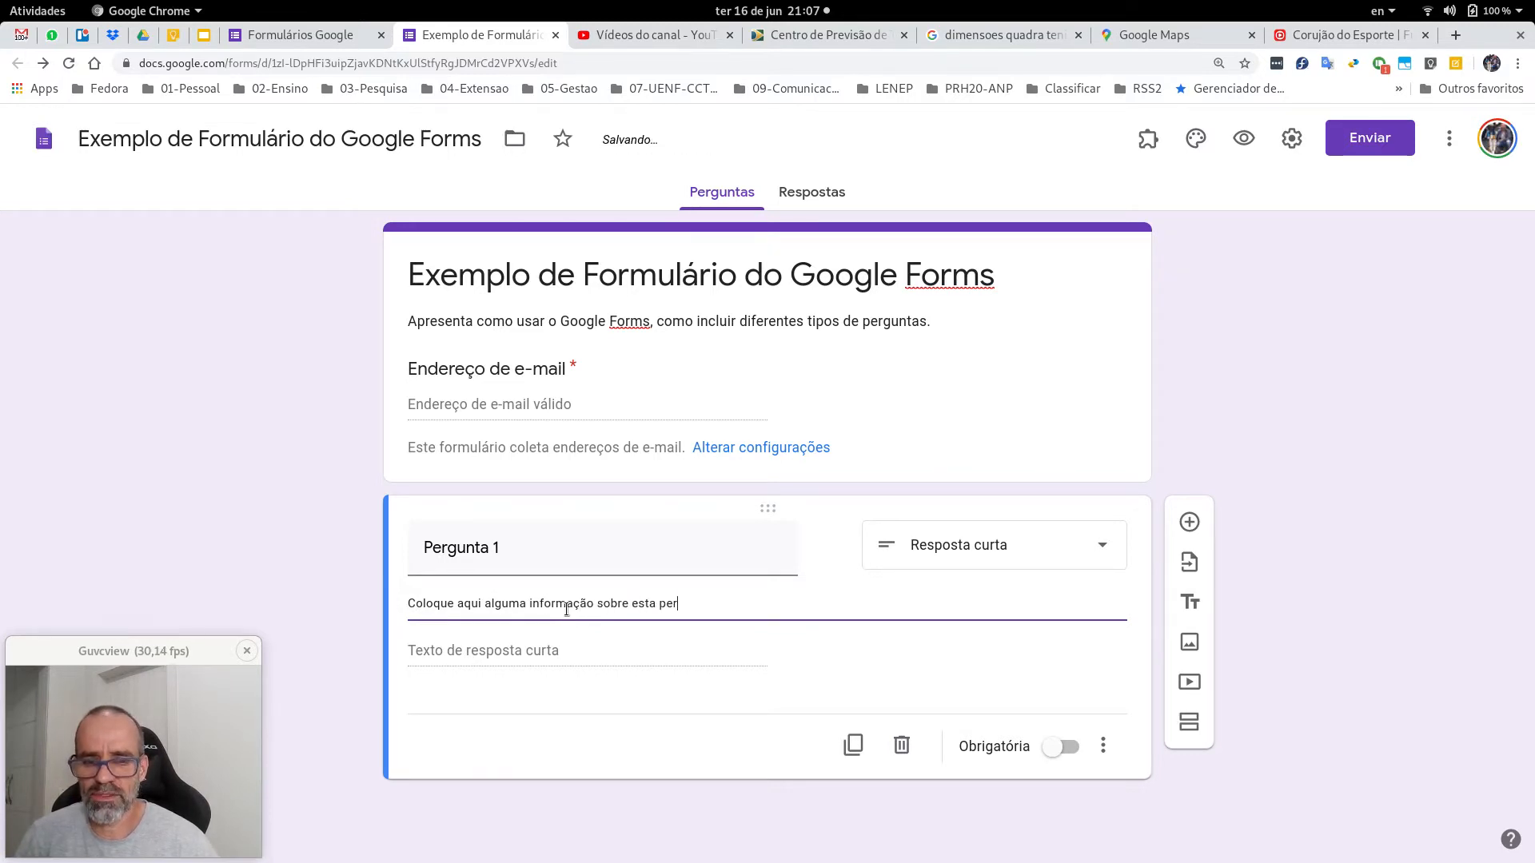
pyautogui.write('gunta. ')
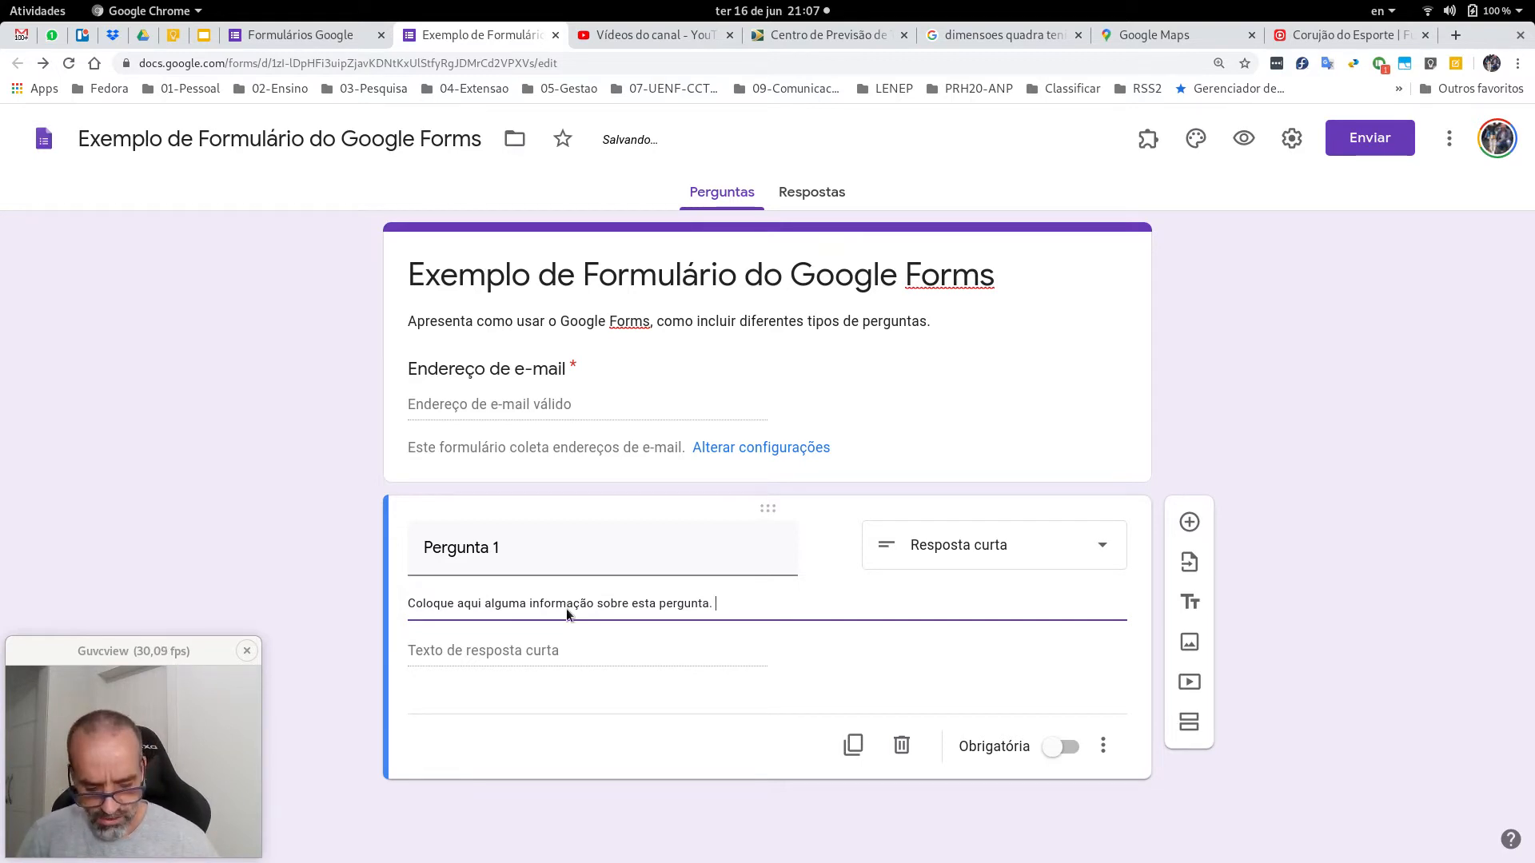
pyautogui.write('[')
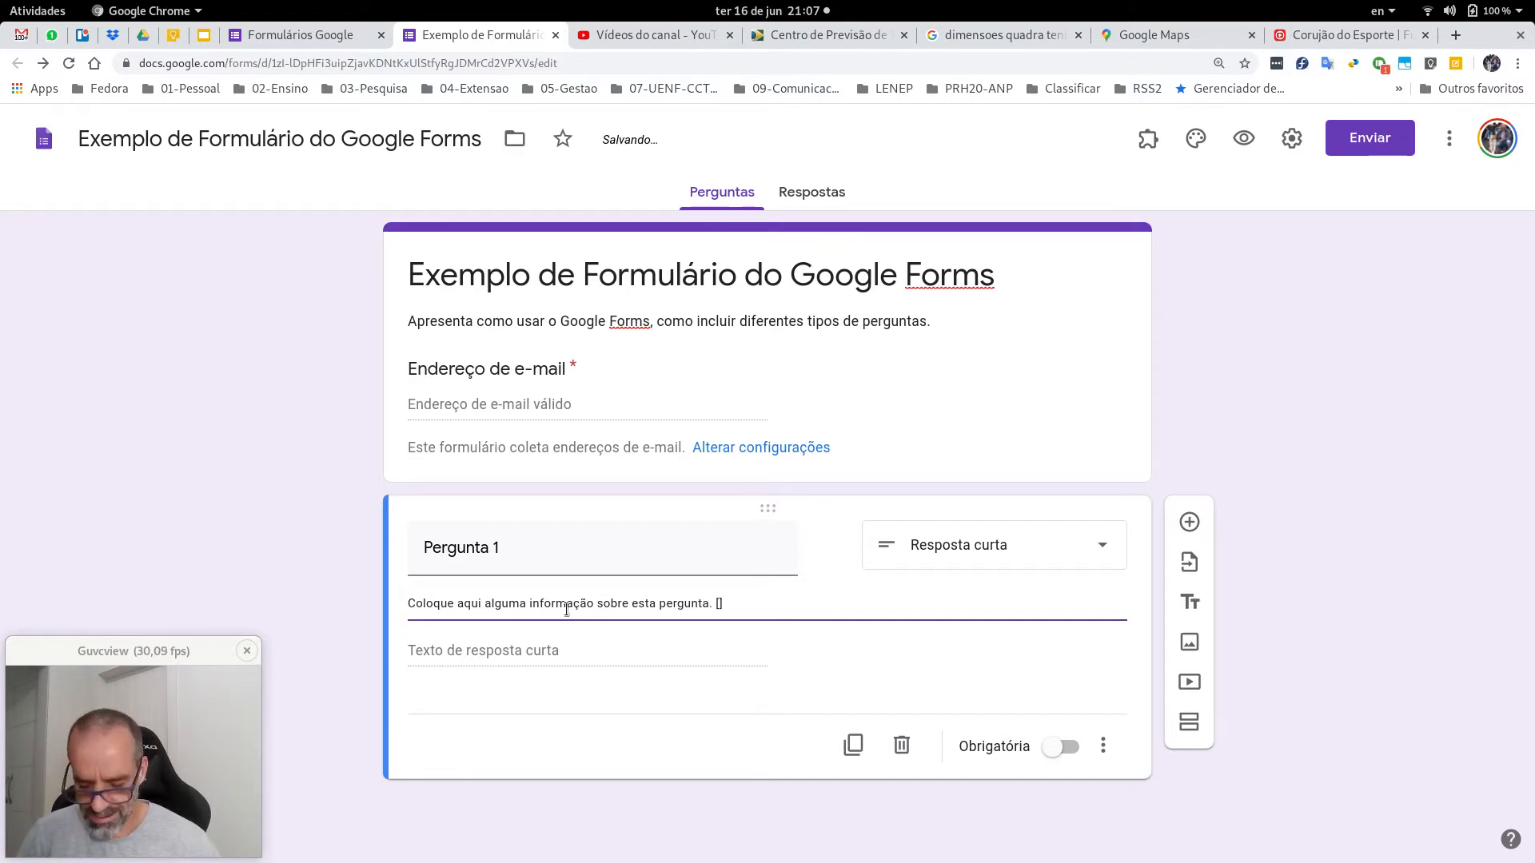
pyautogui.write('Resposta Cu')
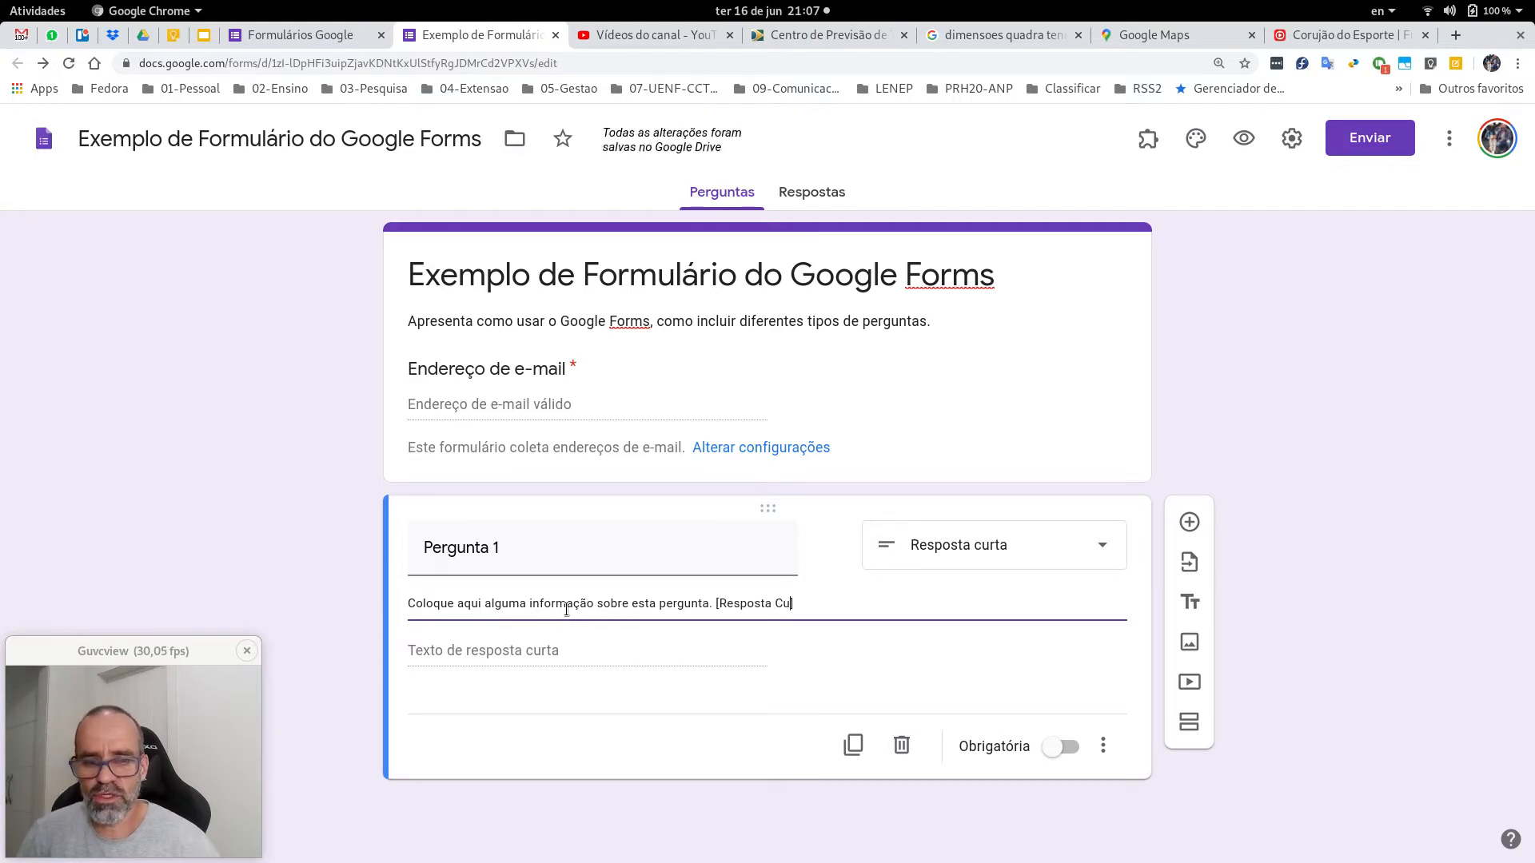
pyautogui.write('rta')
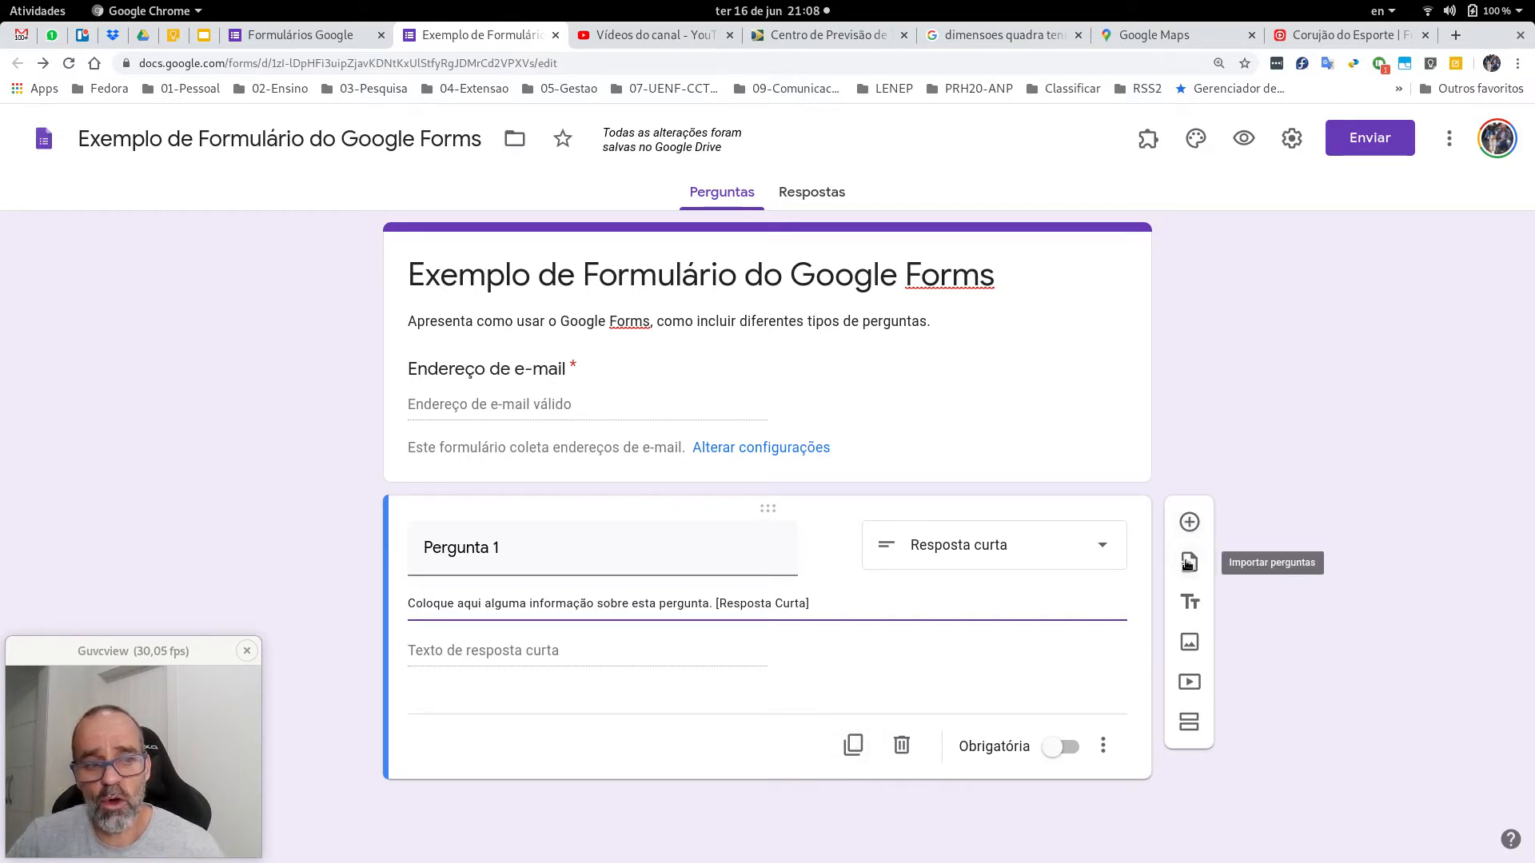
pyautogui.write(']')
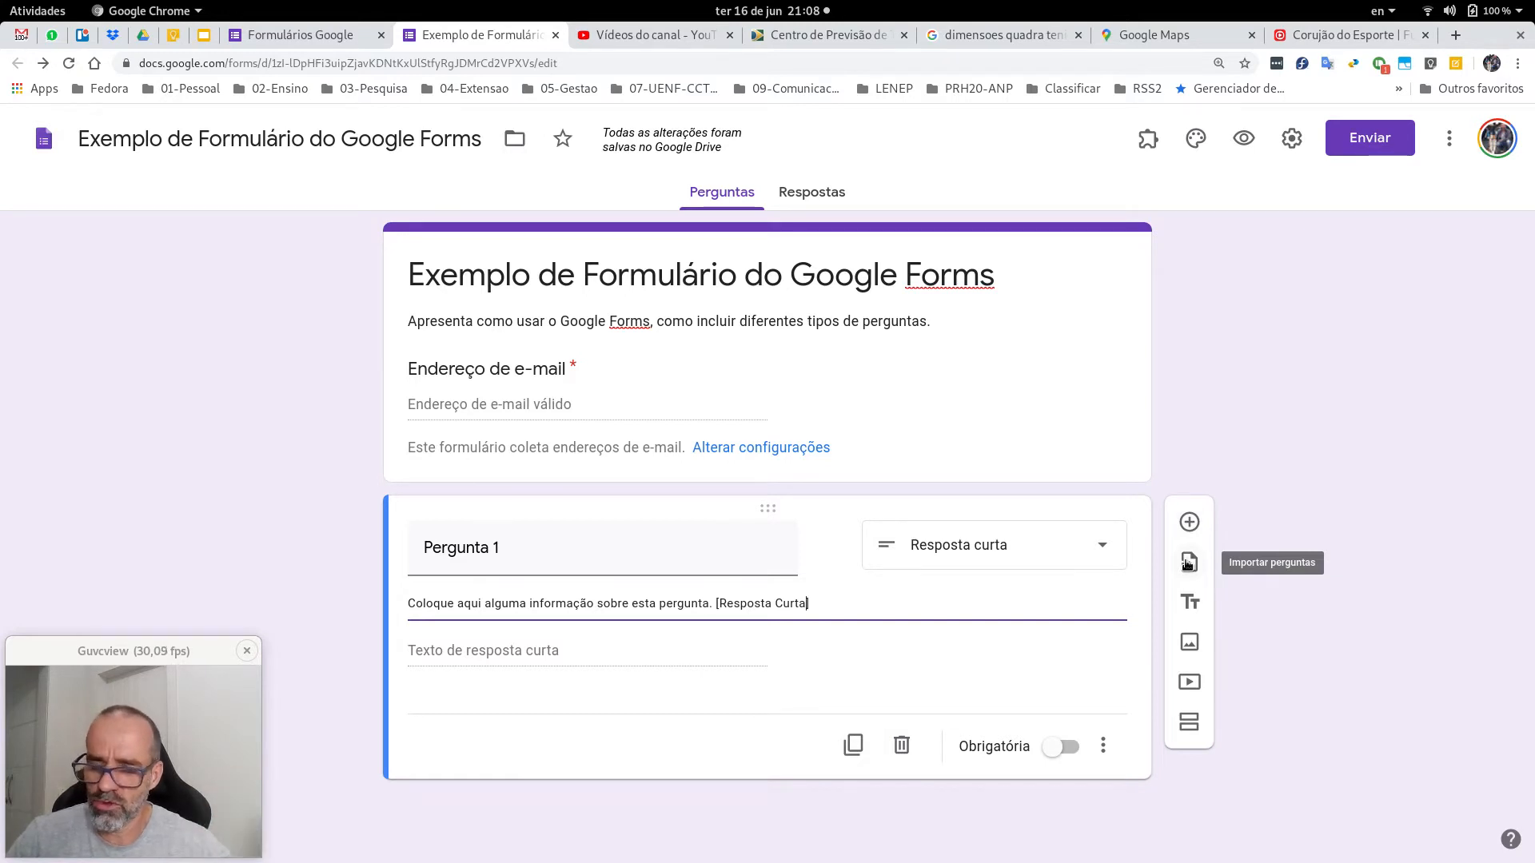
# Step: Duplicate Pergunta 1 and title the copy "Pergunta 2"
pyautogui.click(862, 743)
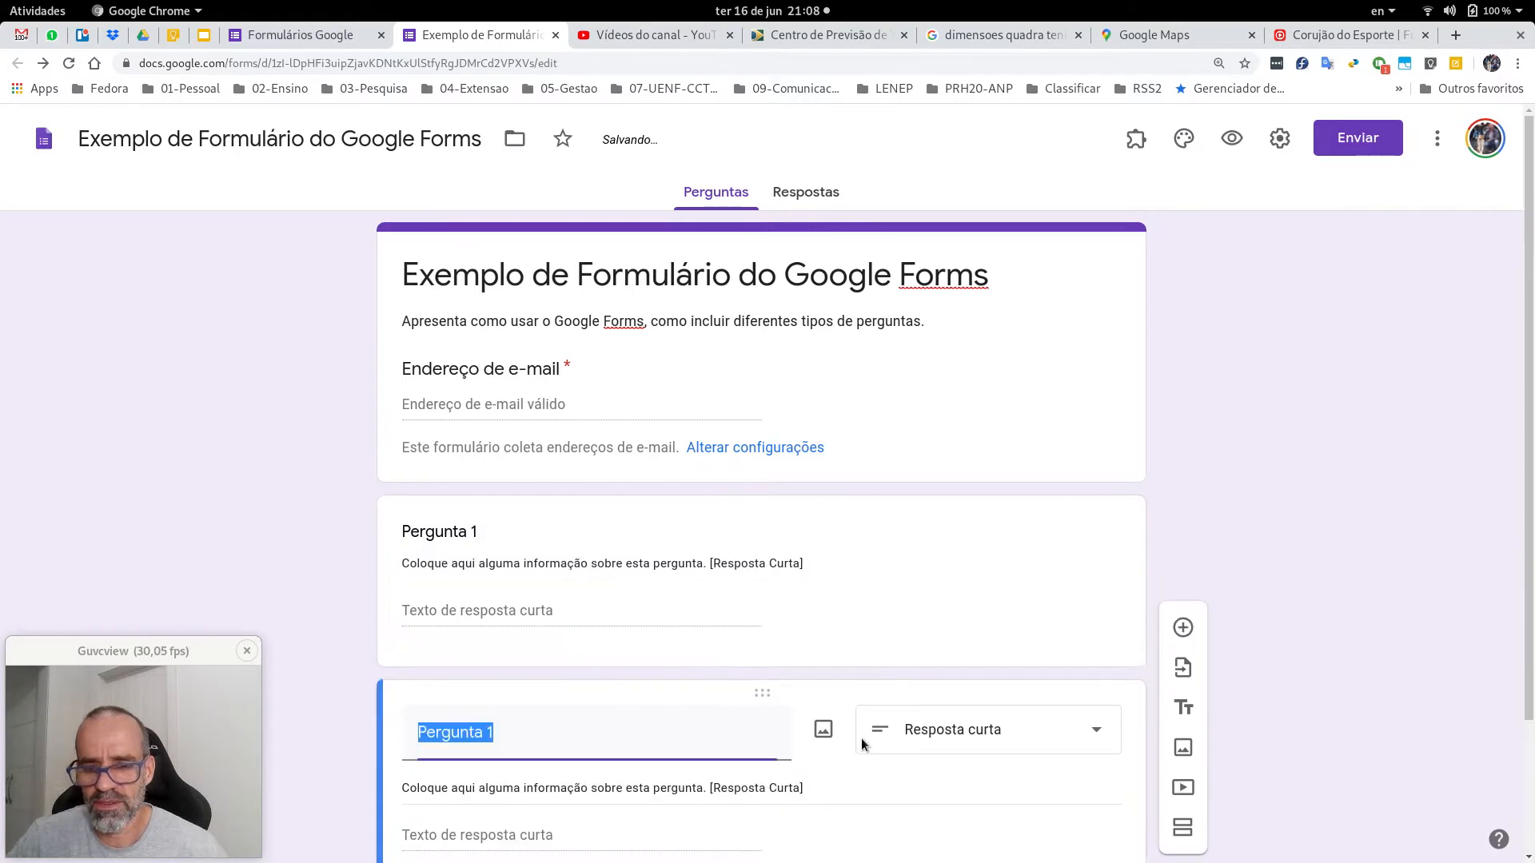
pyautogui.click(512, 734)
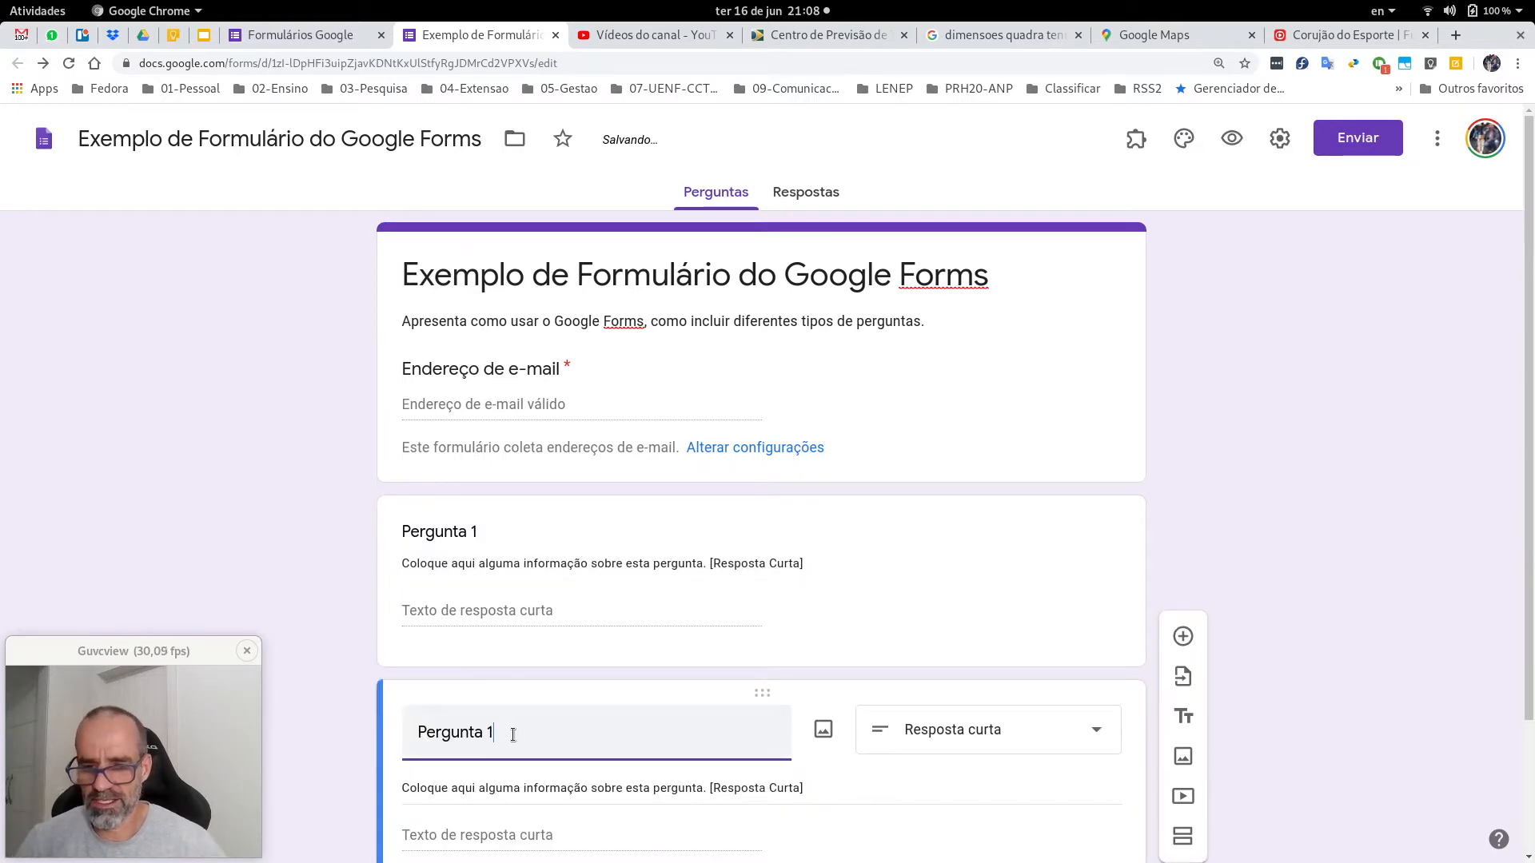
pyautogui.write('2')
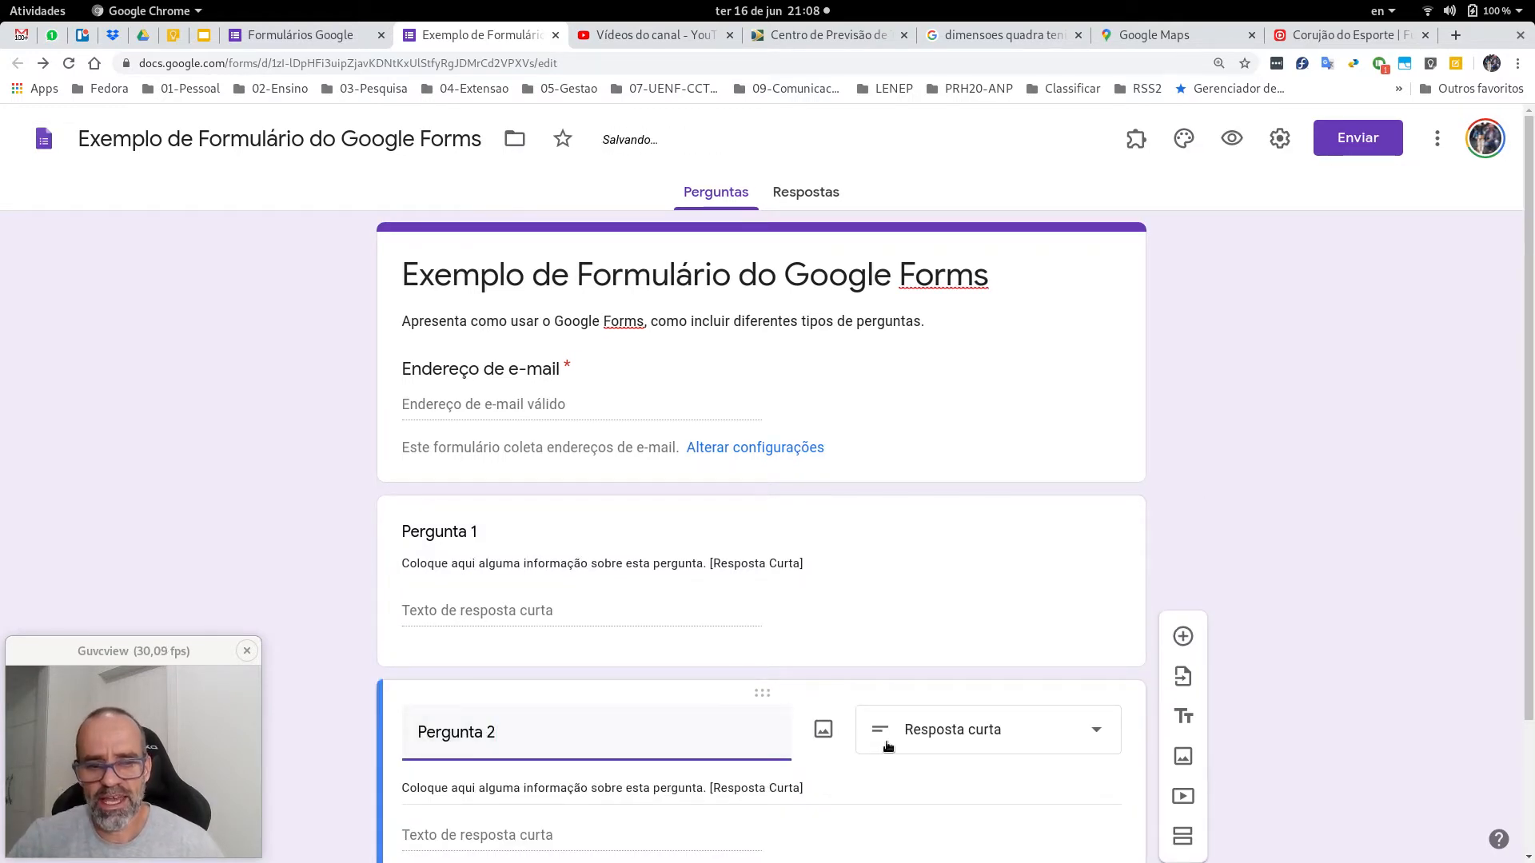
# Step: Set the answer type of Pergunta 2 to Parágrafo
pyautogui.scroll(-2, 925, 682)
pyautogui.click(925, 586)
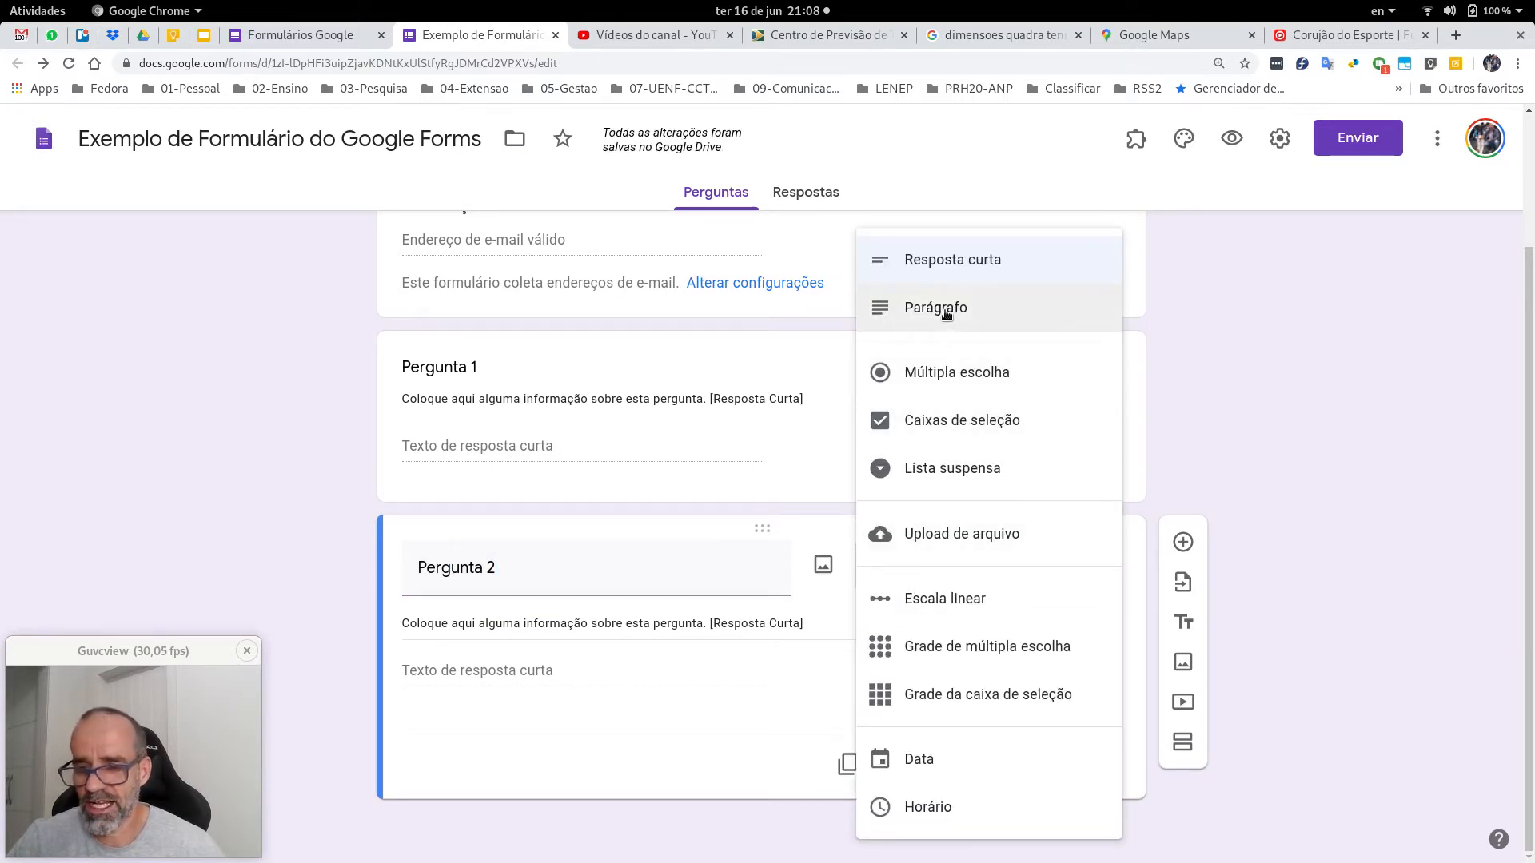
pyautogui.click(947, 312)
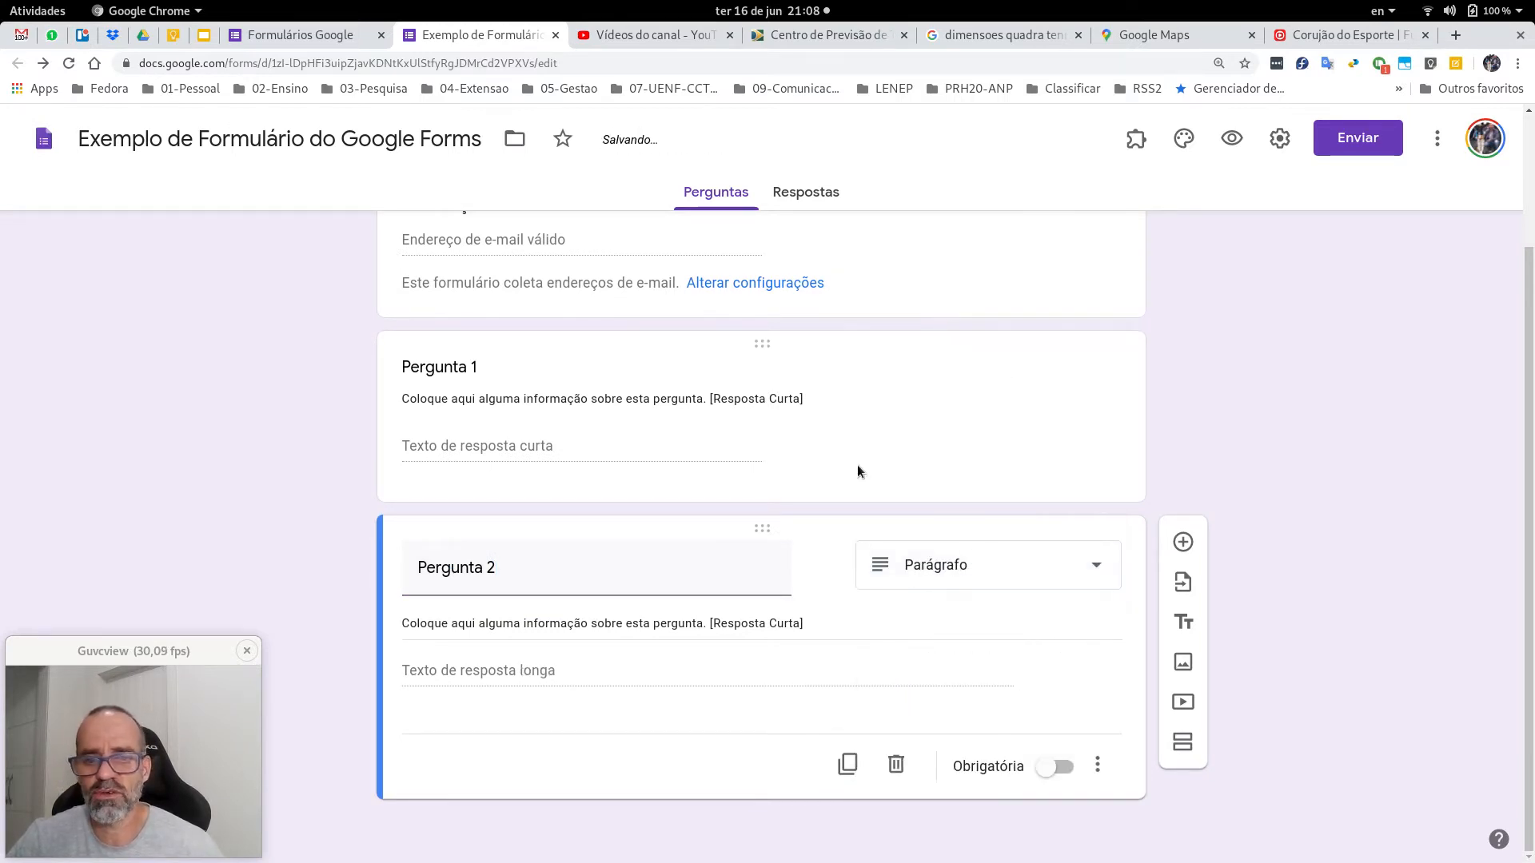
# Step: Change the bracketed note in the description of Pergunta 2 to "[Resposta Parágrafo]"
pyautogui.tripleClick(780, 623)
pyautogui.click(823, 629)
pyautogui.press('Left')
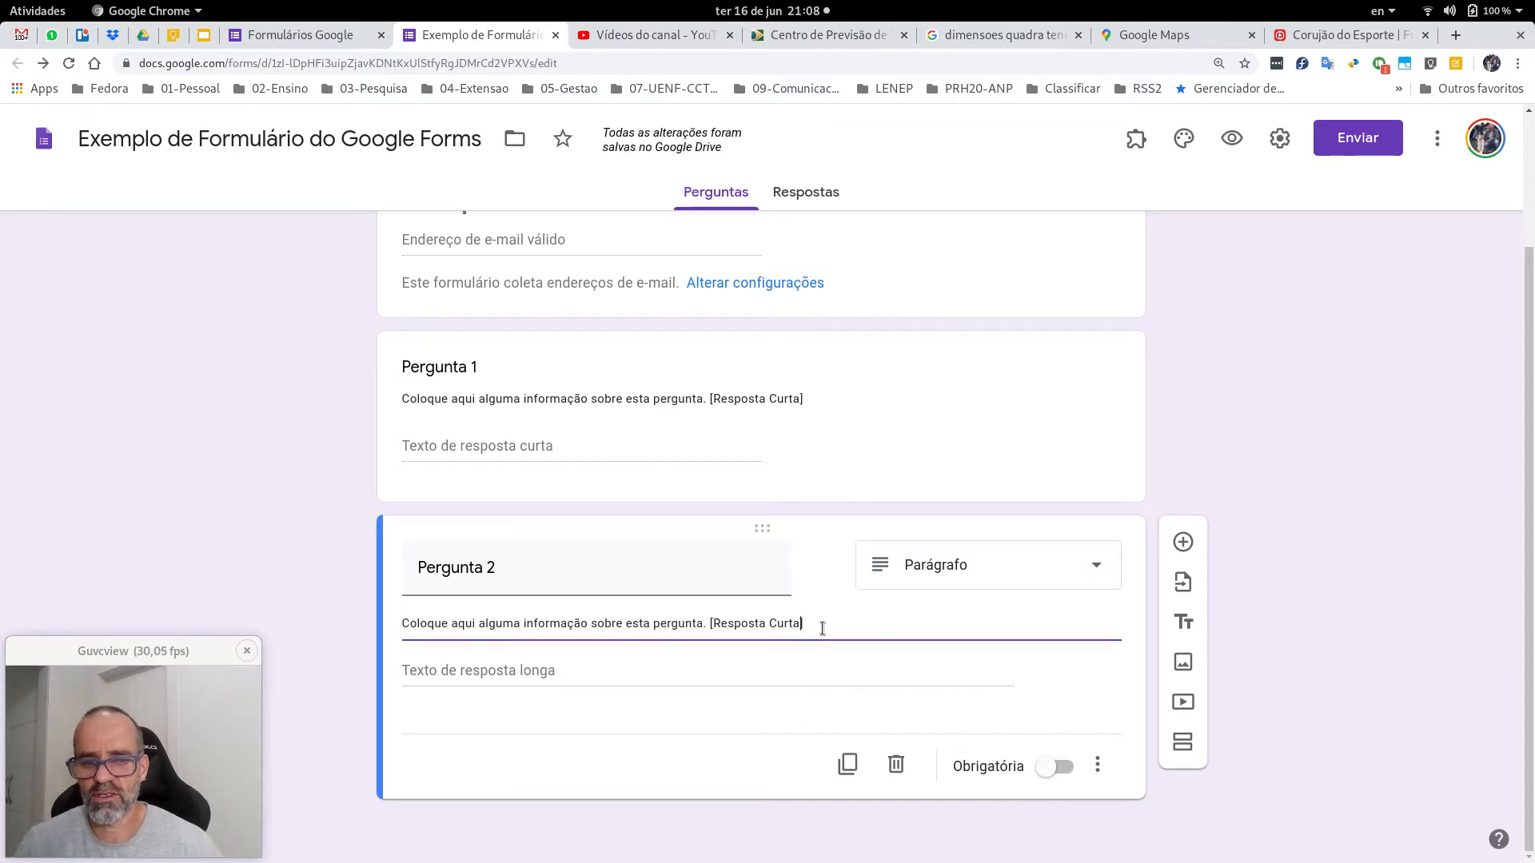
pyautogui.hotkey('ctrl', 'shift', 'Left')
pyautogui.write('Parágra')
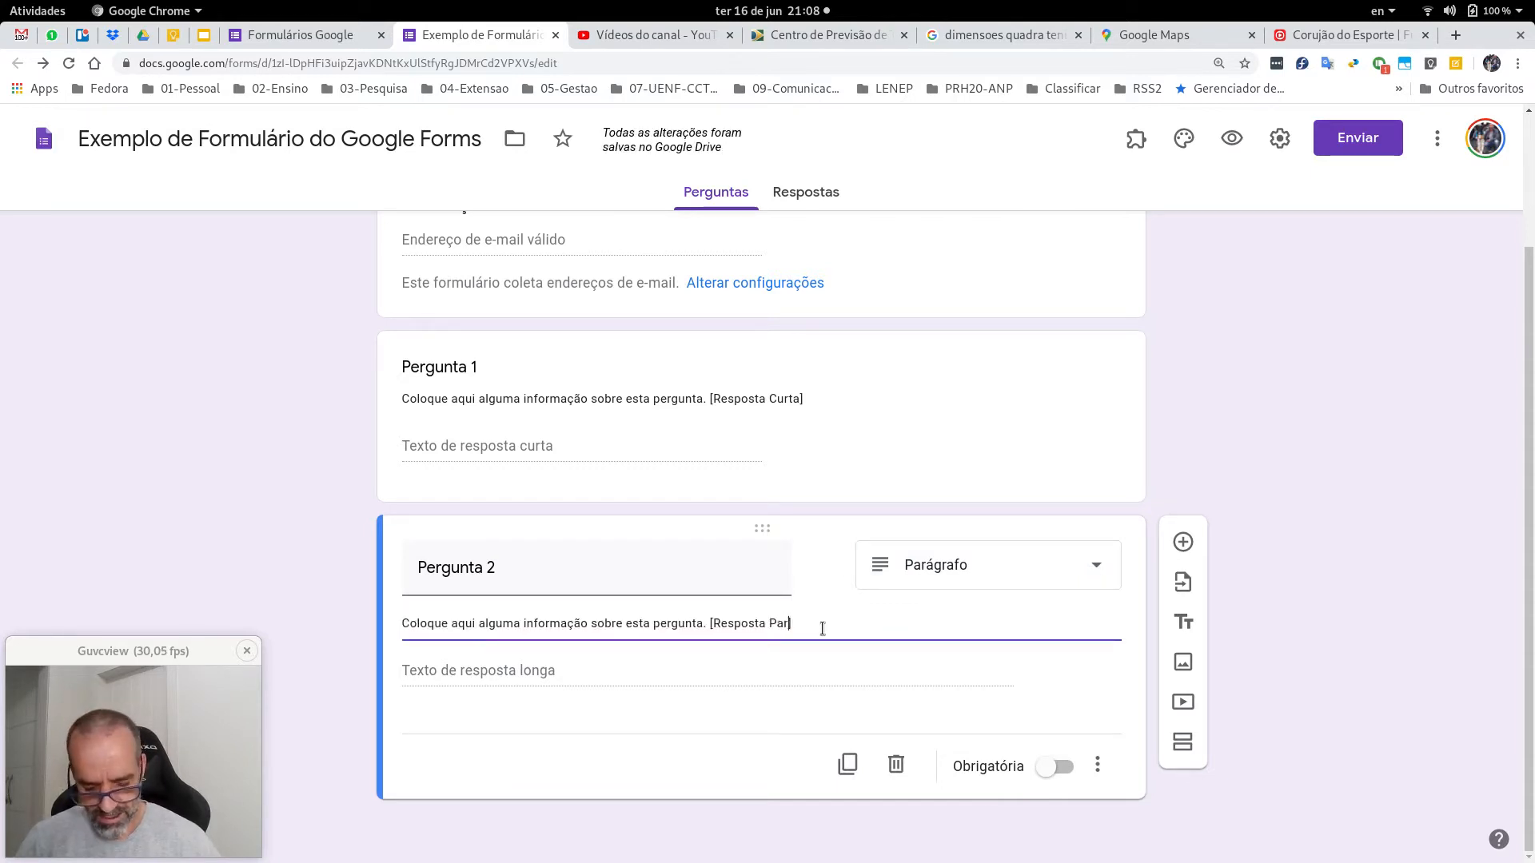
pyautogui.write('fo')
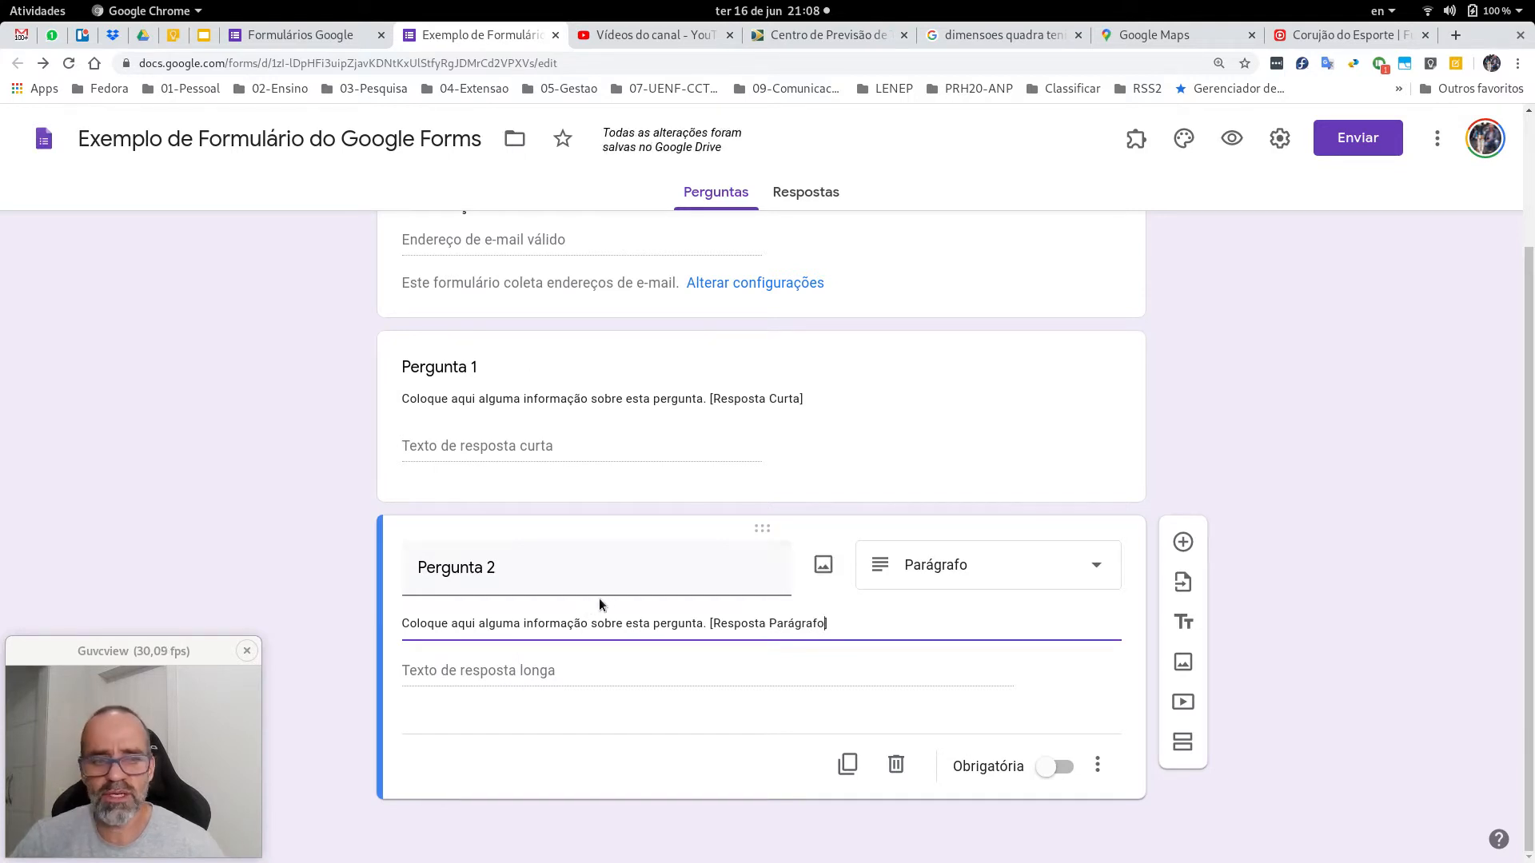
pyautogui.click(1223, 480)
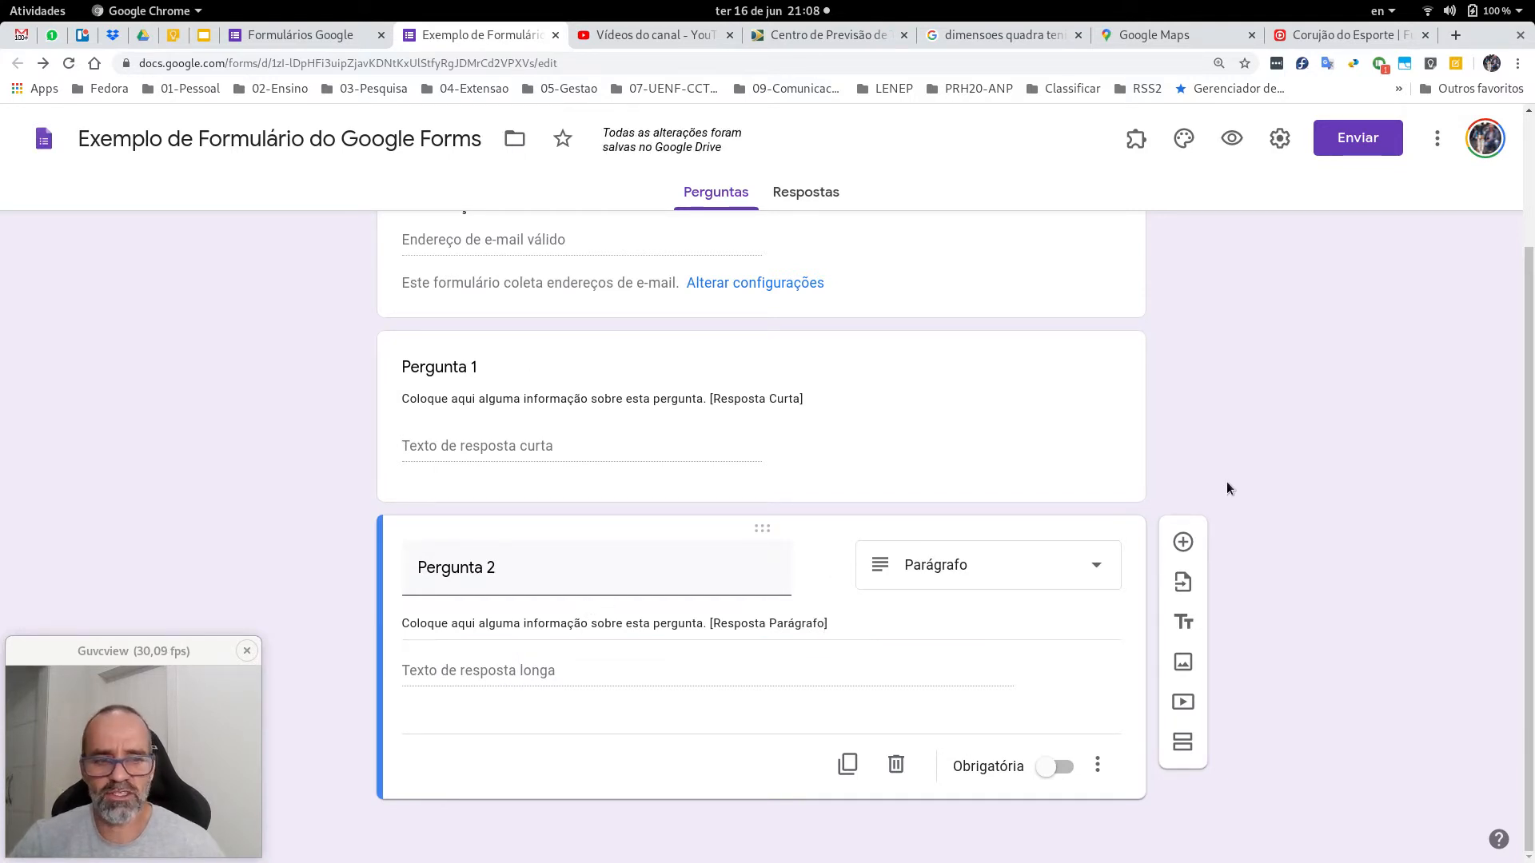
# Step: Add a new question below Pergunta 2 and title it "Pergunta 3"
pyautogui.click(1183, 542)
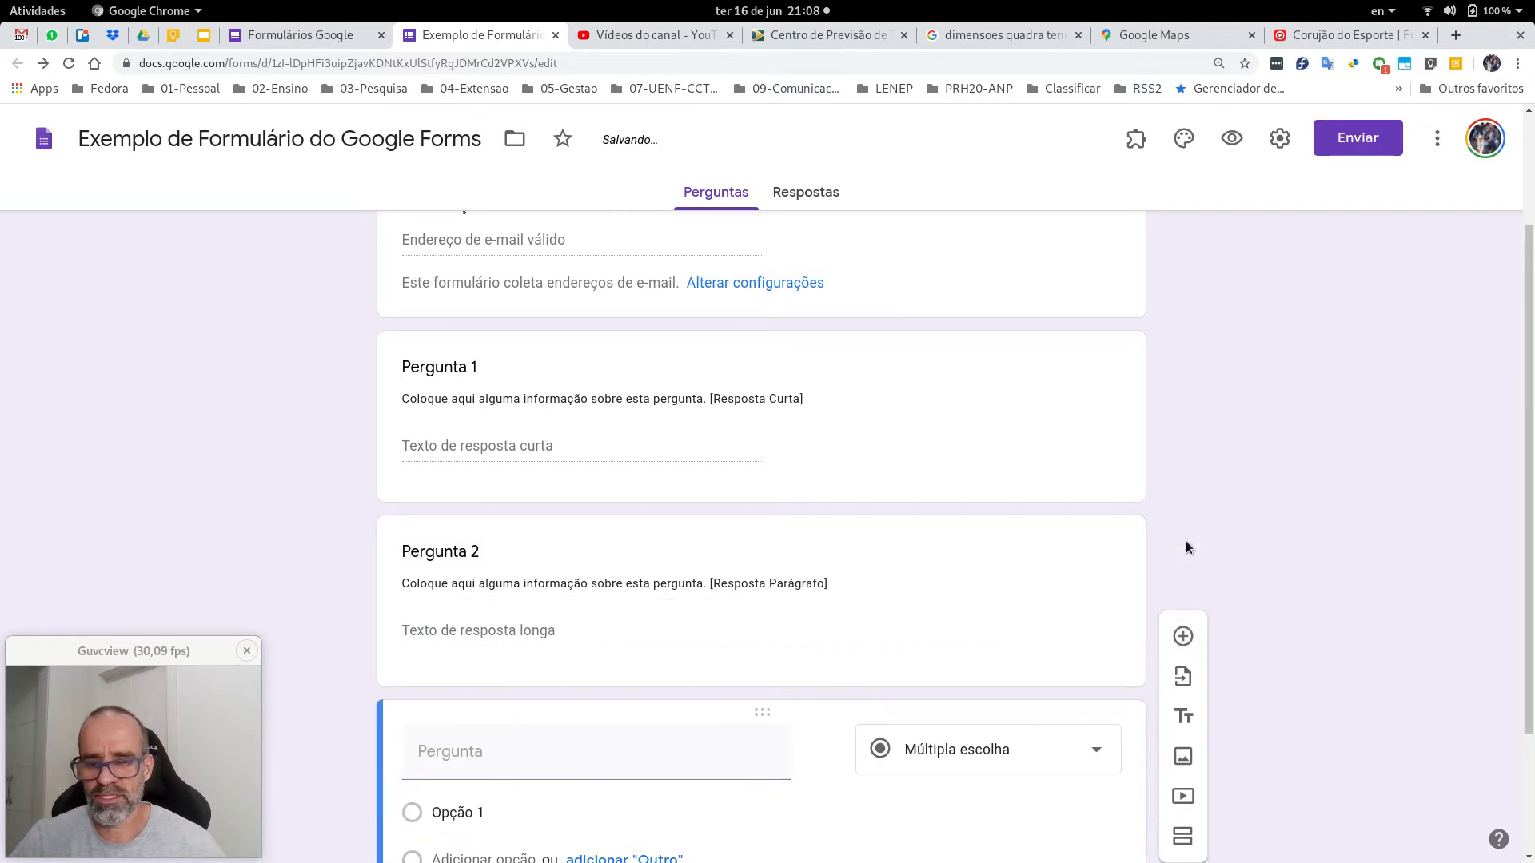
pyautogui.write('Pergunta')
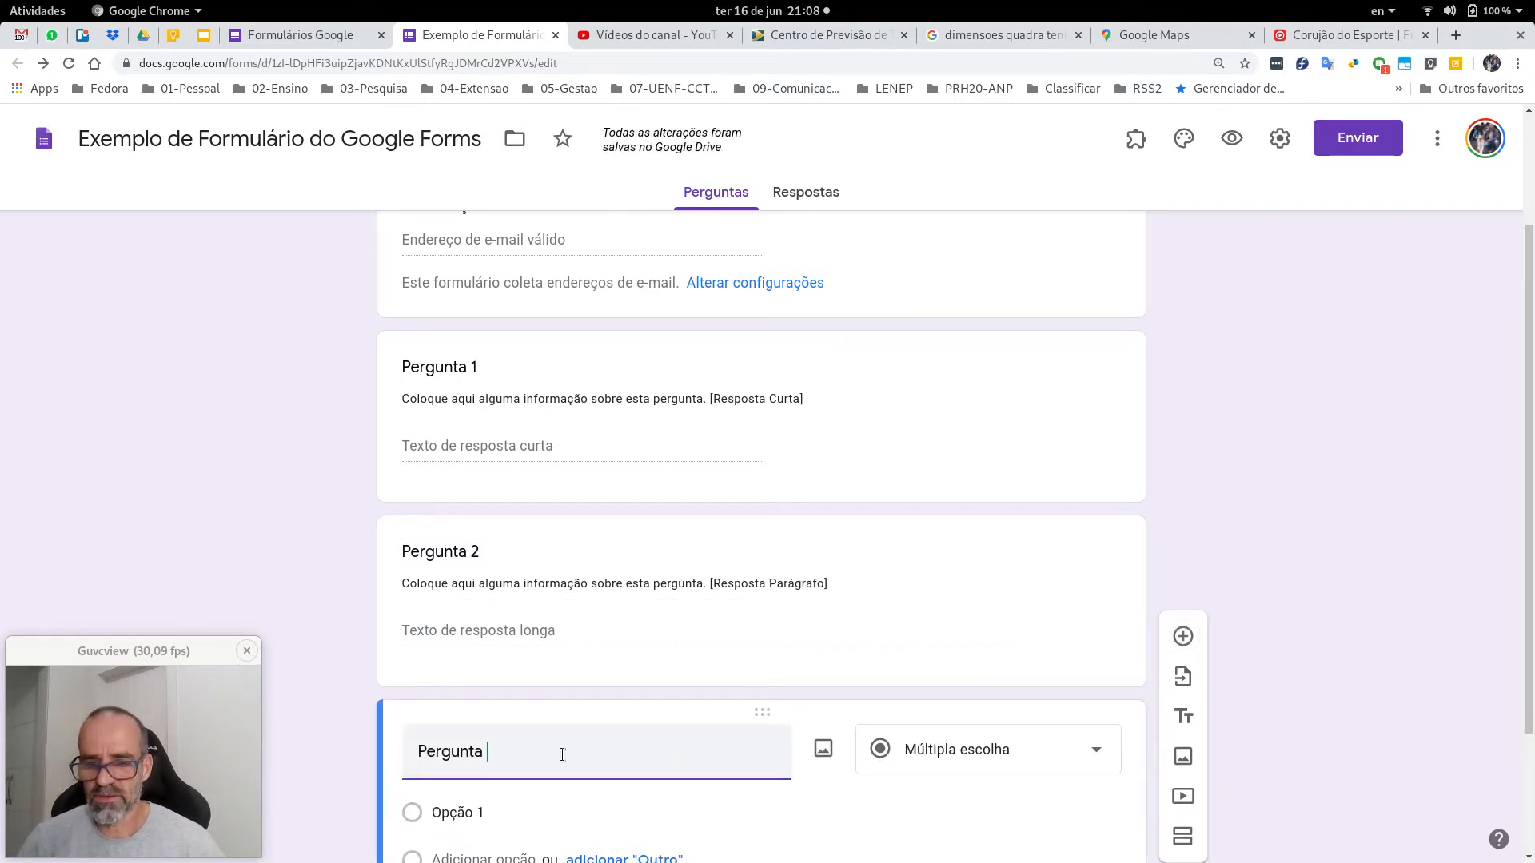
pyautogui.scroll(-3, 564, 751)
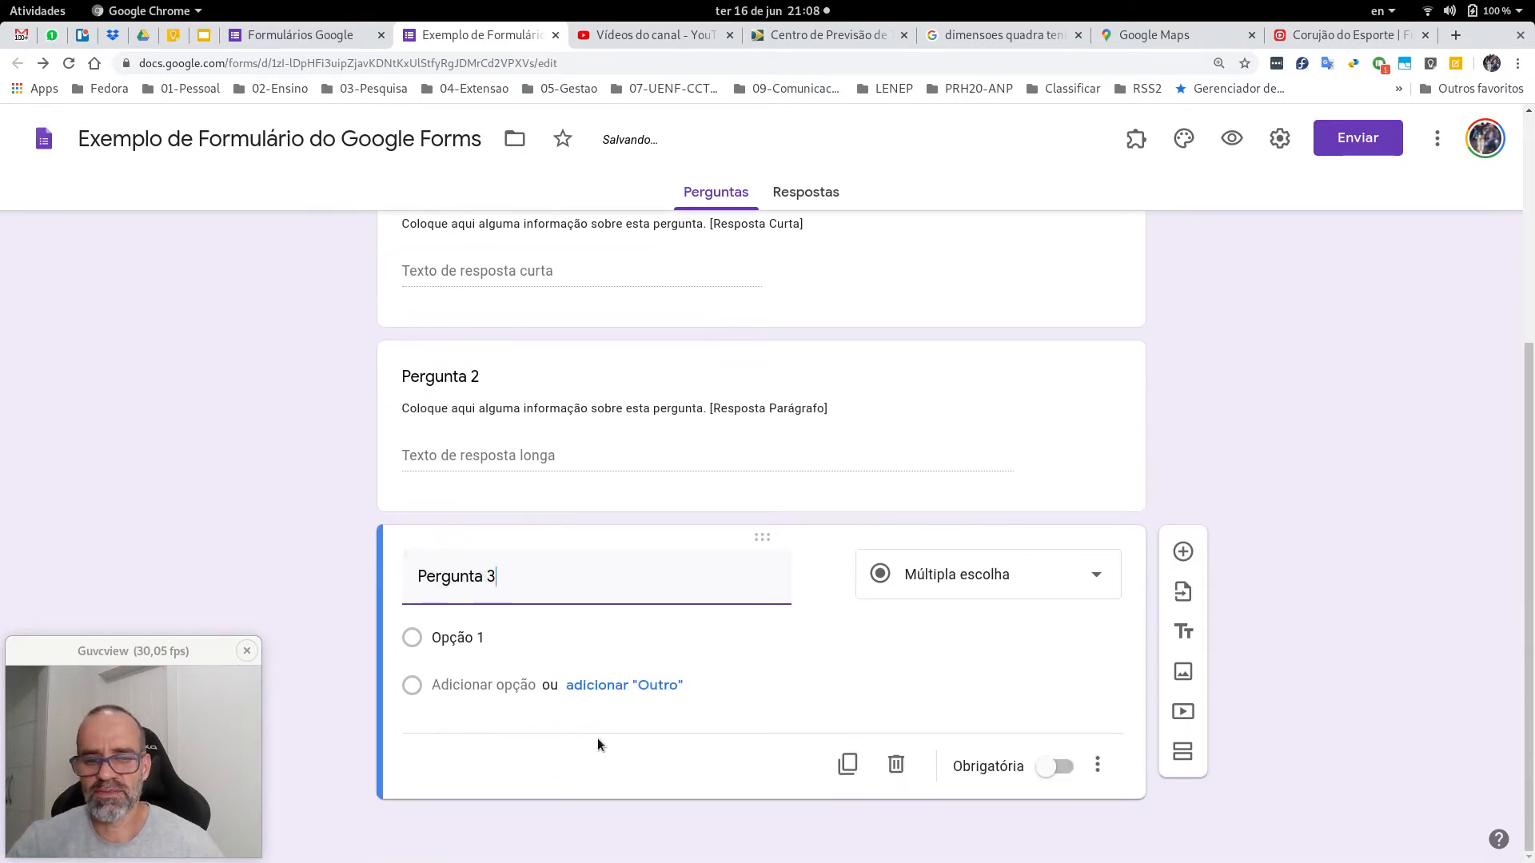
# Step: Make Pergunta 3 required and give it the description "Pergunta do tipo Múltipla escolha."
pyautogui.click(1065, 770)
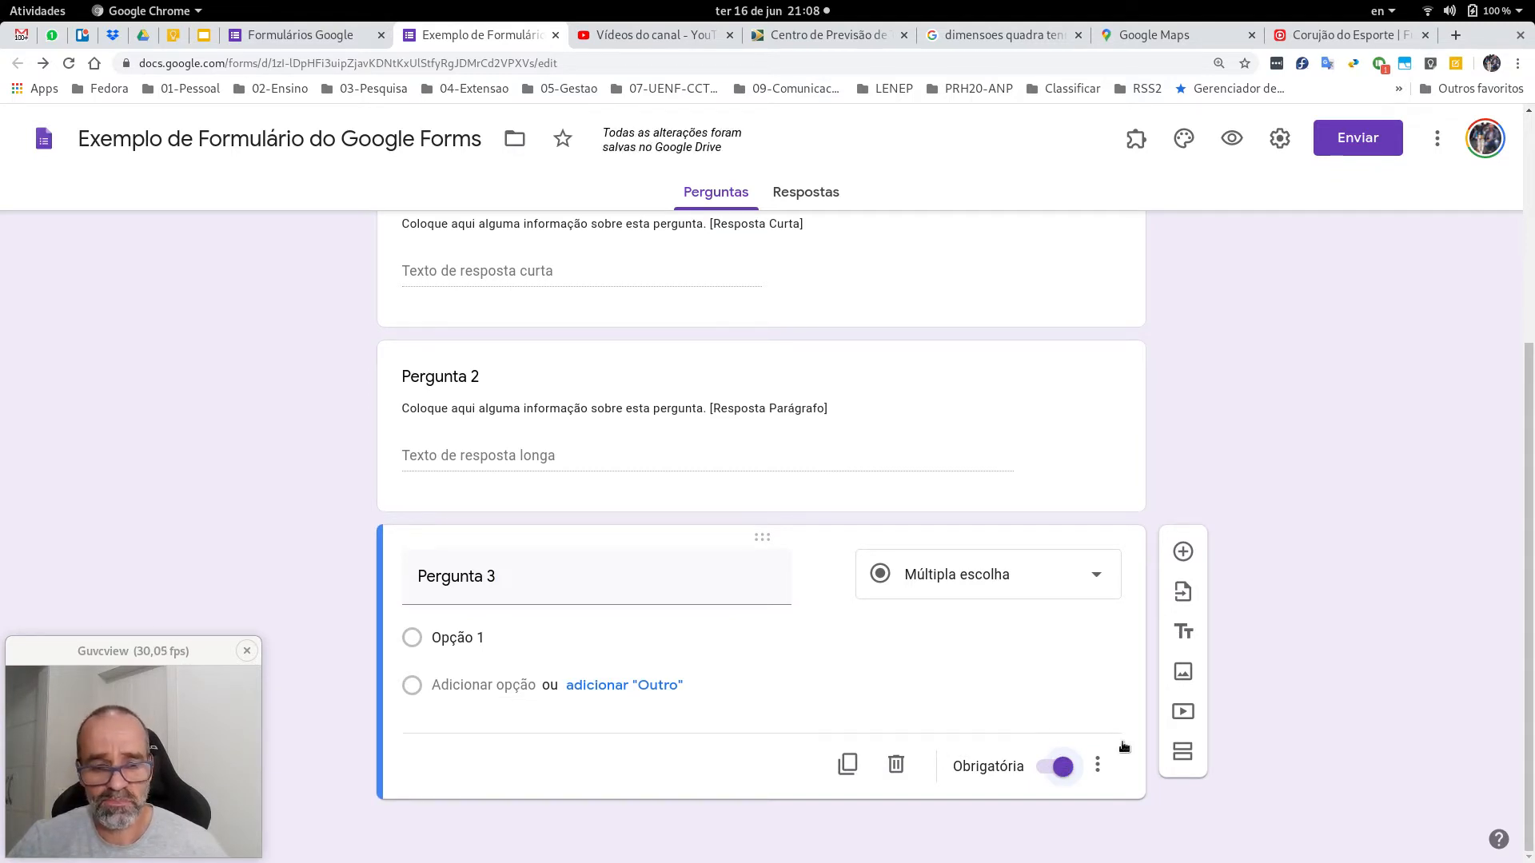
pyautogui.click(1098, 766)
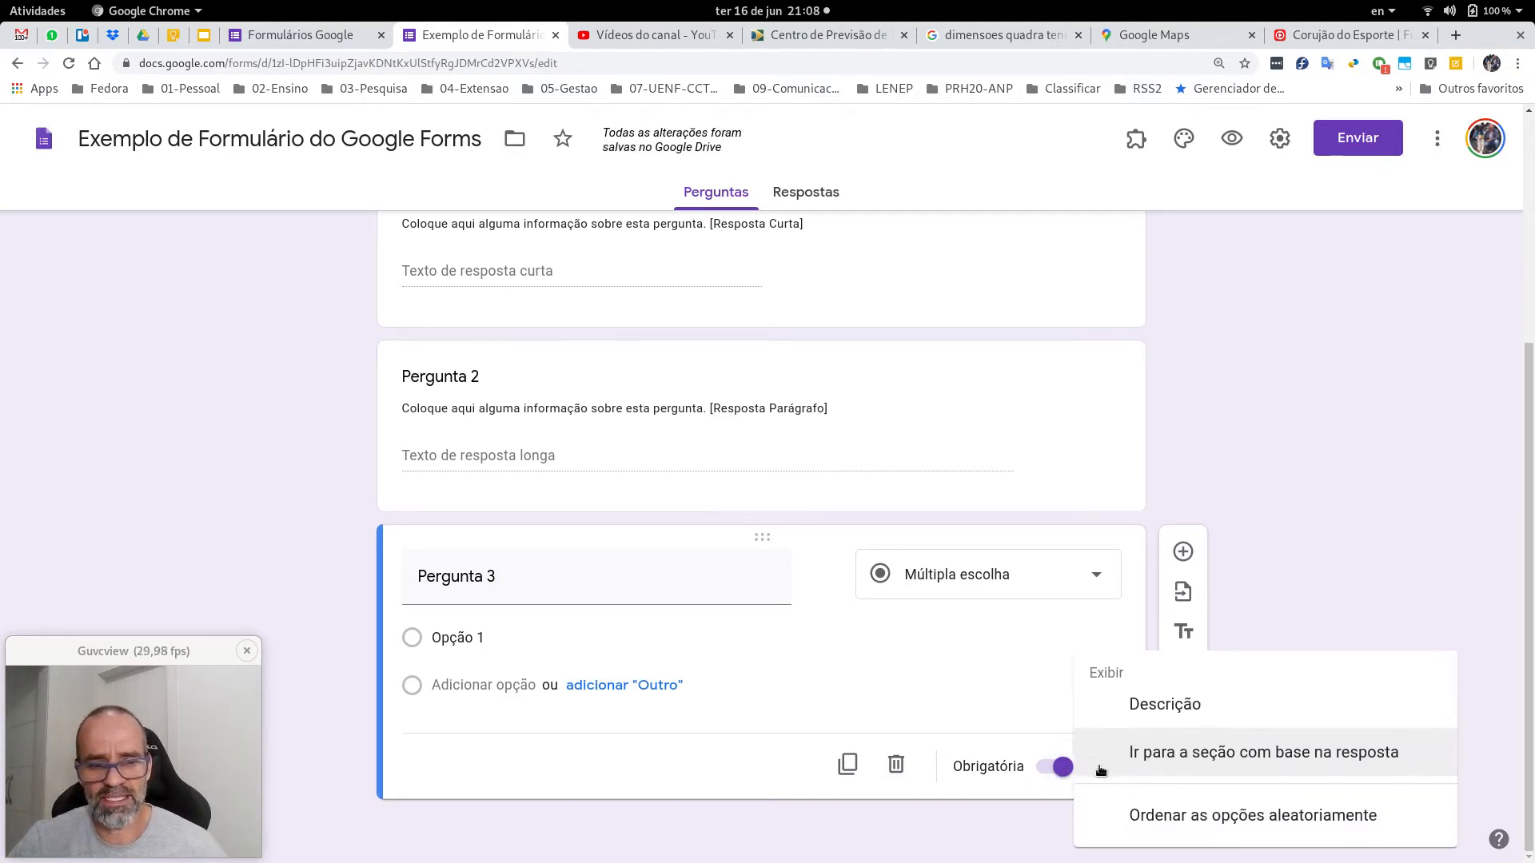
pyautogui.click(1147, 707)
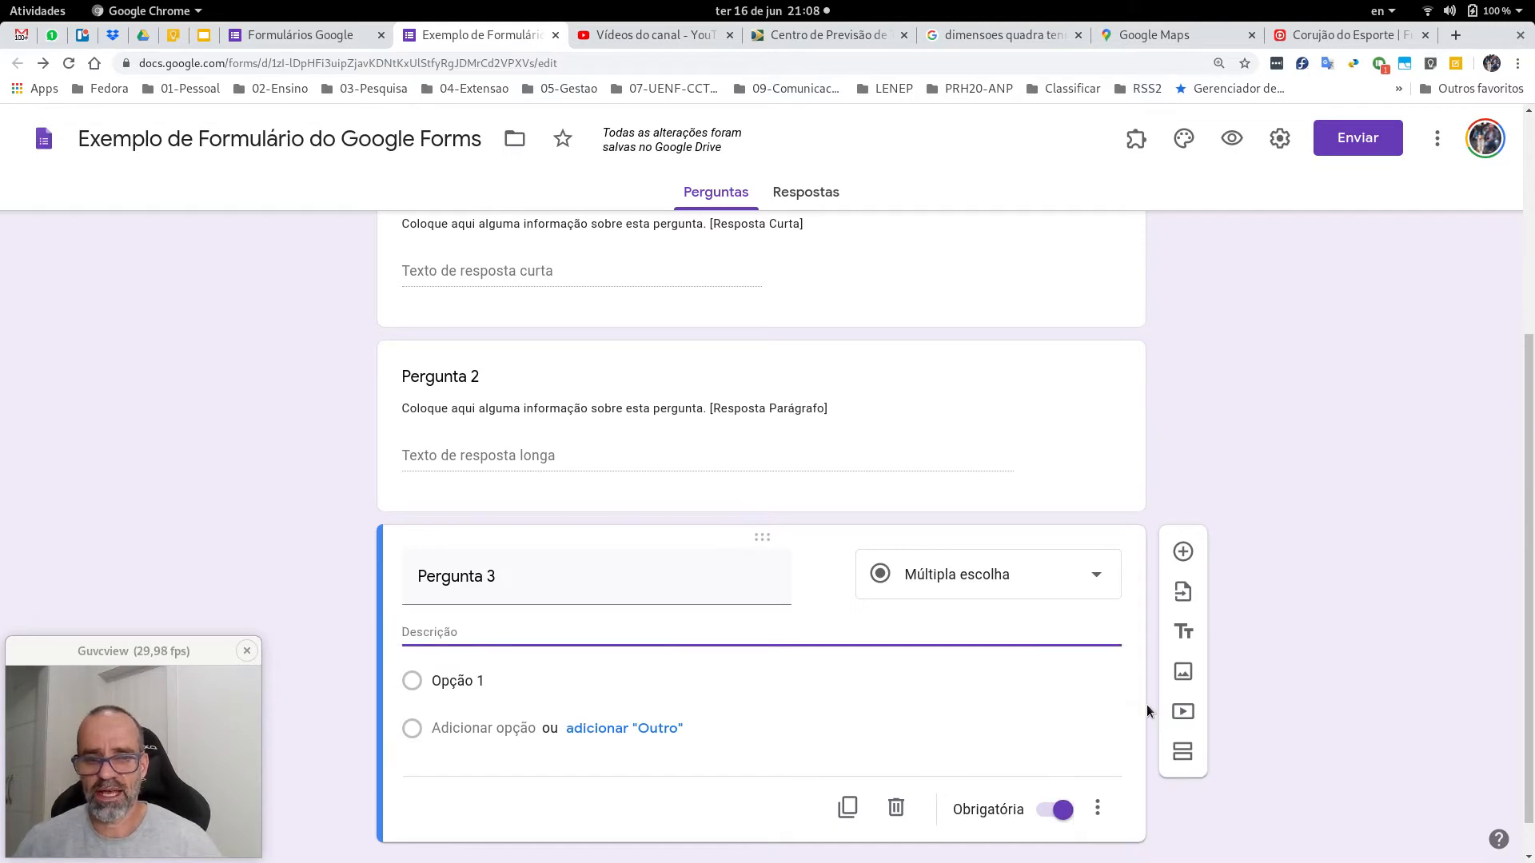
pyautogui.write('Perg')
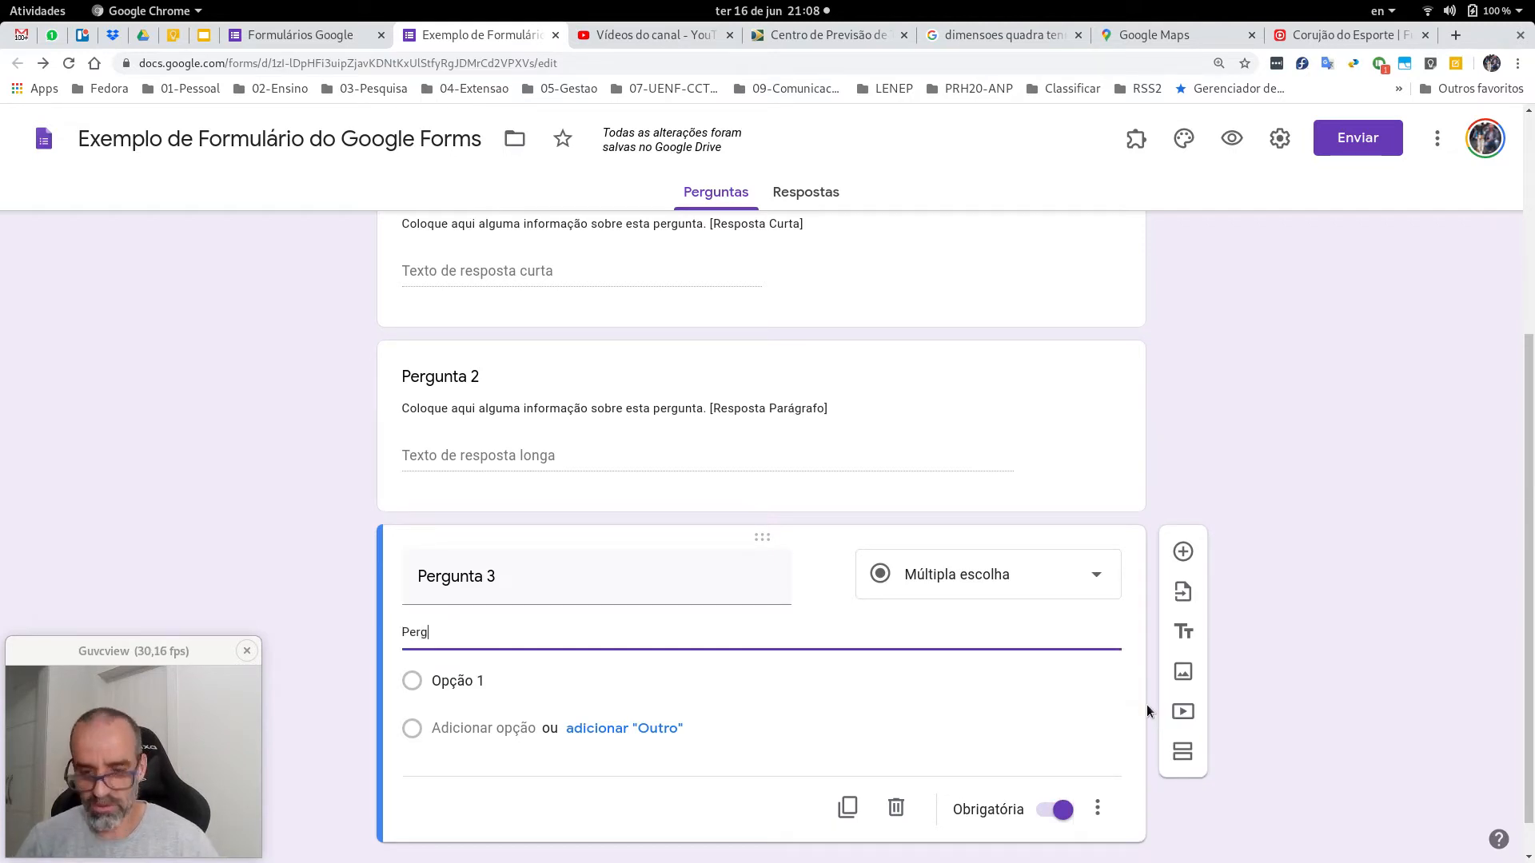
pyautogui.write('unta do tipo ')
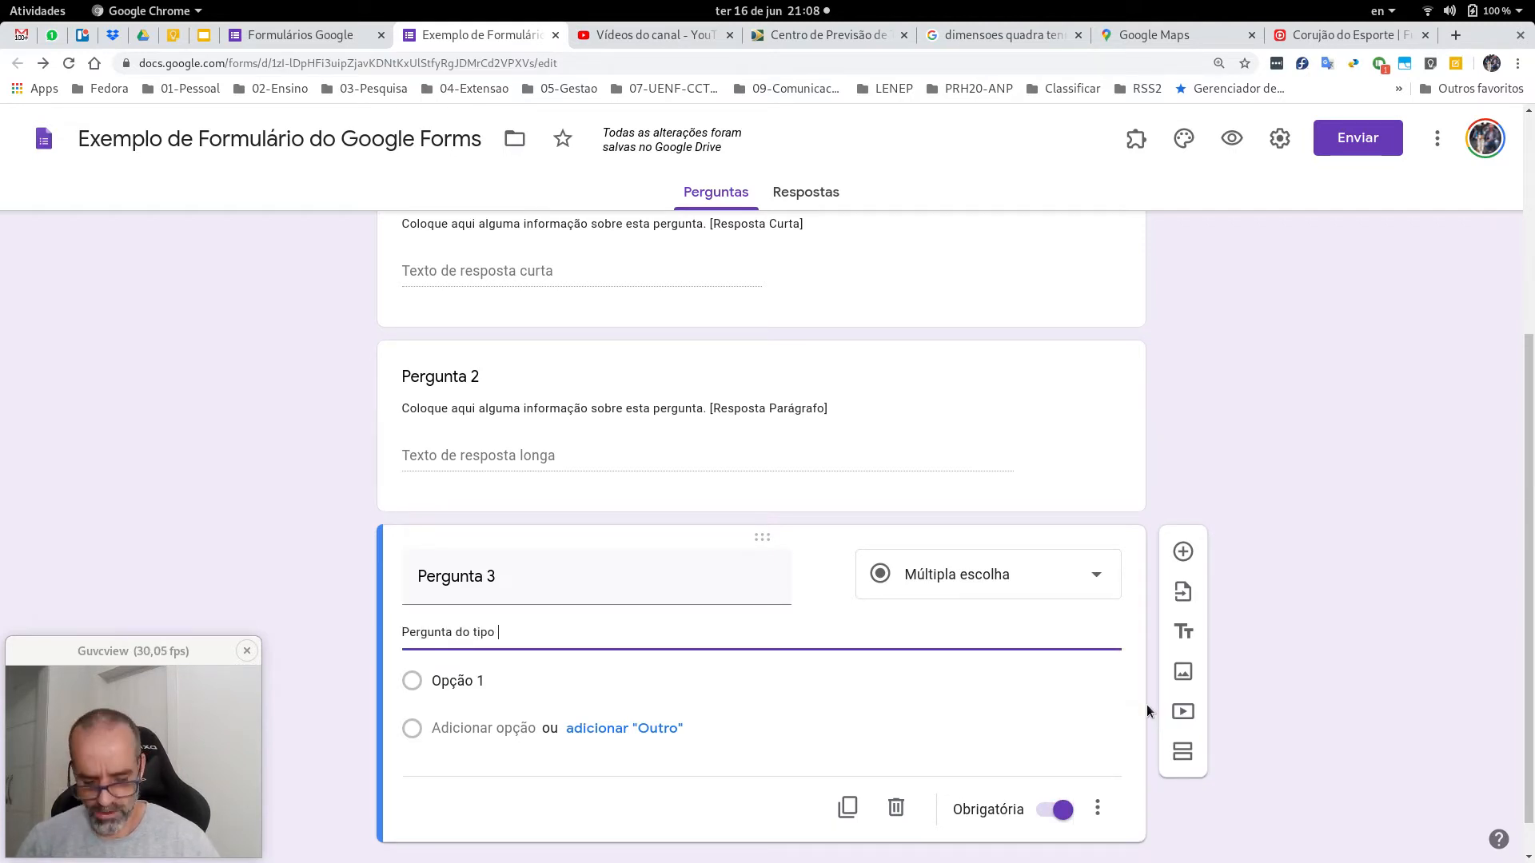
pyautogui.write('Múltipla')
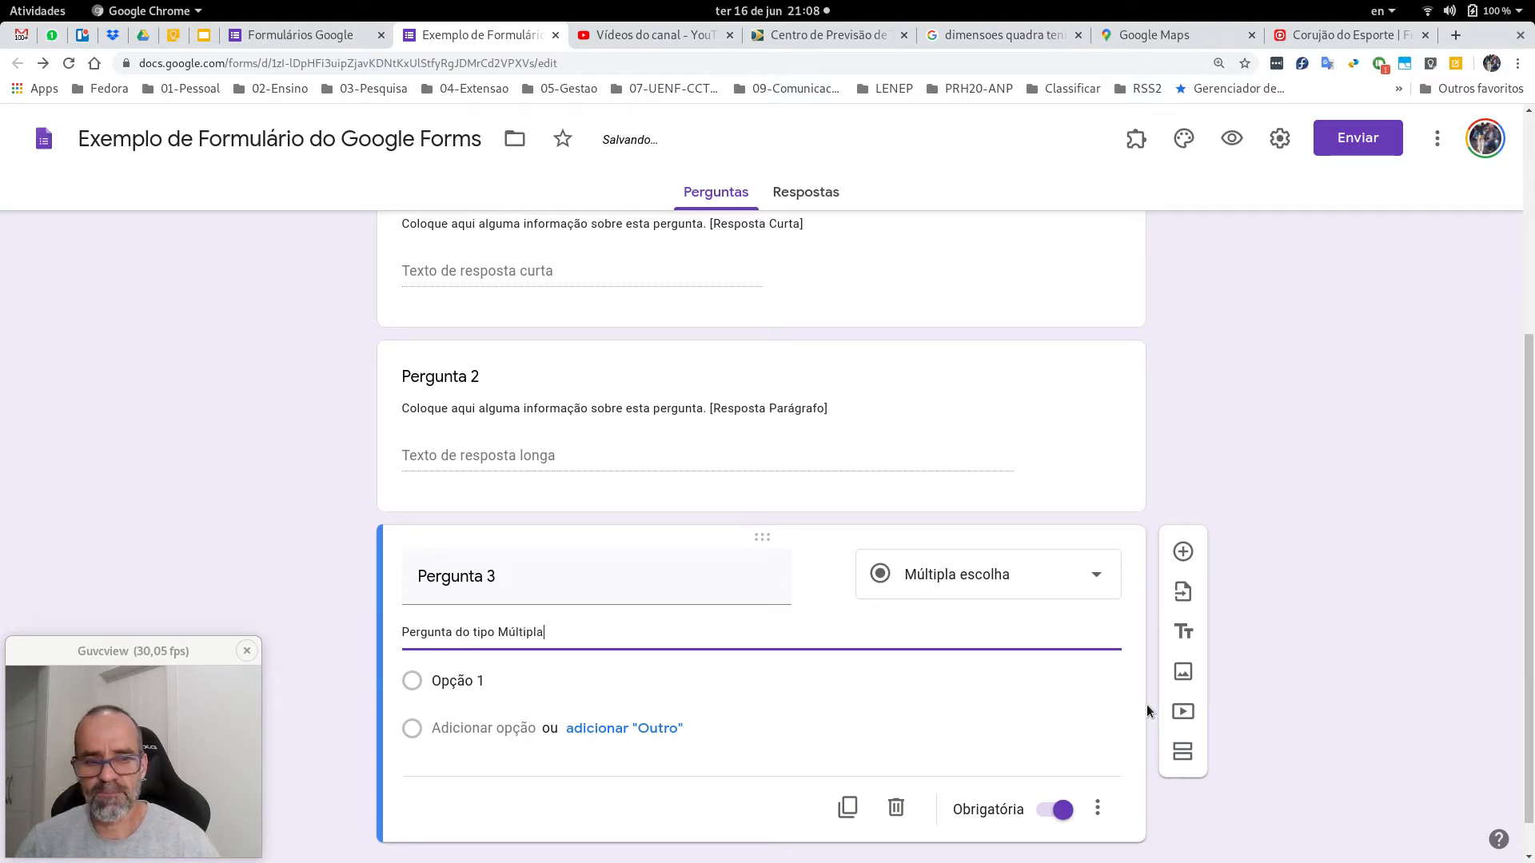
pyautogui.write(' escolha.')
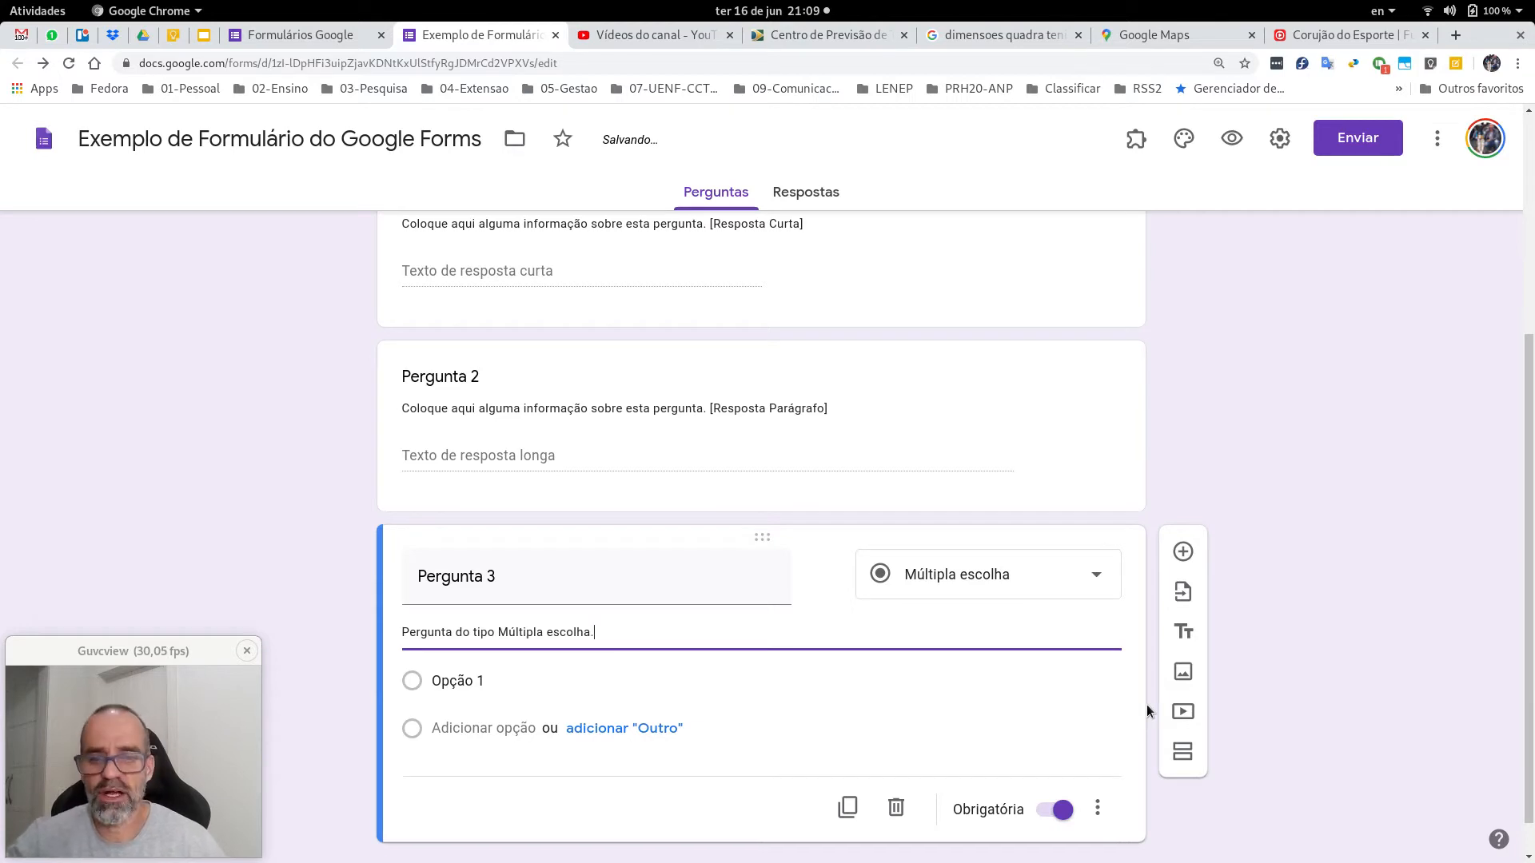
# Step: Add four more answer choices to Pergunta 3, Opção 2 through Opção 5, keeping their default names
pyautogui.scroll(-1, 1146, 703)
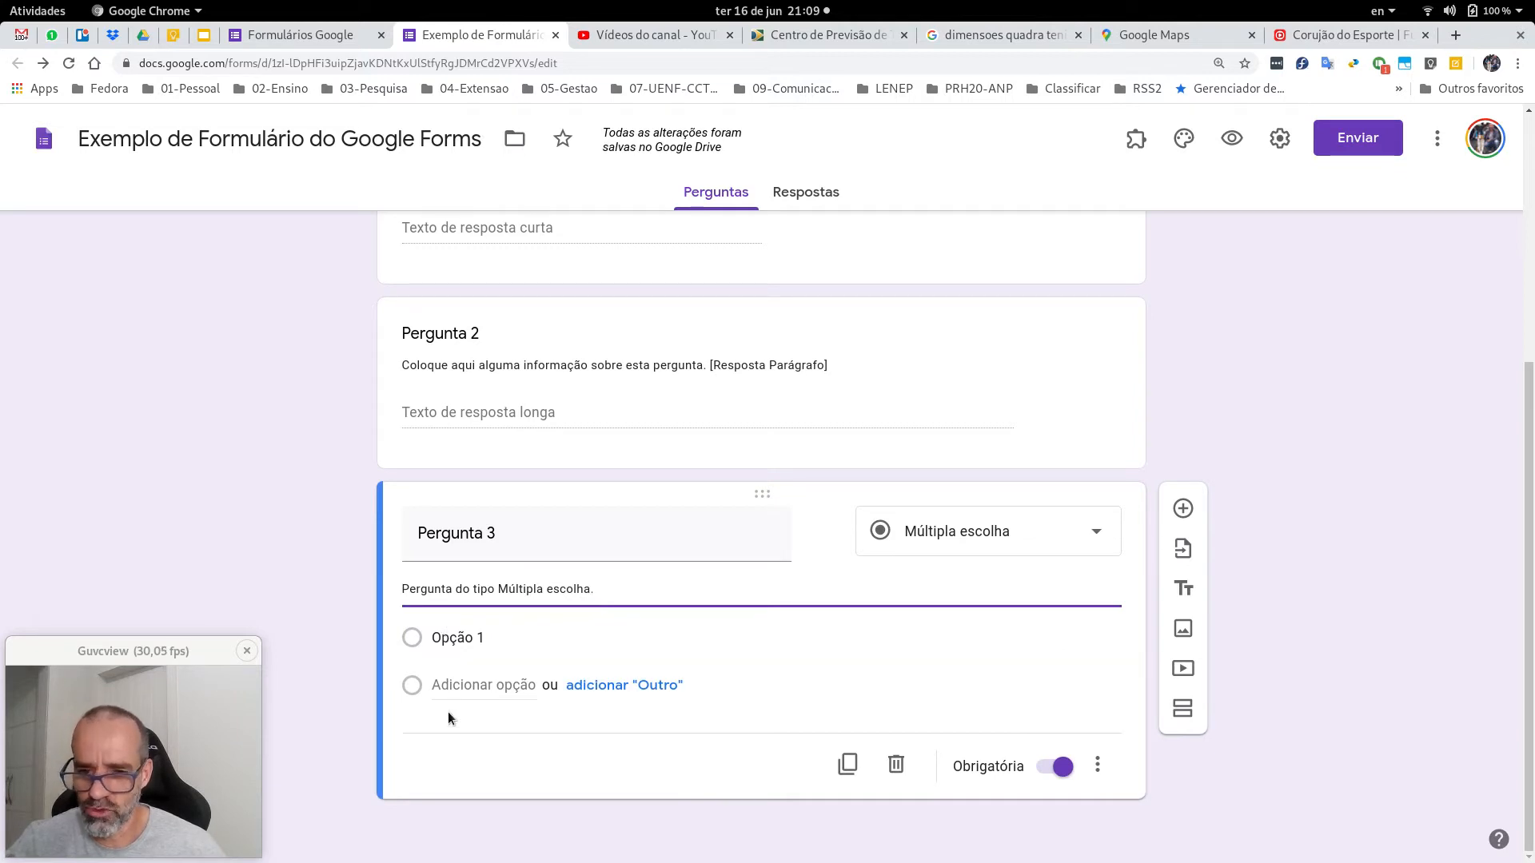
pyautogui.click(493, 642)
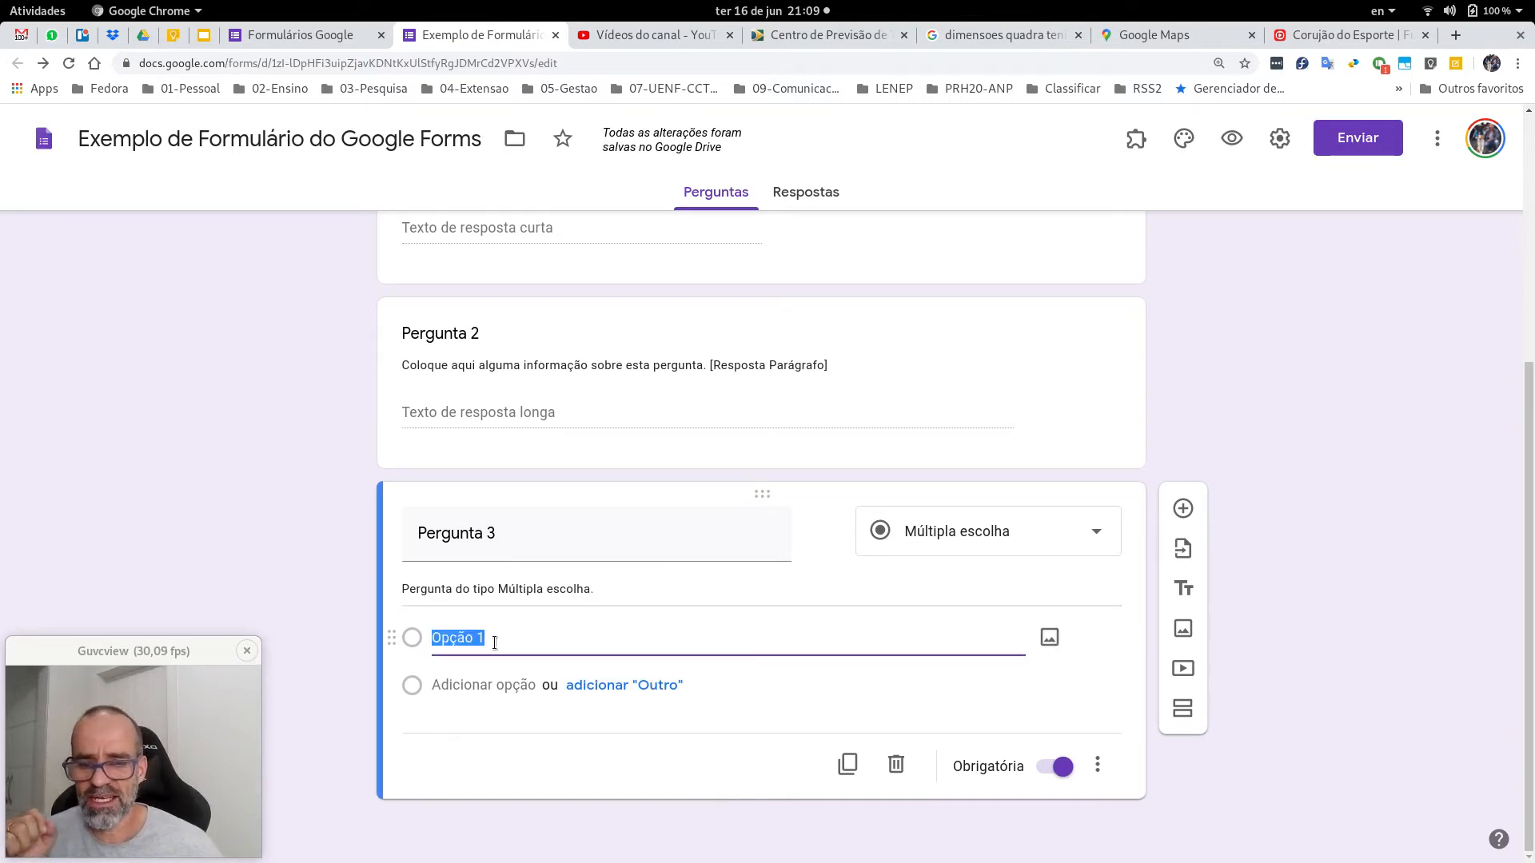
pyautogui.click(495, 643)
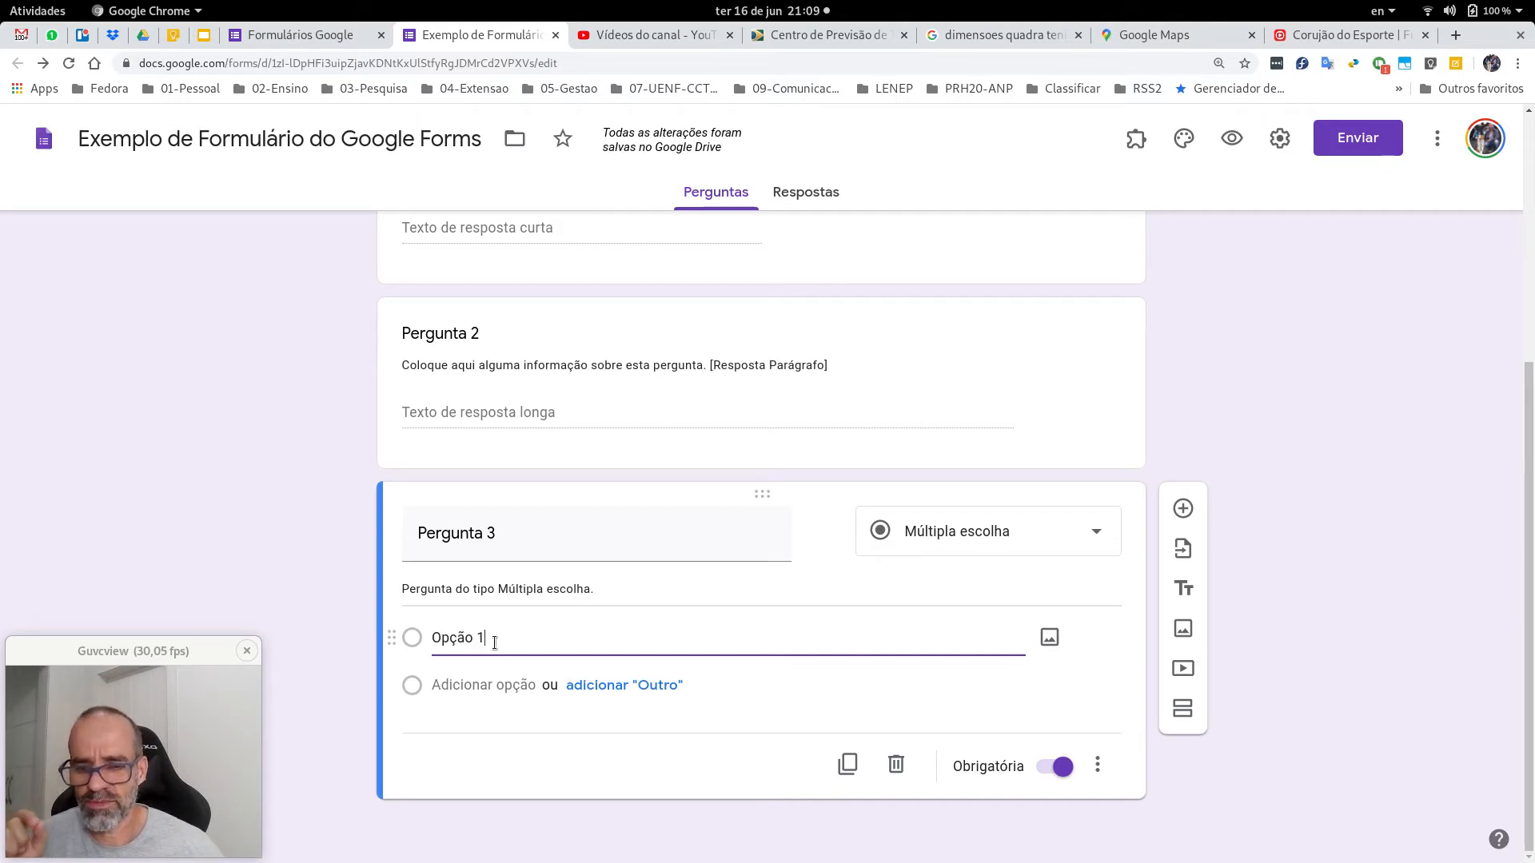
pyautogui.press('Return')
pyautogui.press('Return')
pyautogui.press('Return')
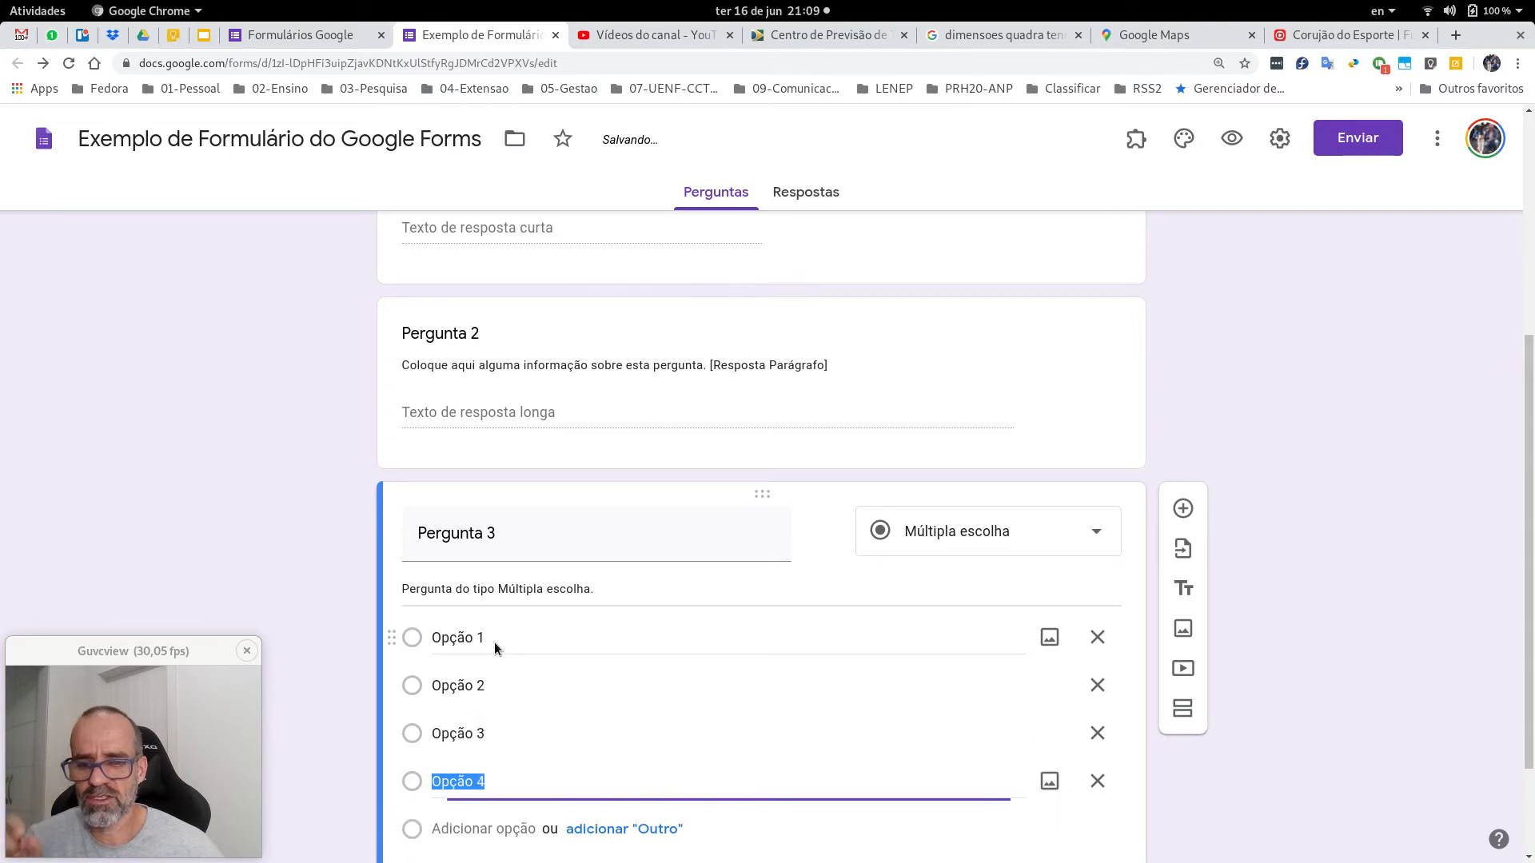
pyautogui.press('Return')
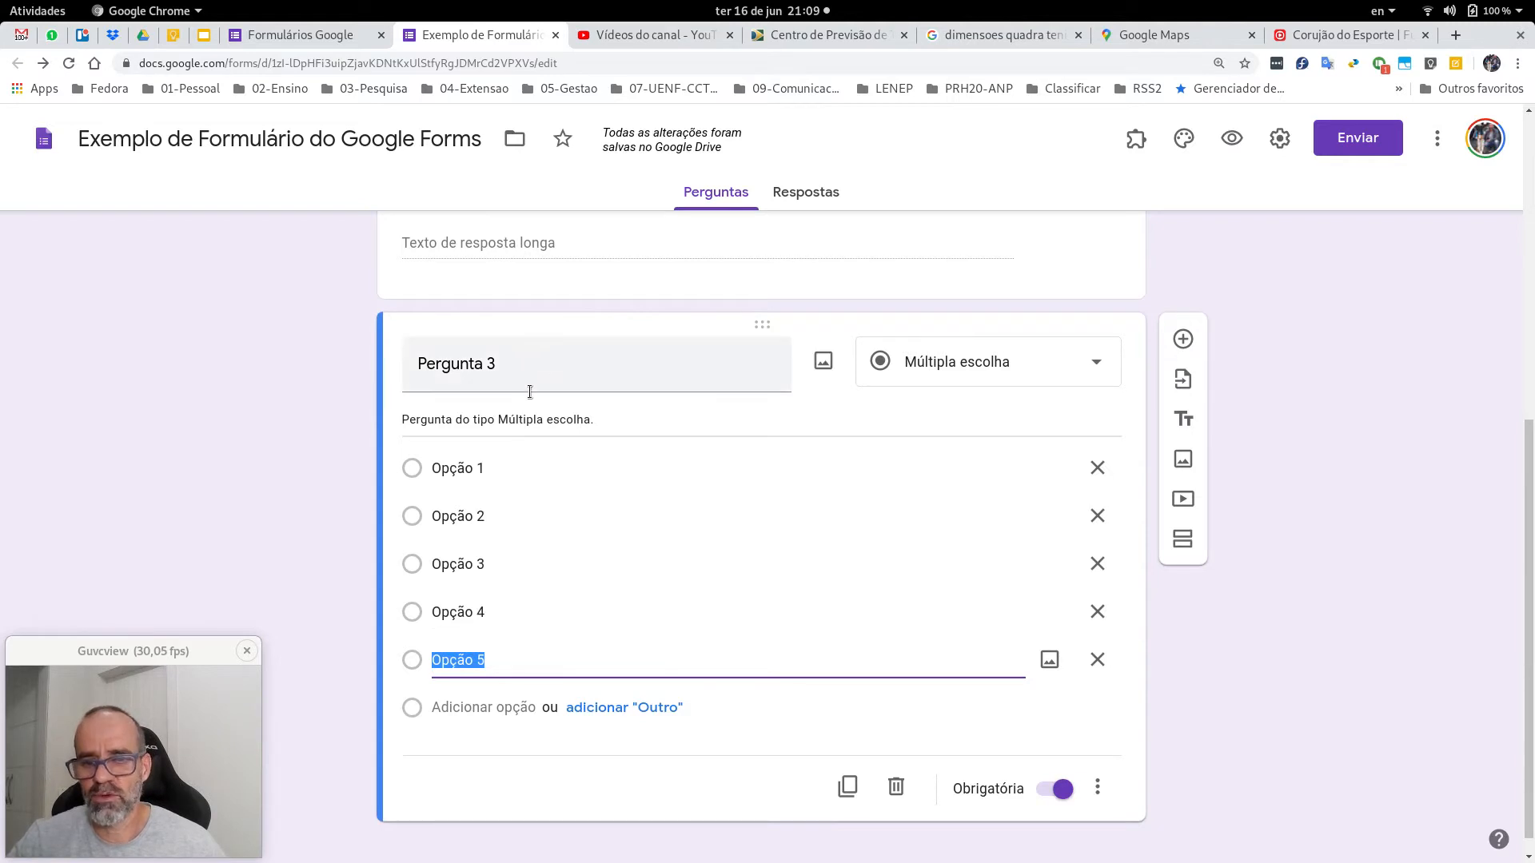
# Step: Duplicate Pergunta 3 and title the copy "Pergunta 4"
pyautogui.tripleClick(527, 416)
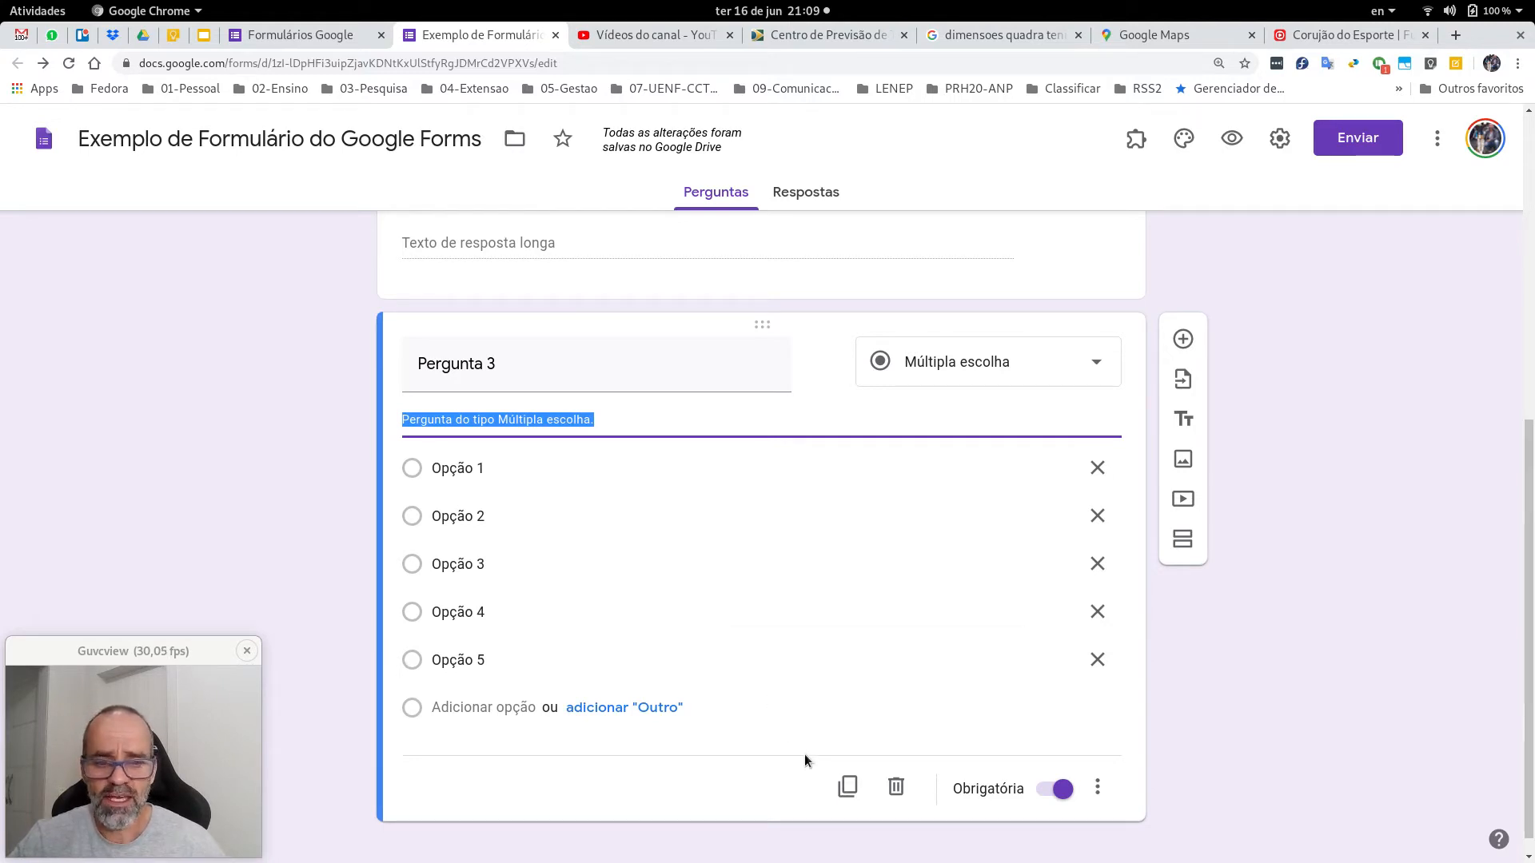
pyautogui.click(846, 790)
pyautogui.press('End')
pyautogui.press('BackSpace')
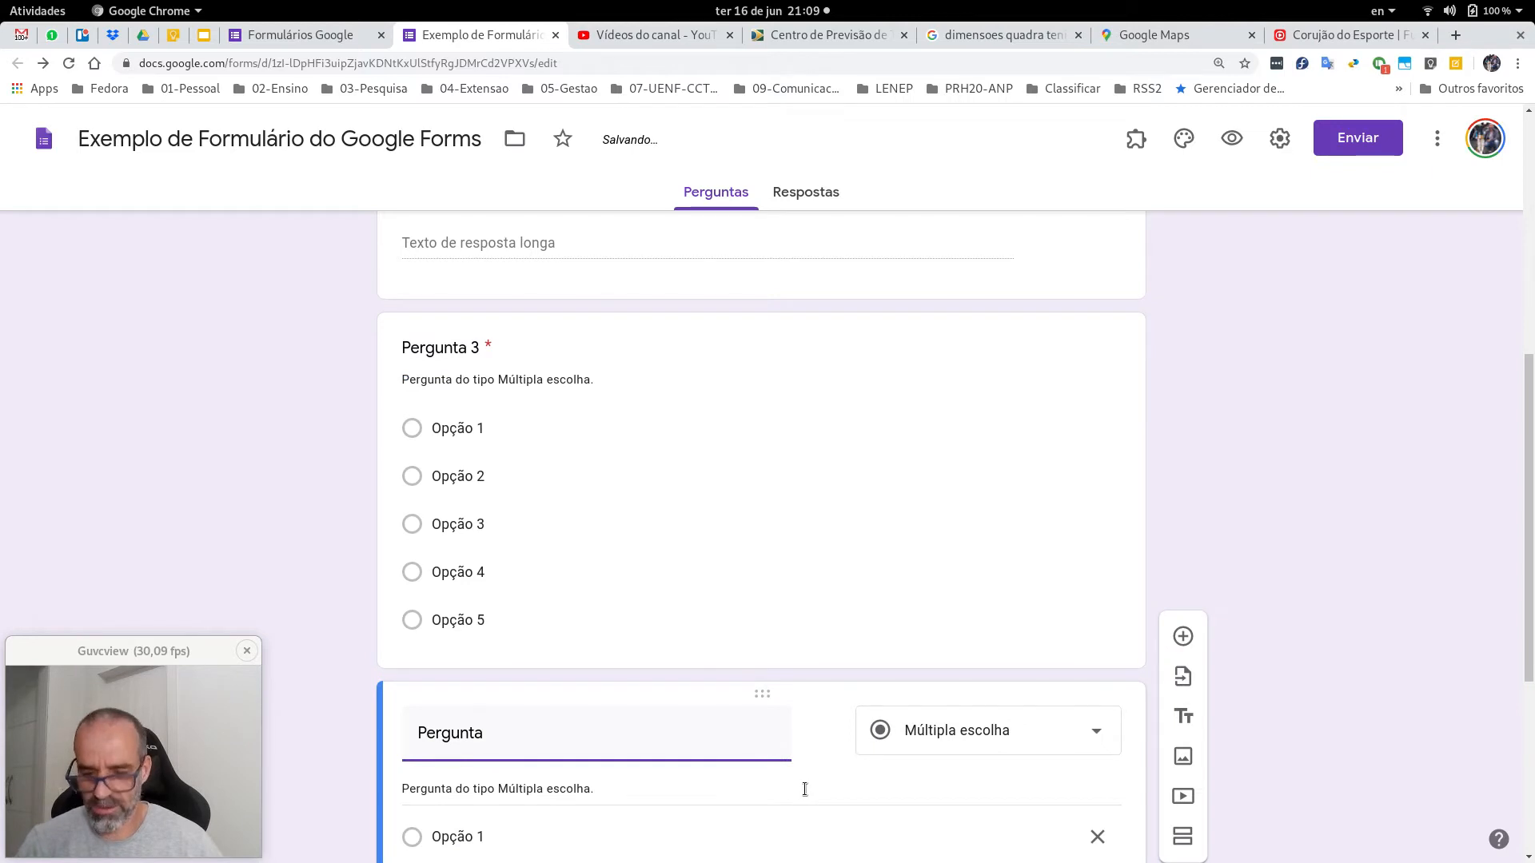
pyautogui.write('4')
# Step: Set the answer type of Pergunta 4 to Caixas de seleção
pyautogui.scroll(-4, 854, 718)
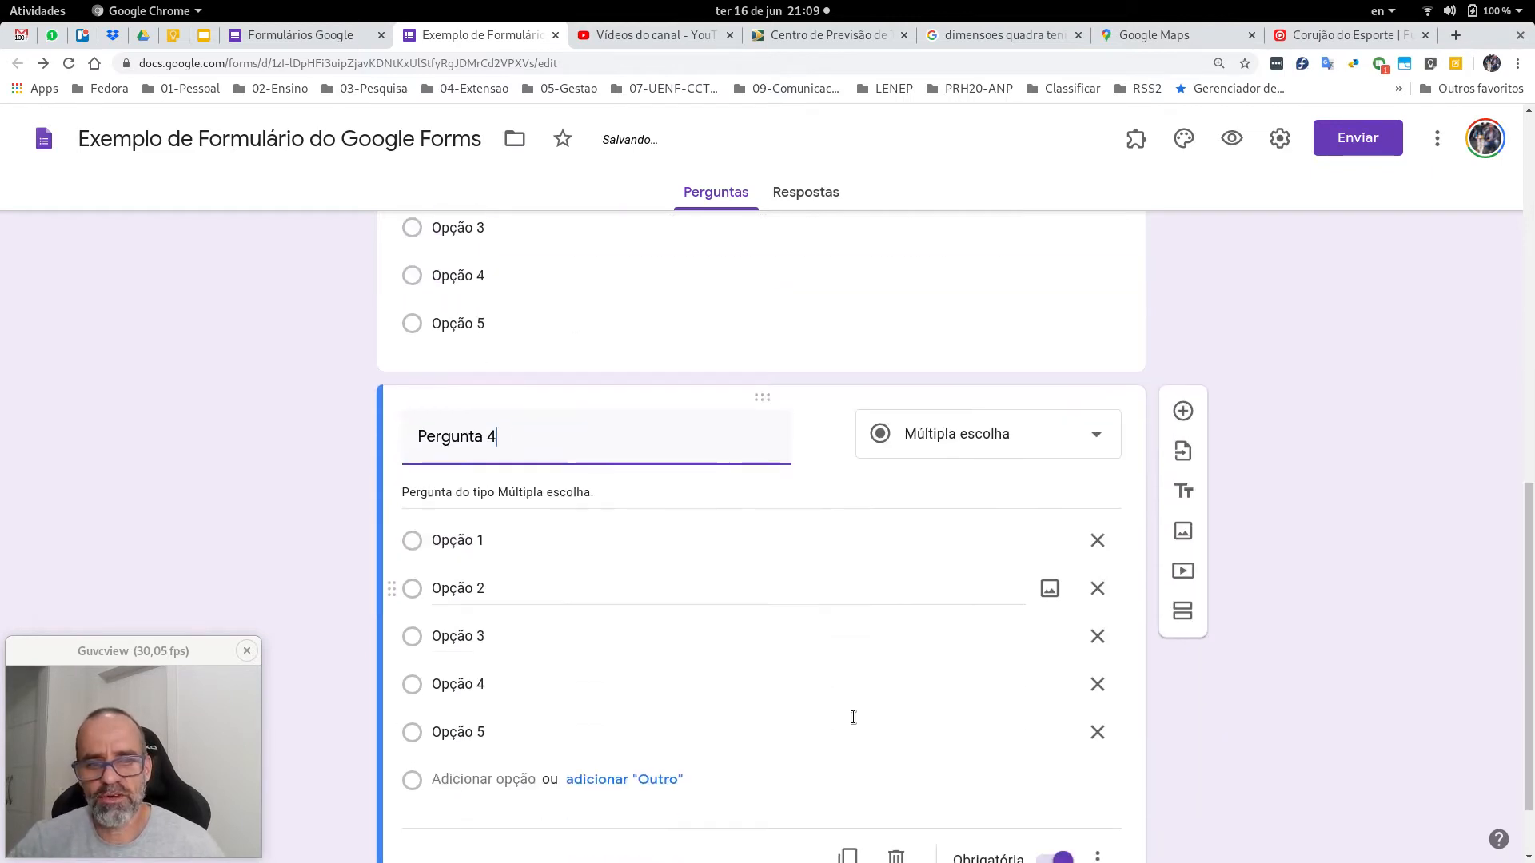
pyautogui.click(953, 451)
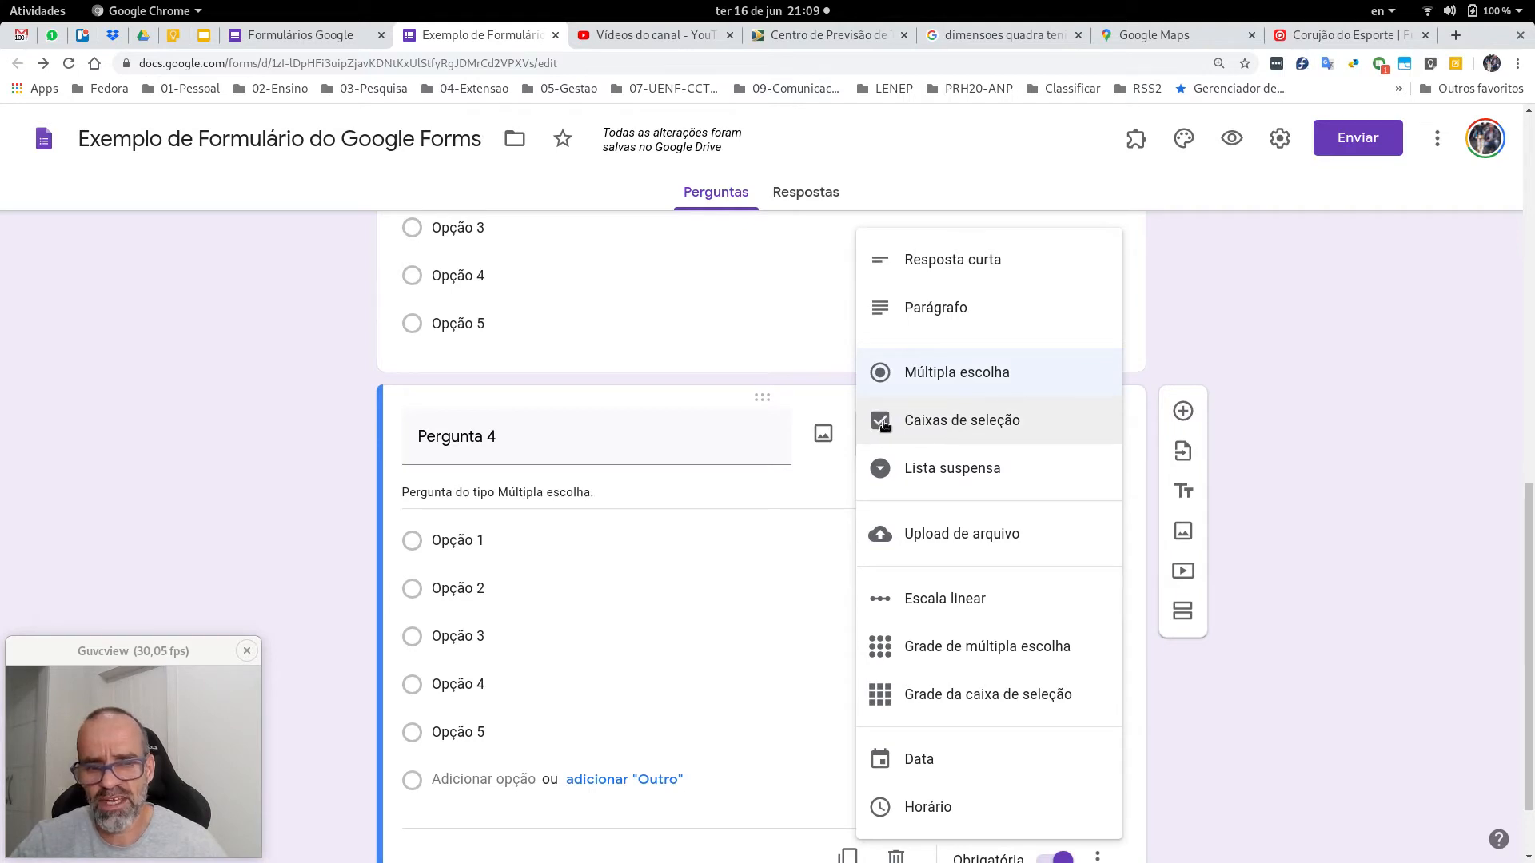
pyautogui.click(969, 428)
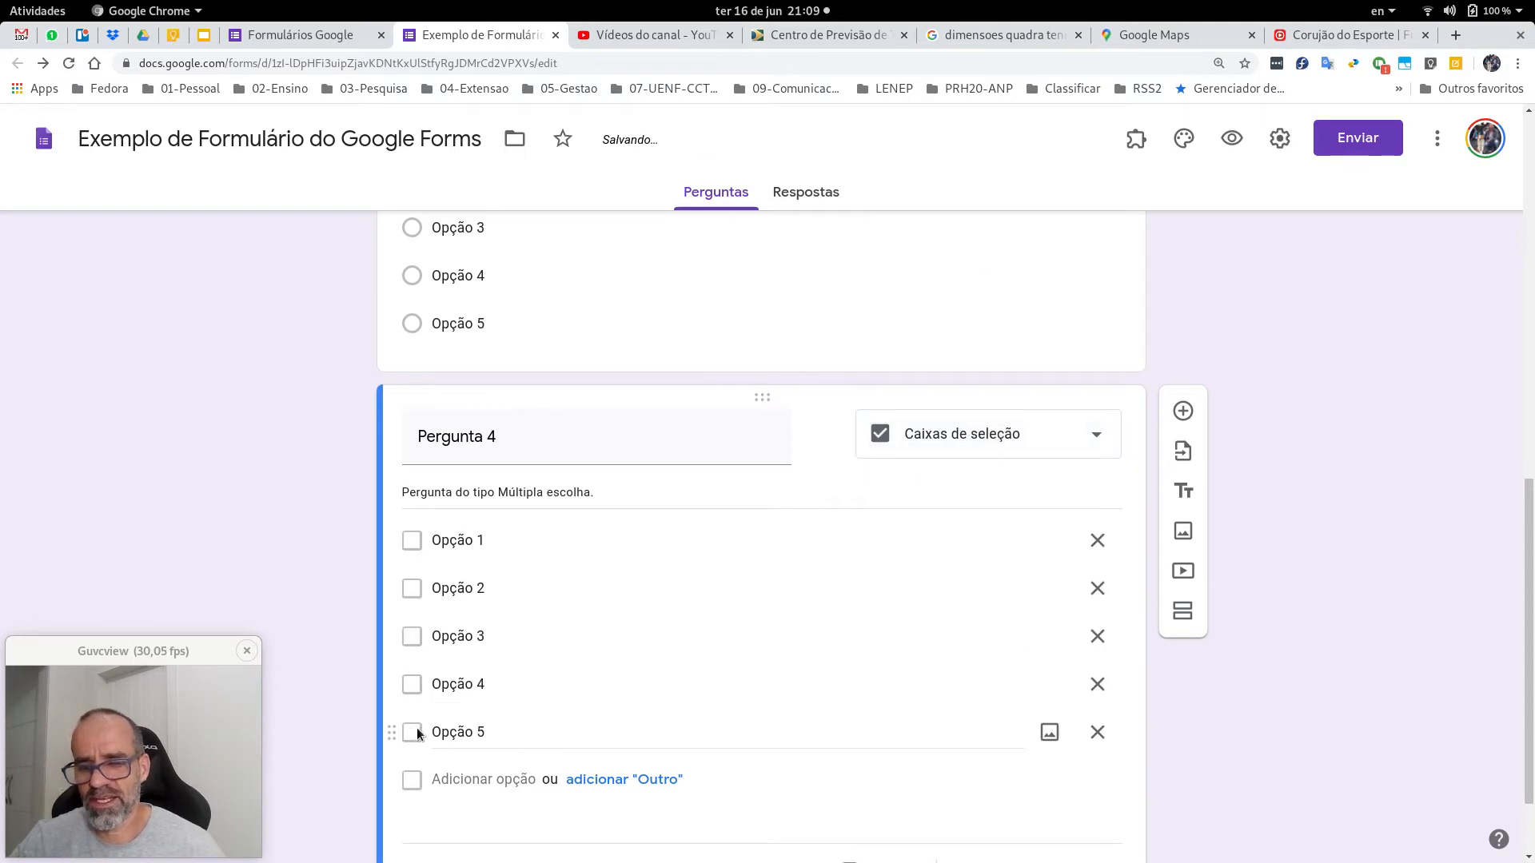
# Step: Change the description of Pergunta 4 to "Pergunta do tipo Caixa de Seleção."
pyautogui.tripleClick(521, 493)
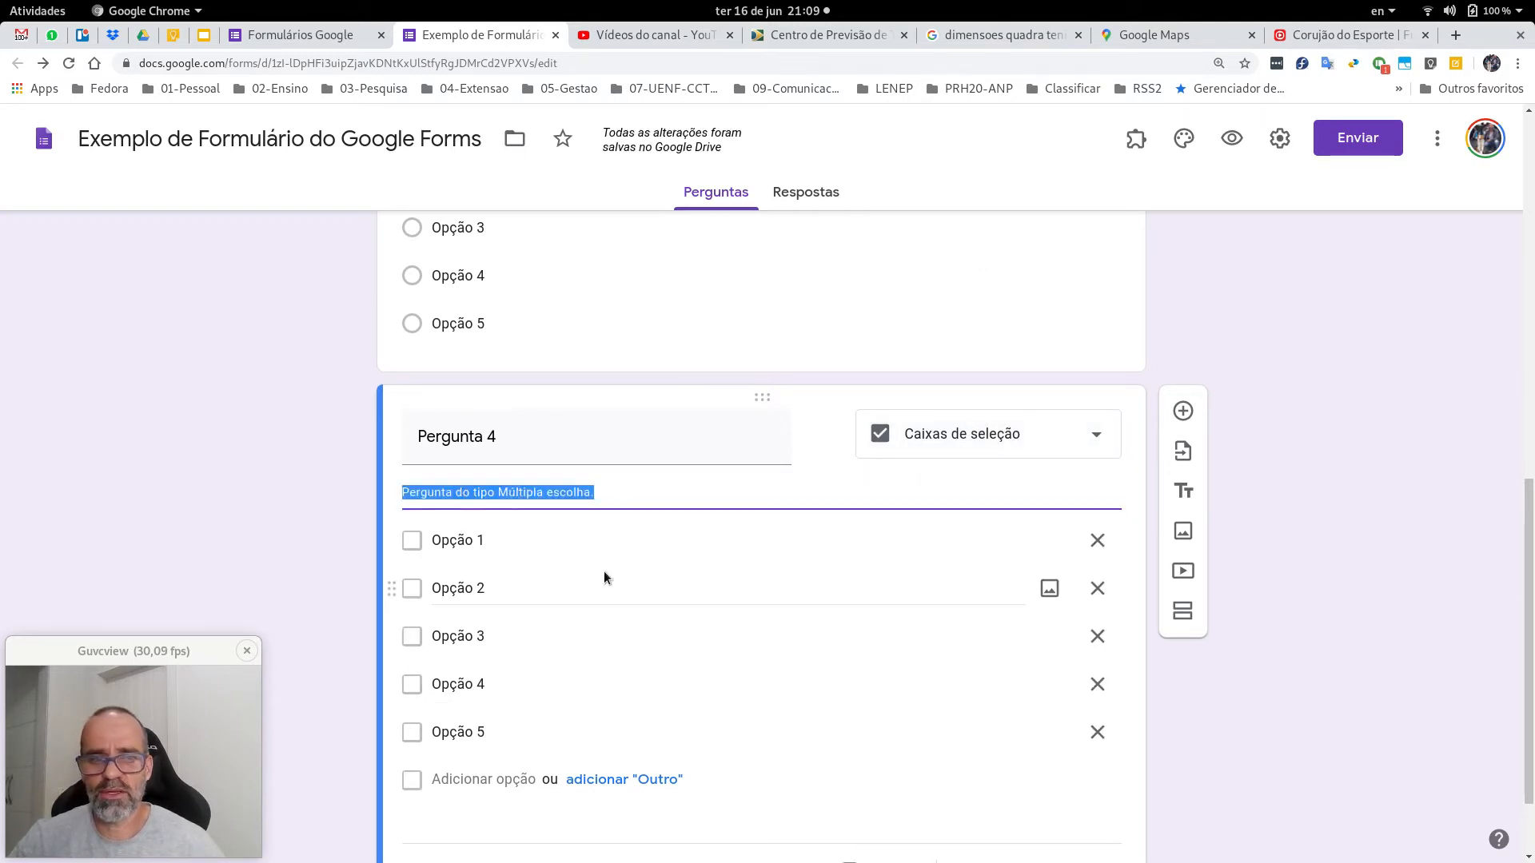
pyautogui.press('Right')
pyautogui.press('Left')
pyautogui.hotkey('ctrl', 'shift', 'Left')
pyautogui.hotkey('ctrl', 'shift', 'Left')
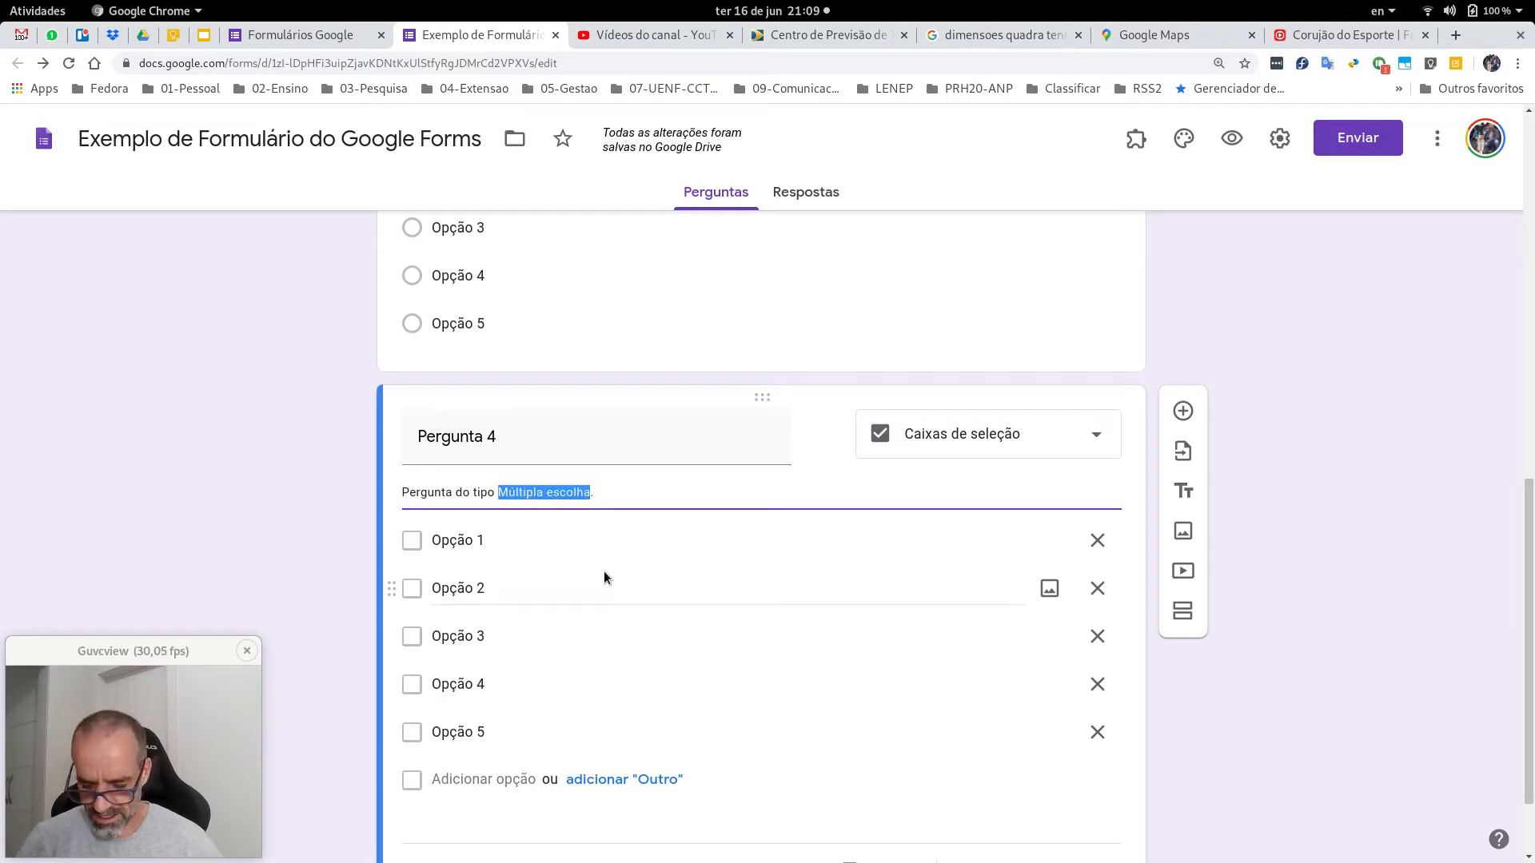
pyautogui.write('Caixa de S')
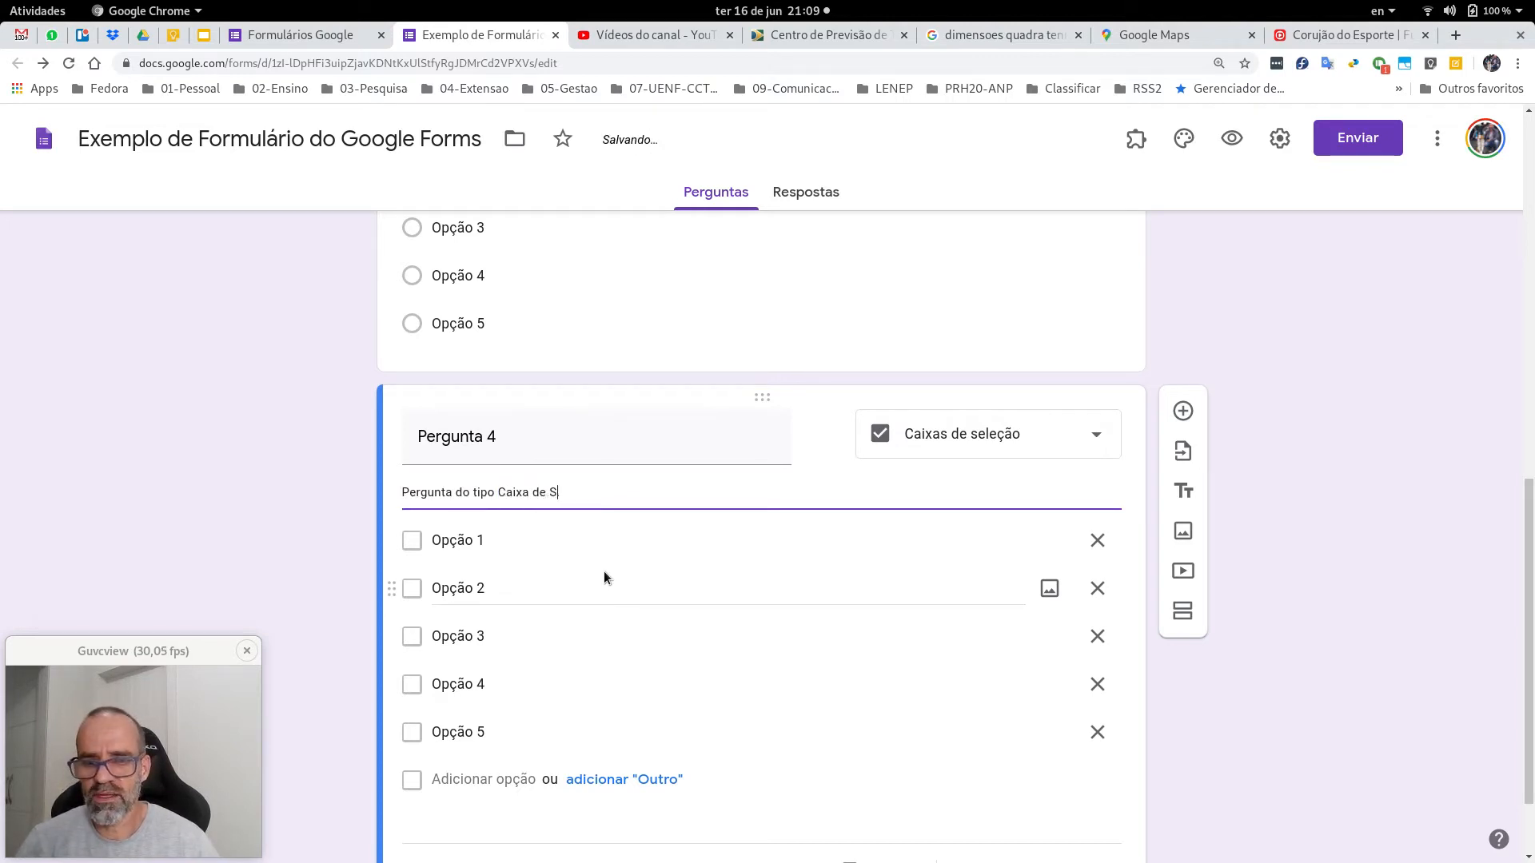
pyautogui.write('eleção.')
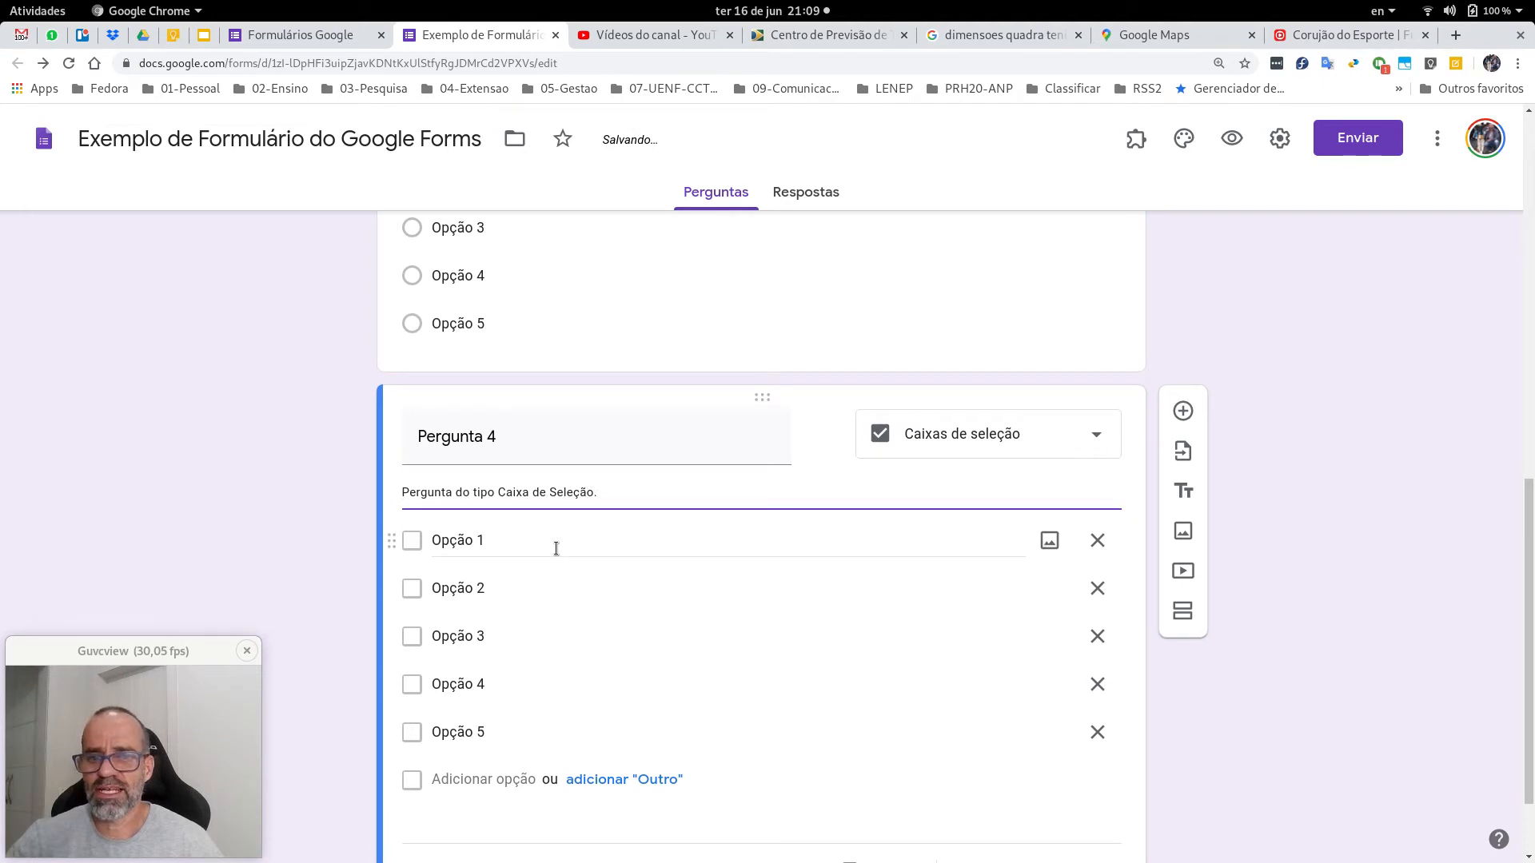
# Step: Compare Pergunta 3 and Pergunta 4, examining their answer options, required setting and required markers
pyautogui.scroll(3, 556, 548)
pyautogui.scroll(-2, 551, 546)
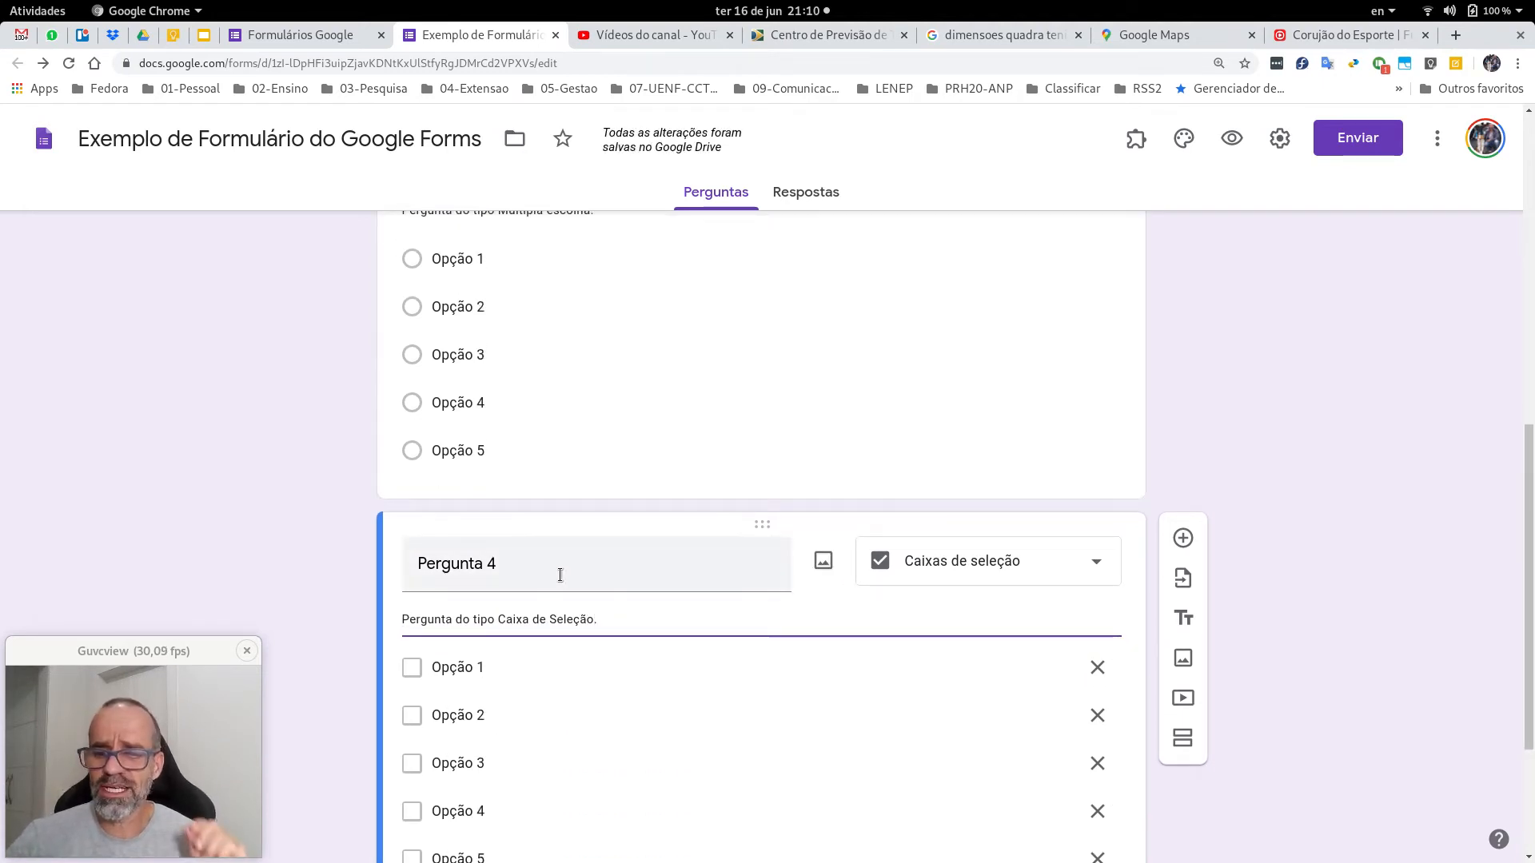
pyautogui.scroll(-4, 560, 574)
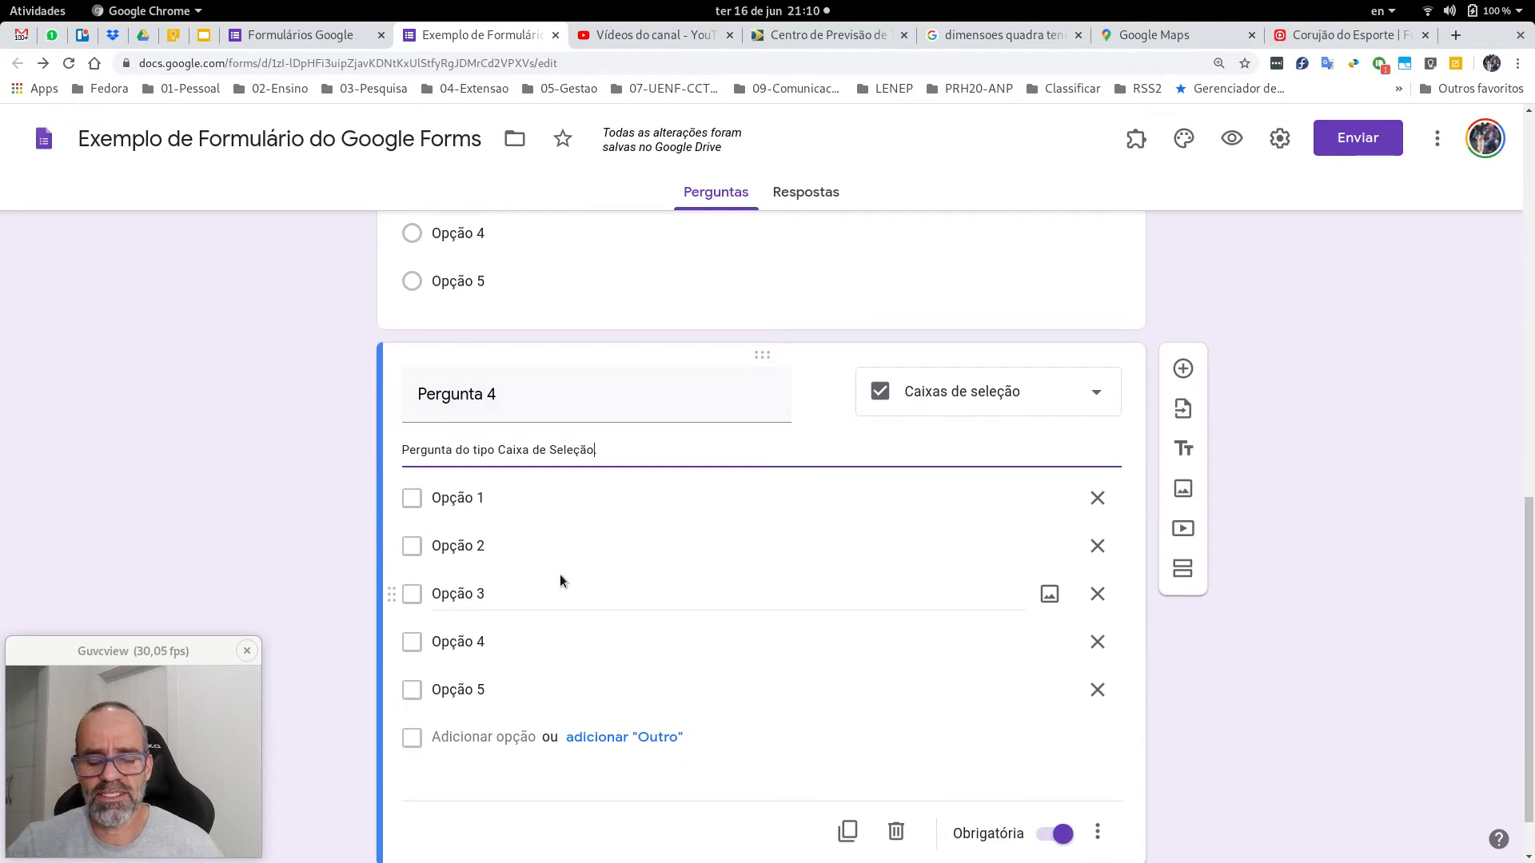
pyautogui.scroll(6, 894, 558)
pyautogui.scroll(3, 891, 552)
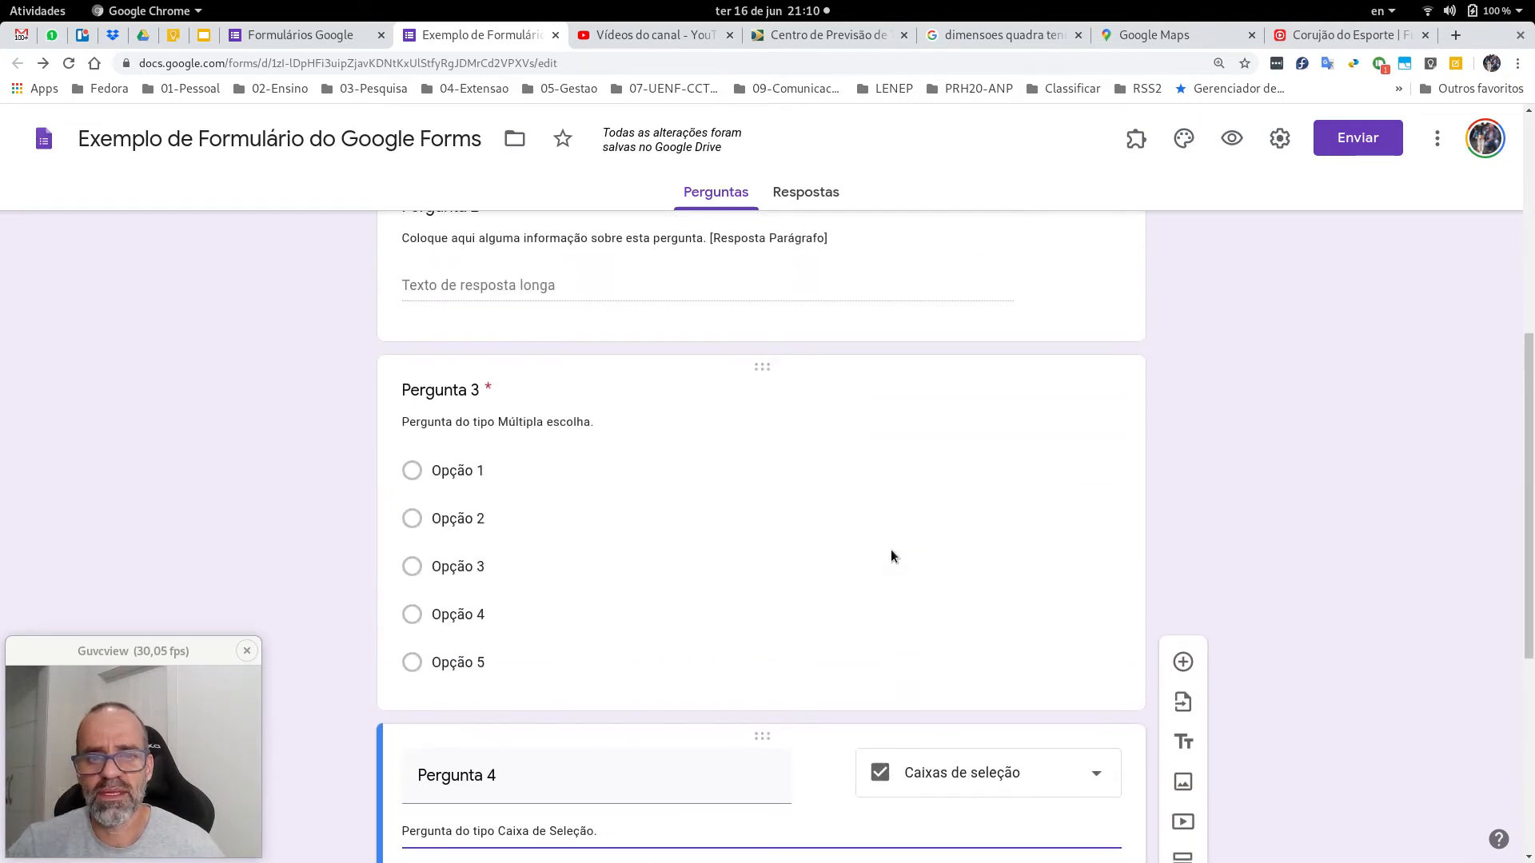
pyautogui.click(784, 507)
pyautogui.scroll(-1, 1020, 705)
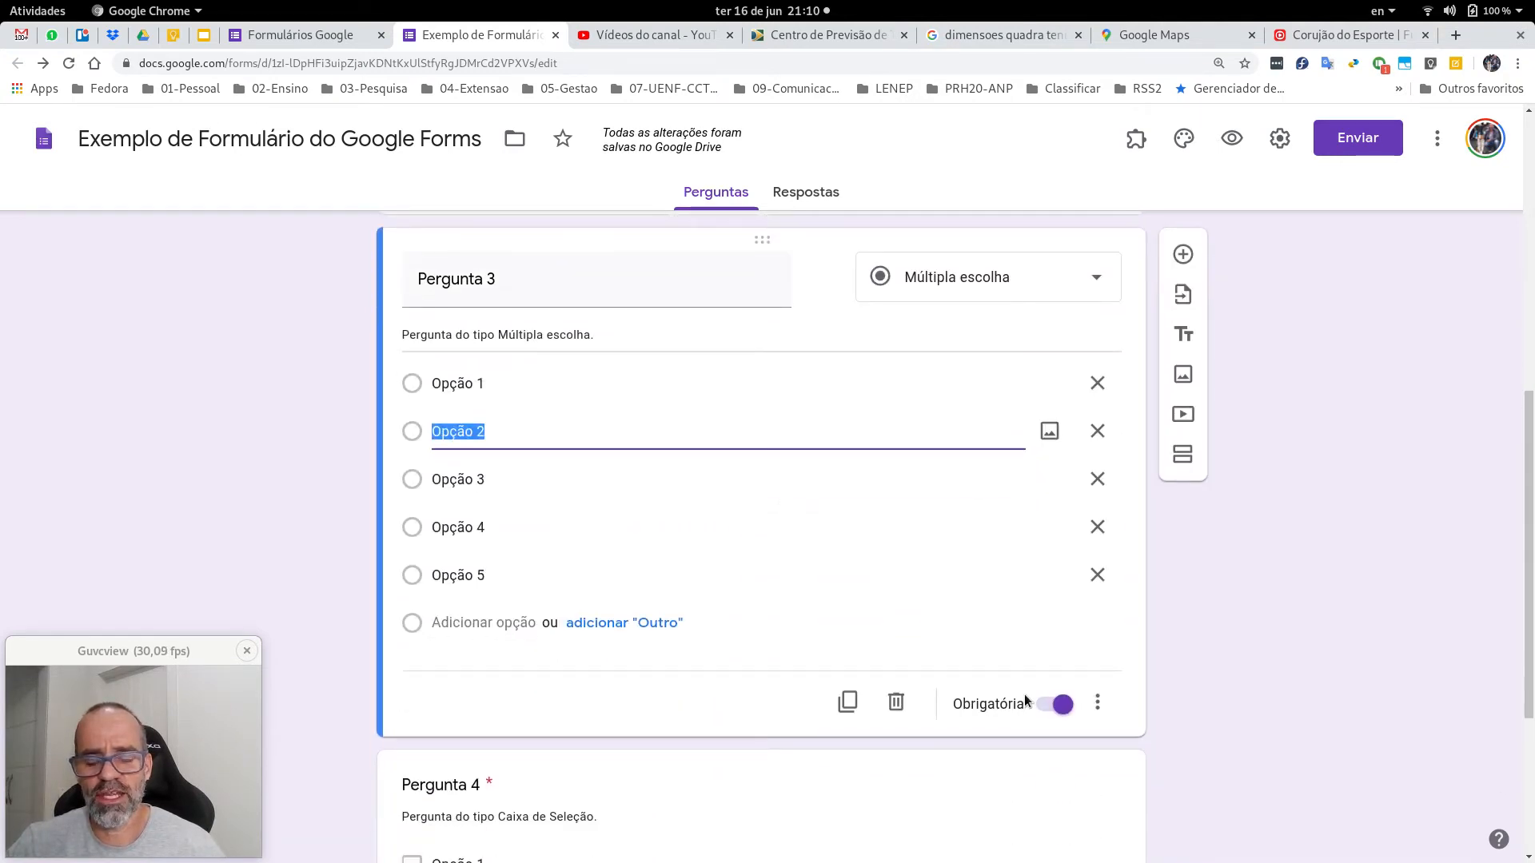
pyautogui.scroll(-4, 885, 554)
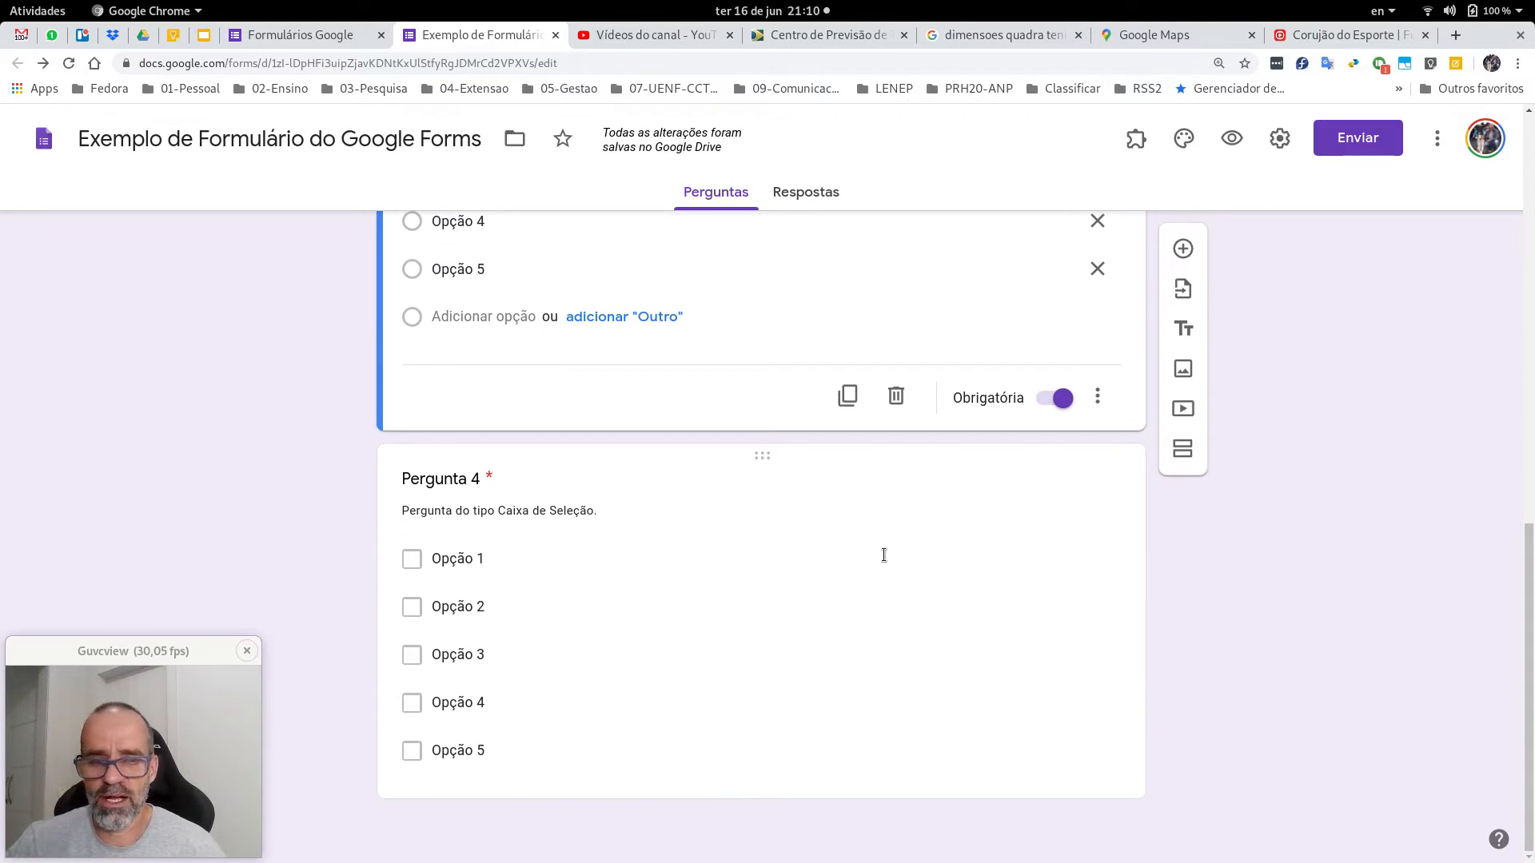
pyautogui.click(696, 616)
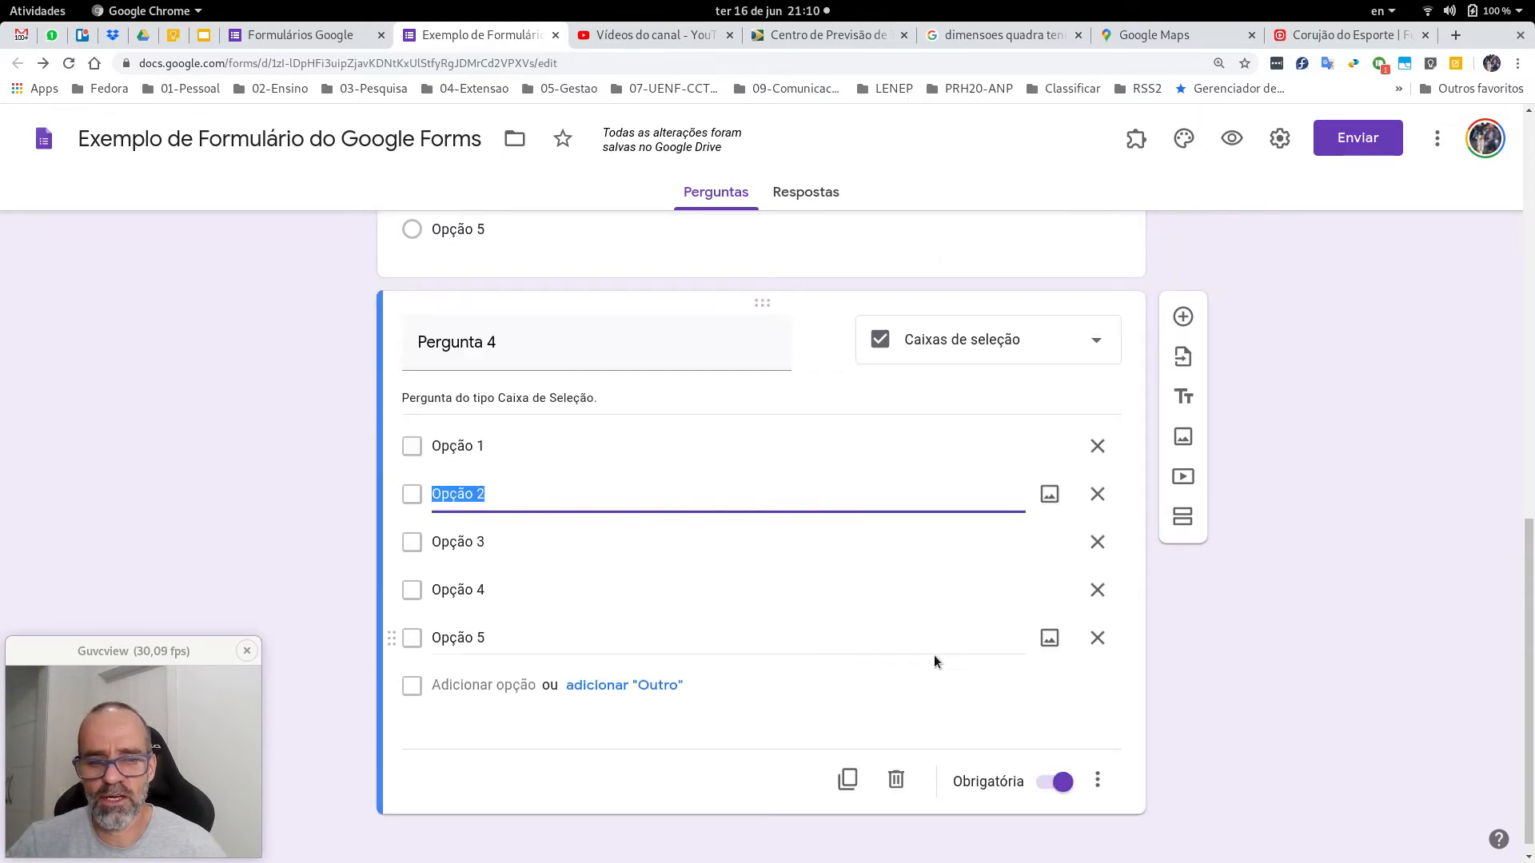
pyautogui.scroll(4, 563, 532)
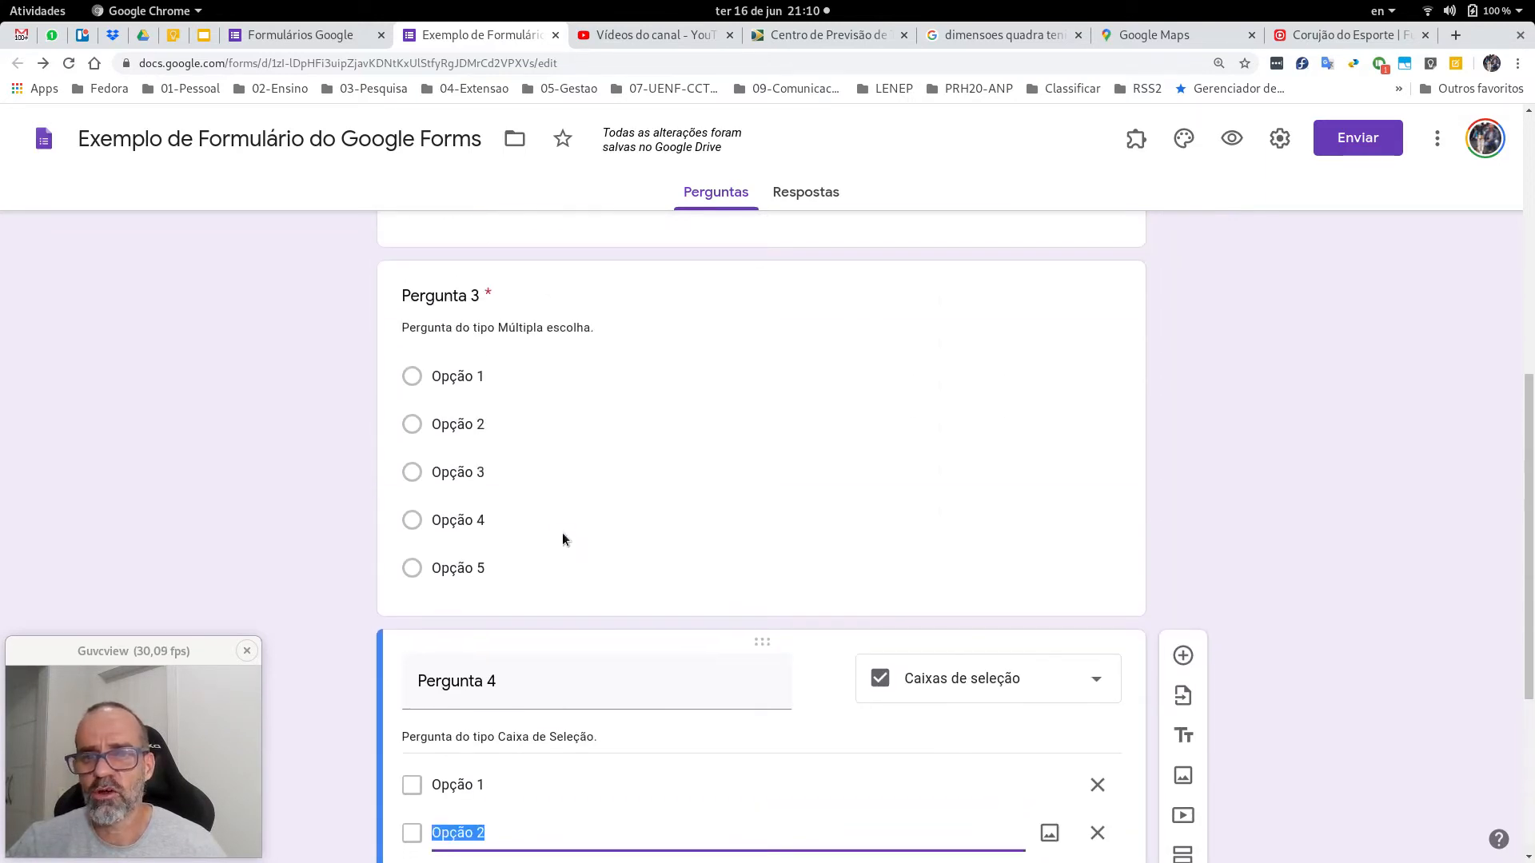
pyautogui.scroll(1, 563, 532)
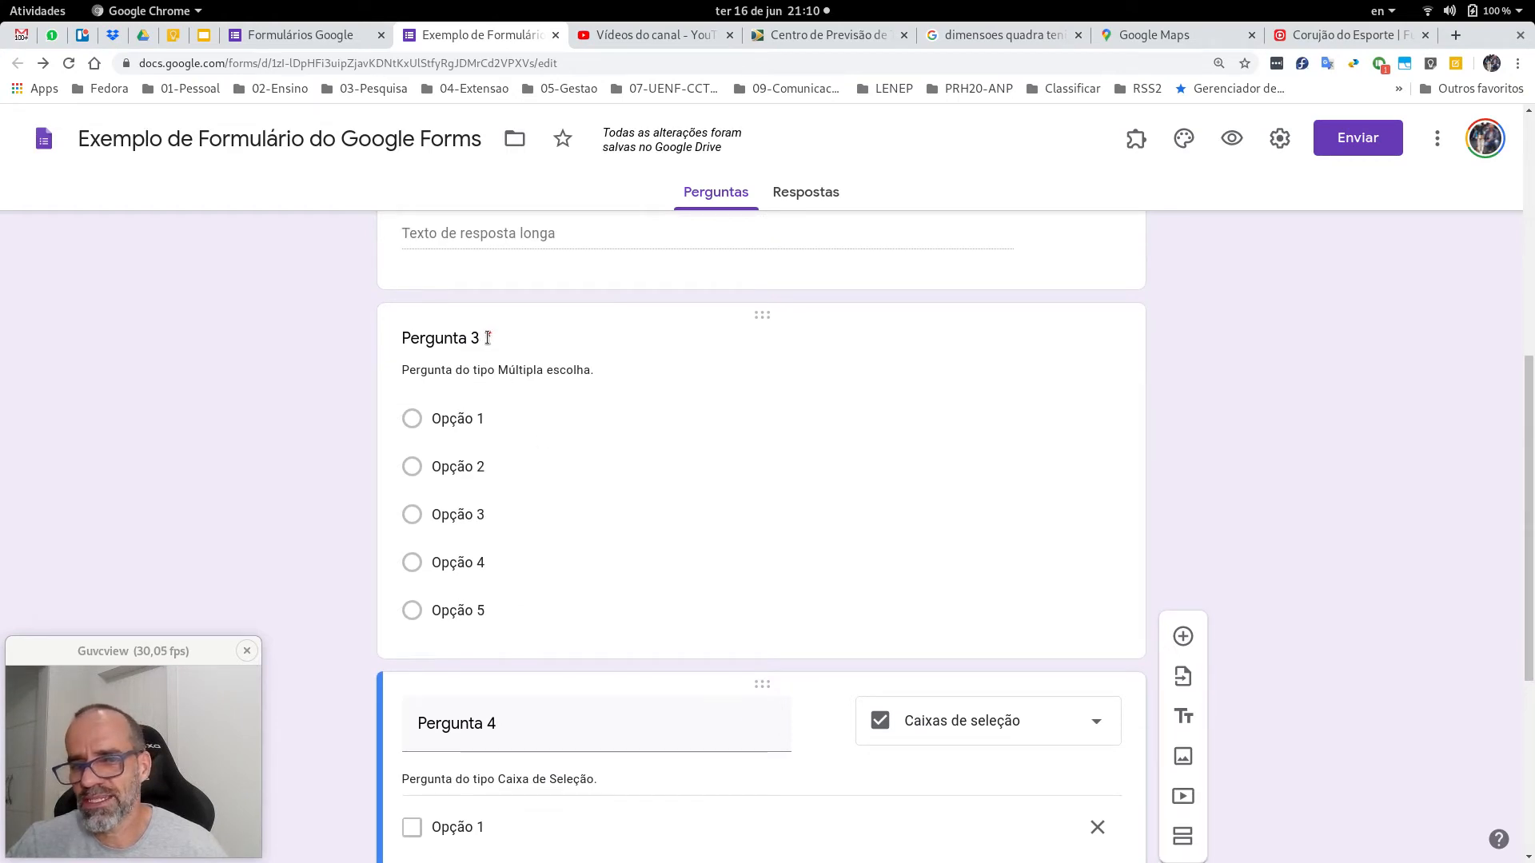
pyautogui.scroll(-4, 559, 472)
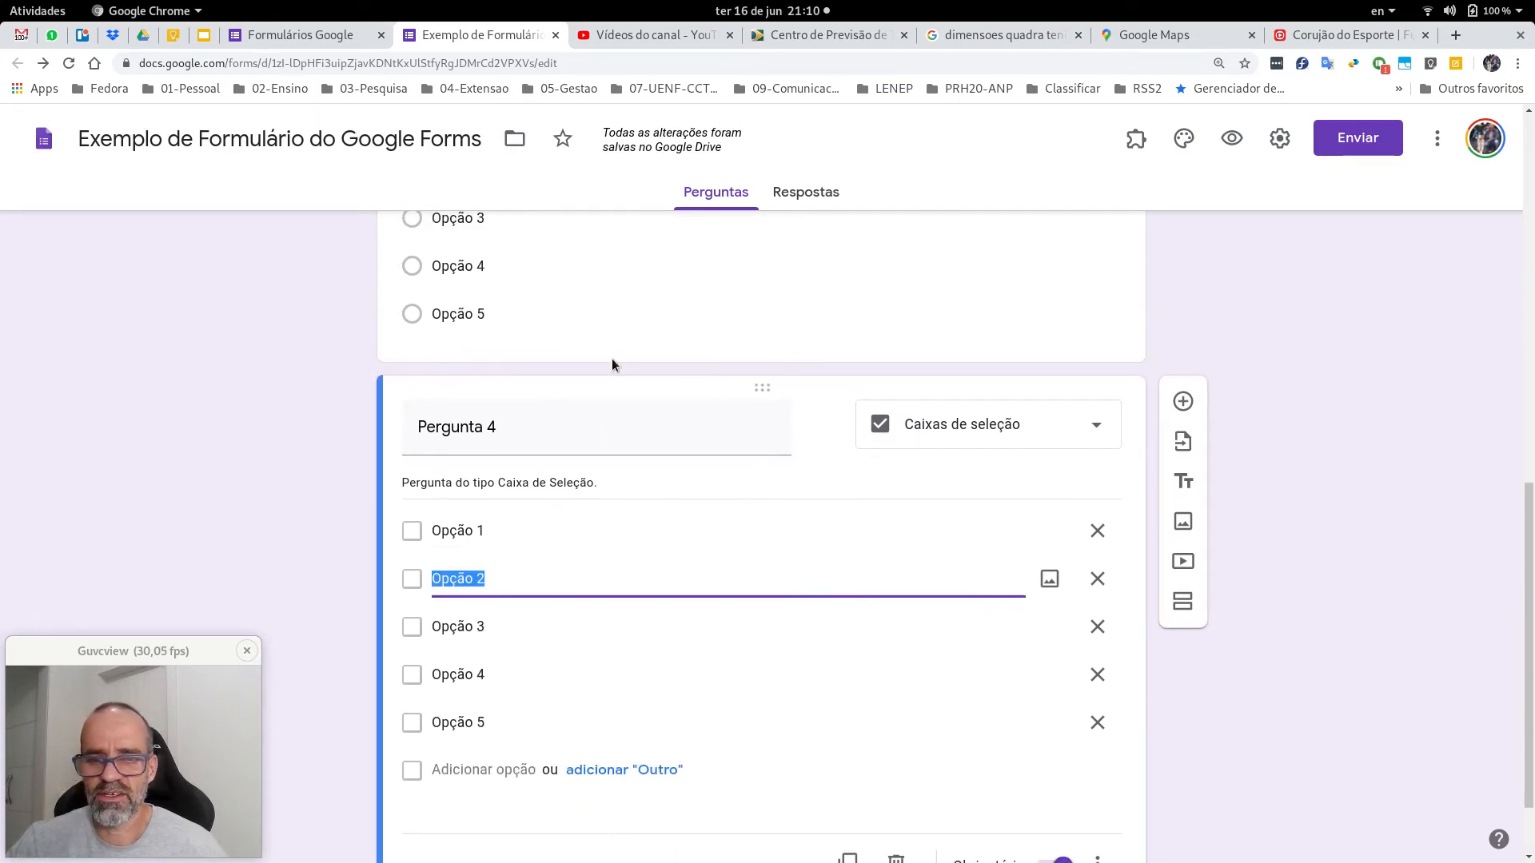
pyautogui.click(611, 359)
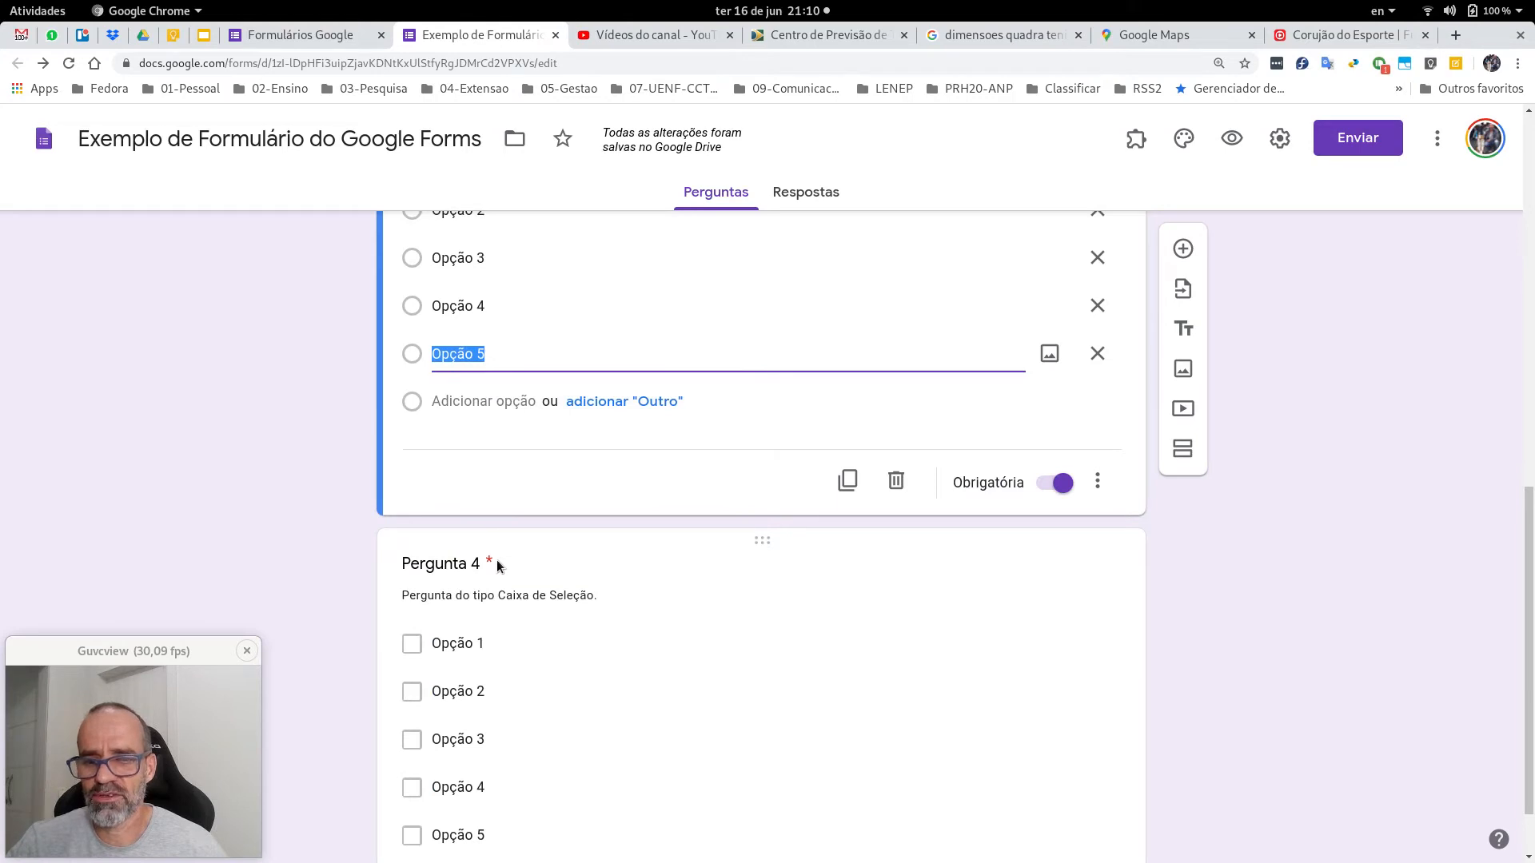
pyautogui.scroll(-2, 743, 599)
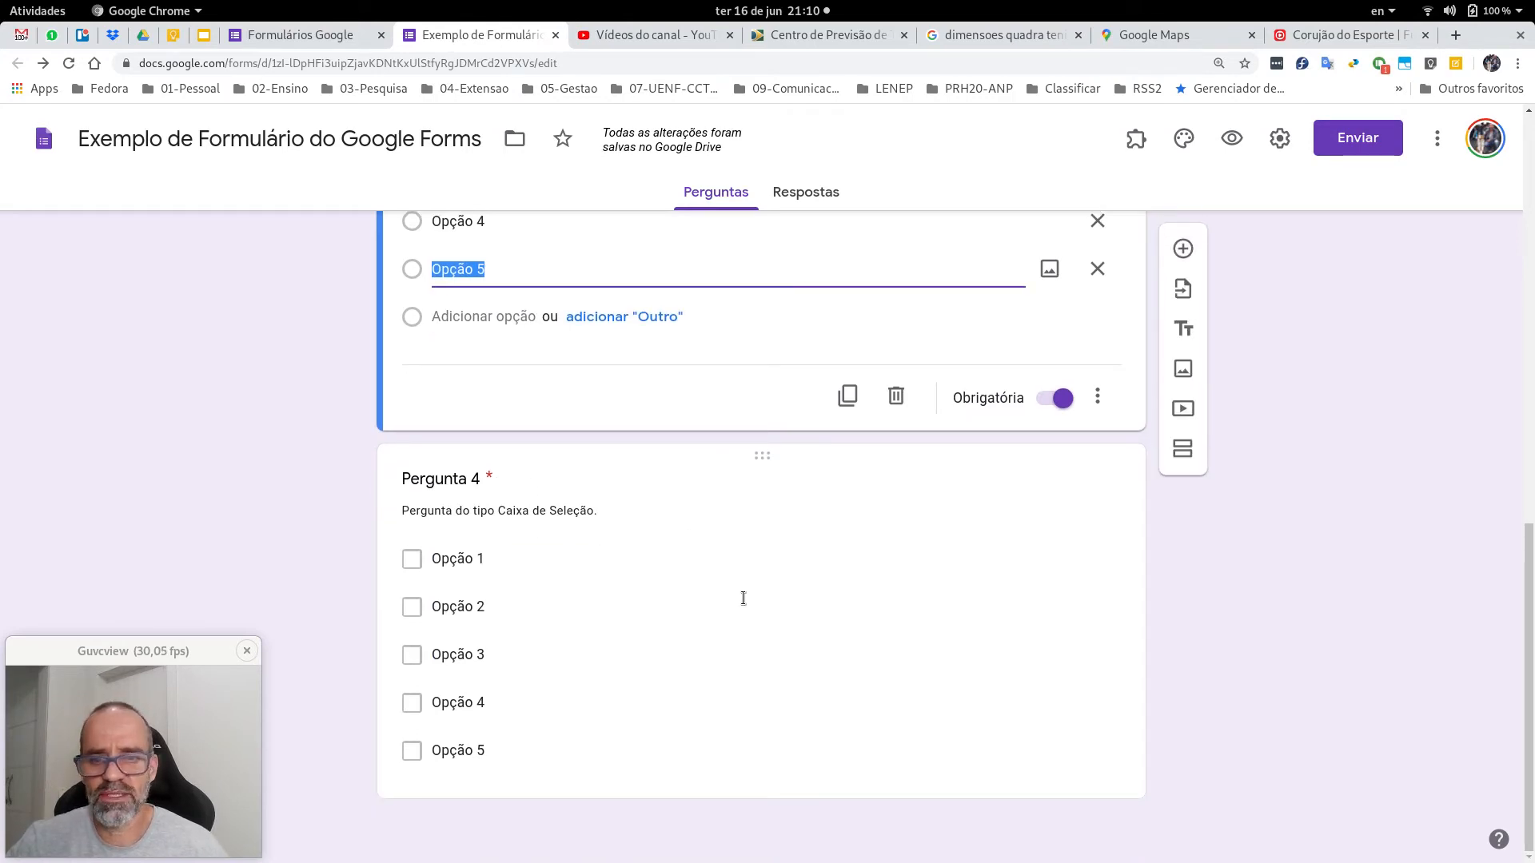
# Step: Duplicate Pergunta 4 and title the copy "Pergunta 5"
pyautogui.click(744, 599)
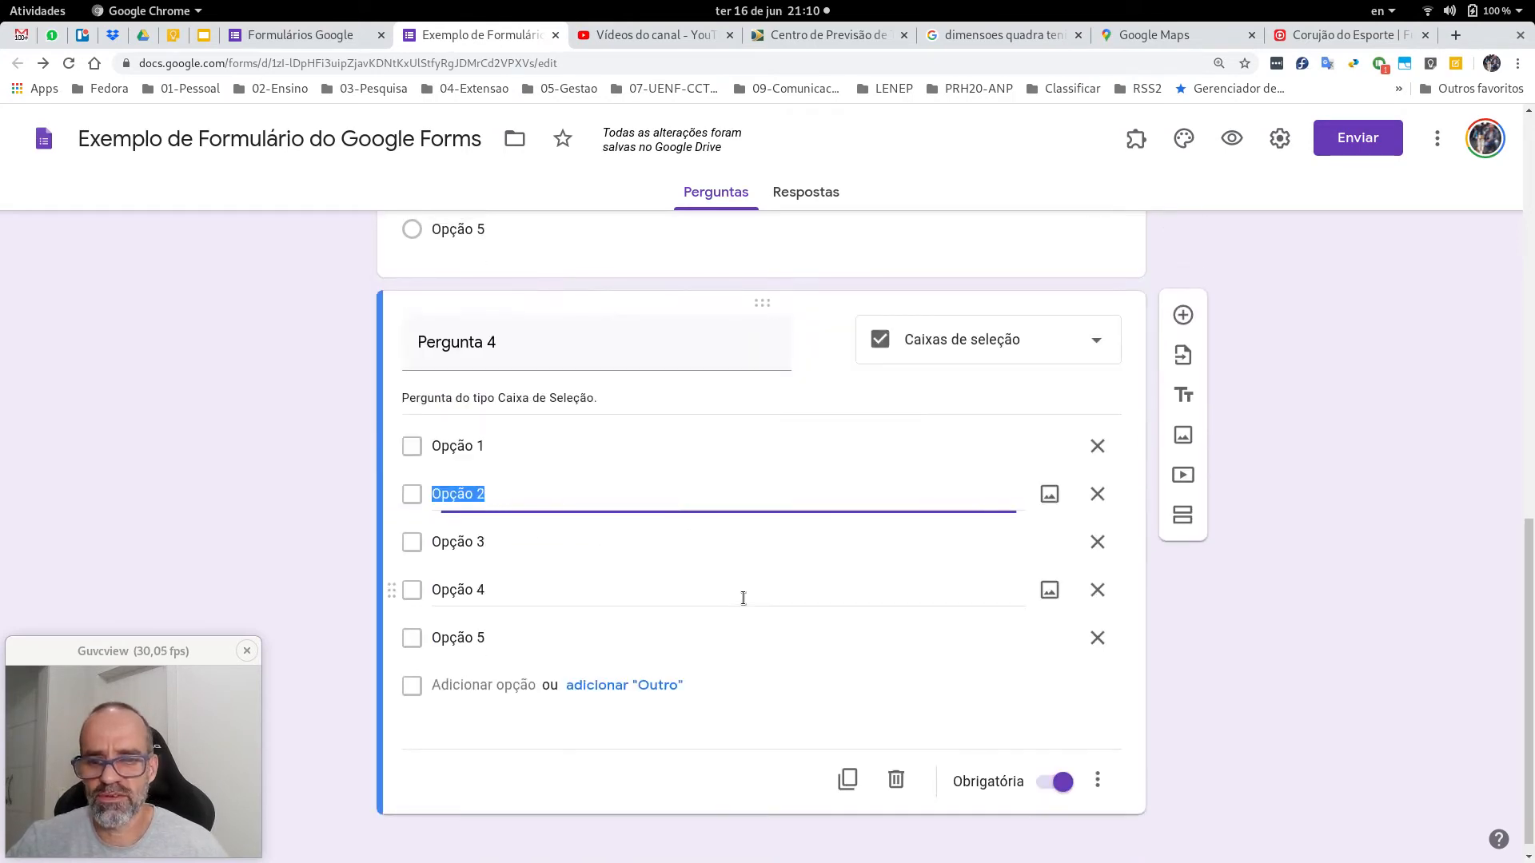
pyautogui.click(849, 781)
pyautogui.click(646, 720)
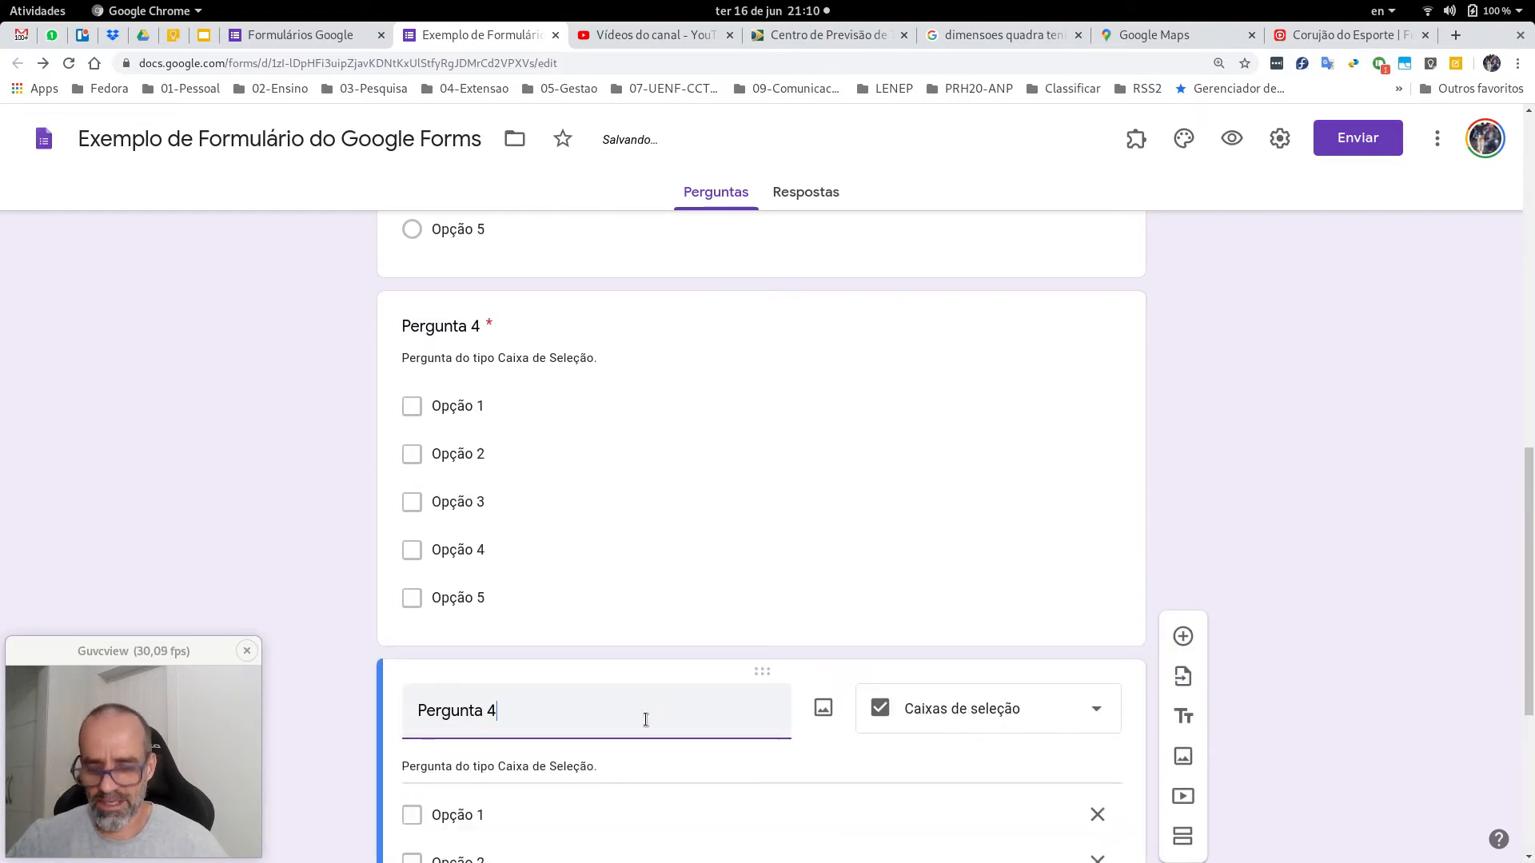
pyautogui.press('BackSpace')
pyautogui.write('5')
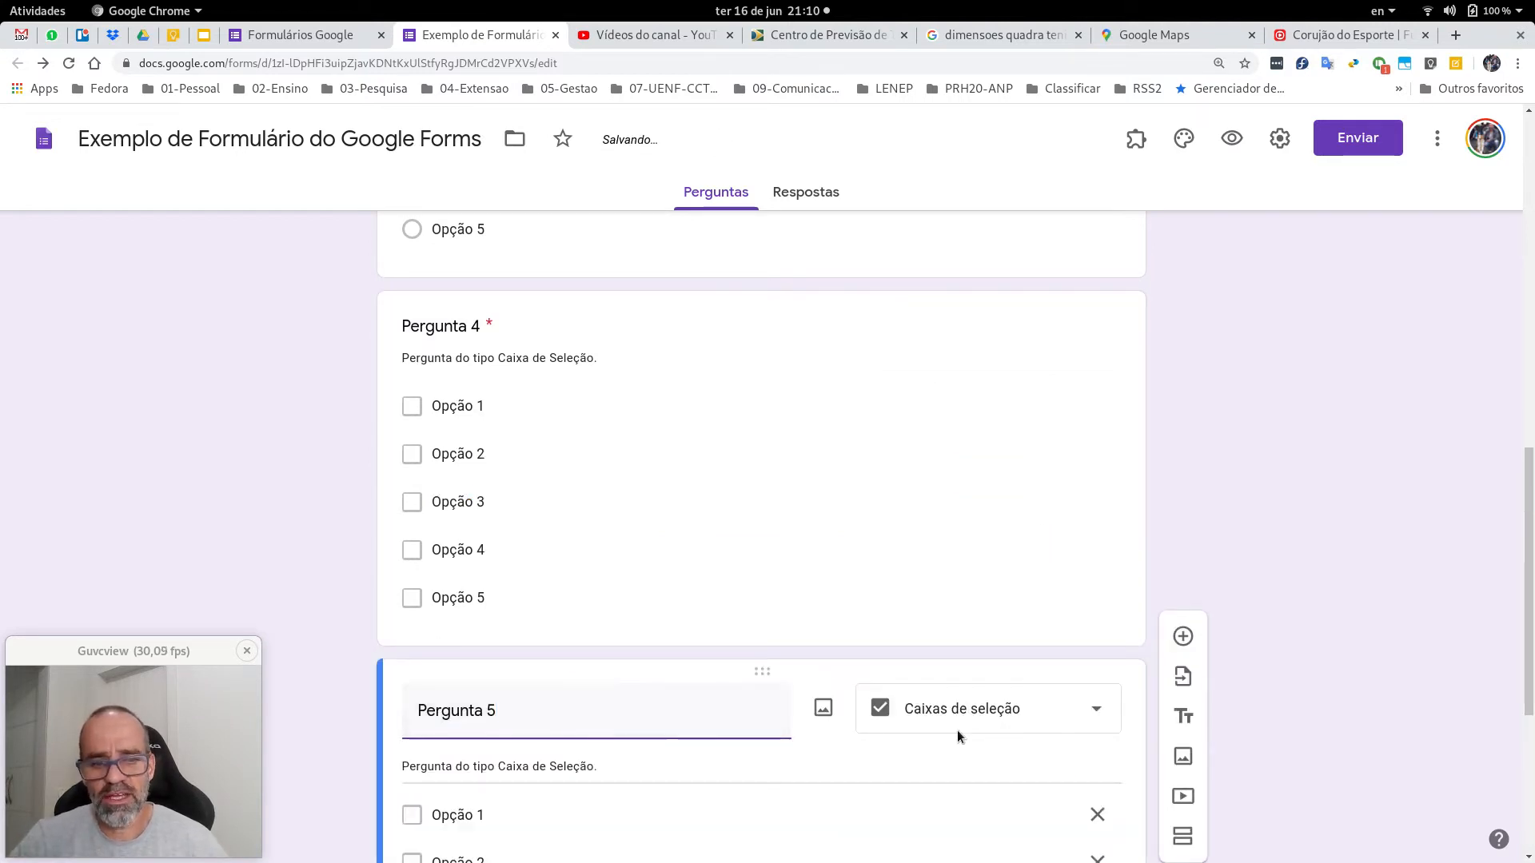
# Step: Set the answer type of Pergunta 5 to Lista suspensa
pyautogui.scroll(-3, 957, 731)
pyautogui.click(946, 589)
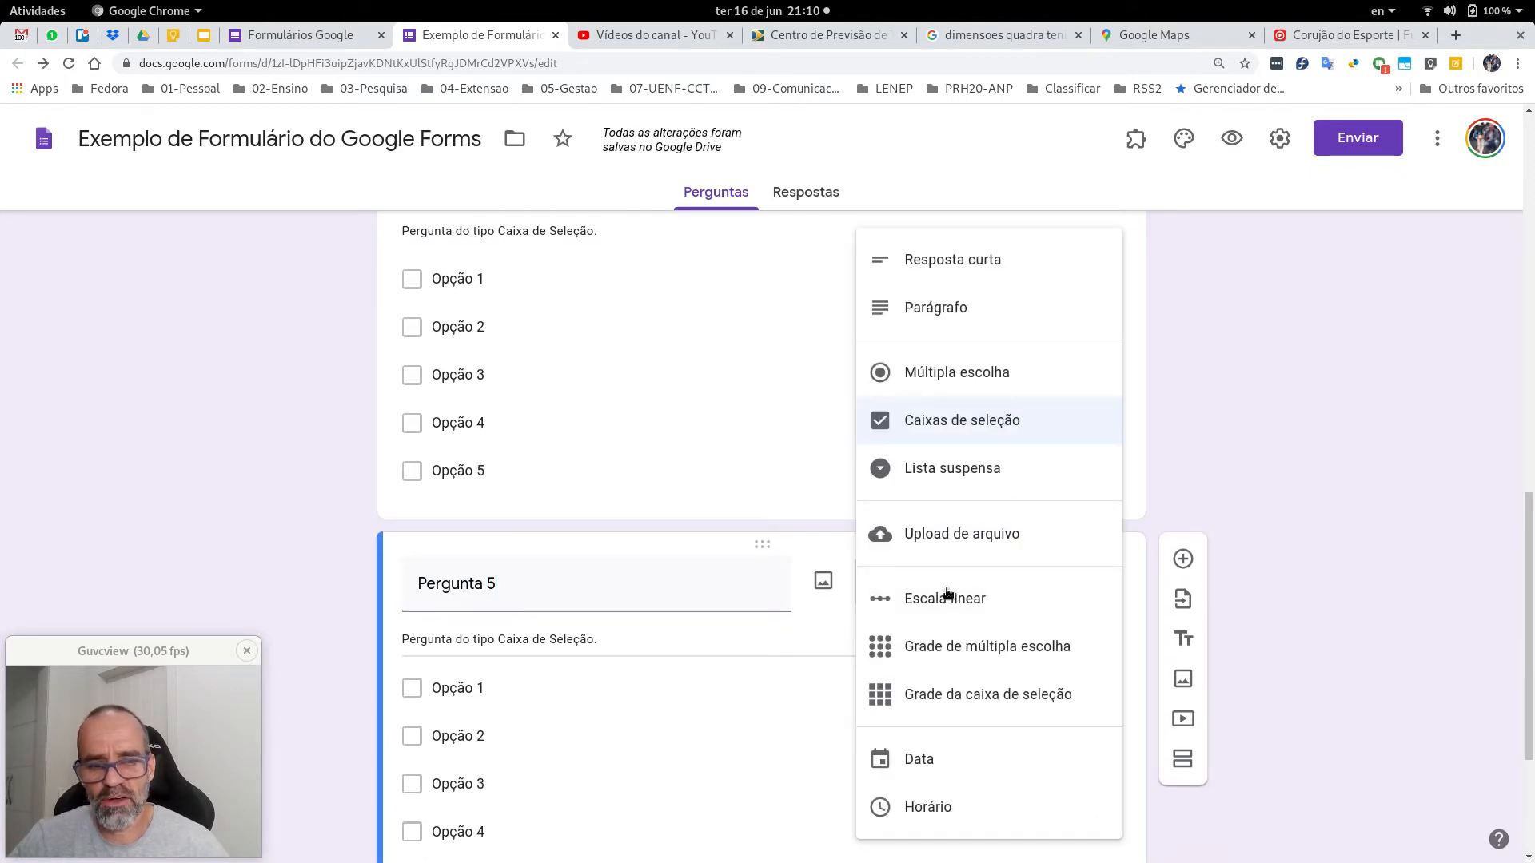
pyautogui.click(965, 475)
# Step: Change the description of Pergunta 5 to "Pergunta do tipo Lista Suspensa."
pyautogui.tripleClick(545, 639)
pyautogui.click(645, 670)
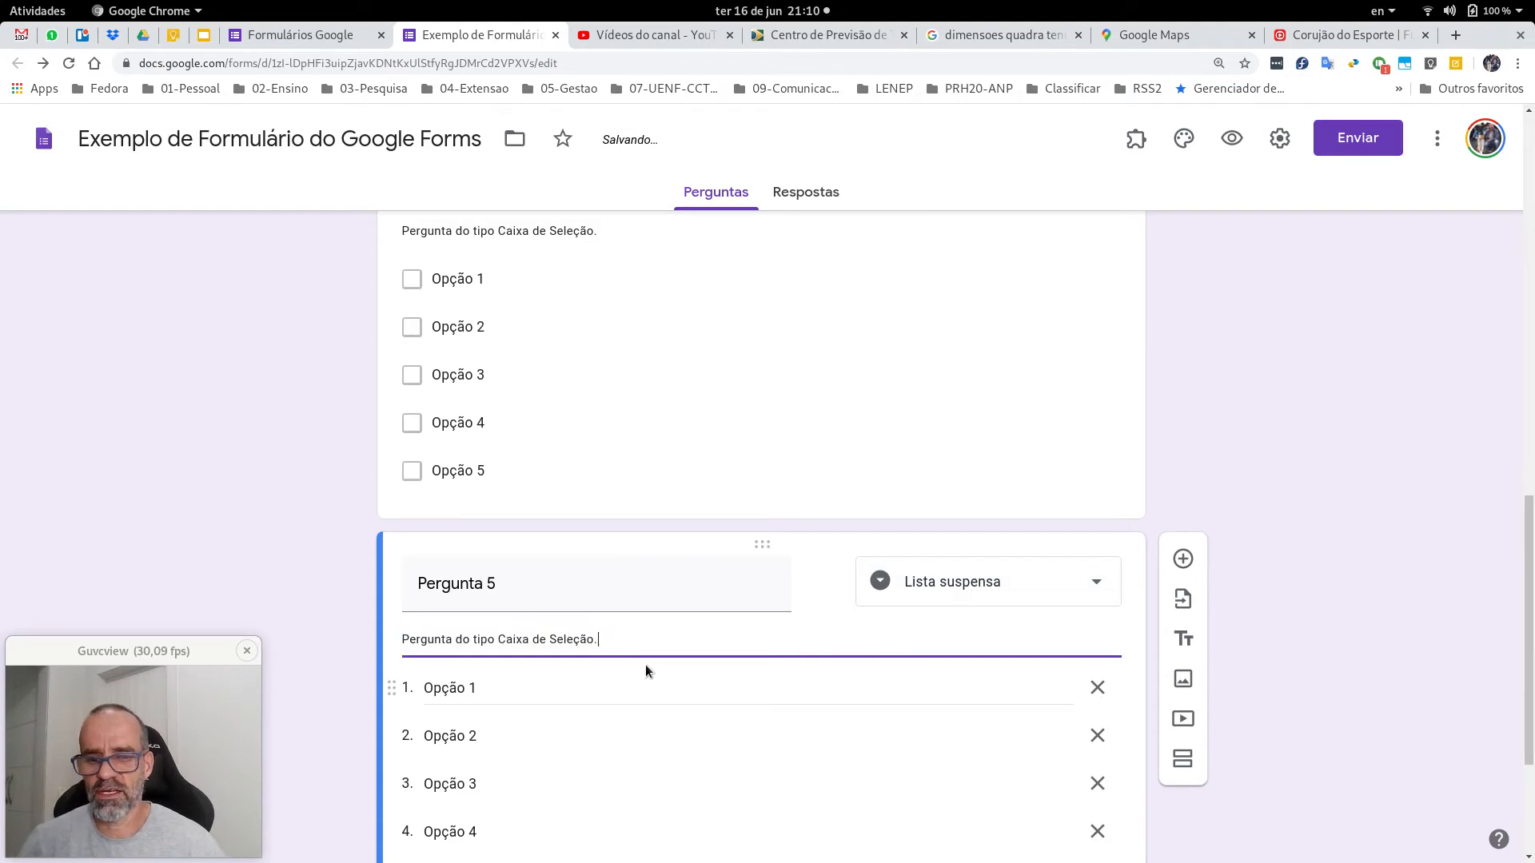
pyautogui.hotkey('ctrl', 'shift', 'Left')
pyautogui.hotkey('ctrl', 'shift', 'Left')
pyautogui.hotkey('ctrl', 'shift', 'Left')
pyautogui.write('Lis')
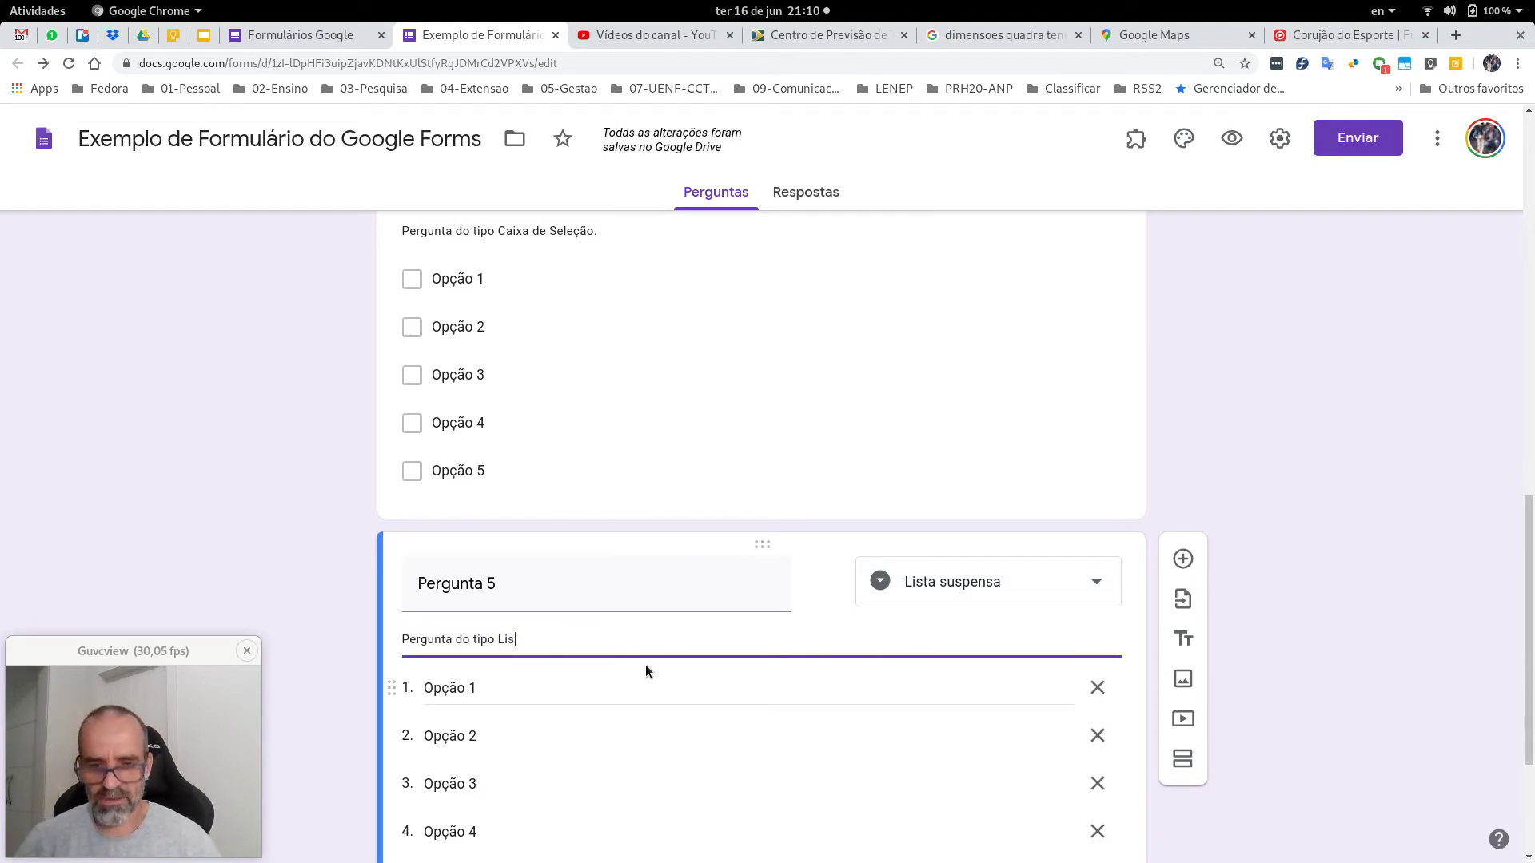
pyautogui.write('ta Suspens')
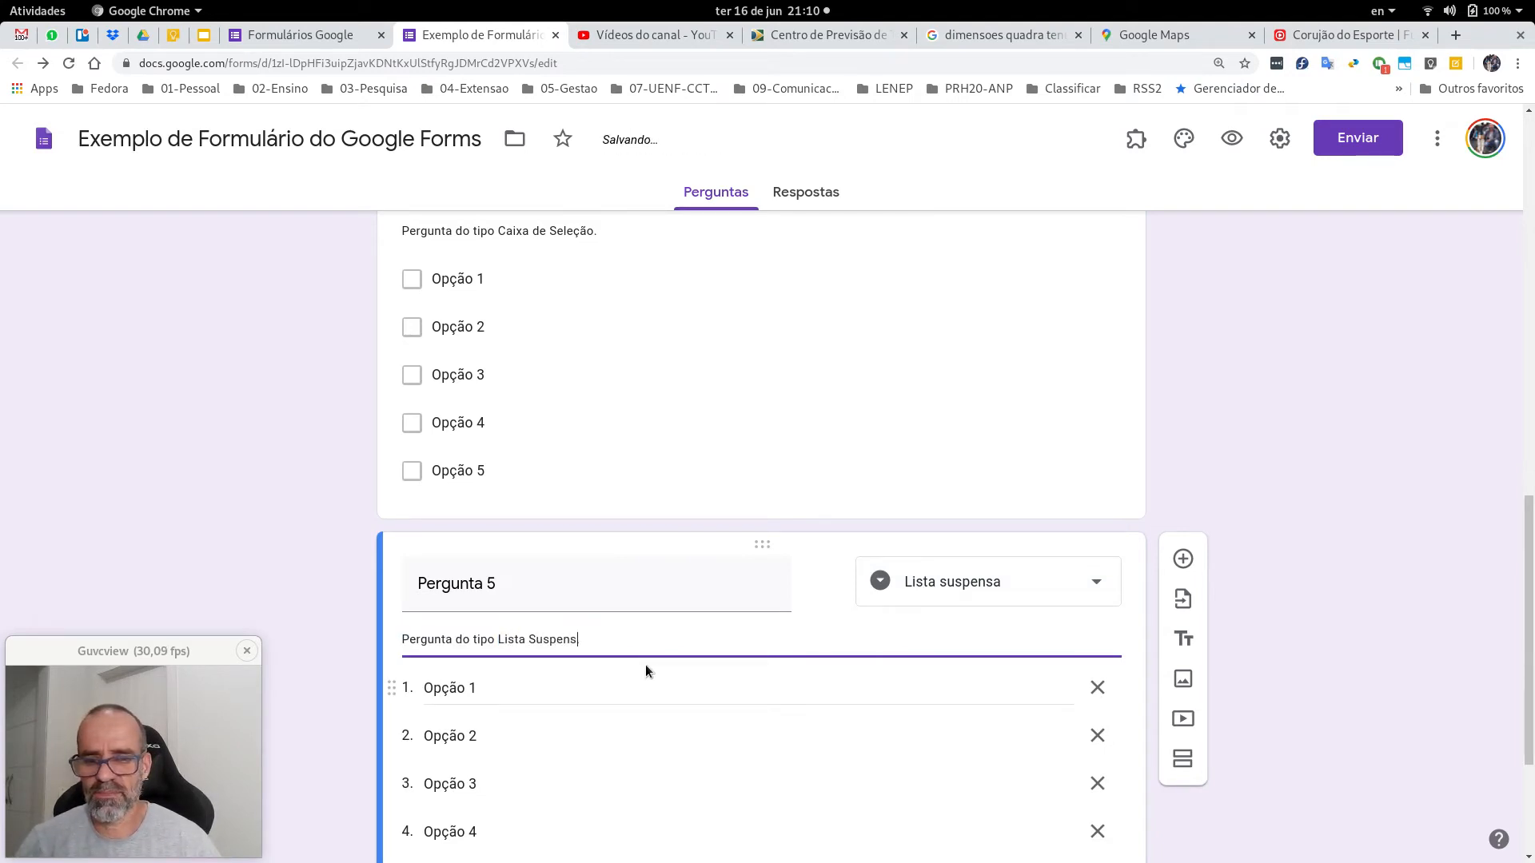
pyautogui.write('a.')
pyautogui.scroll(-2, 646, 664)
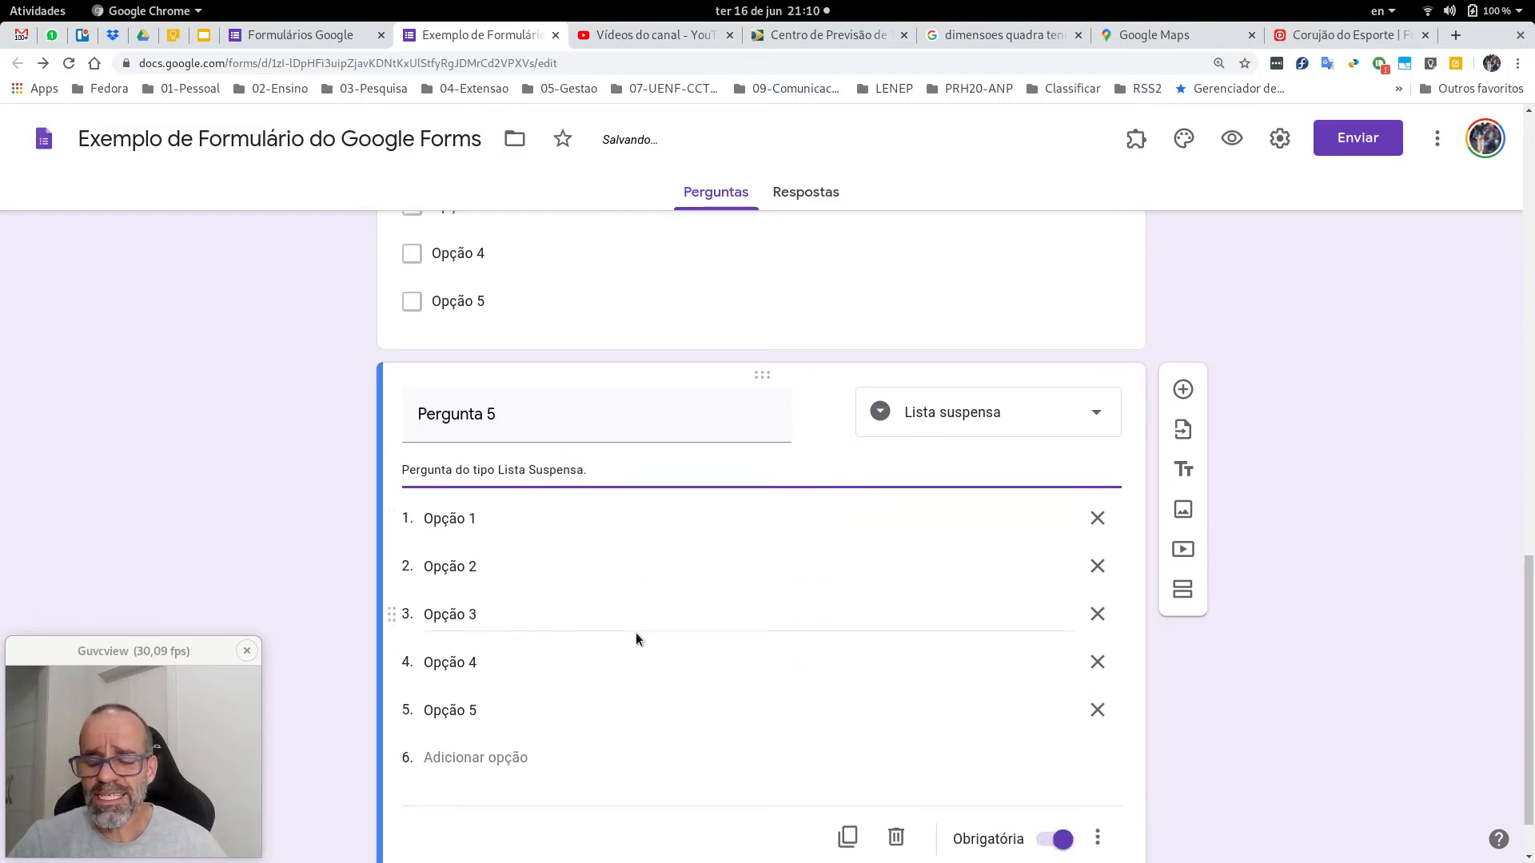
# Step: Add a new question below Pergunta 5 with the answer type Upload de arquivo, allowing participants to upload files to Drive
pyautogui.scroll(8, 636, 632)
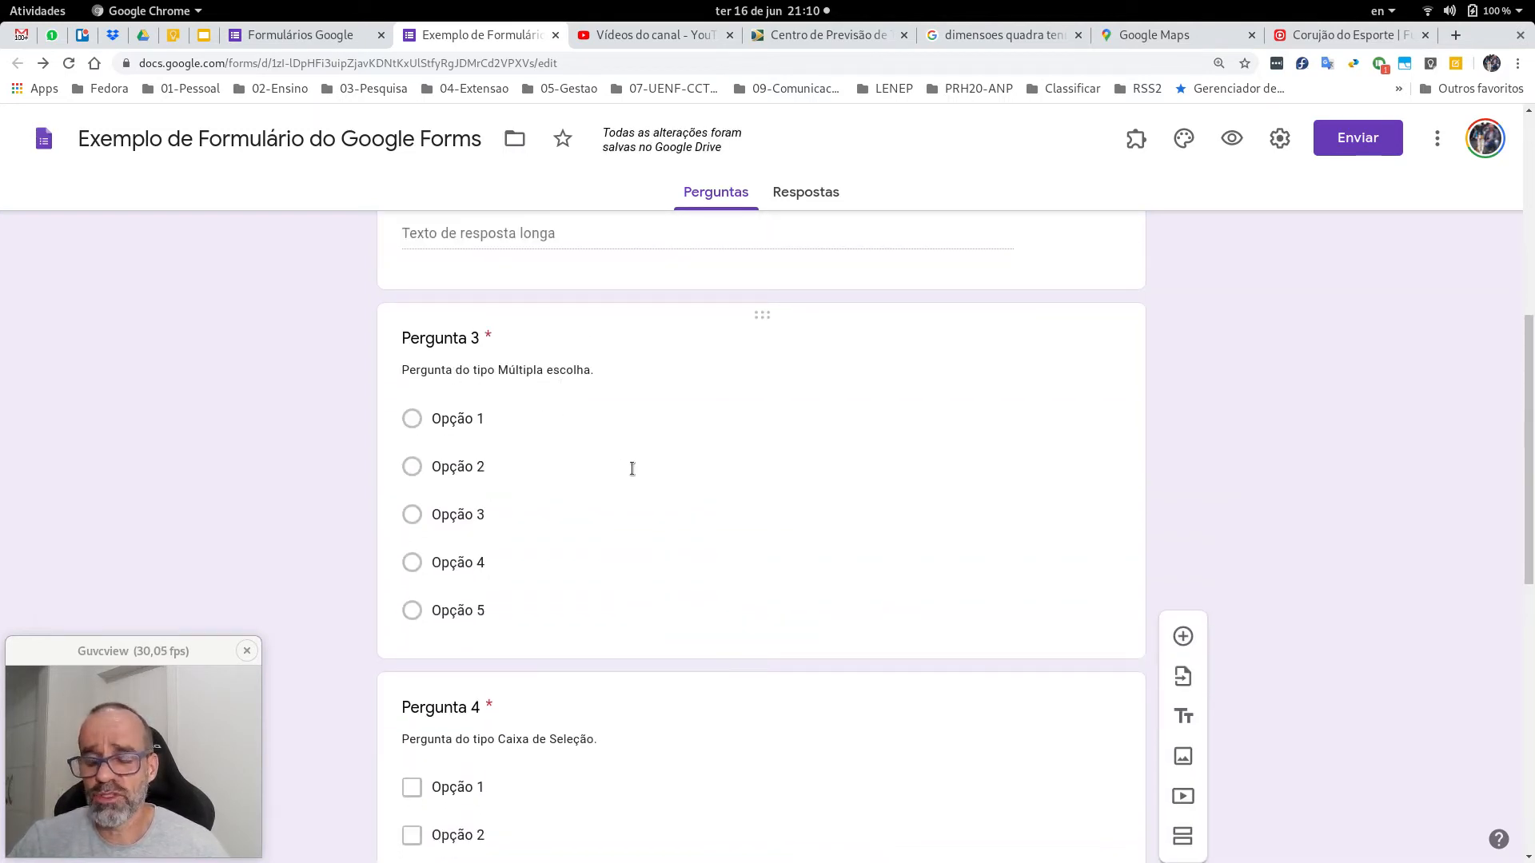
pyautogui.scroll(-8, 632, 468)
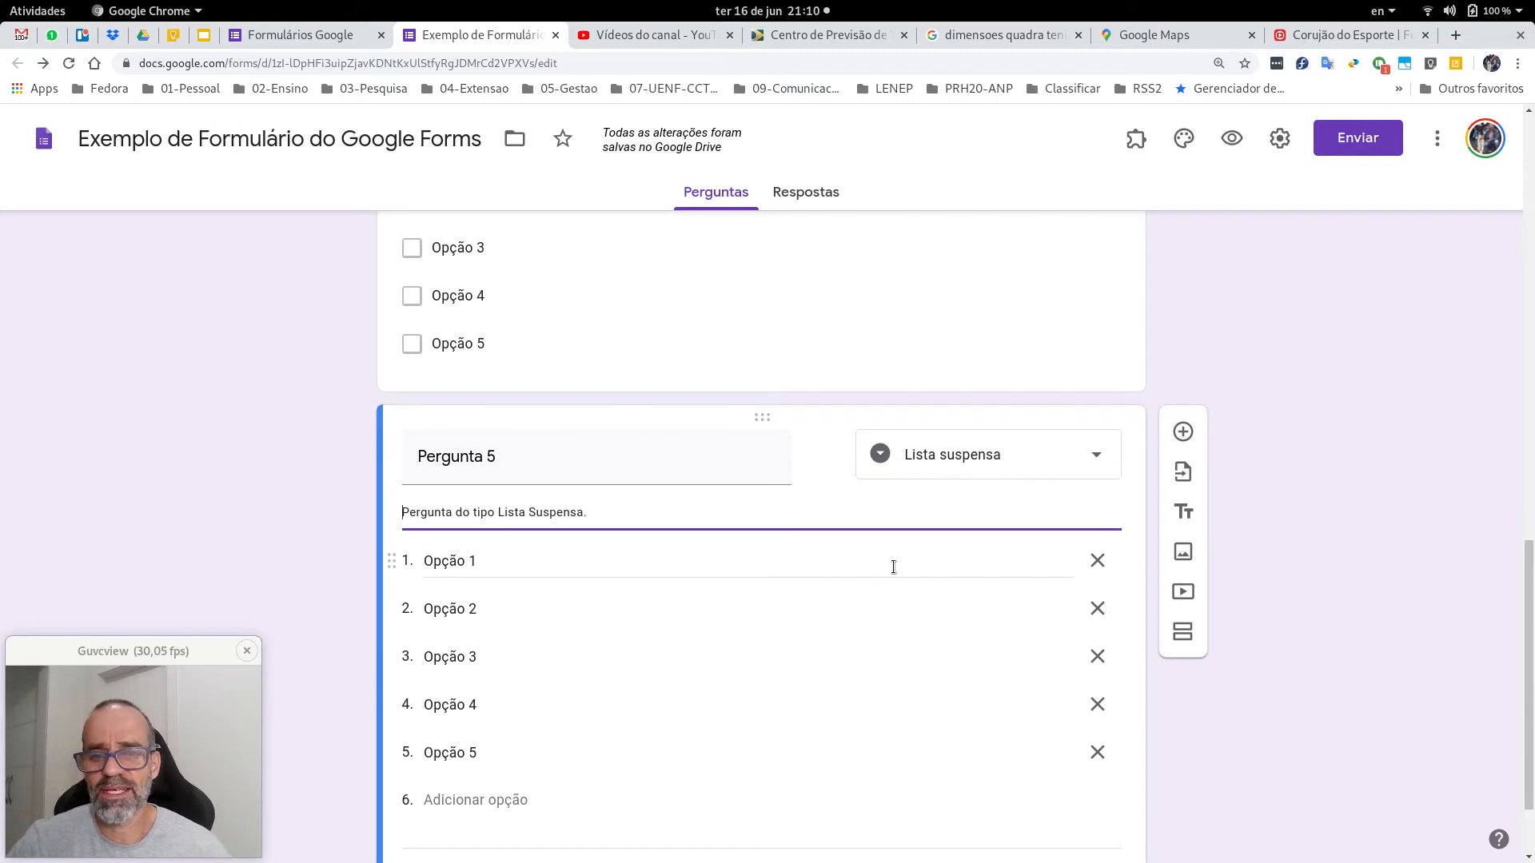
pyautogui.scroll(-2, 895, 563)
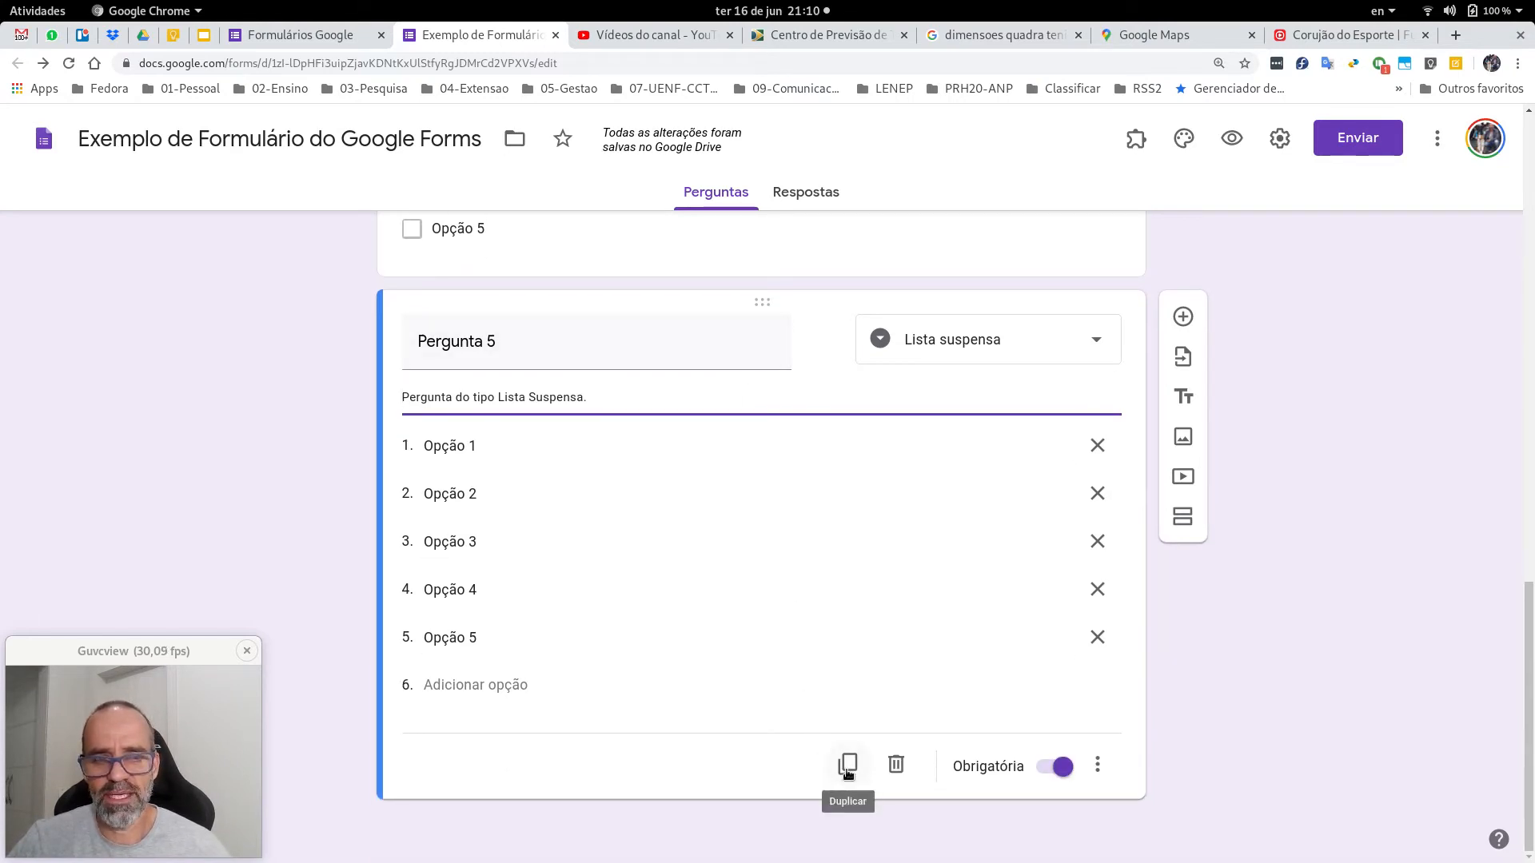
pyautogui.click(1183, 317)
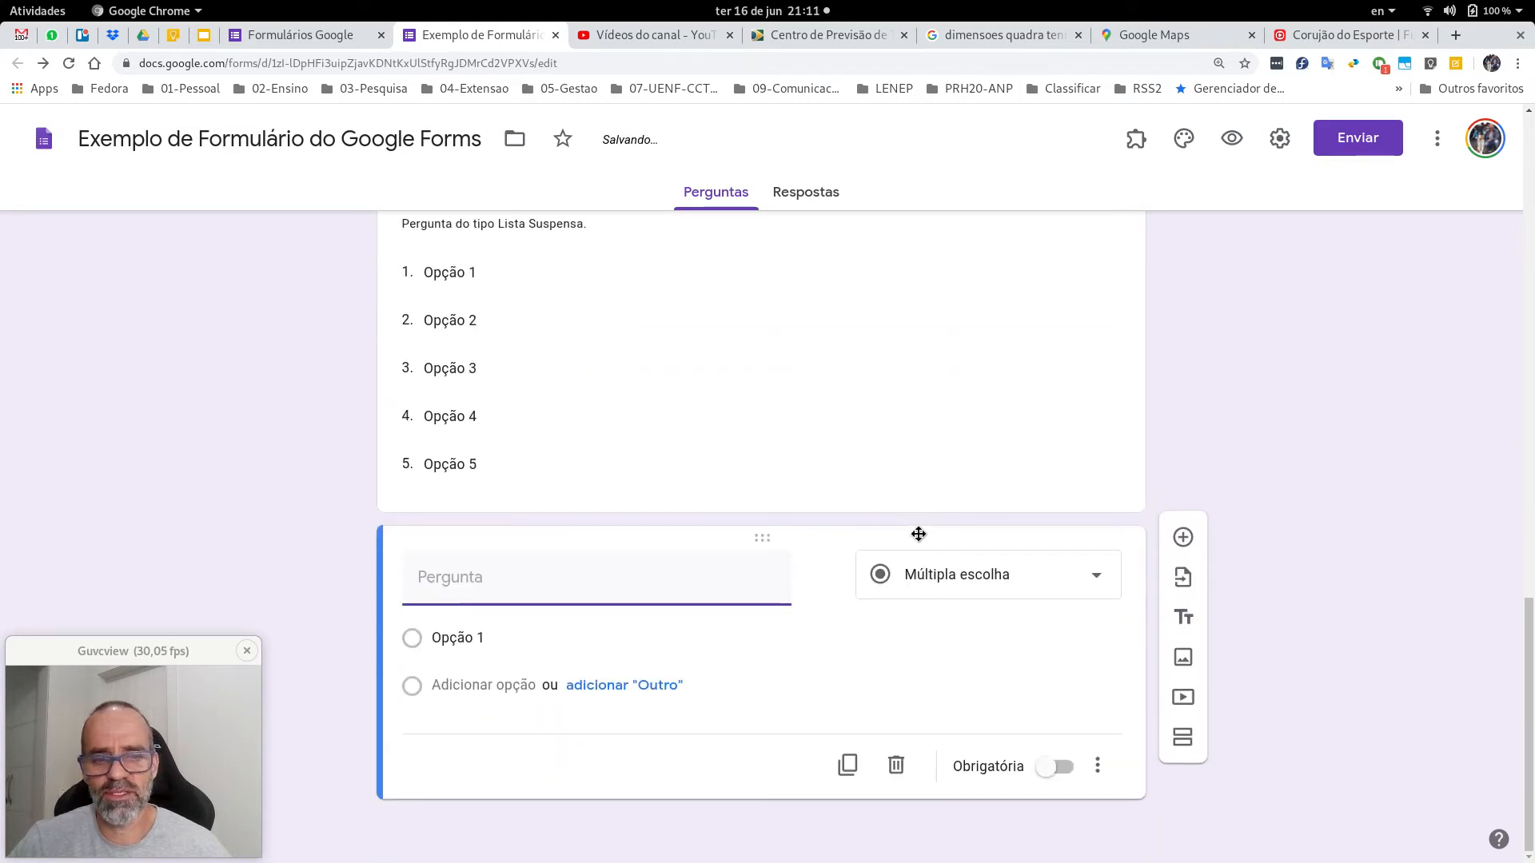
pyautogui.click(917, 574)
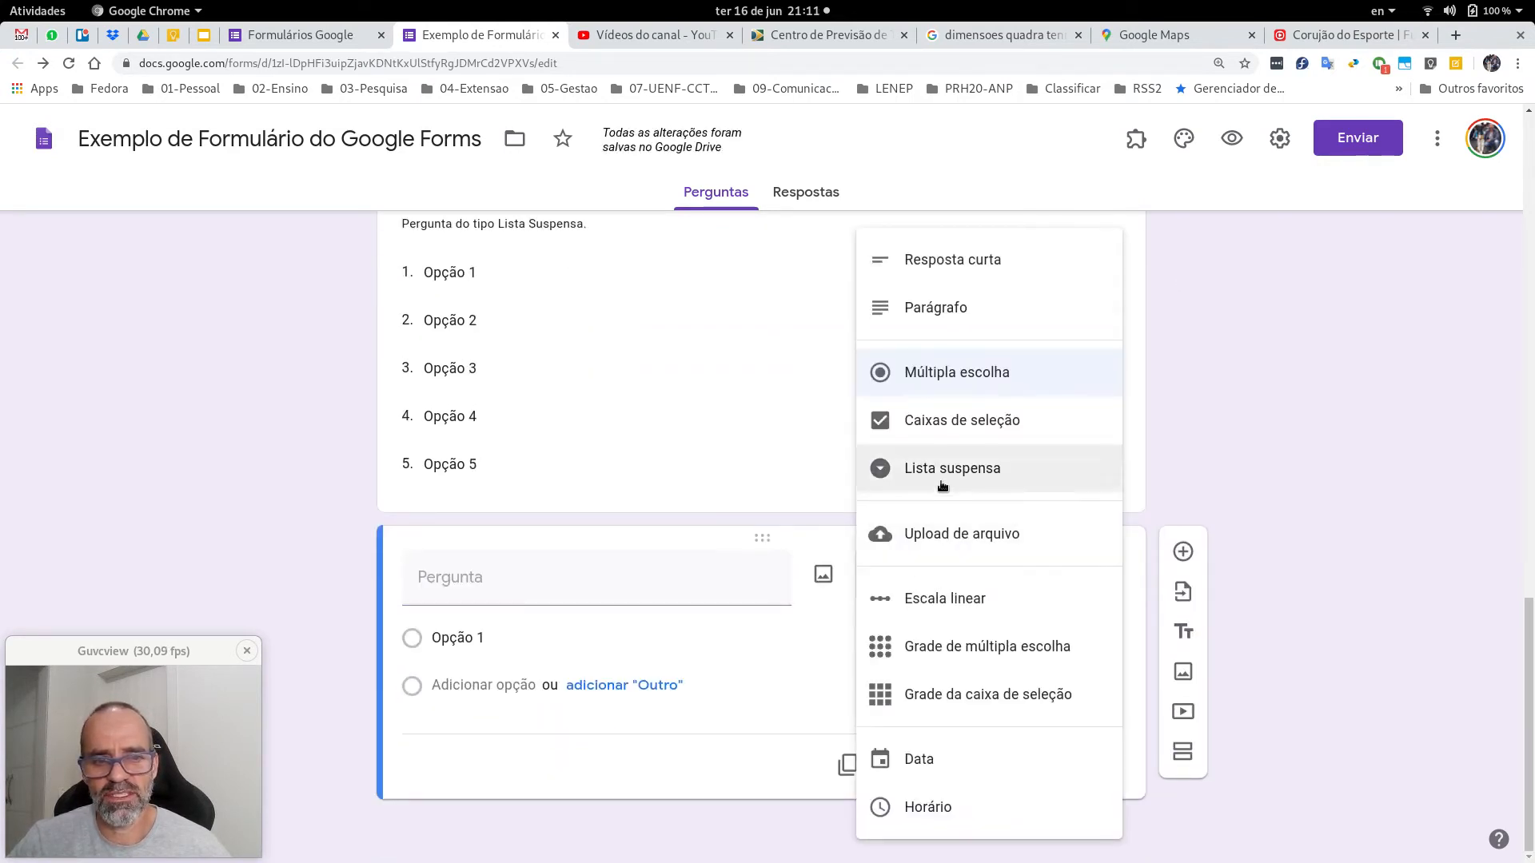
pyautogui.click(941, 534)
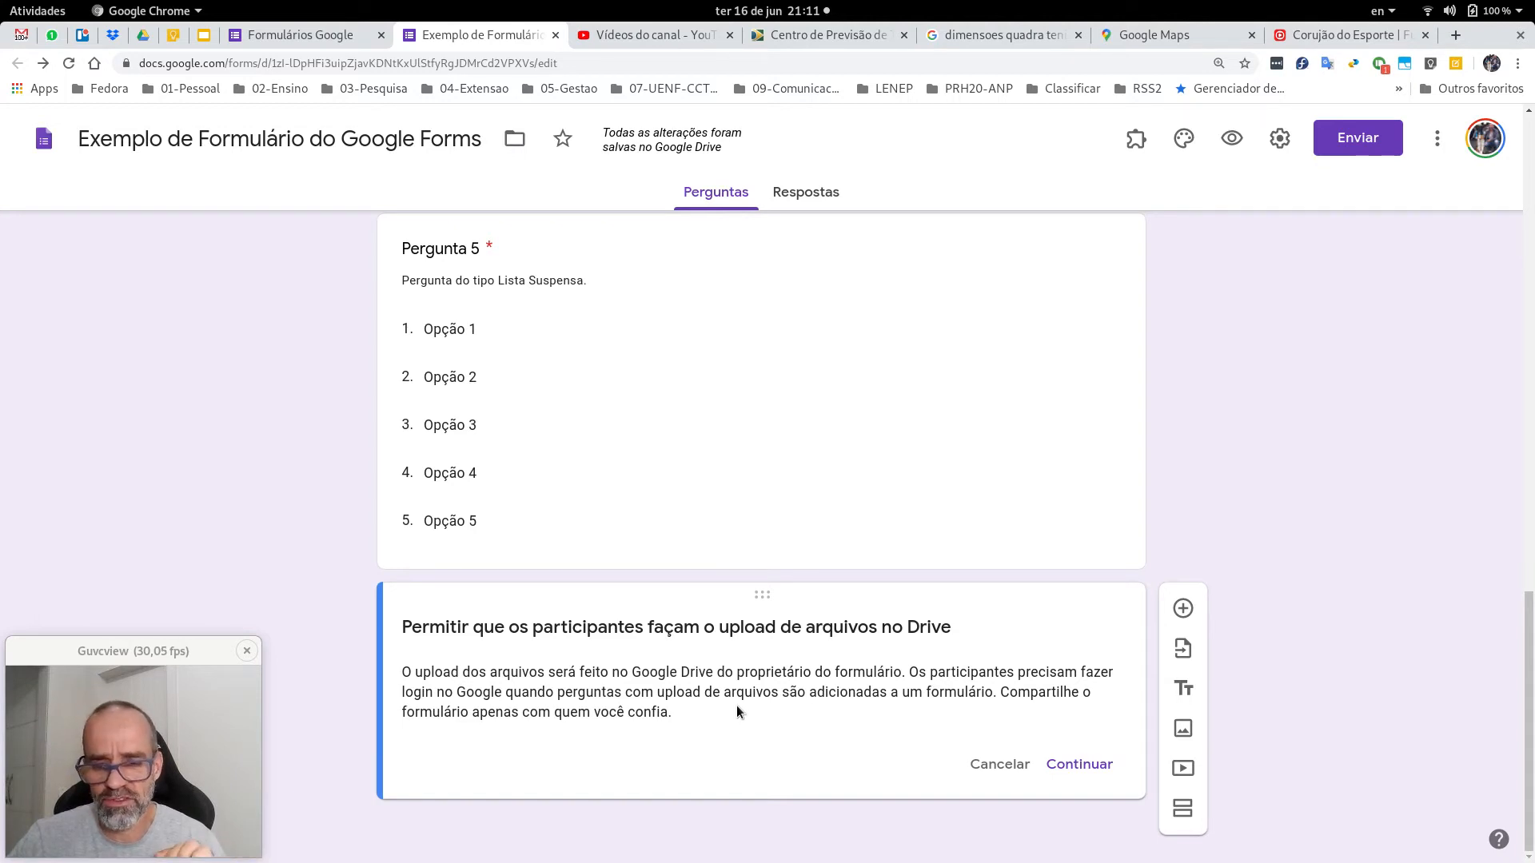
pyautogui.click(1053, 762)
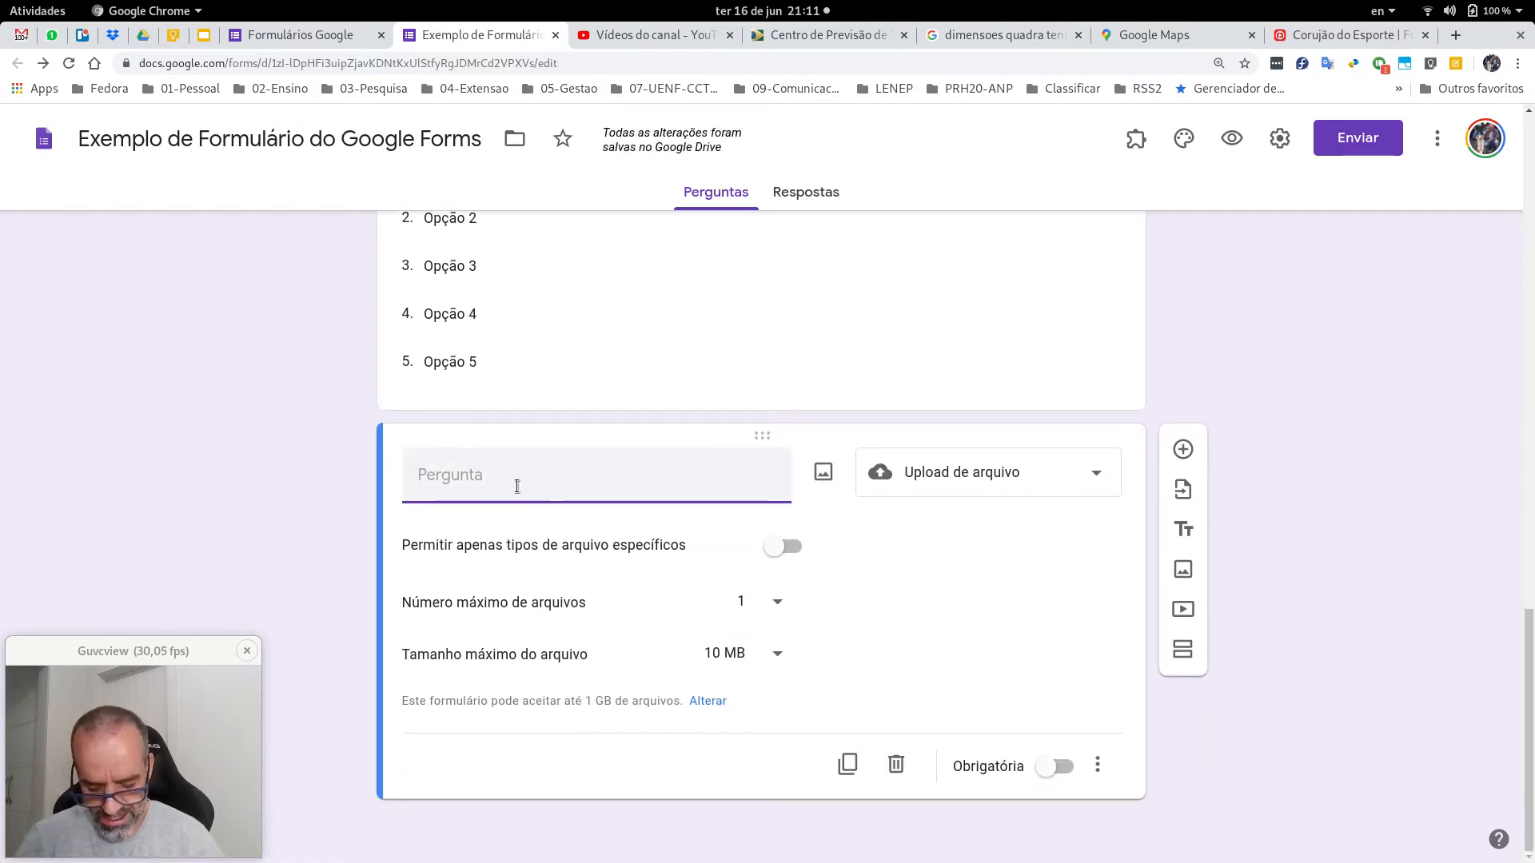
# Step: Title the file upload question "Encaminha uma cópia do trabalho final no formato pdf"
pyautogui.write('Encamin')
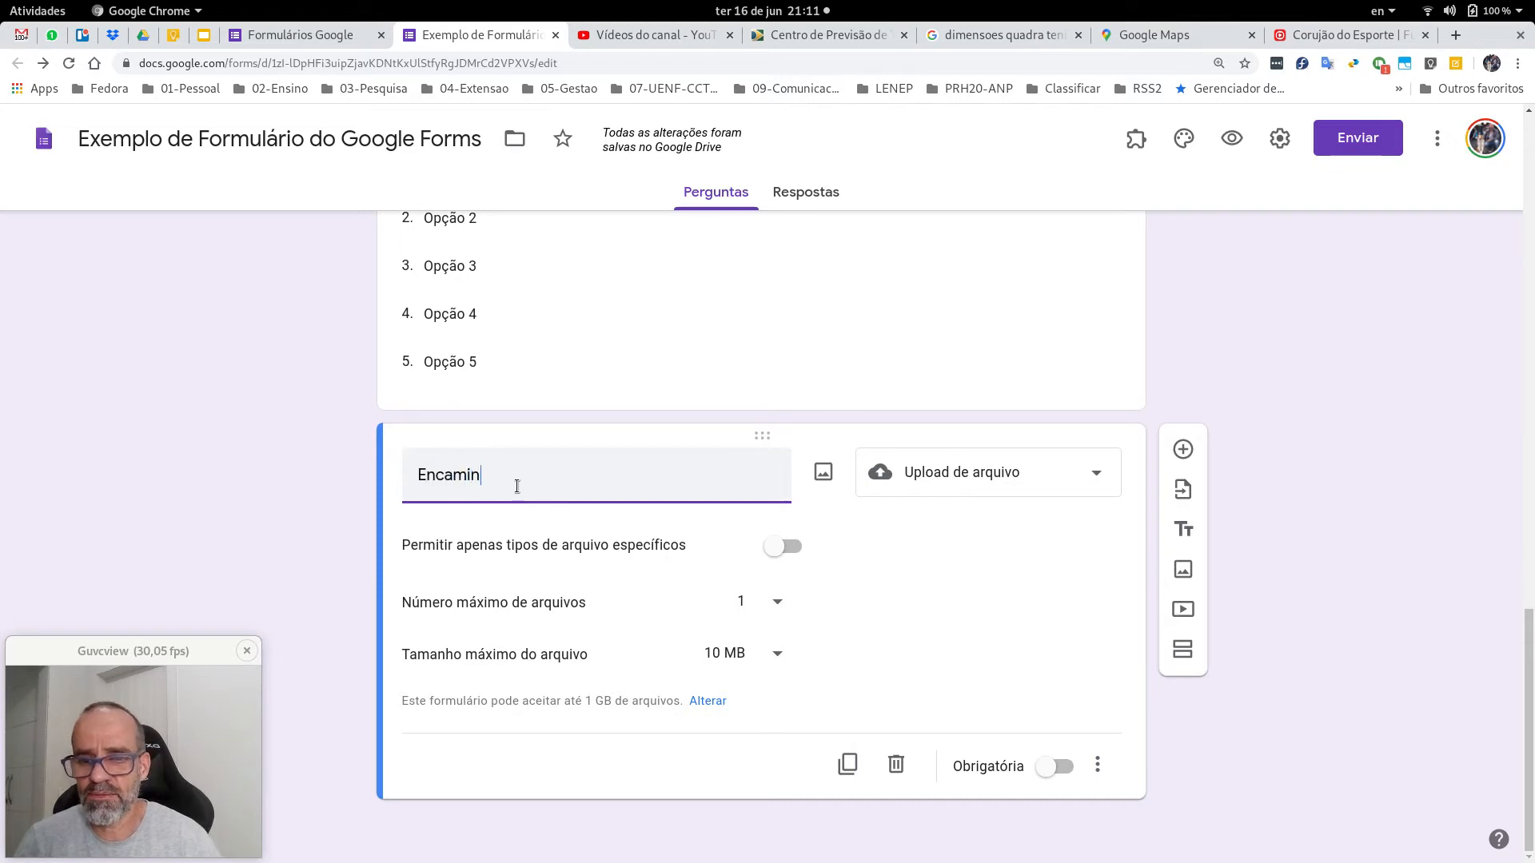
pyautogui.write('ha uma c')
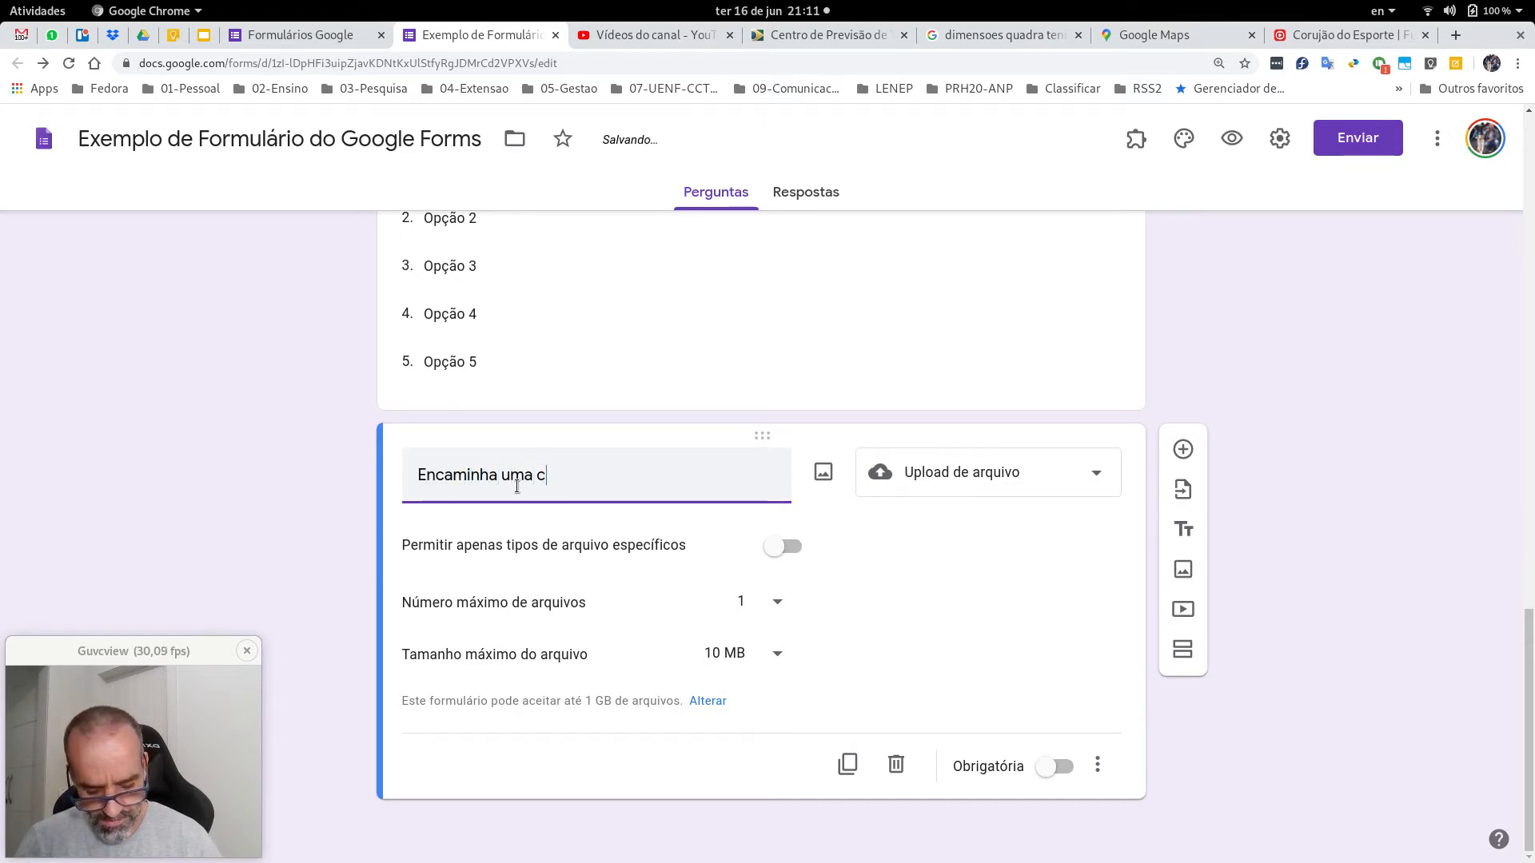
pyautogui.write('ópia do trabalho final')
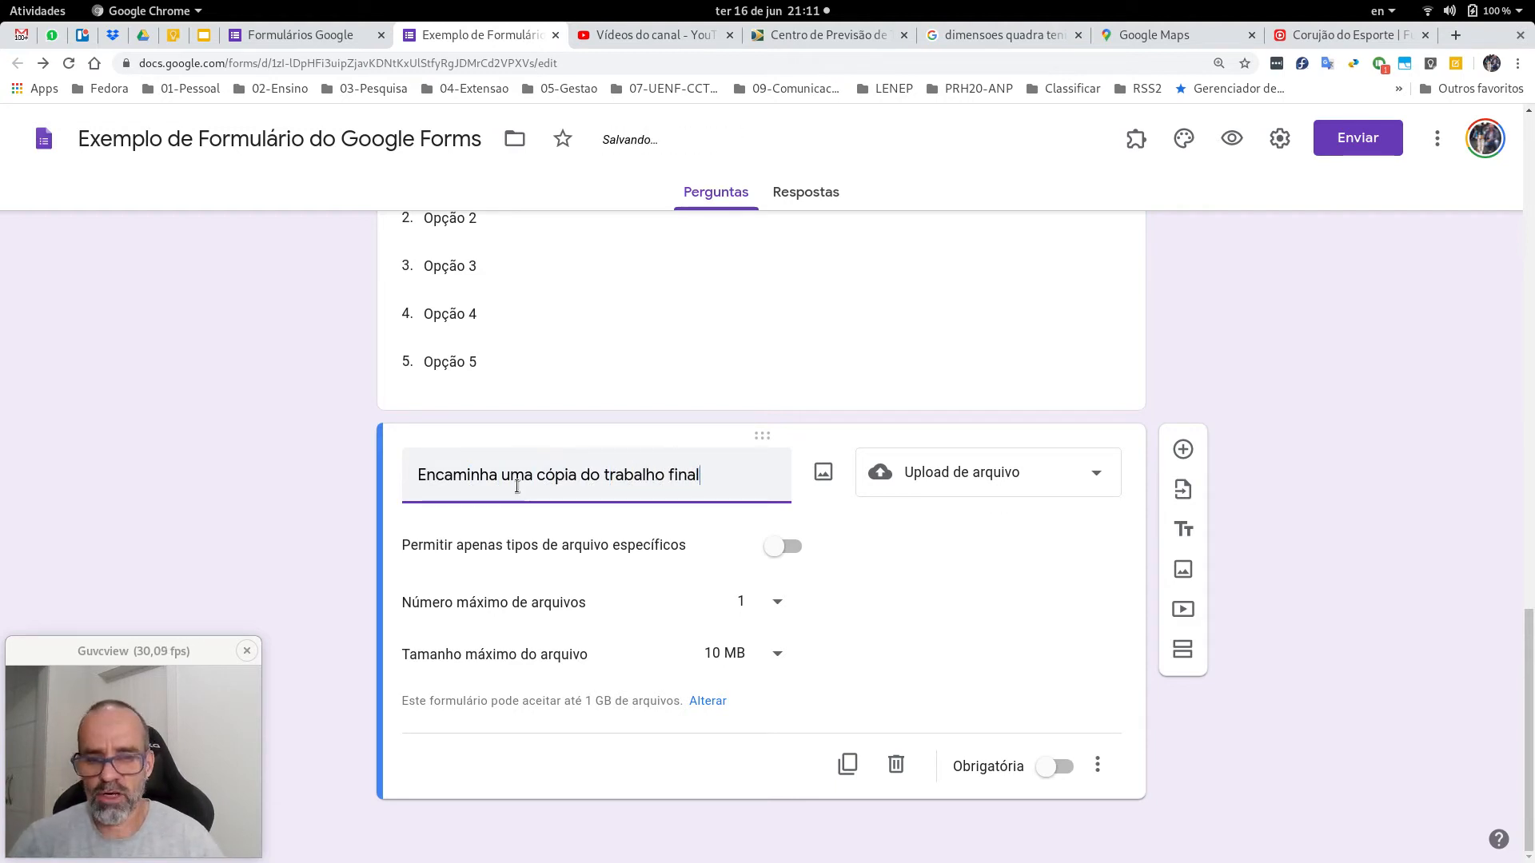
pyautogui.write(' no formato pdf')
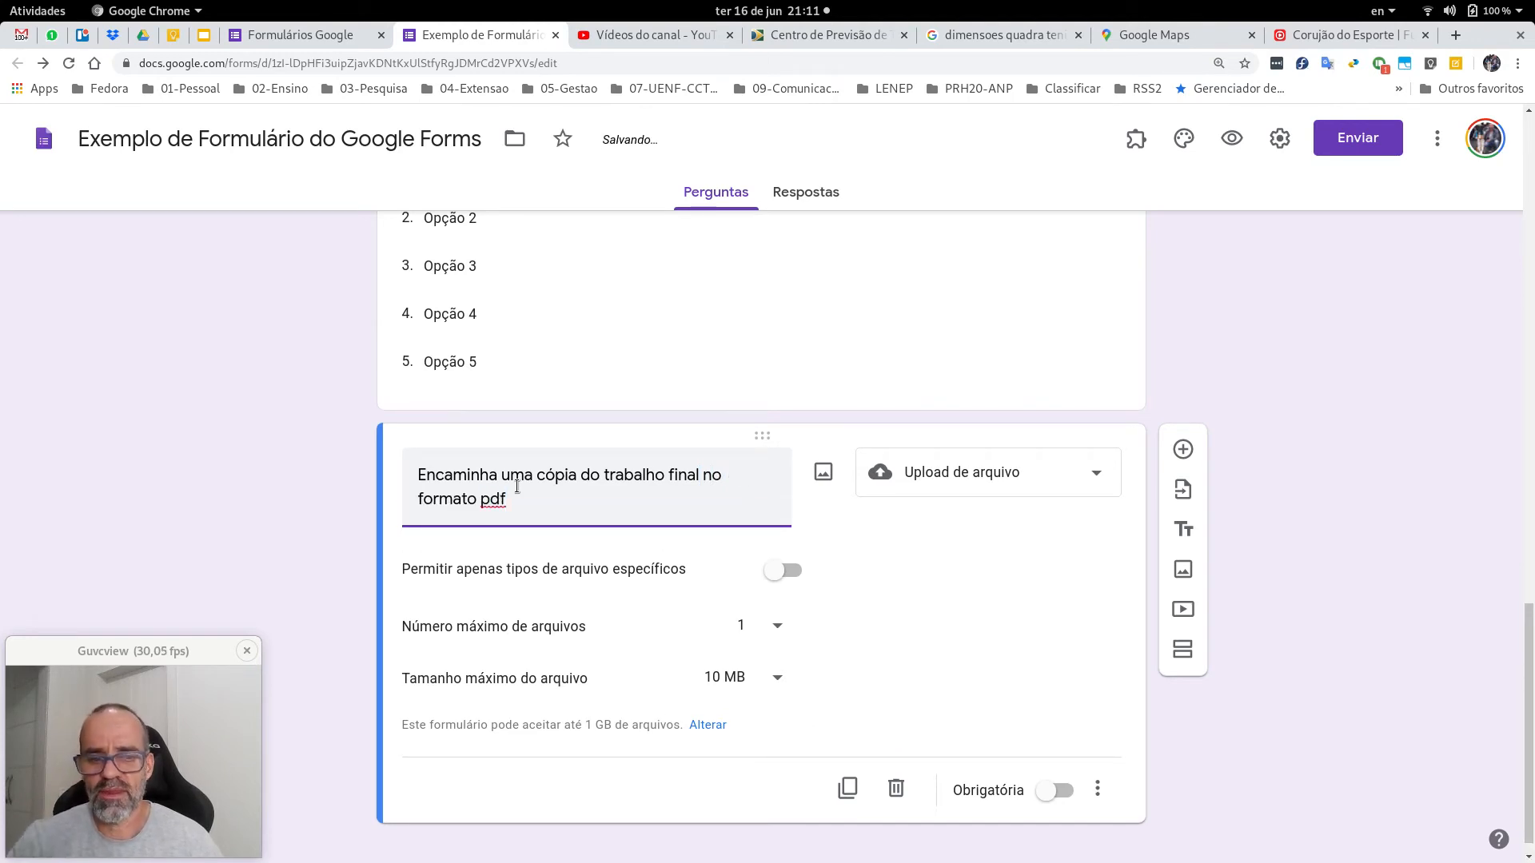
# Step: Show the description field on the file upload question
pyautogui.click(1096, 786)
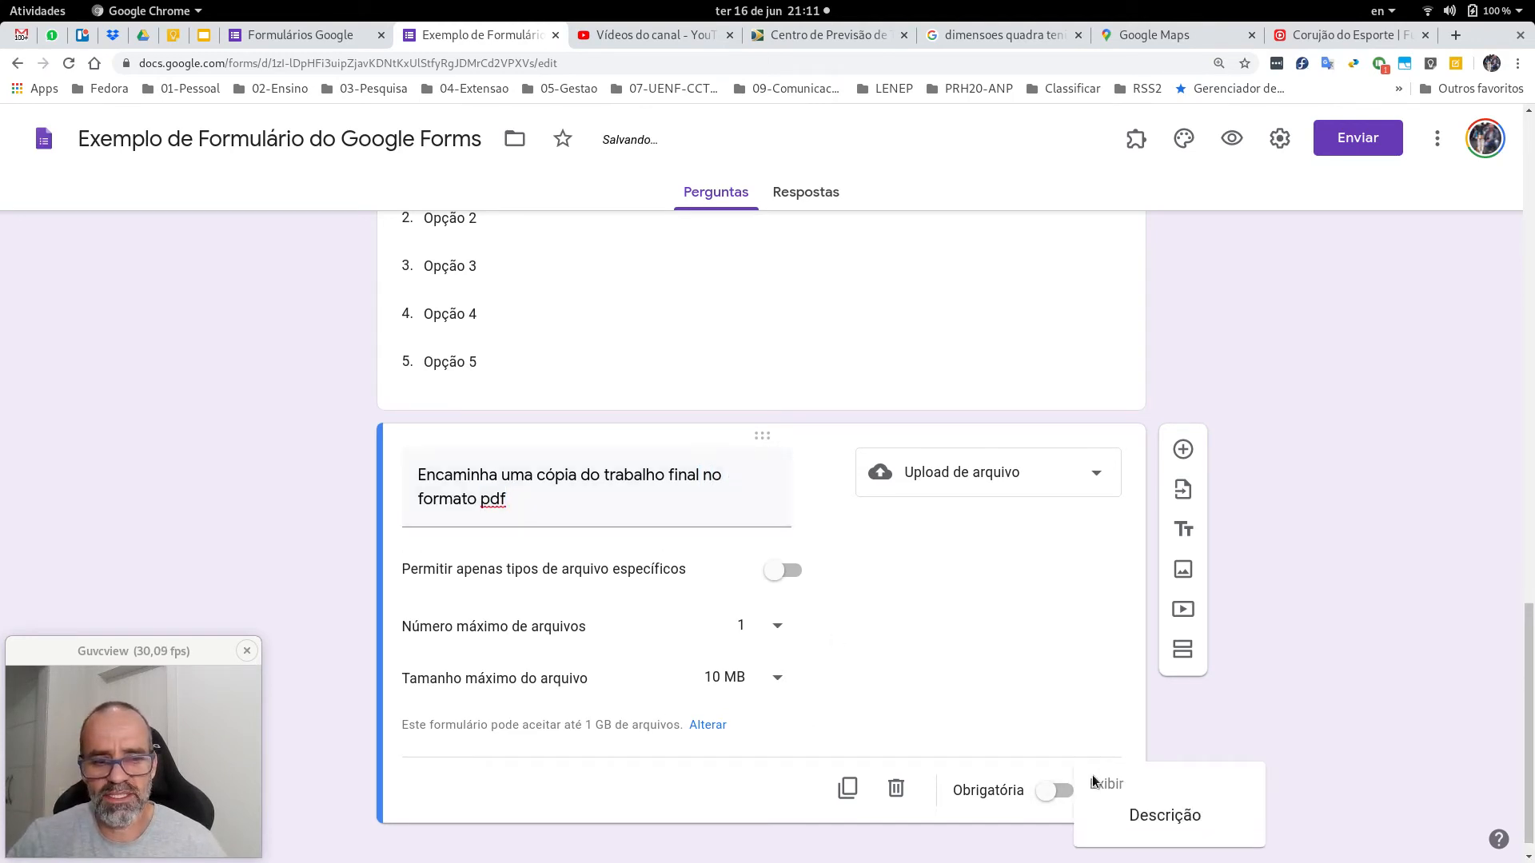
pyautogui.click(1156, 817)
pyautogui.click(661, 521)
# Step: Move the words "no formato pdf" from the file upload question's title into its description
pyautogui.tripleClick(671, 480)
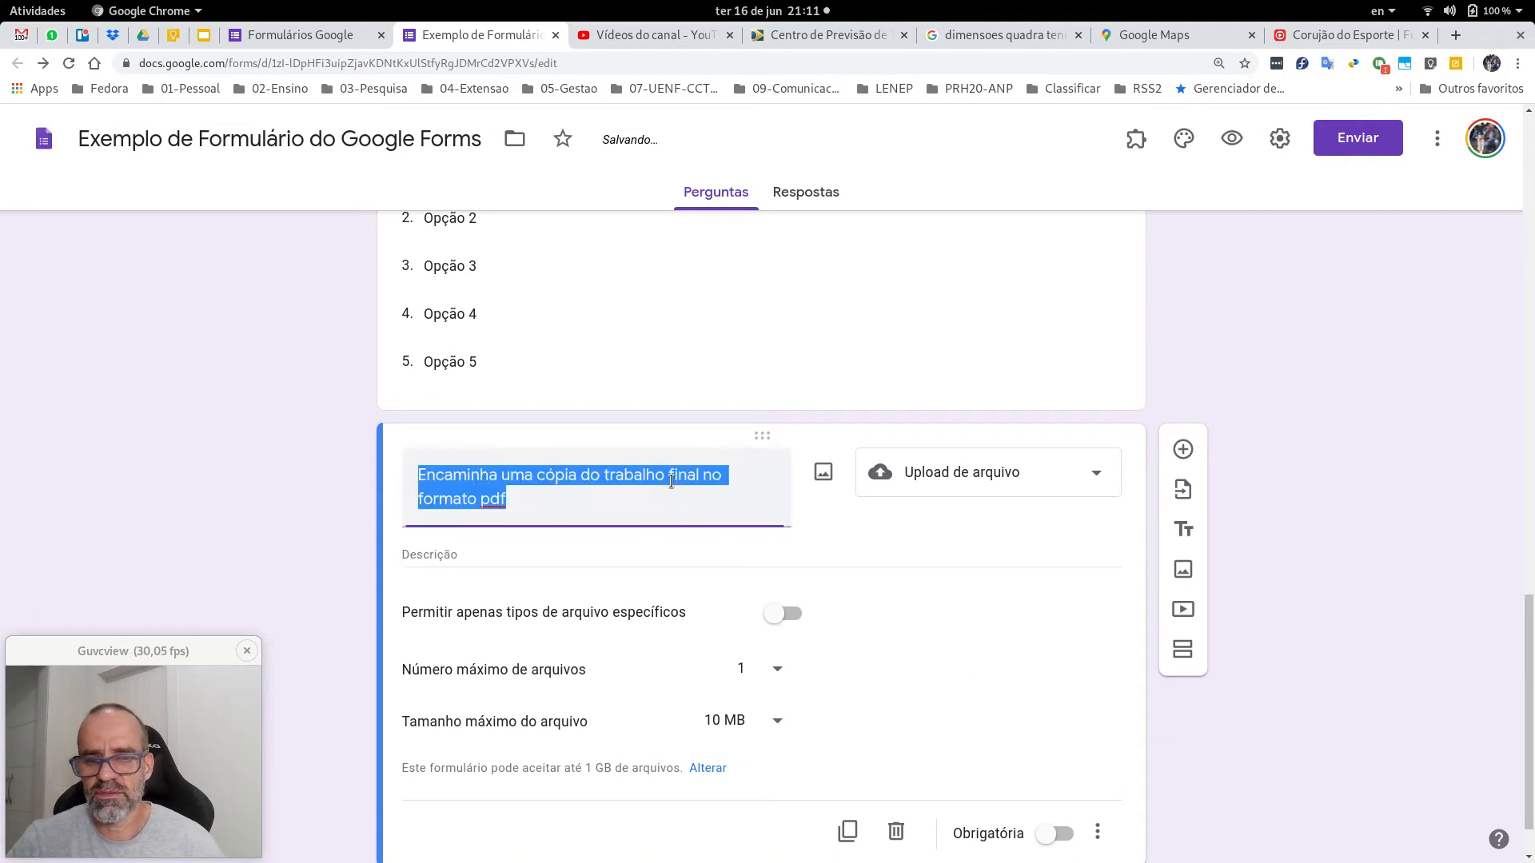
pyautogui.press('End')
pyautogui.hotkey('ctrl', 'shift', 'Left')
pyautogui.hotkey('ctrl', 'shift', 'Left')
pyautogui.hotkey('ctrl', 'shift', 'Left')
pyautogui.hotkey('ctrl', 'c')
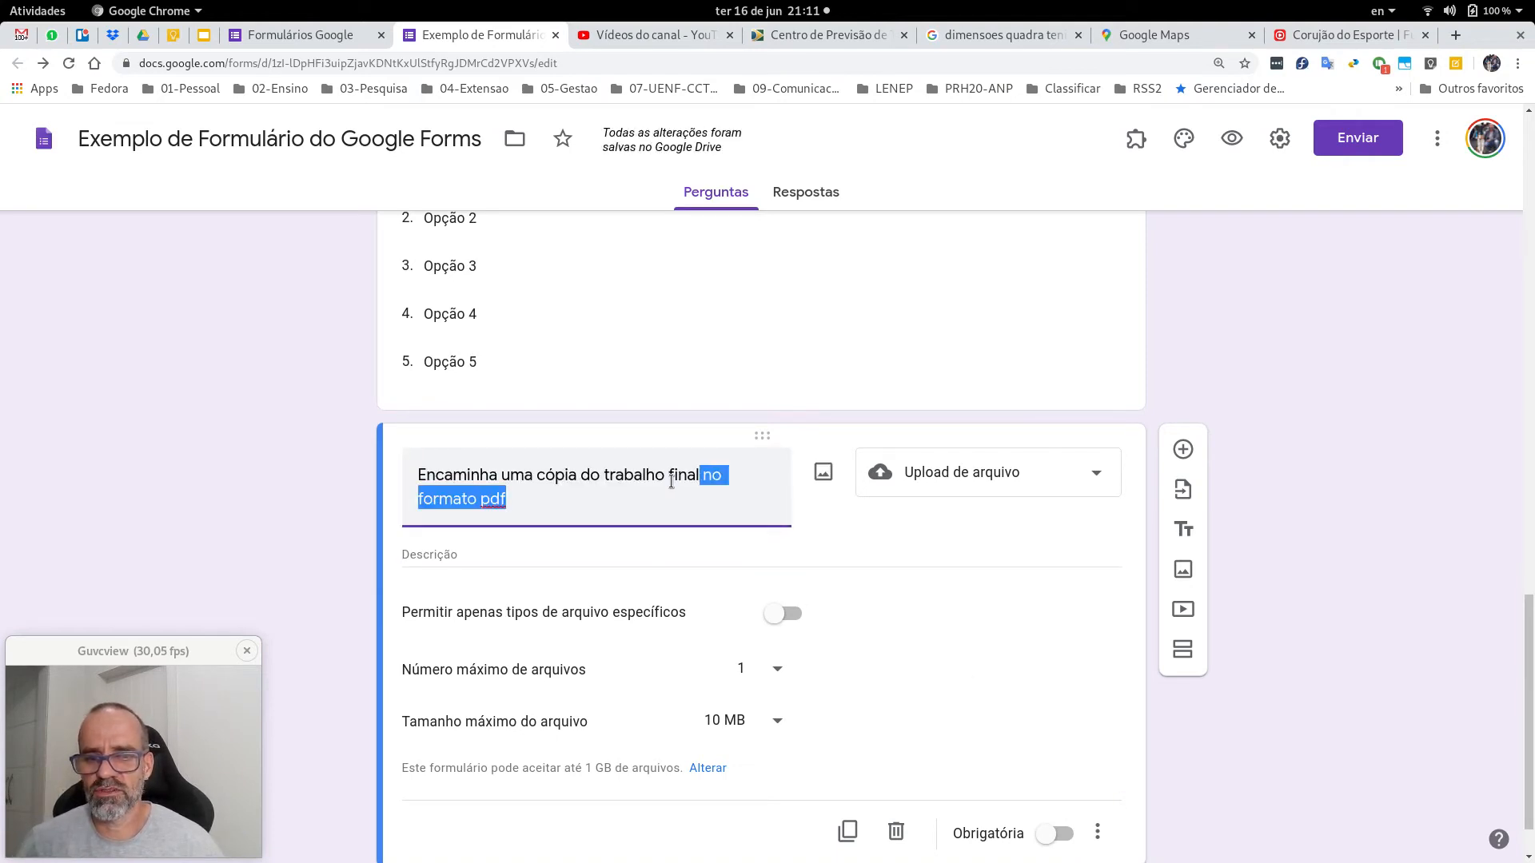
pyautogui.press('BackSpace')
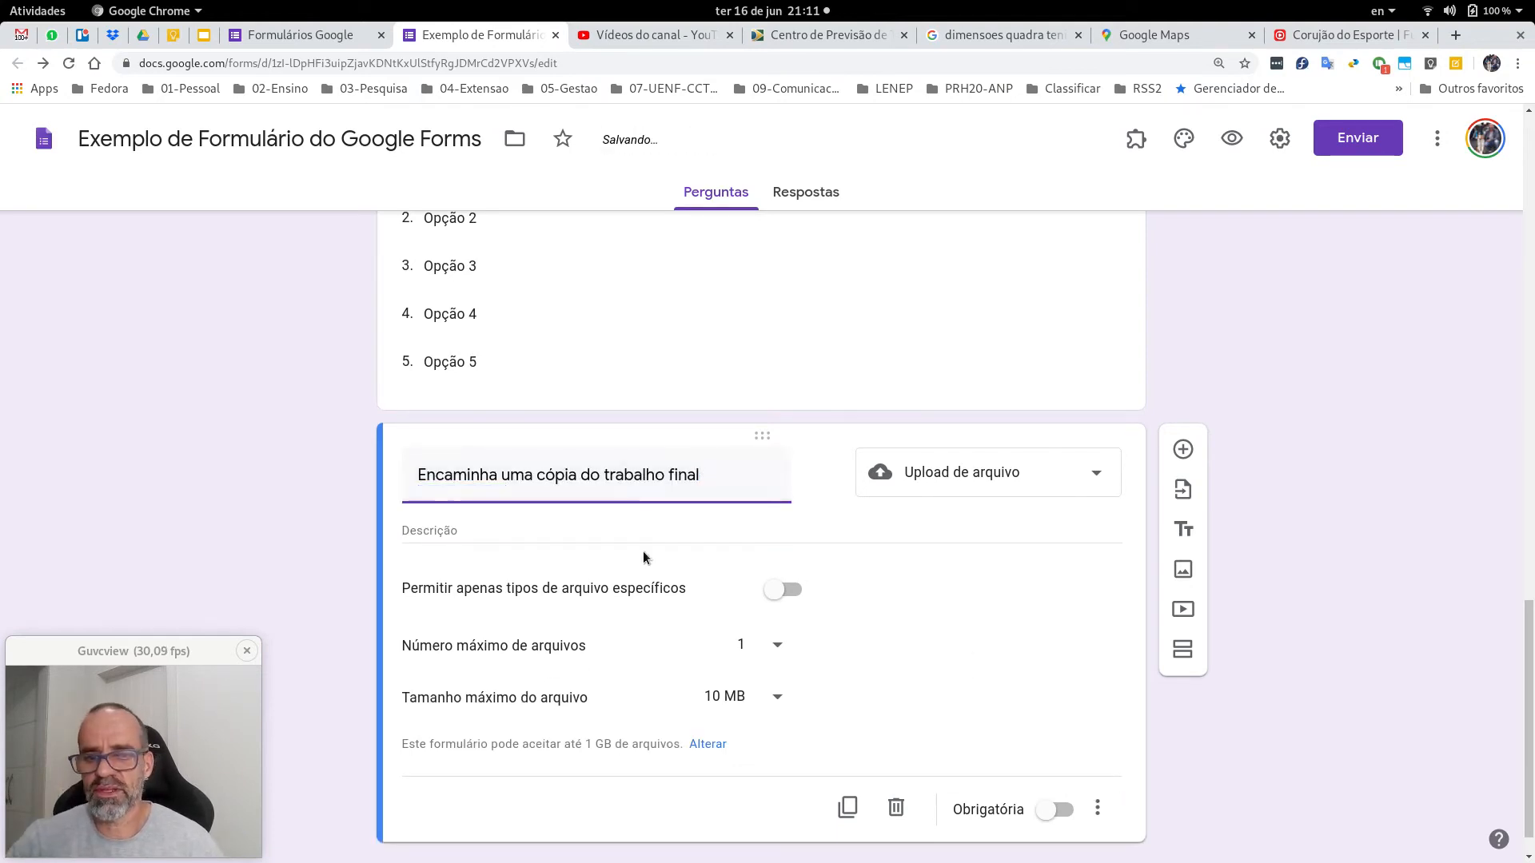
pyautogui.click(625, 526)
pyautogui.hotkey('ctrl', 'v')
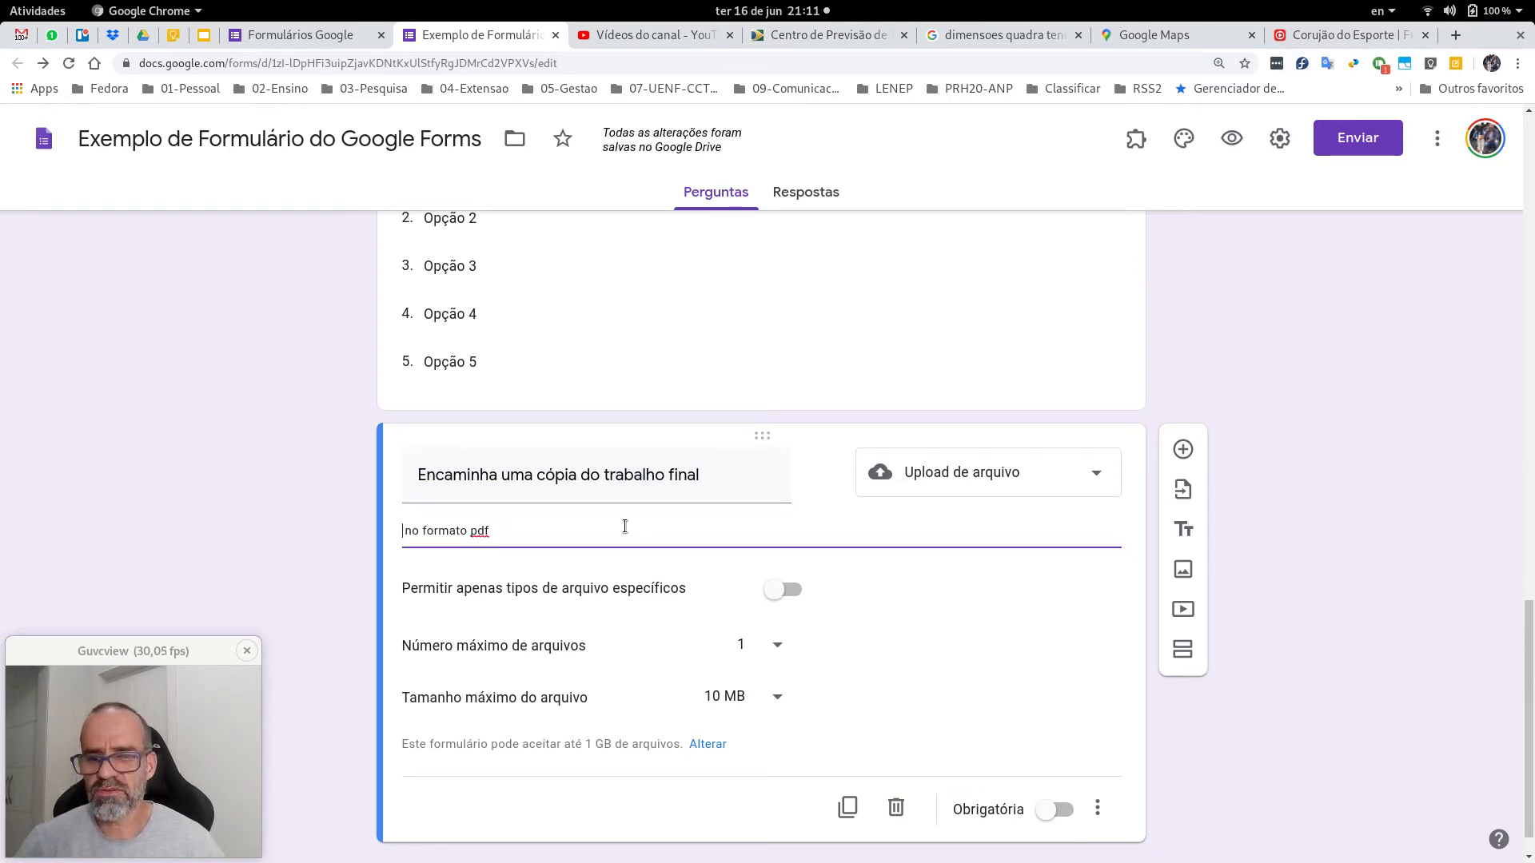
# Step: Reword the file upload question's description as "Arquivo no formato pdf [Upload de Arquivo]"
pyautogui.press('Home')
pyautogui.press('Delete')
pyautogui.press('Delete')
pyautogui.press('Delete')
pyautogui.press('Delete')
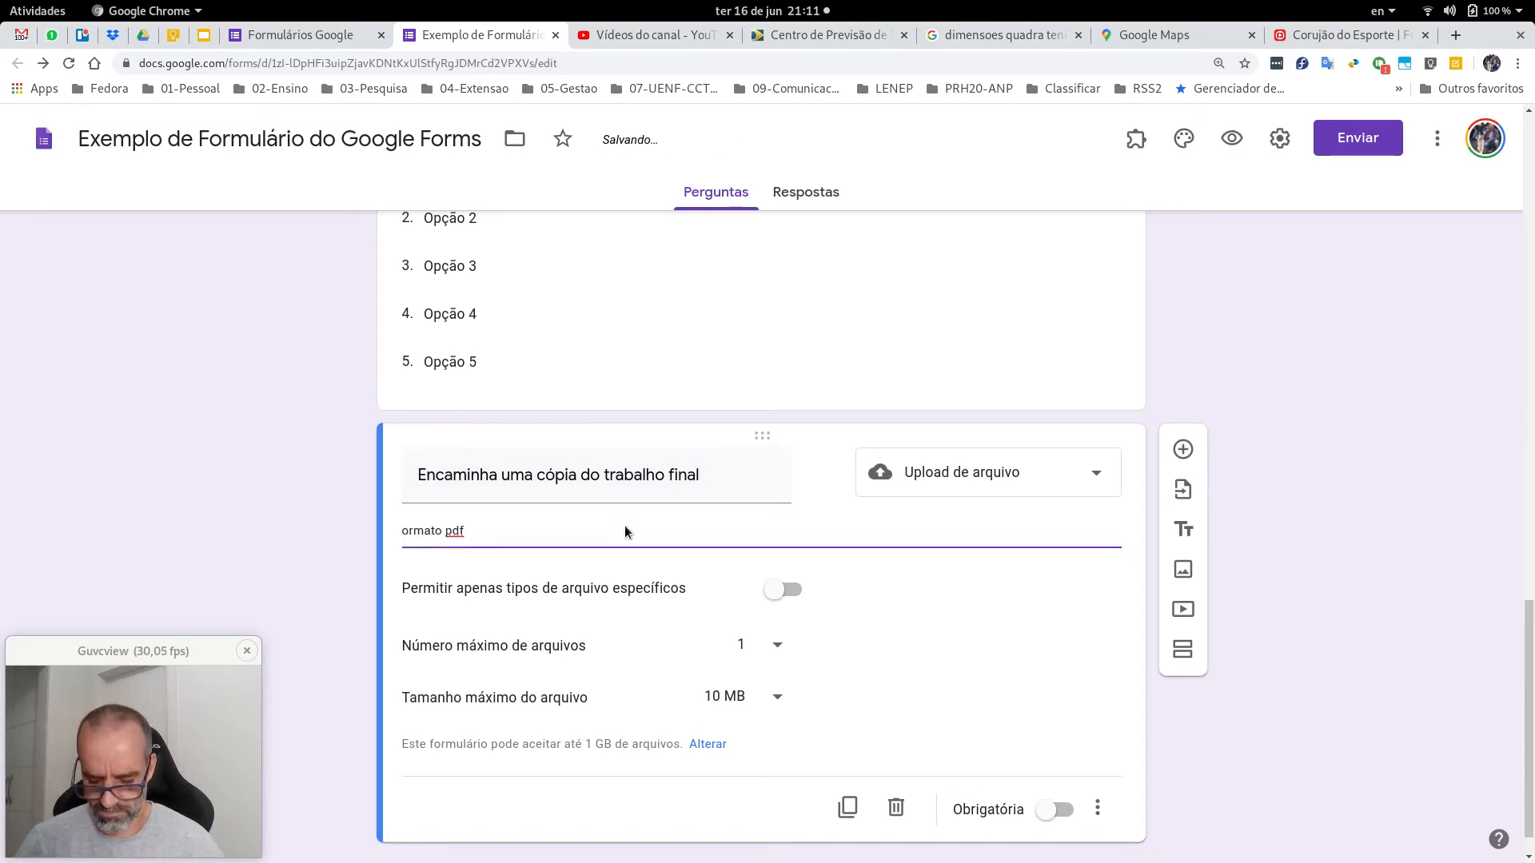
pyautogui.write('Arquivo no formato')
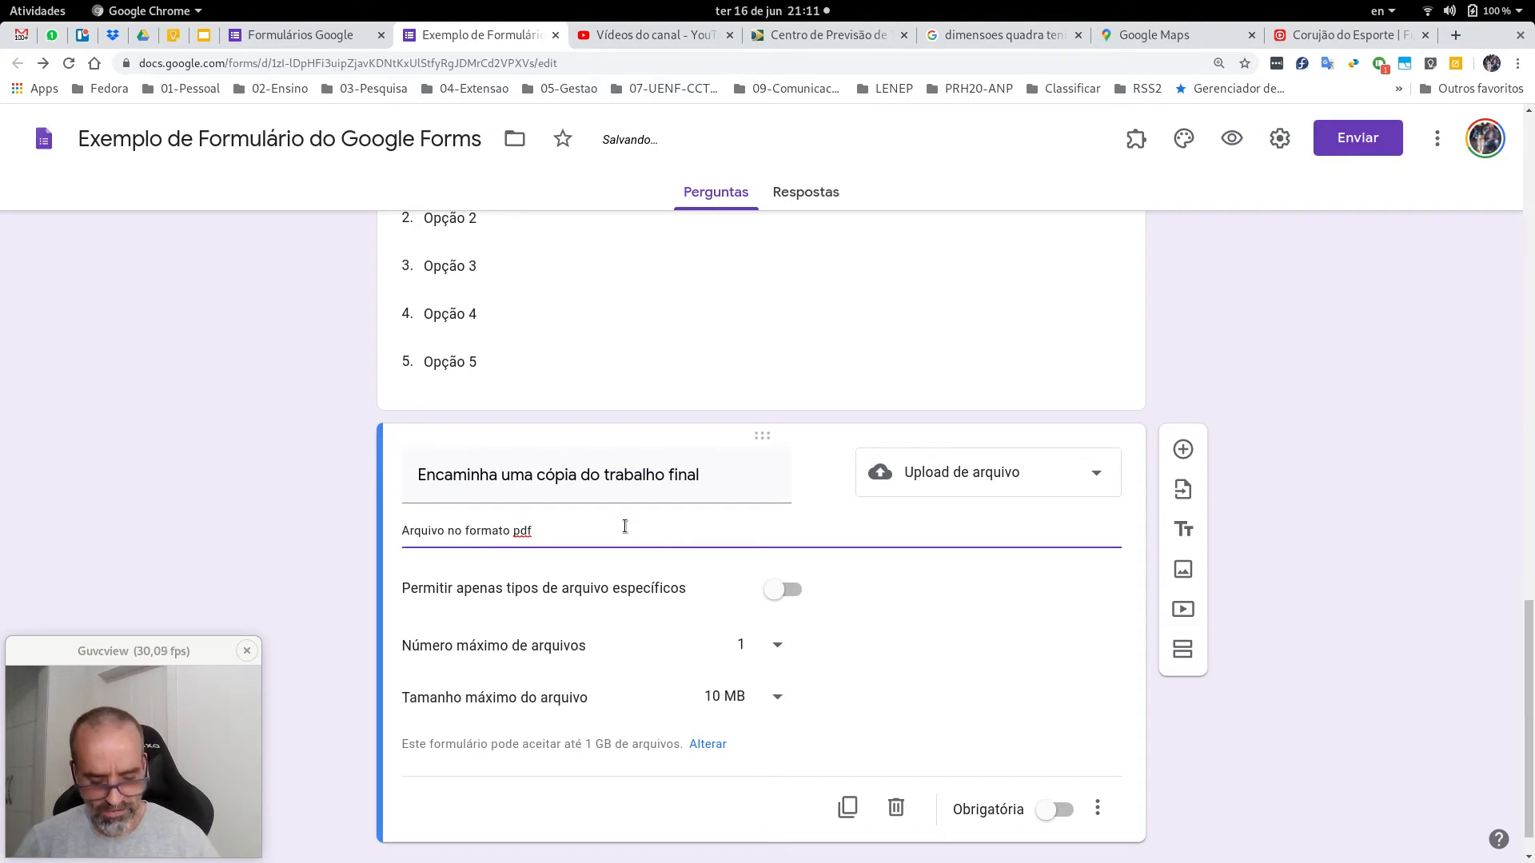
pyautogui.write(' pdf []')
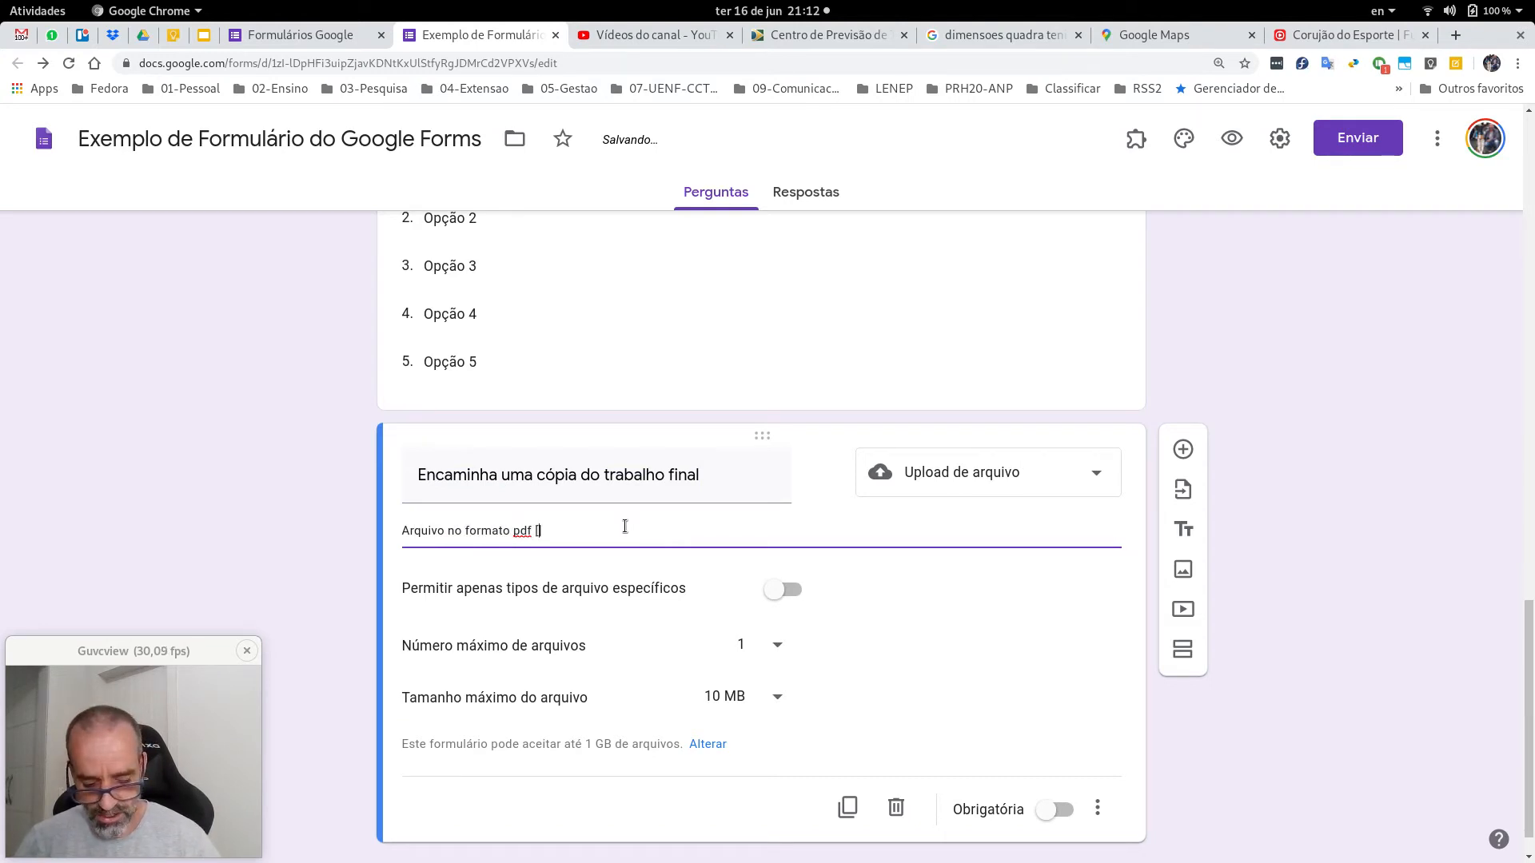
pyautogui.press('Left')
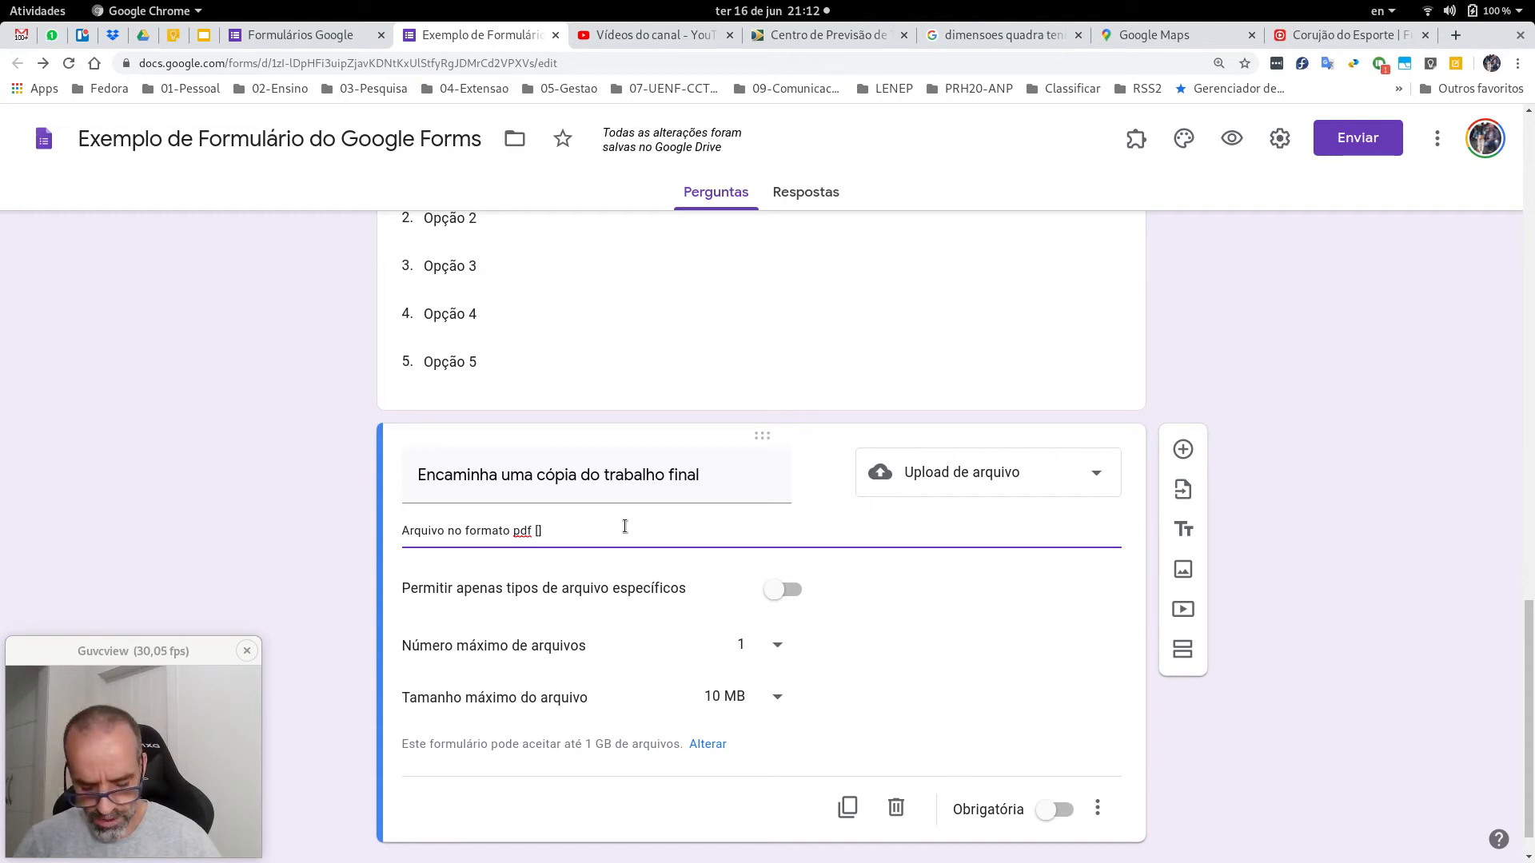
pyautogui.write('Upload de A')
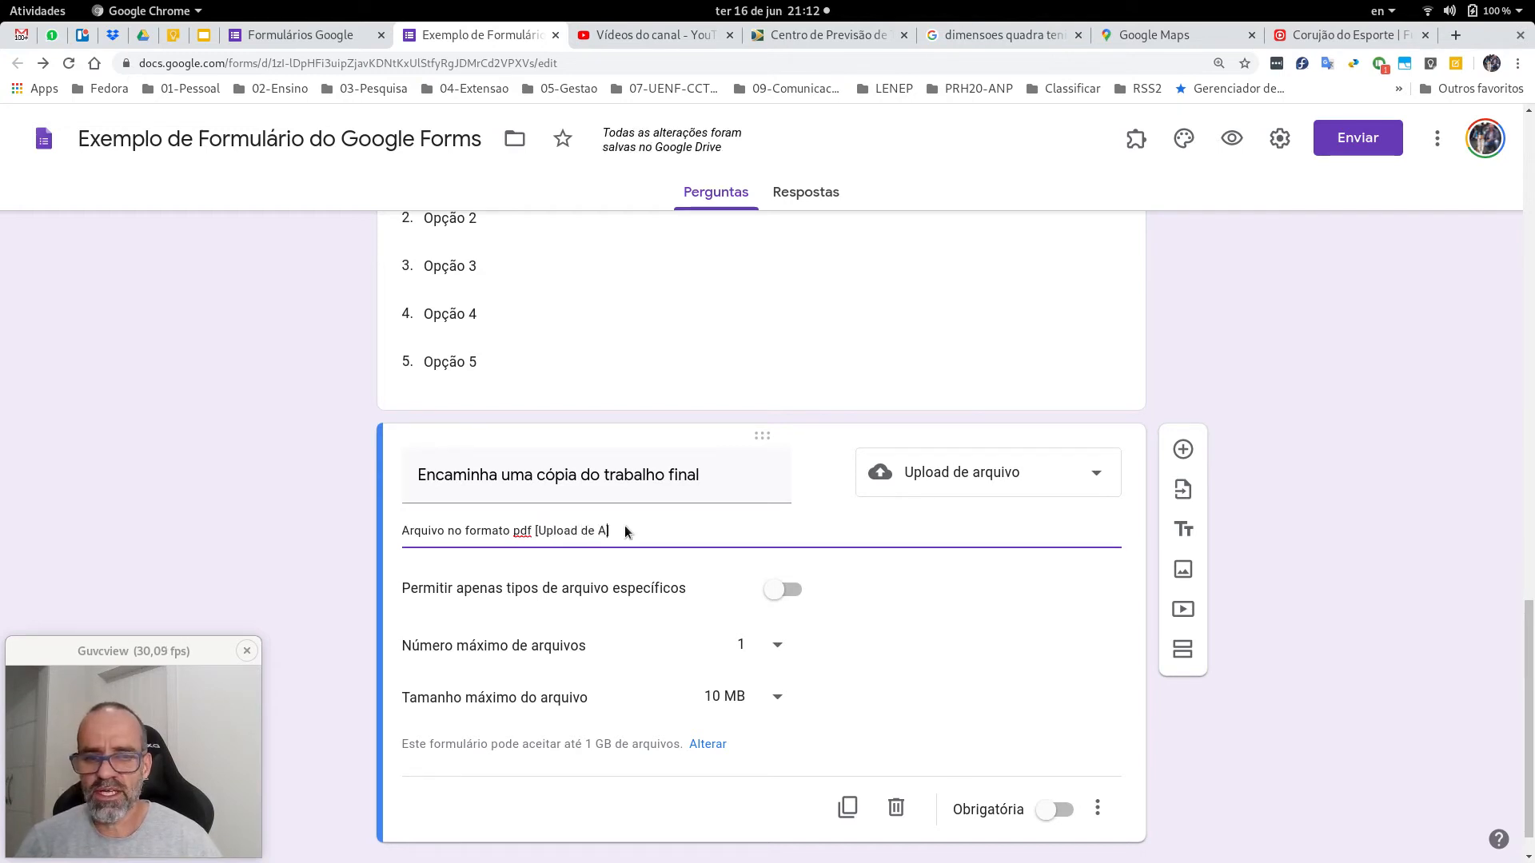
pyautogui.write('rquivo')
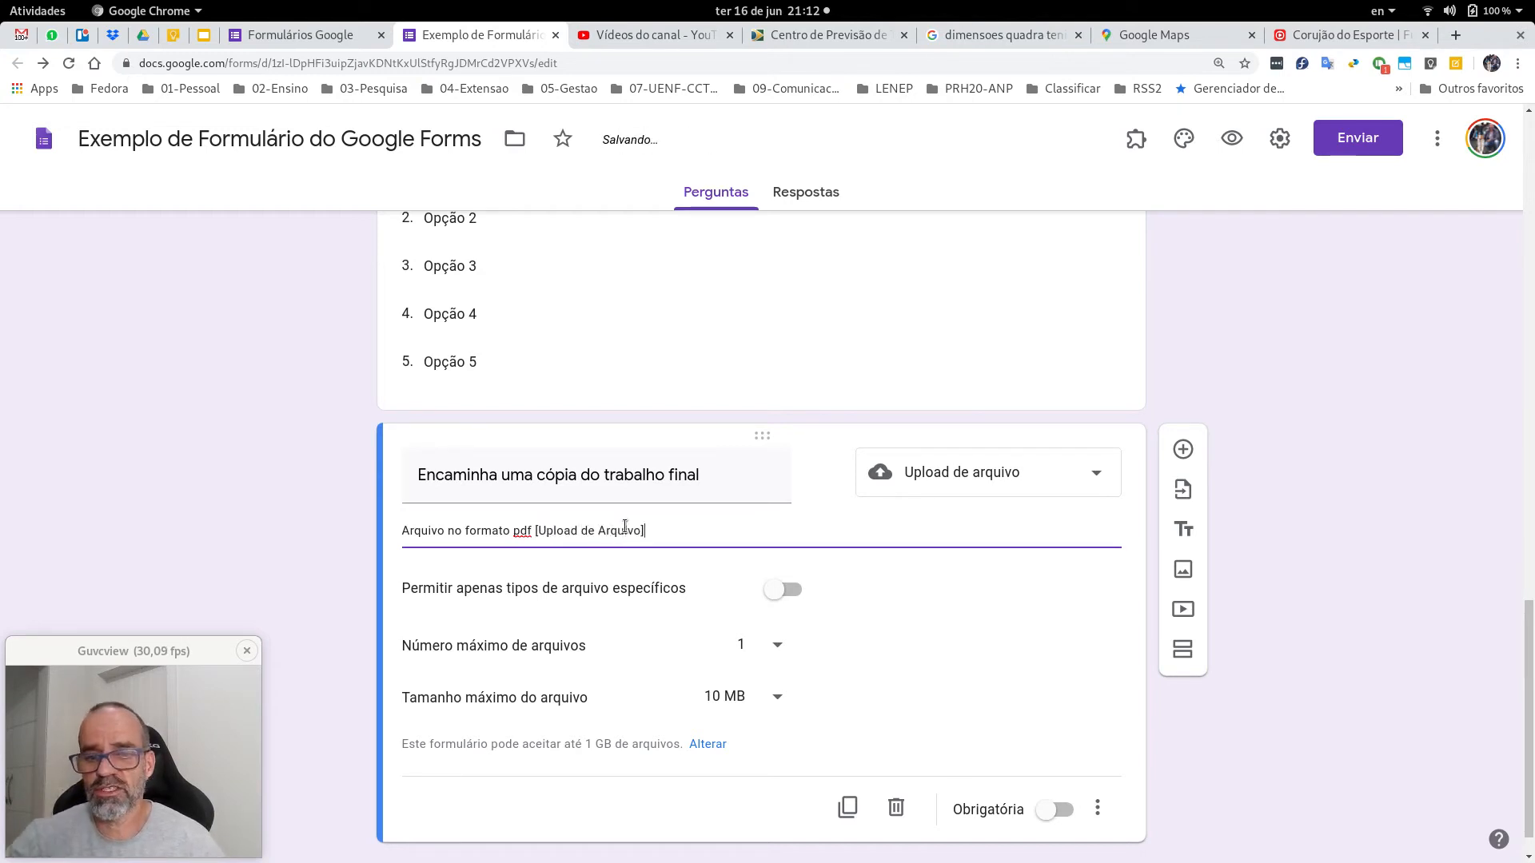
pyautogui.press('Home')
# Step: Restrict the file upload question to specific file types, allowing only PDF
pyautogui.scroll(-1, 625, 527)
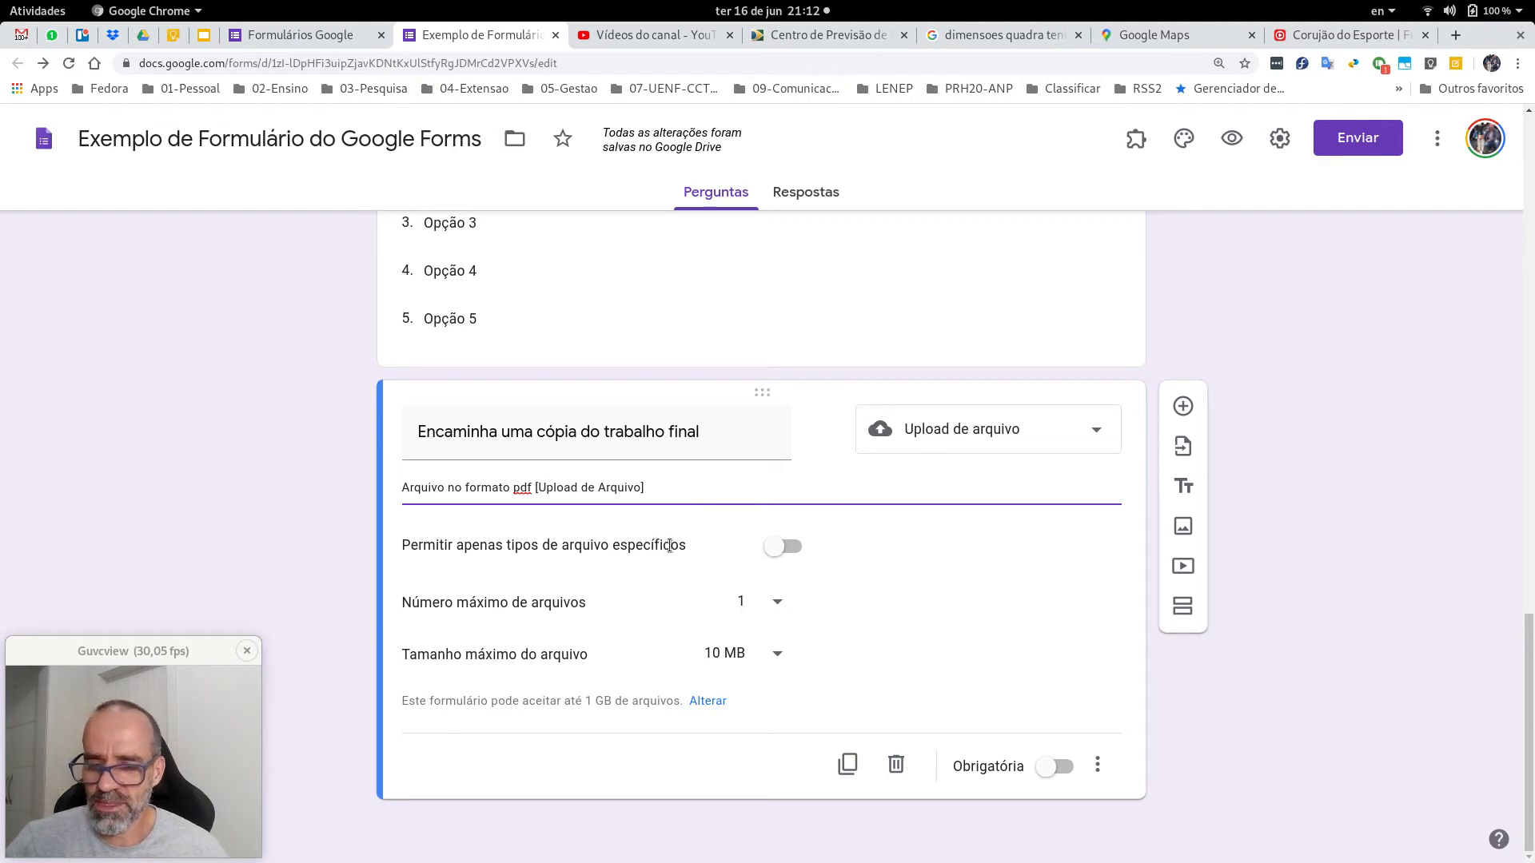
pyautogui.click(790, 547)
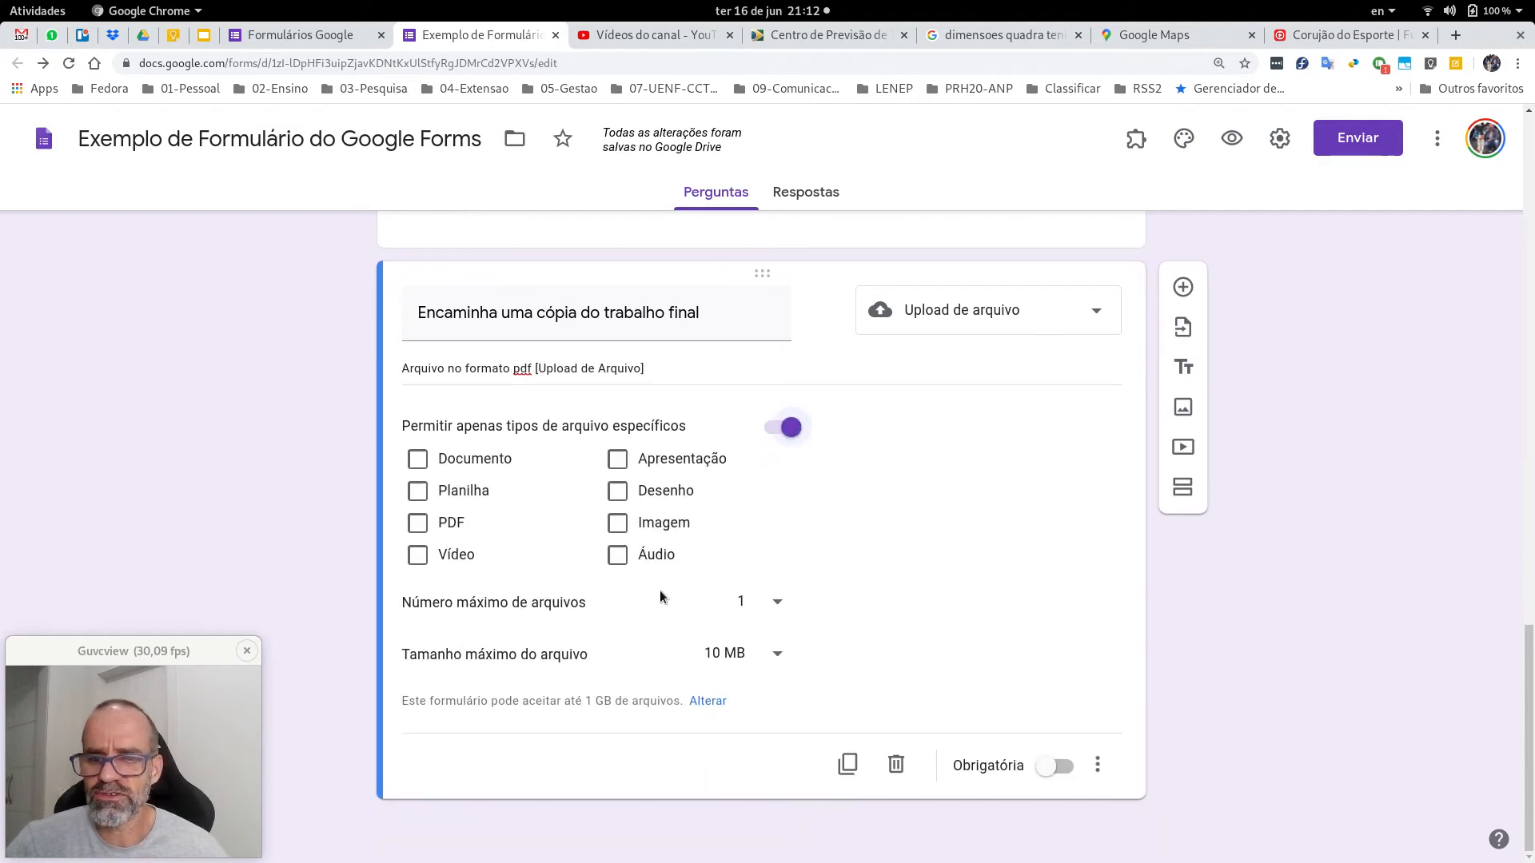
pyautogui.click(418, 524)
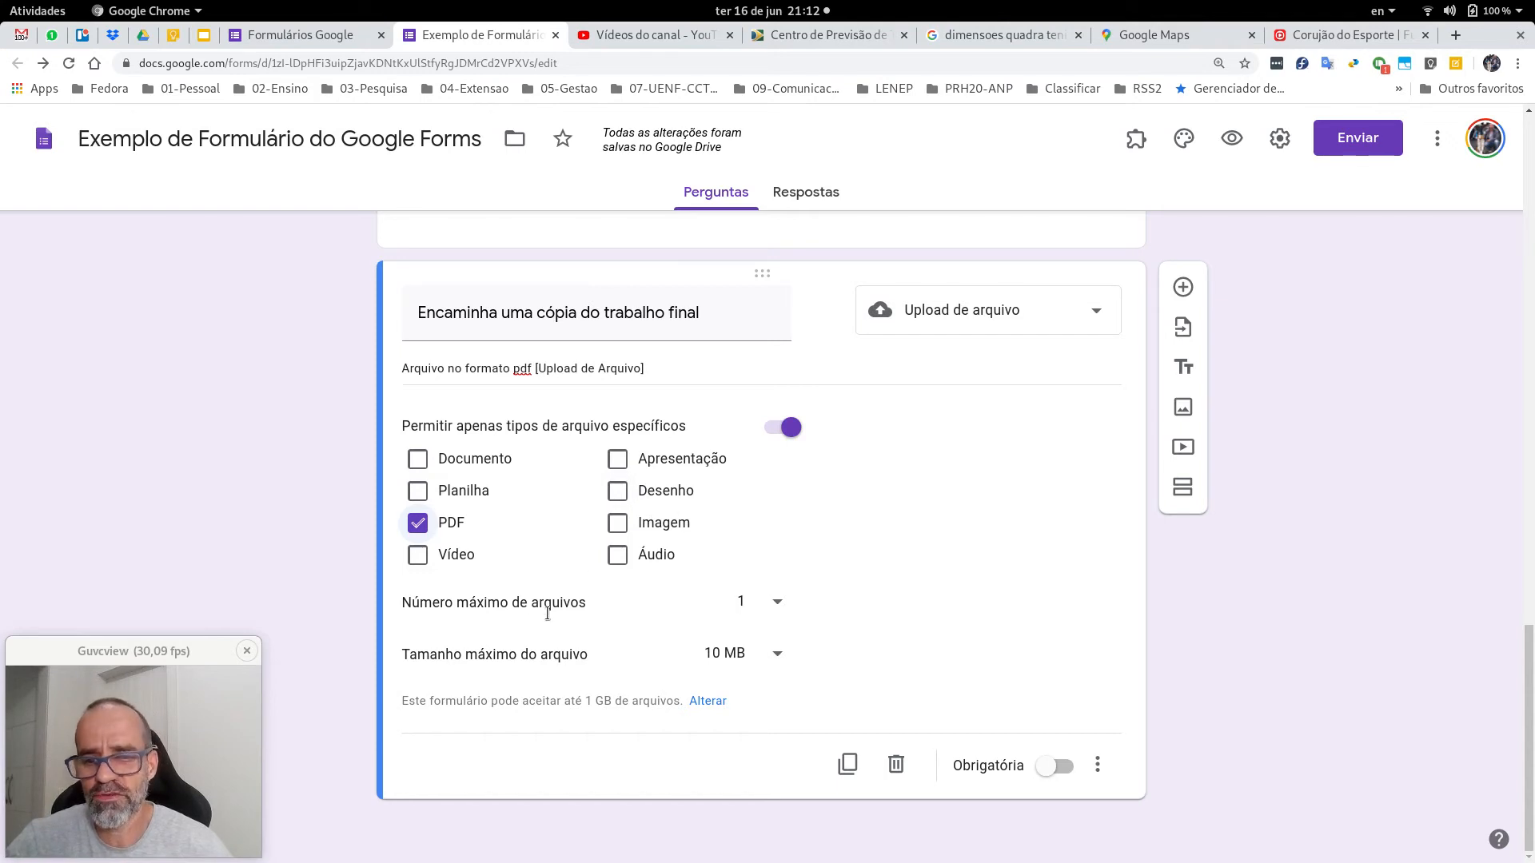
# Step: Keep the maximum number of files at 1 and set the maximum file size to 1 MB for the upload question
pyautogui.click(777, 603)
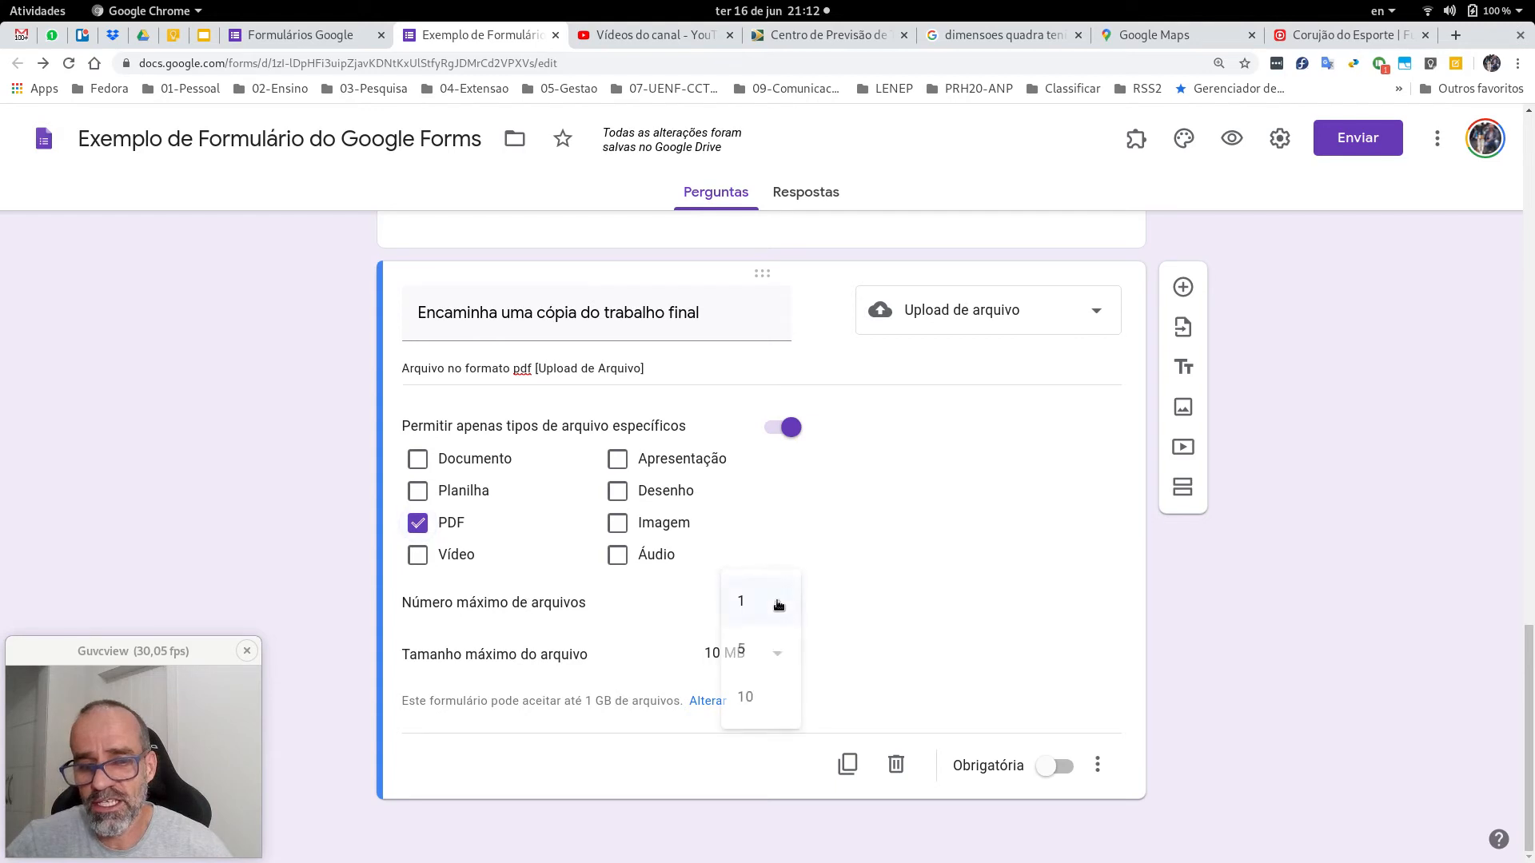
pyautogui.click(614, 600)
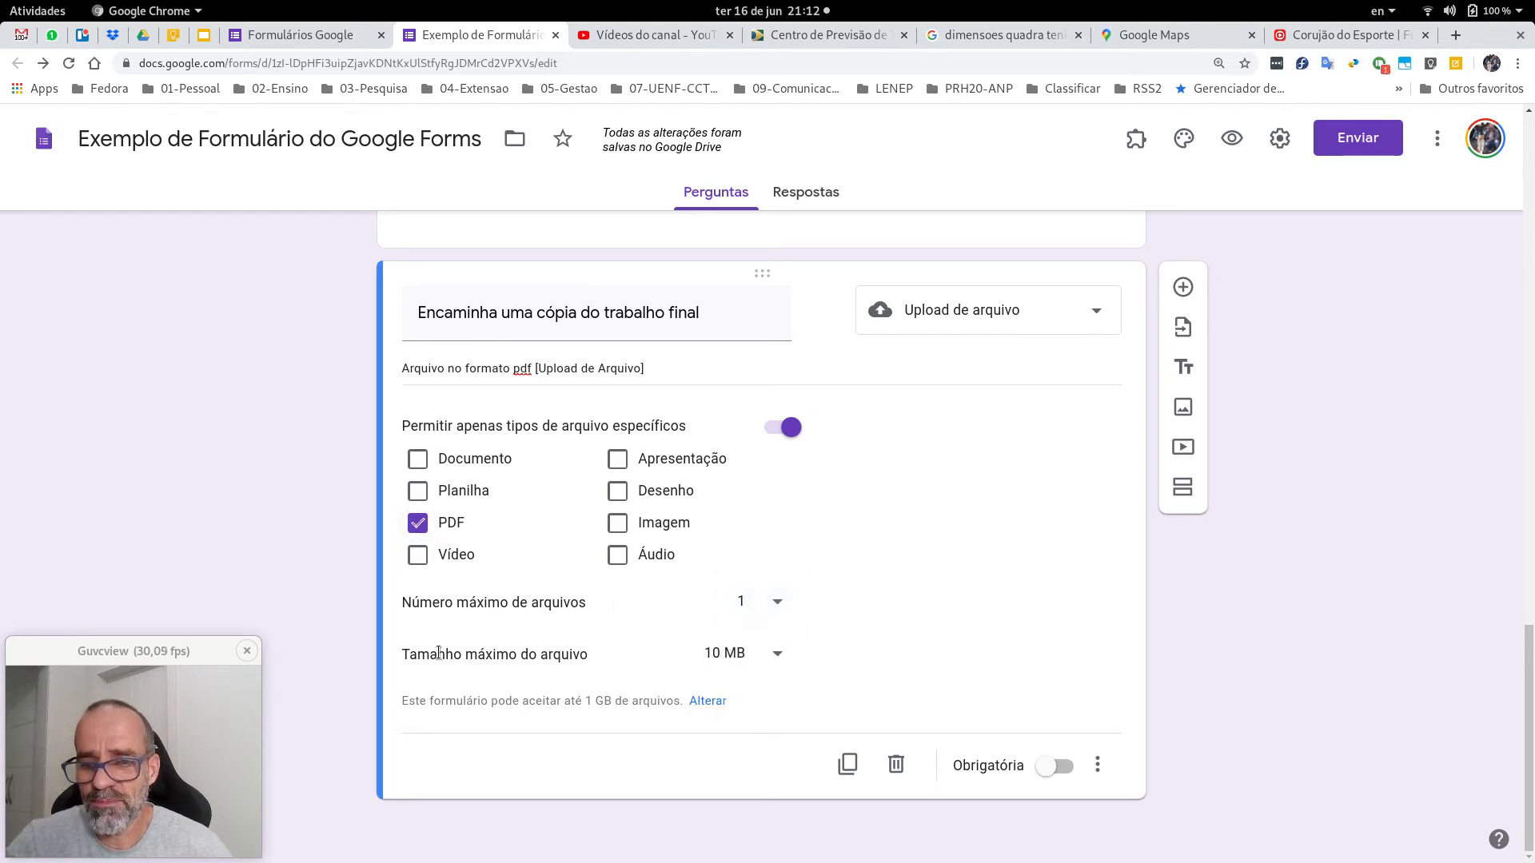
pyautogui.click(778, 653)
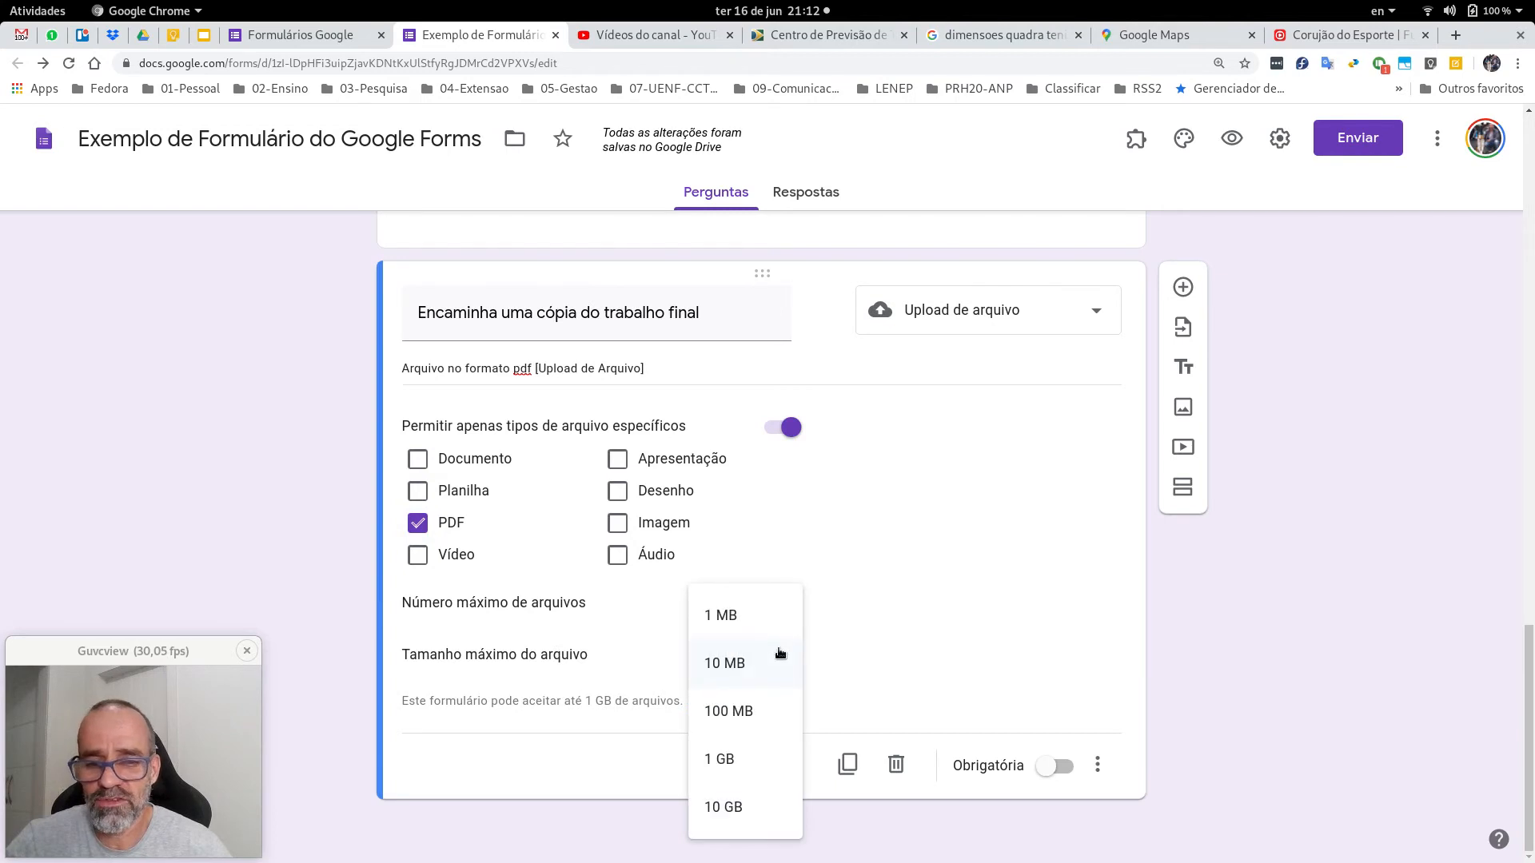
pyautogui.click(757, 616)
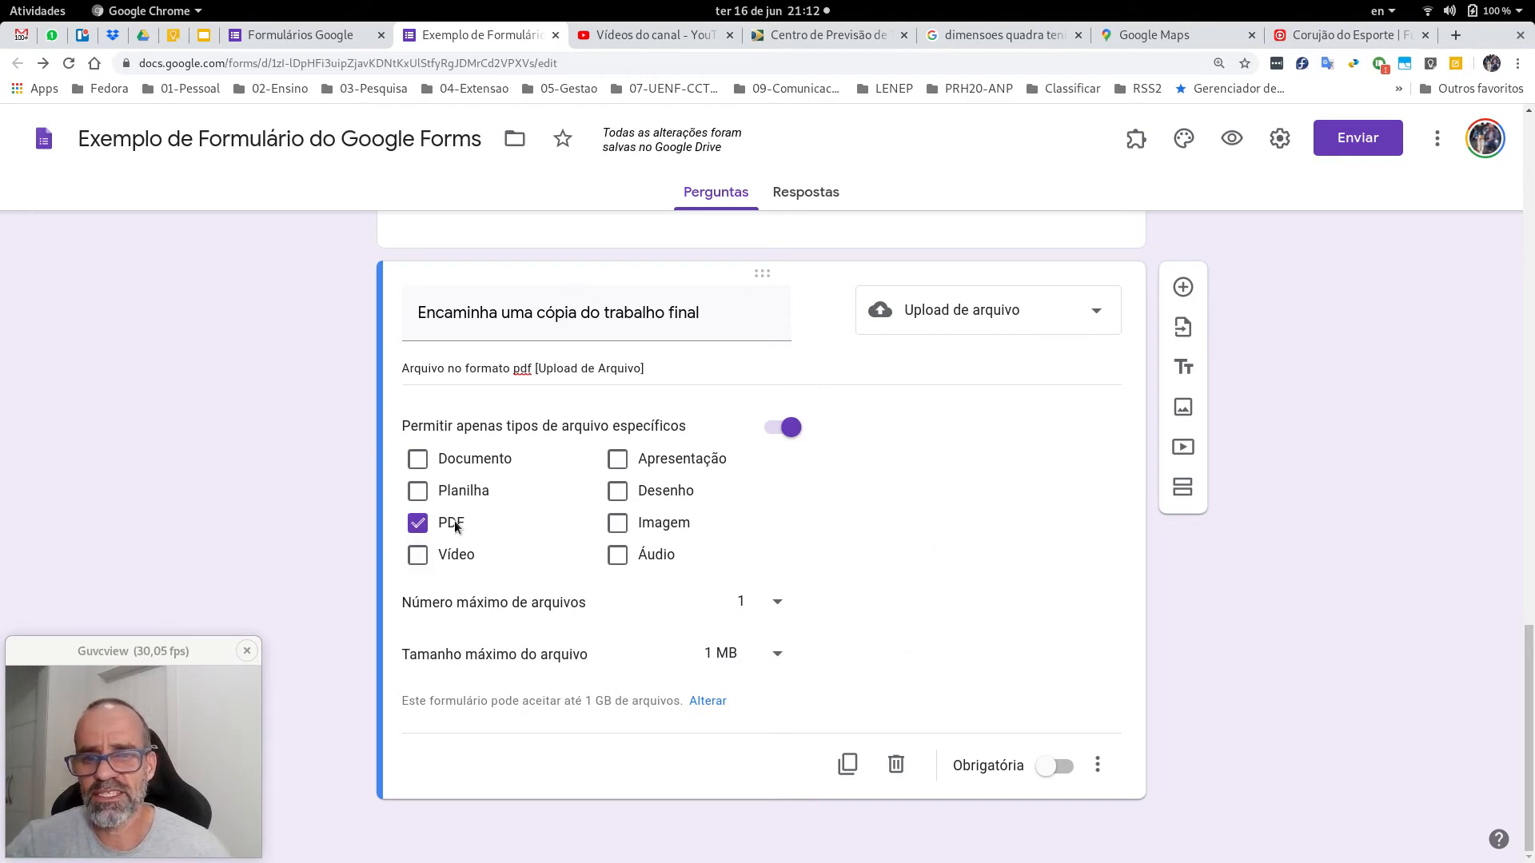
pyautogui.scroll(5, 446, 524)
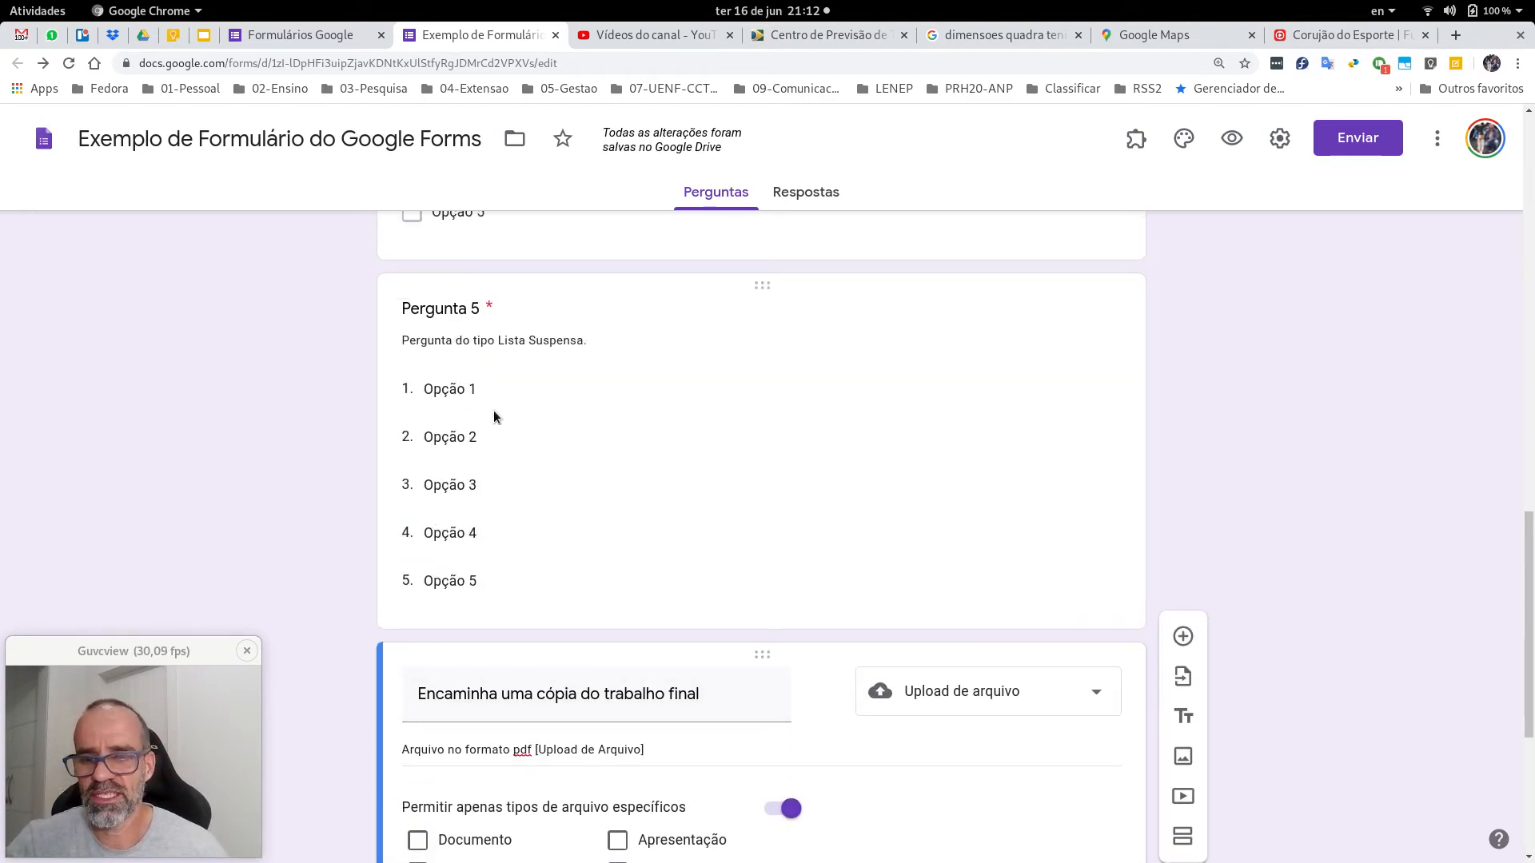
# Step: Prefix the file upload question's title with "Pergunta tipo 6 - ", reusing the title text copied from the dropdown question
pyautogui.click(497, 306)
pyautogui.hotkey('ctrl', 'c')
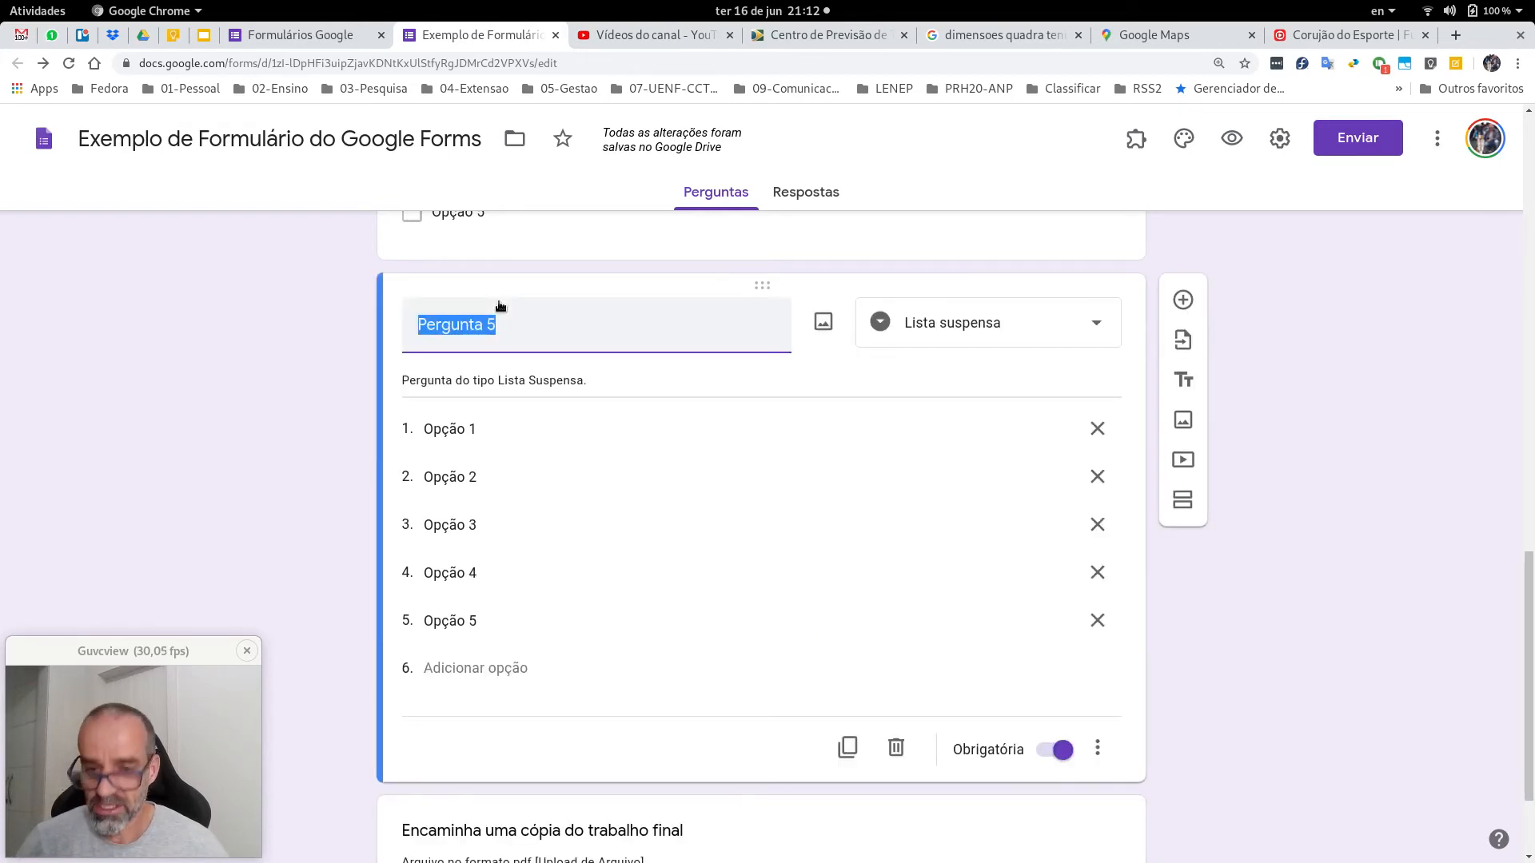
pyautogui.scroll(-2, 527, 368)
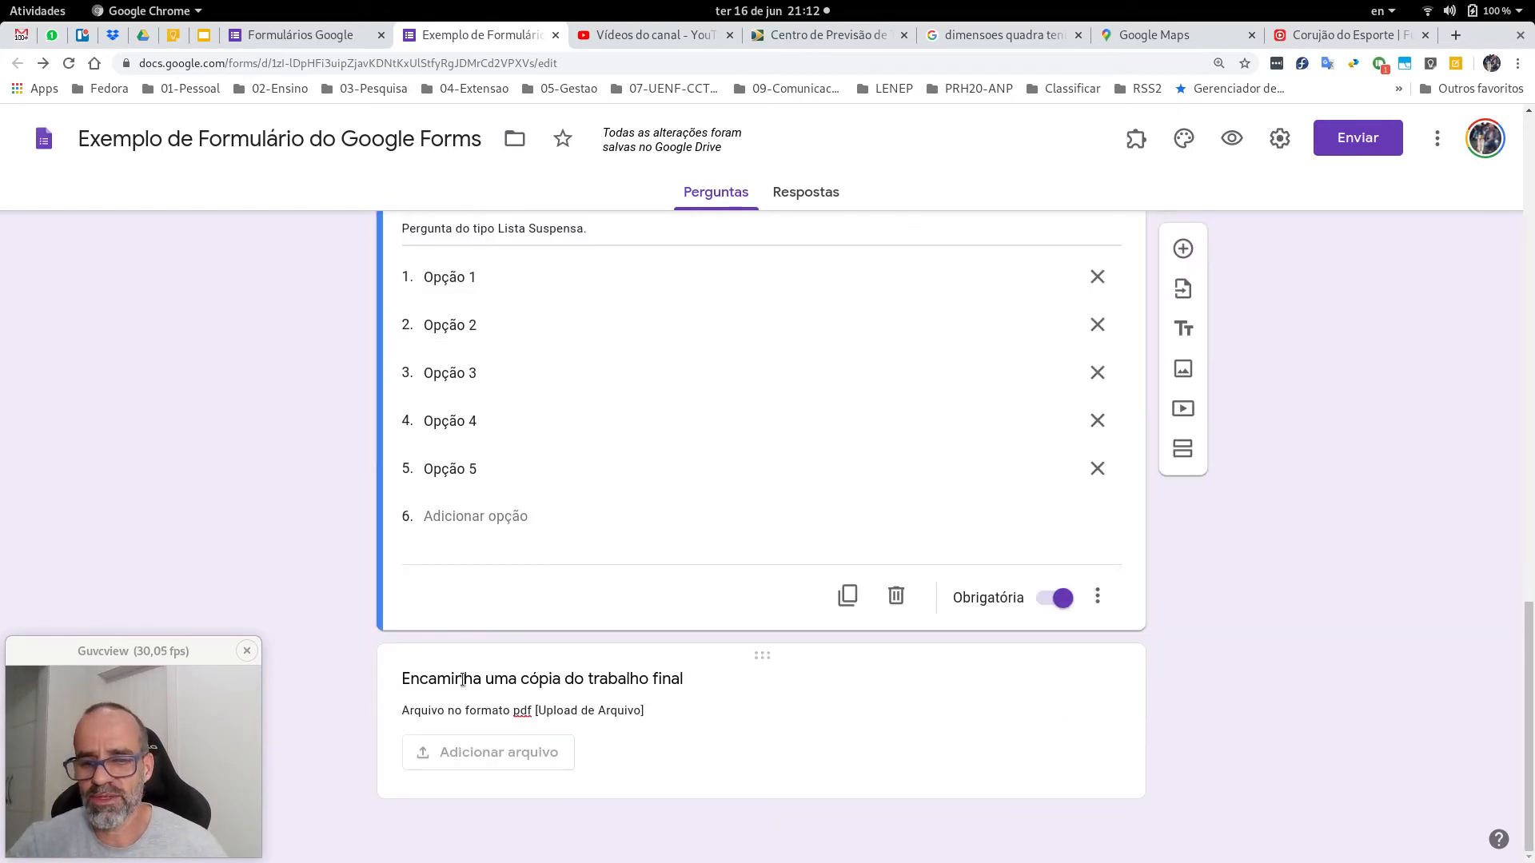
pyautogui.click(464, 682)
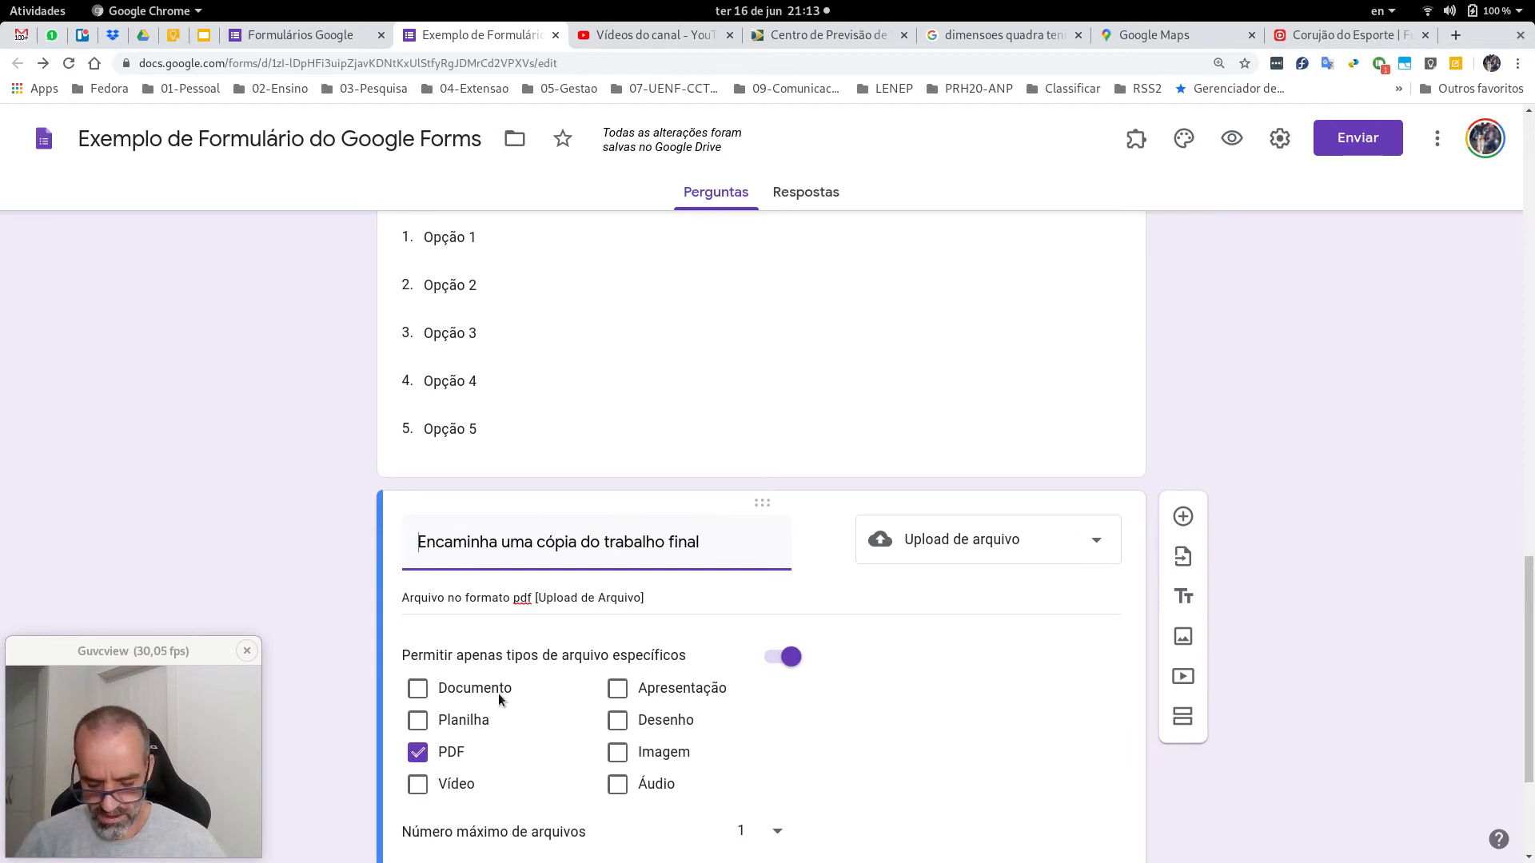
pyautogui.hotkey('ctrl', 'v')
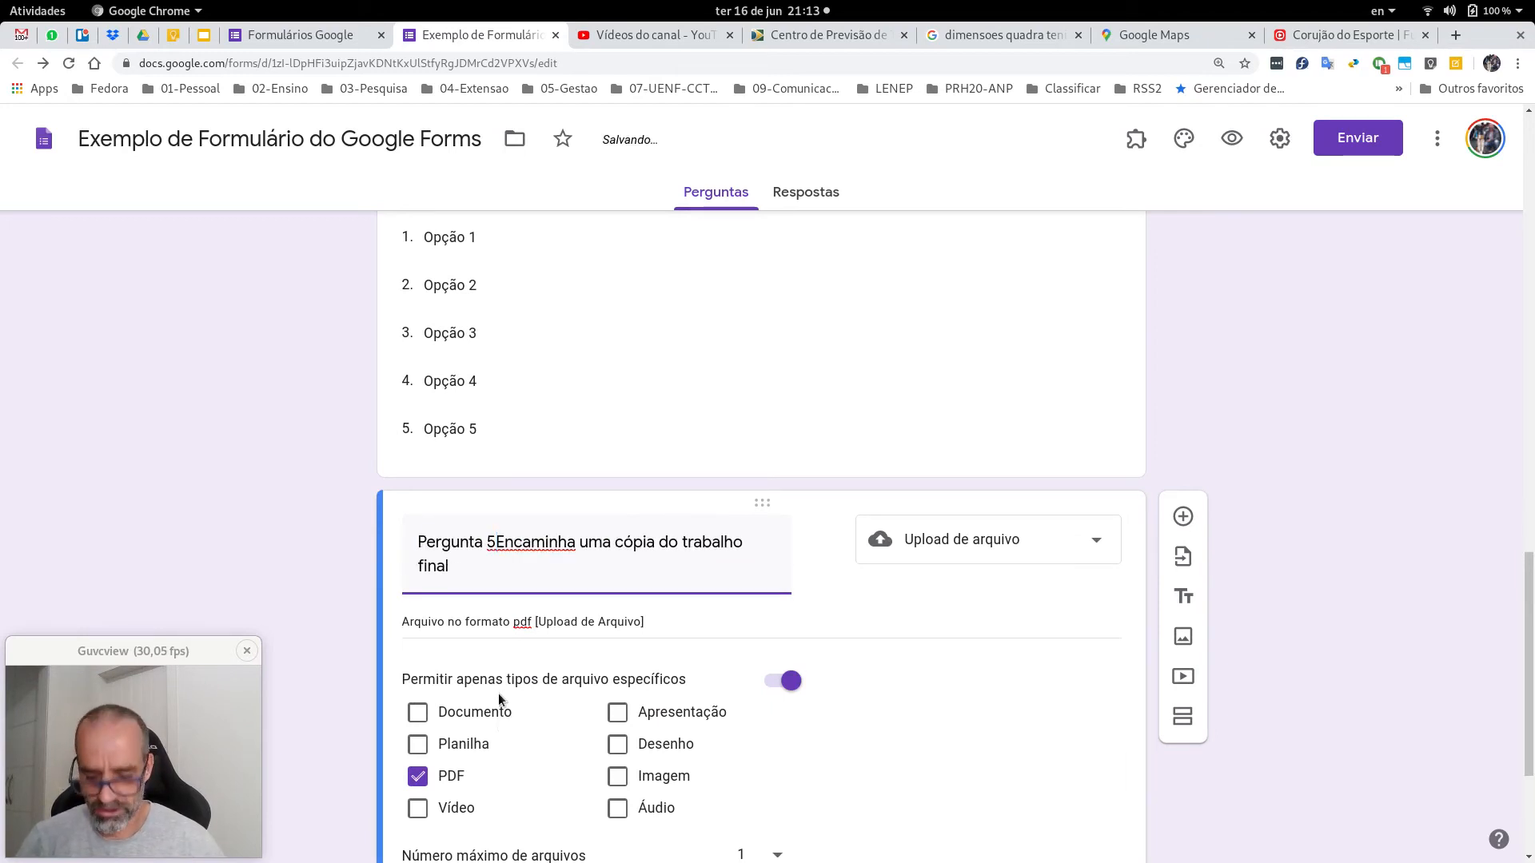
pyautogui.hotkey('shift', 'Left')
pyautogui.write('tipo 6')
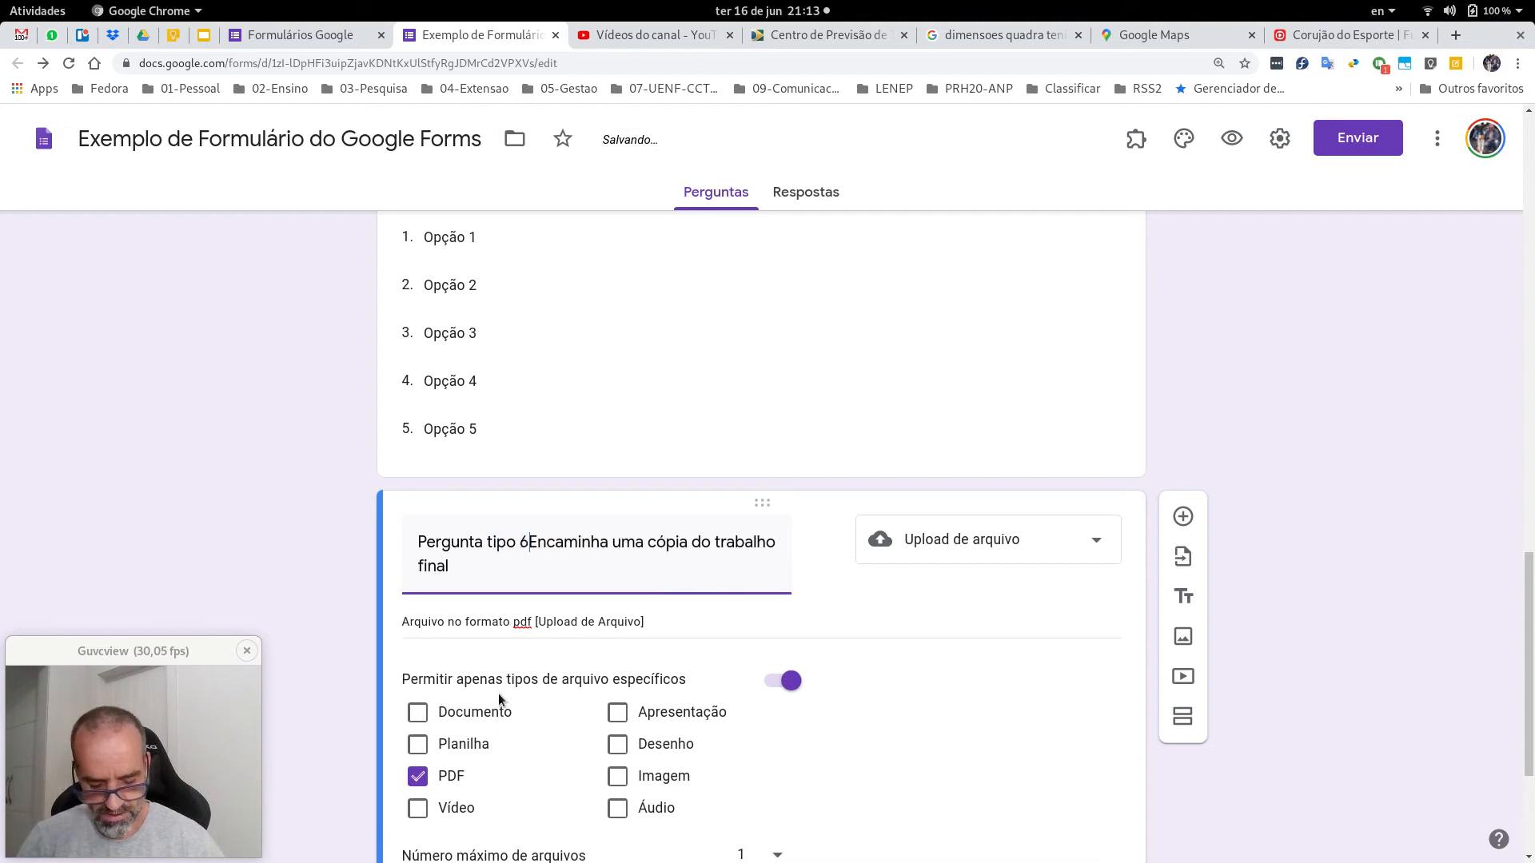
pyautogui.write(' - ')
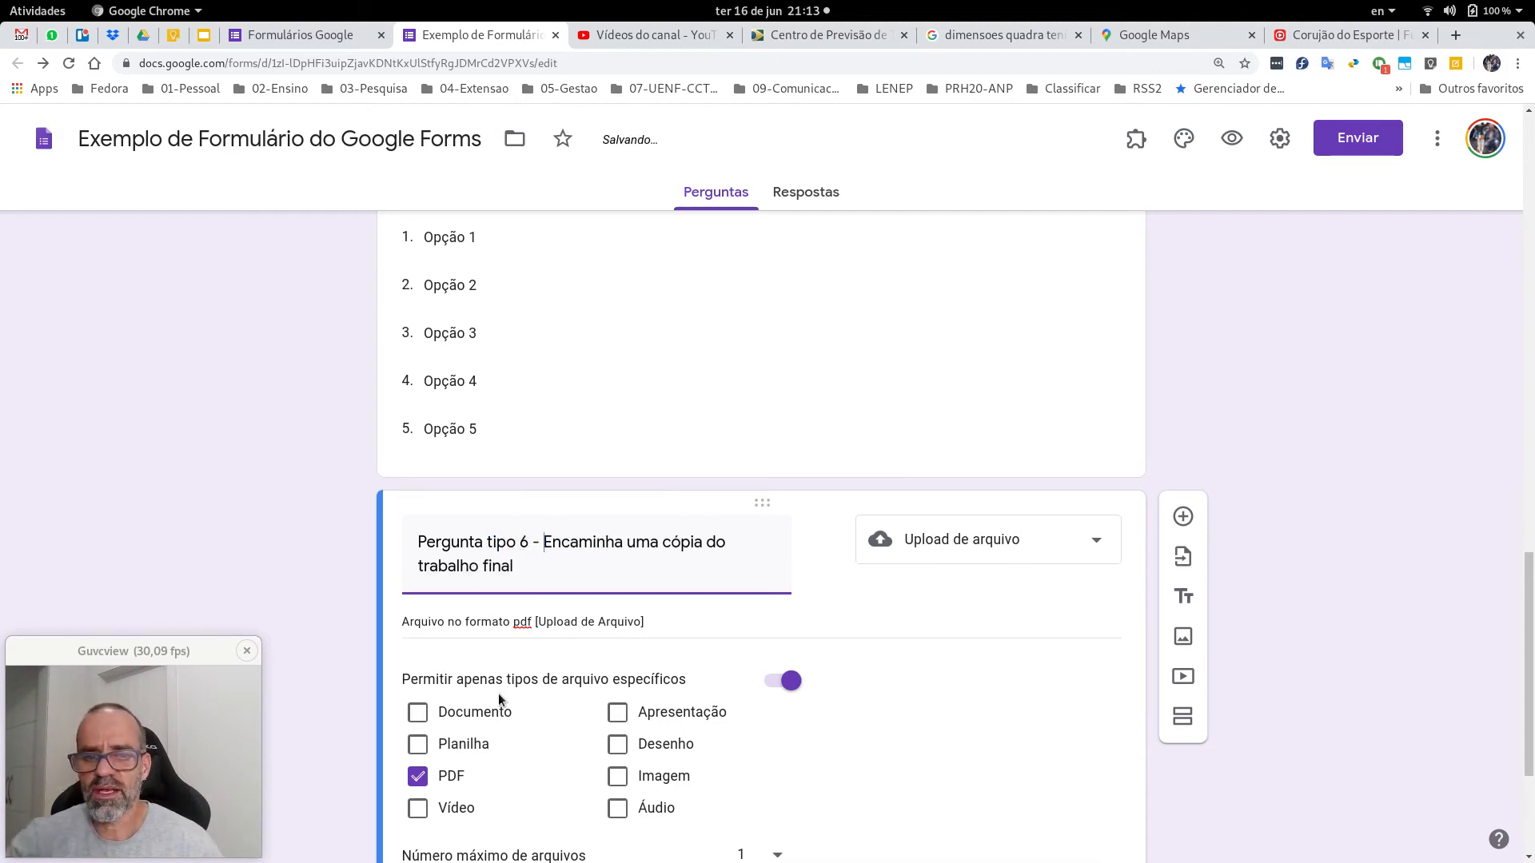
# Step: Reword the file upload question's title so the request reads "Favor encaminhar uma cópia do trabalho final"
pyautogui.write('Favor e')
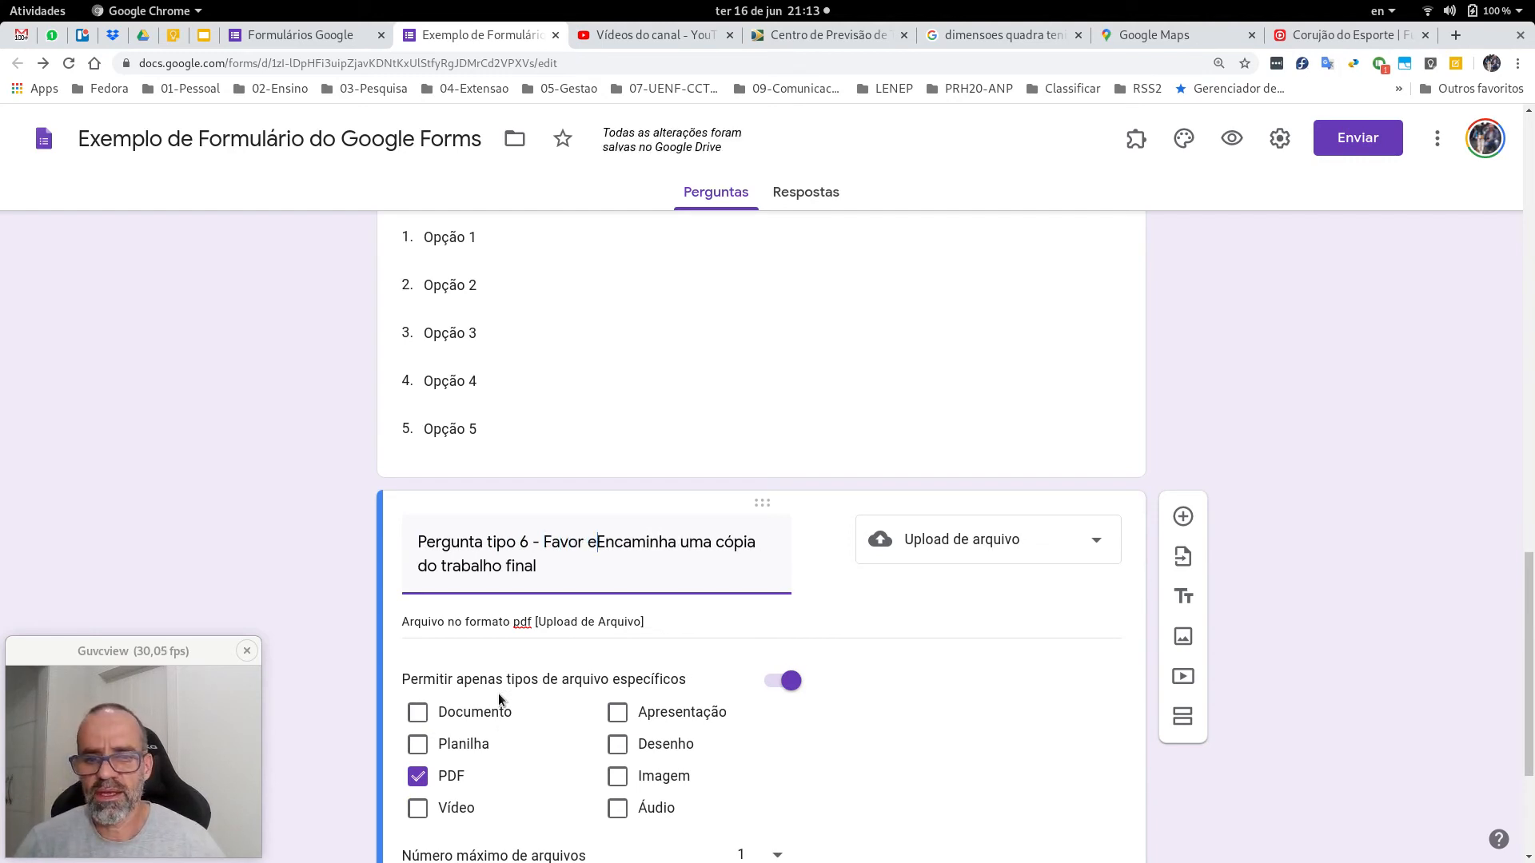
pyautogui.press('Delete')
pyautogui.write('er')
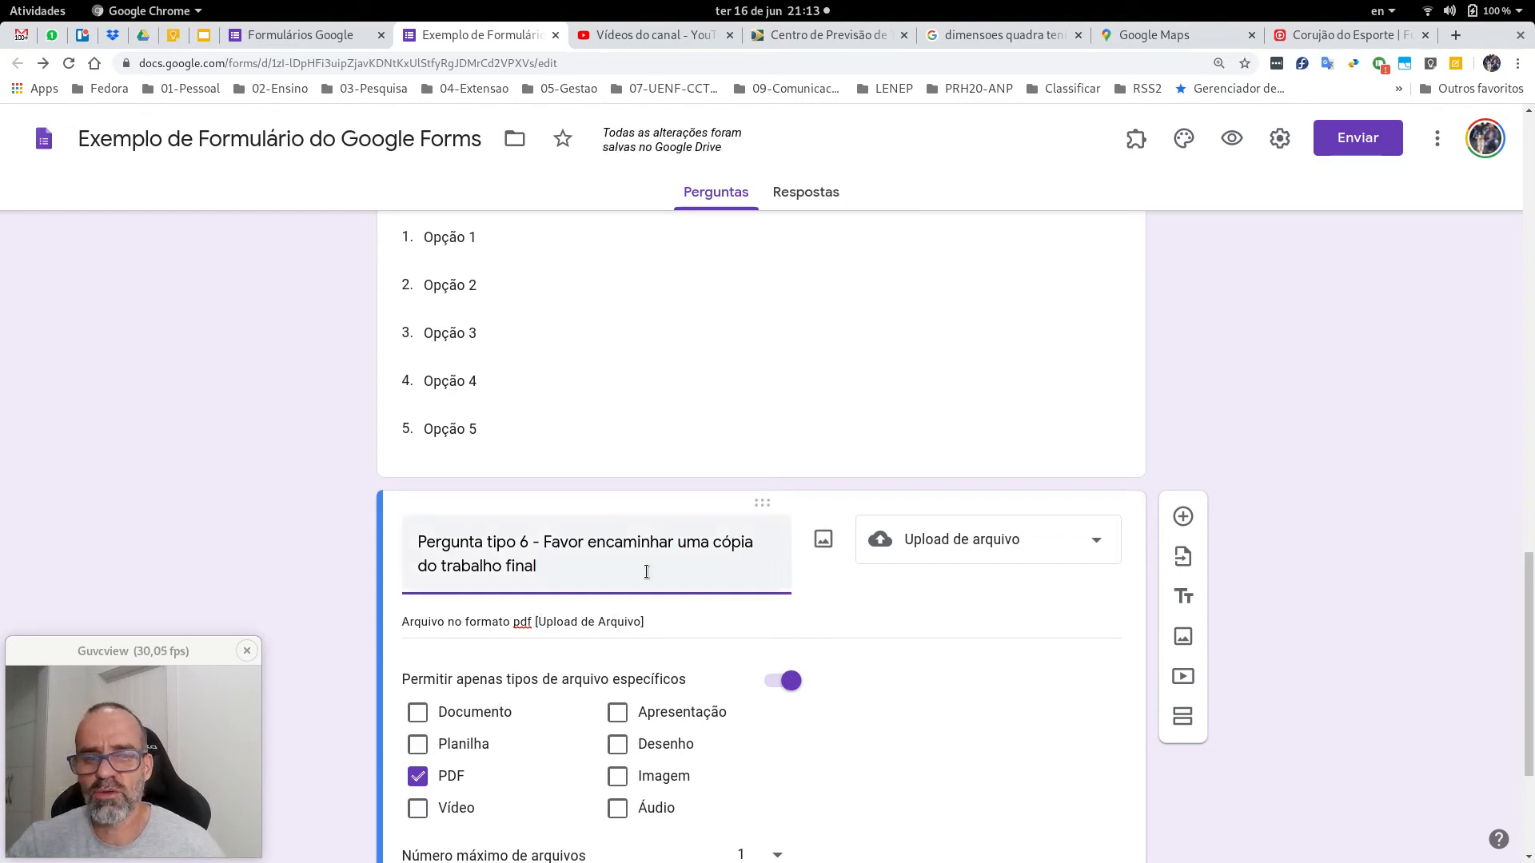
# Step: Add a new question below the file upload question and make it a linear scale (Escala linear)
pyautogui.scroll(-3, 821, 480)
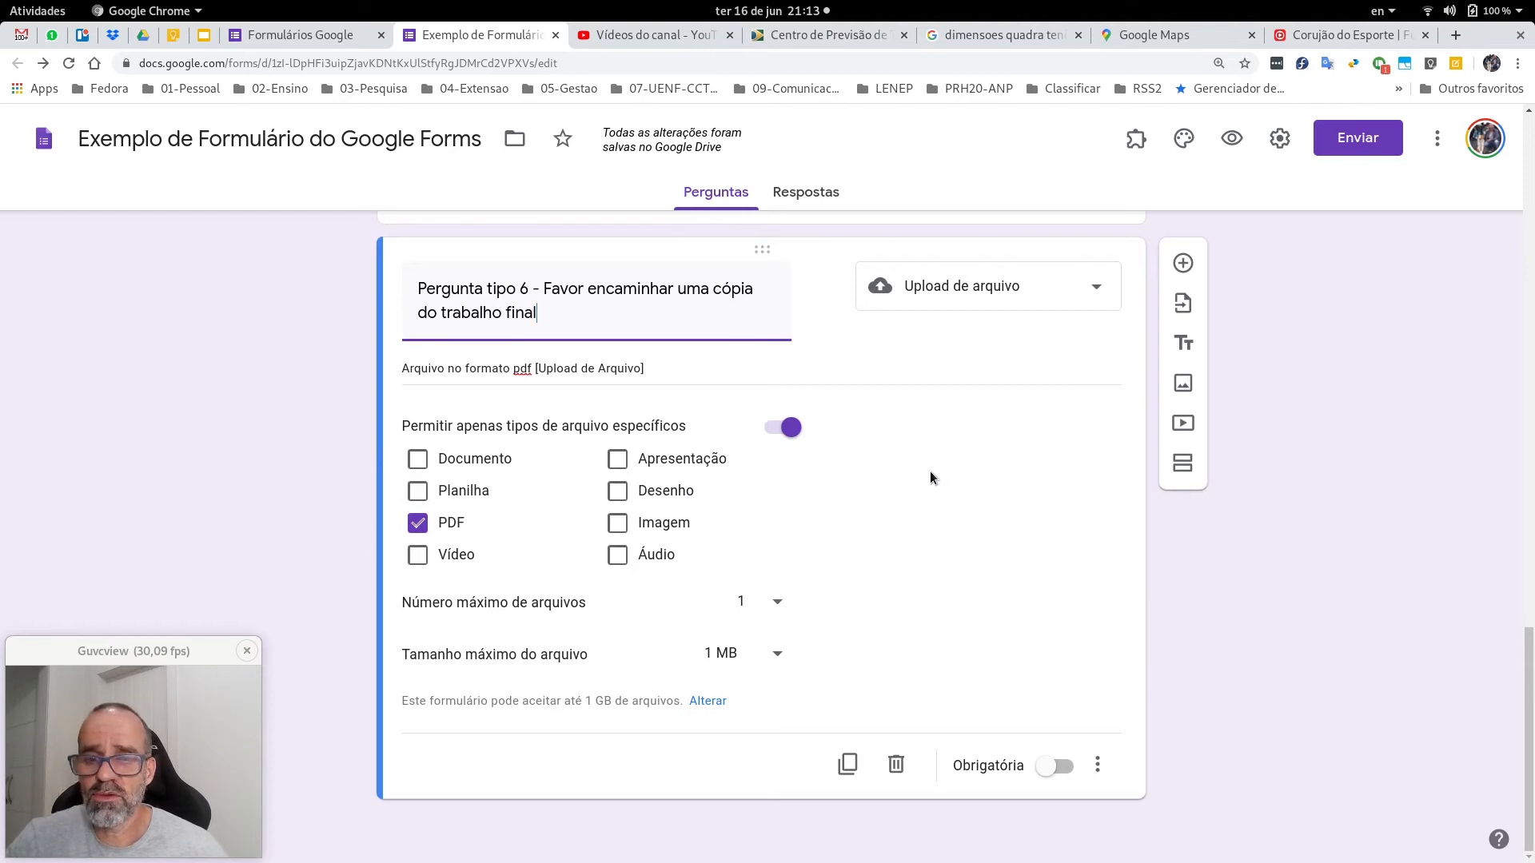
pyautogui.click(1183, 264)
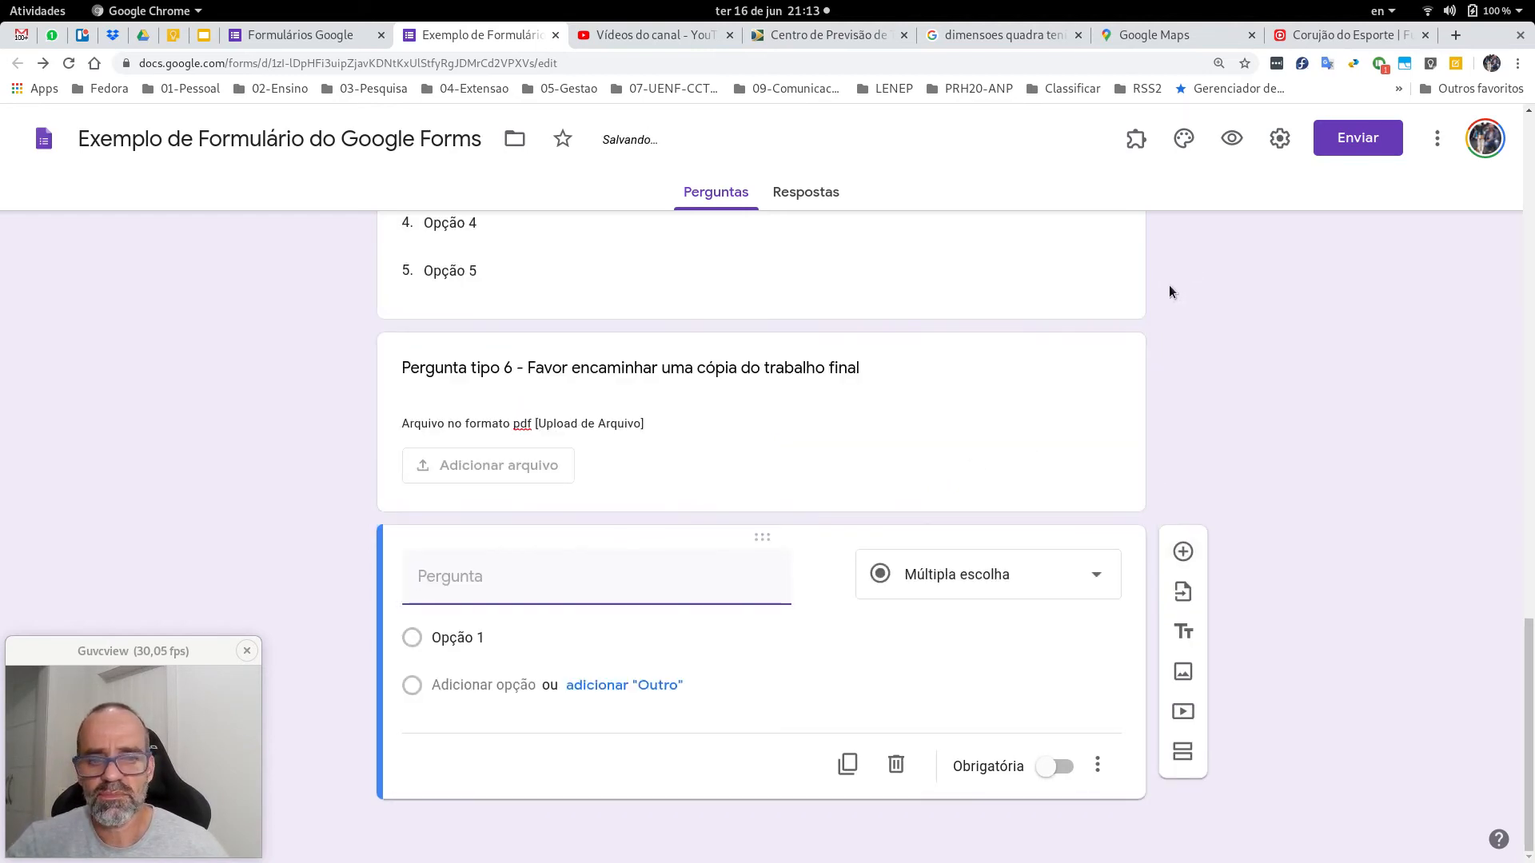
pyautogui.click(897, 570)
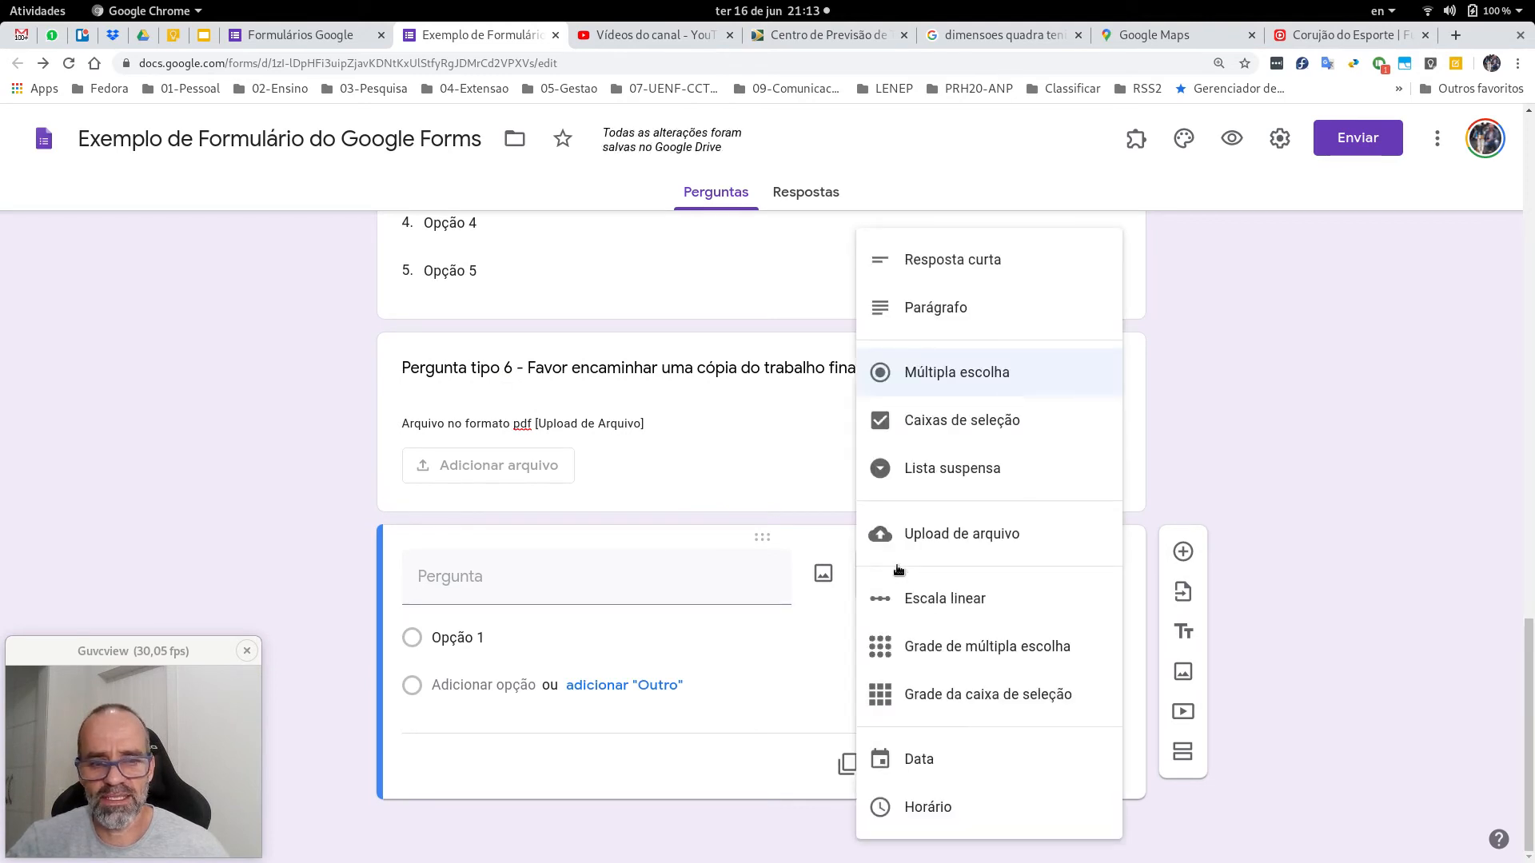
pyautogui.click(904, 596)
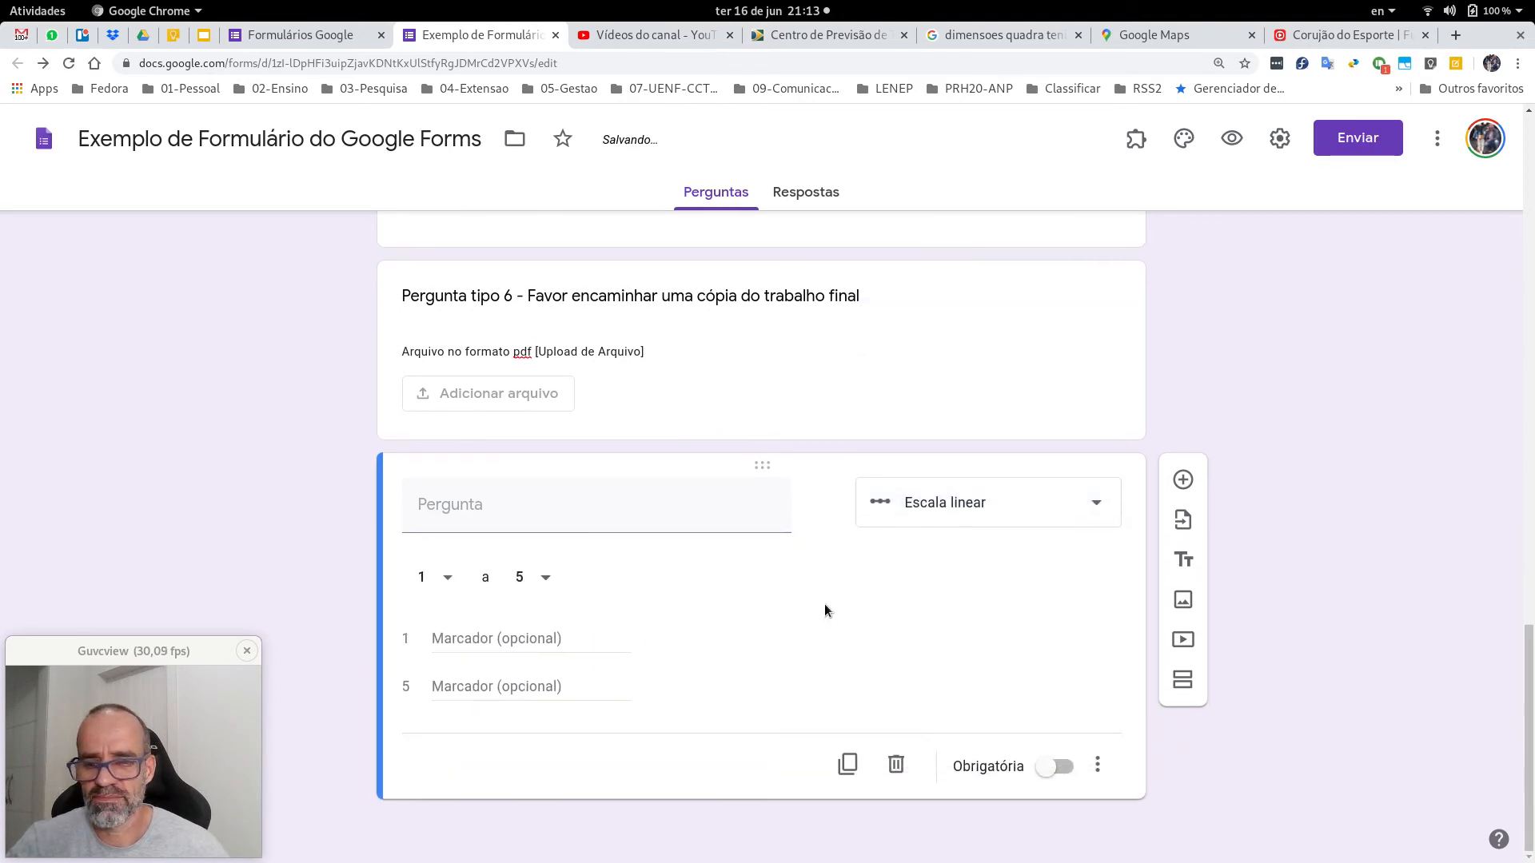
# Step: Title the linear scale question "Pergunta 7 - Você esta gostando das aulas?"
pyautogui.click(563, 498)
pyautogui.write('Você')
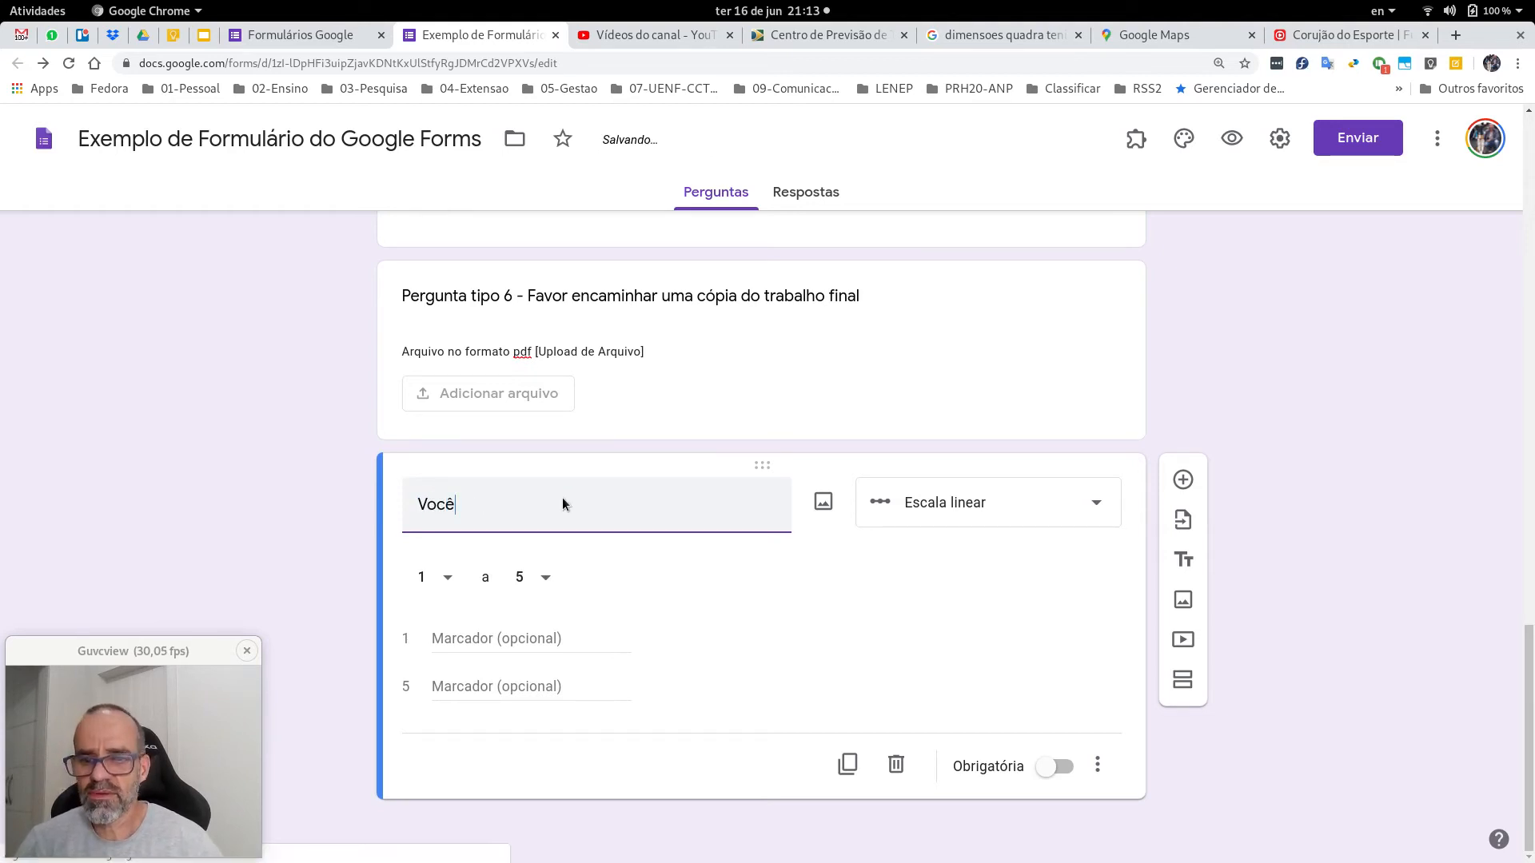
pyautogui.doubleClick(563, 498)
pyautogui.write('Pergunta 5')
pyautogui.hotkey('shift', 'Left')
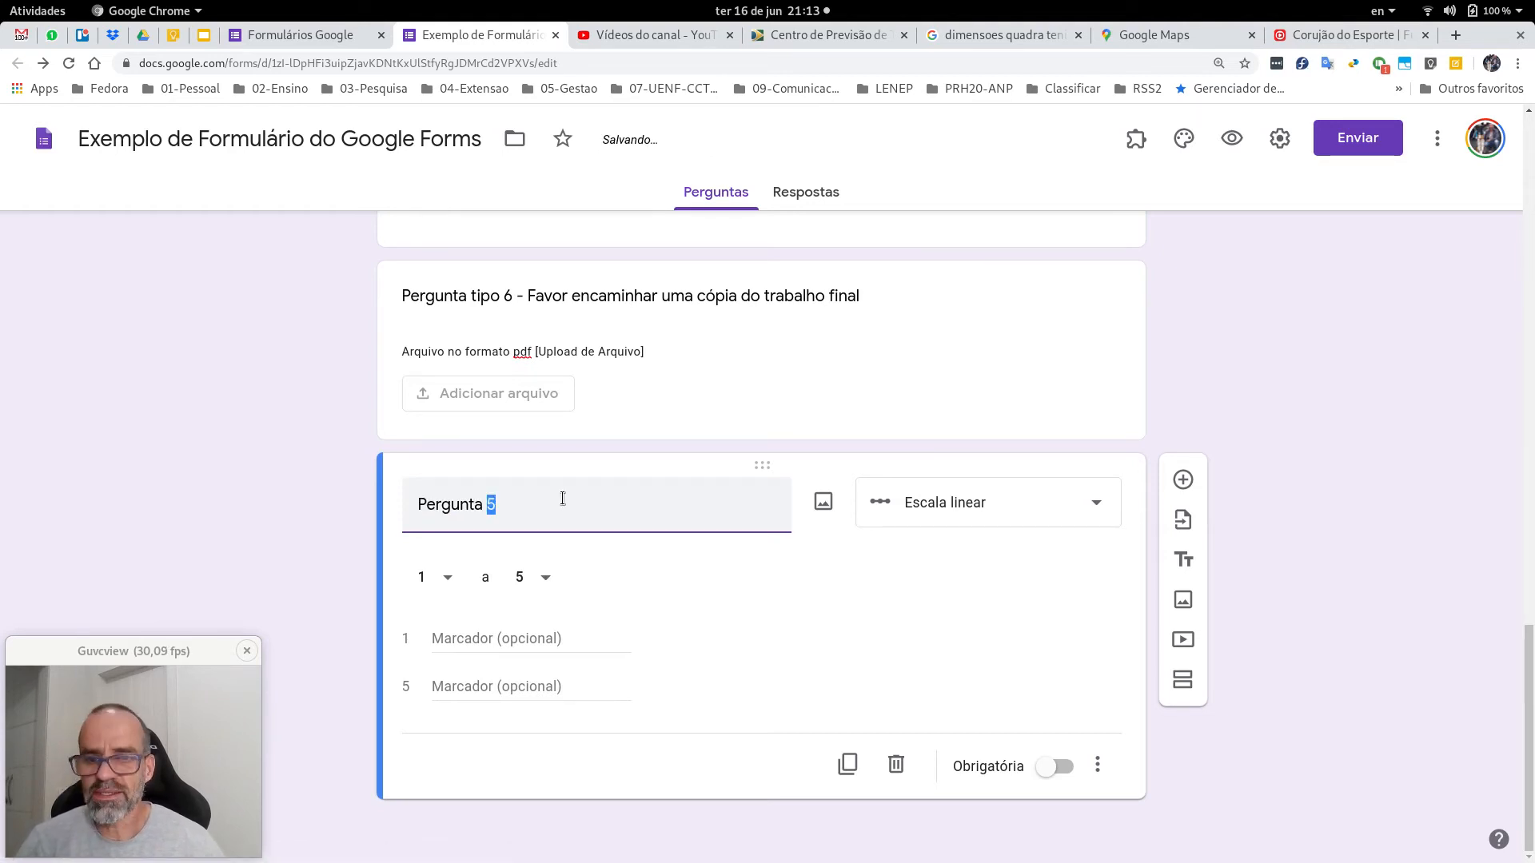
pyautogui.write('6')
pyautogui.write('7')
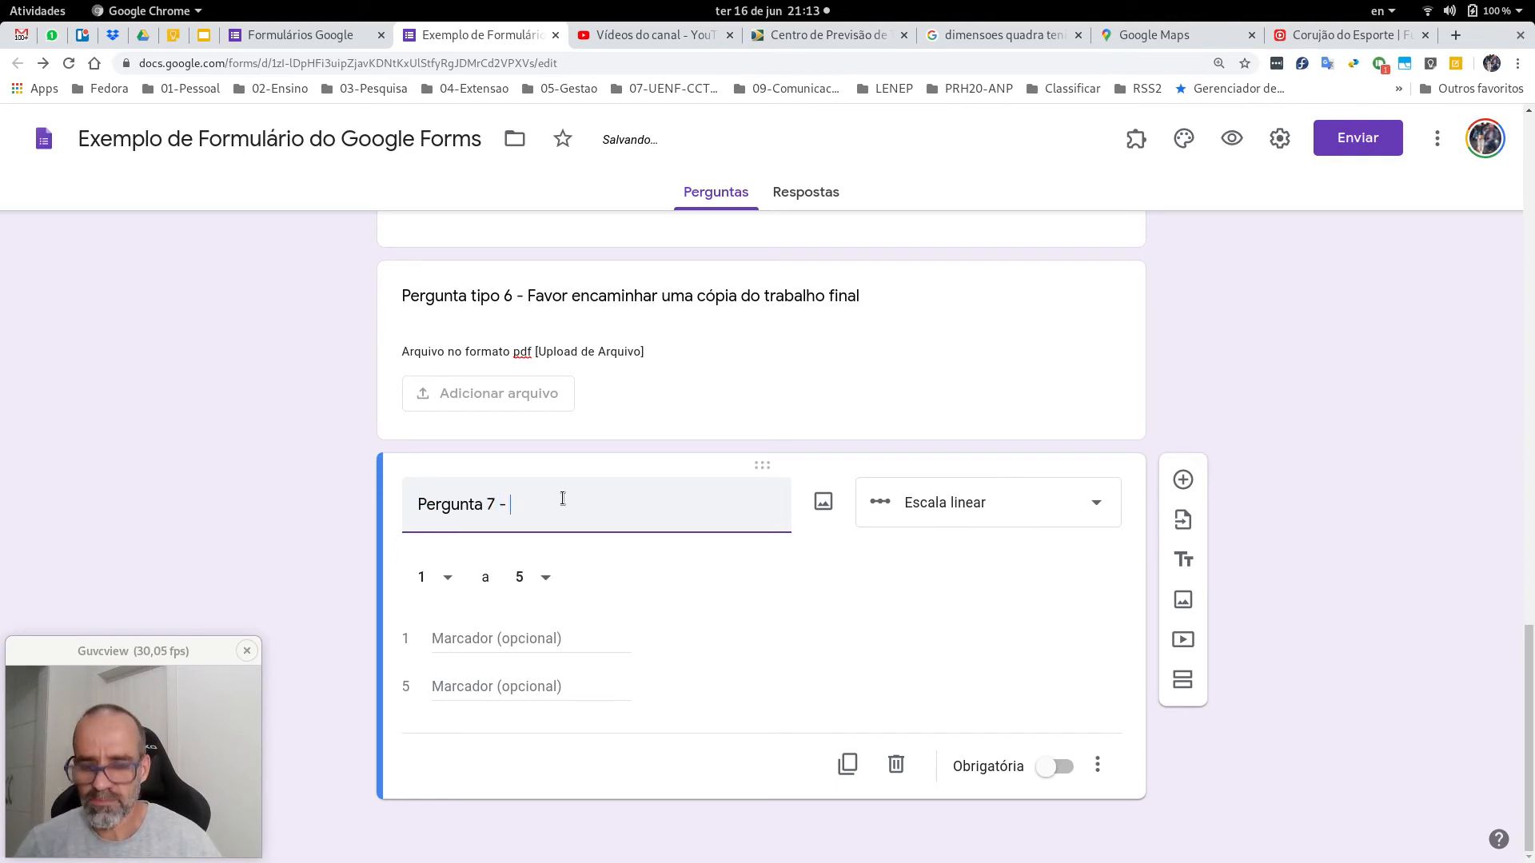
pyautogui.write(' -')
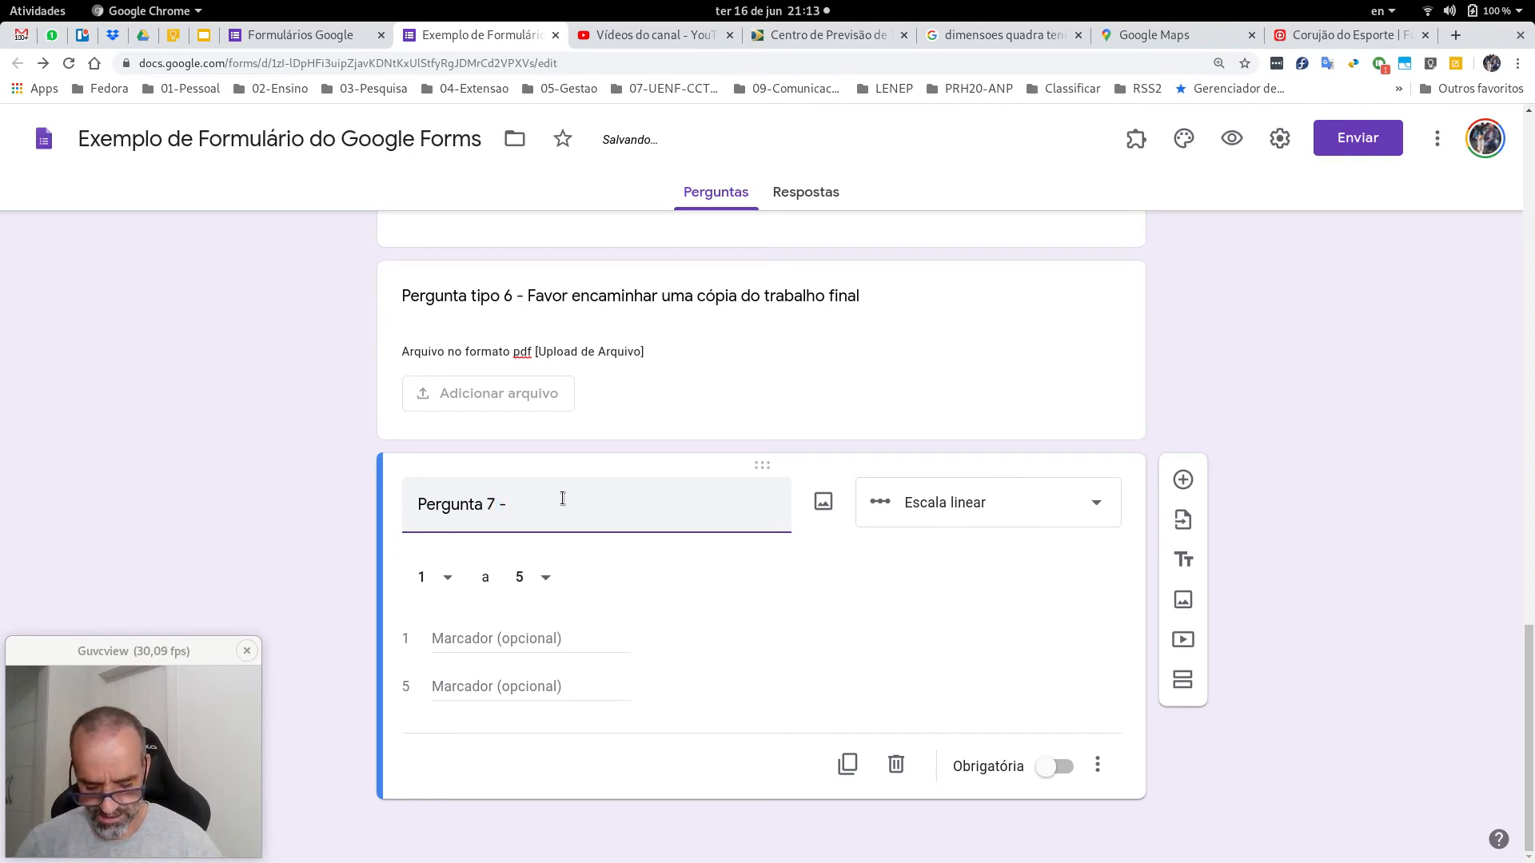
pyautogui.write(' Vo')
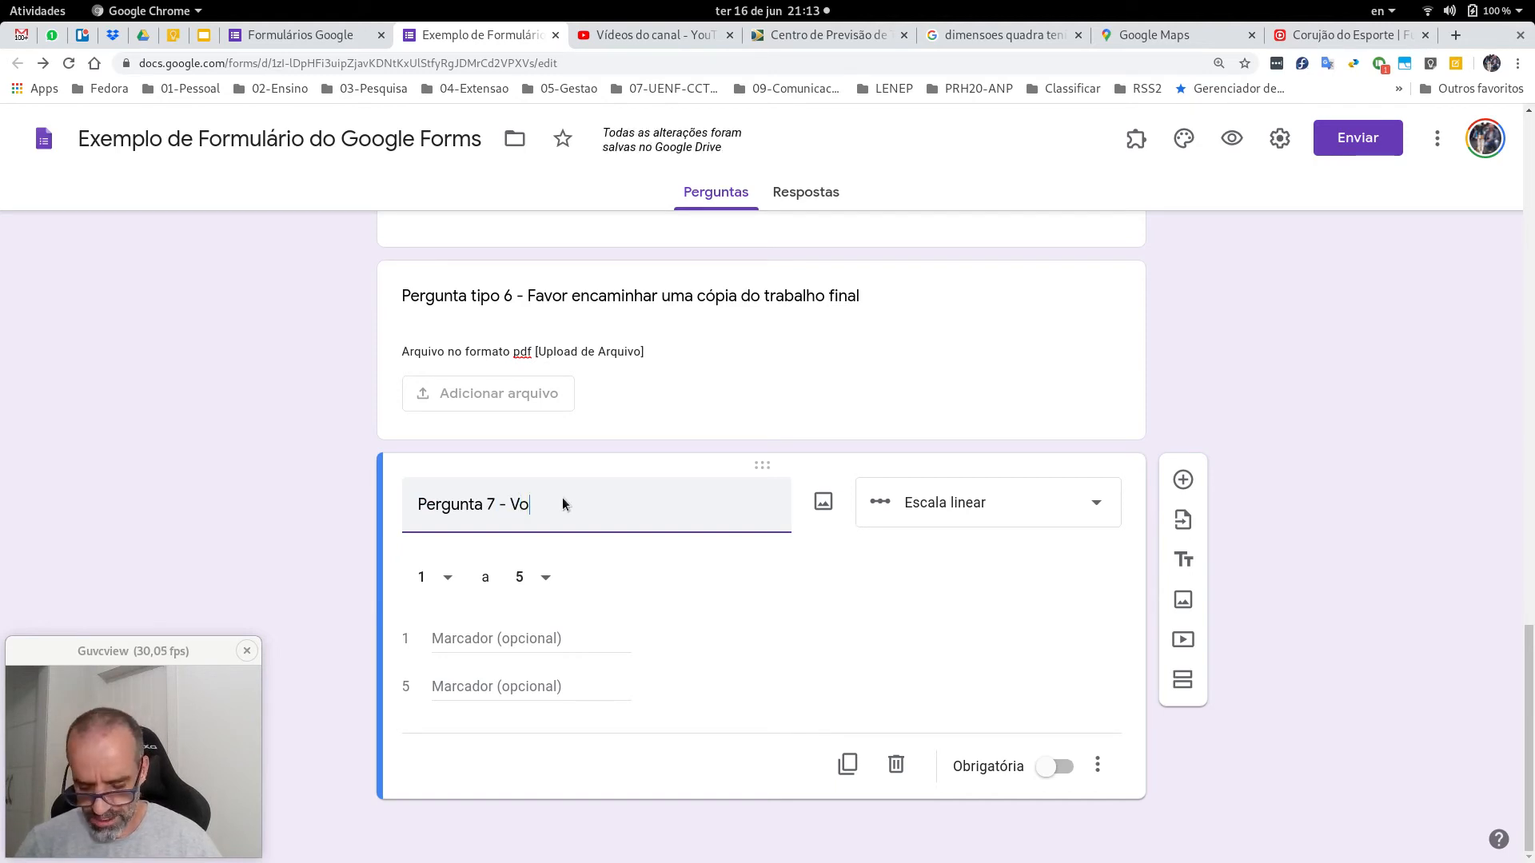
pyautogui.write('cê')
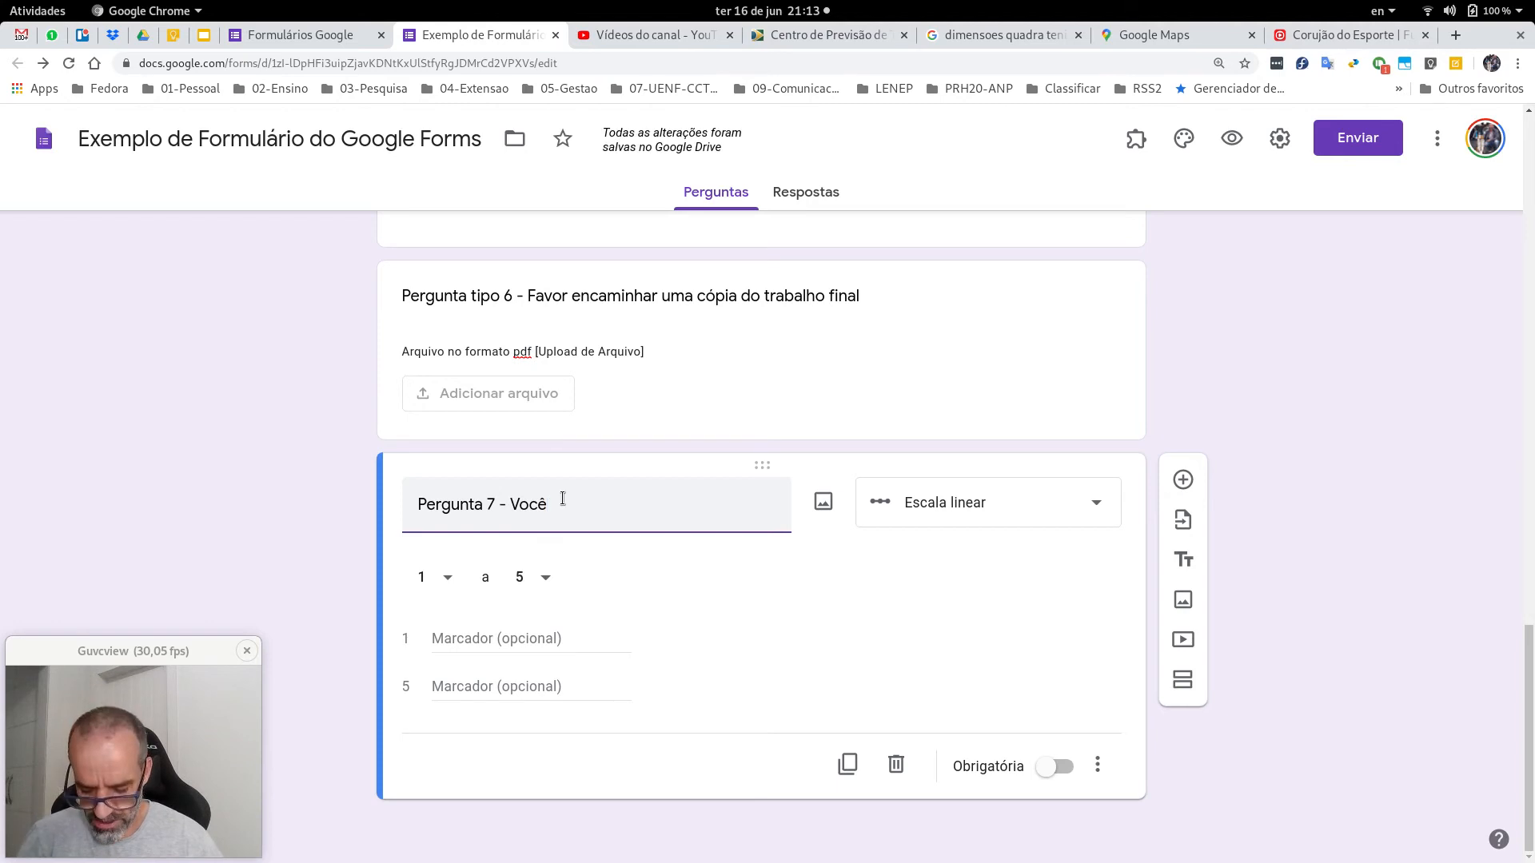
pyautogui.write(' esta gostando ')
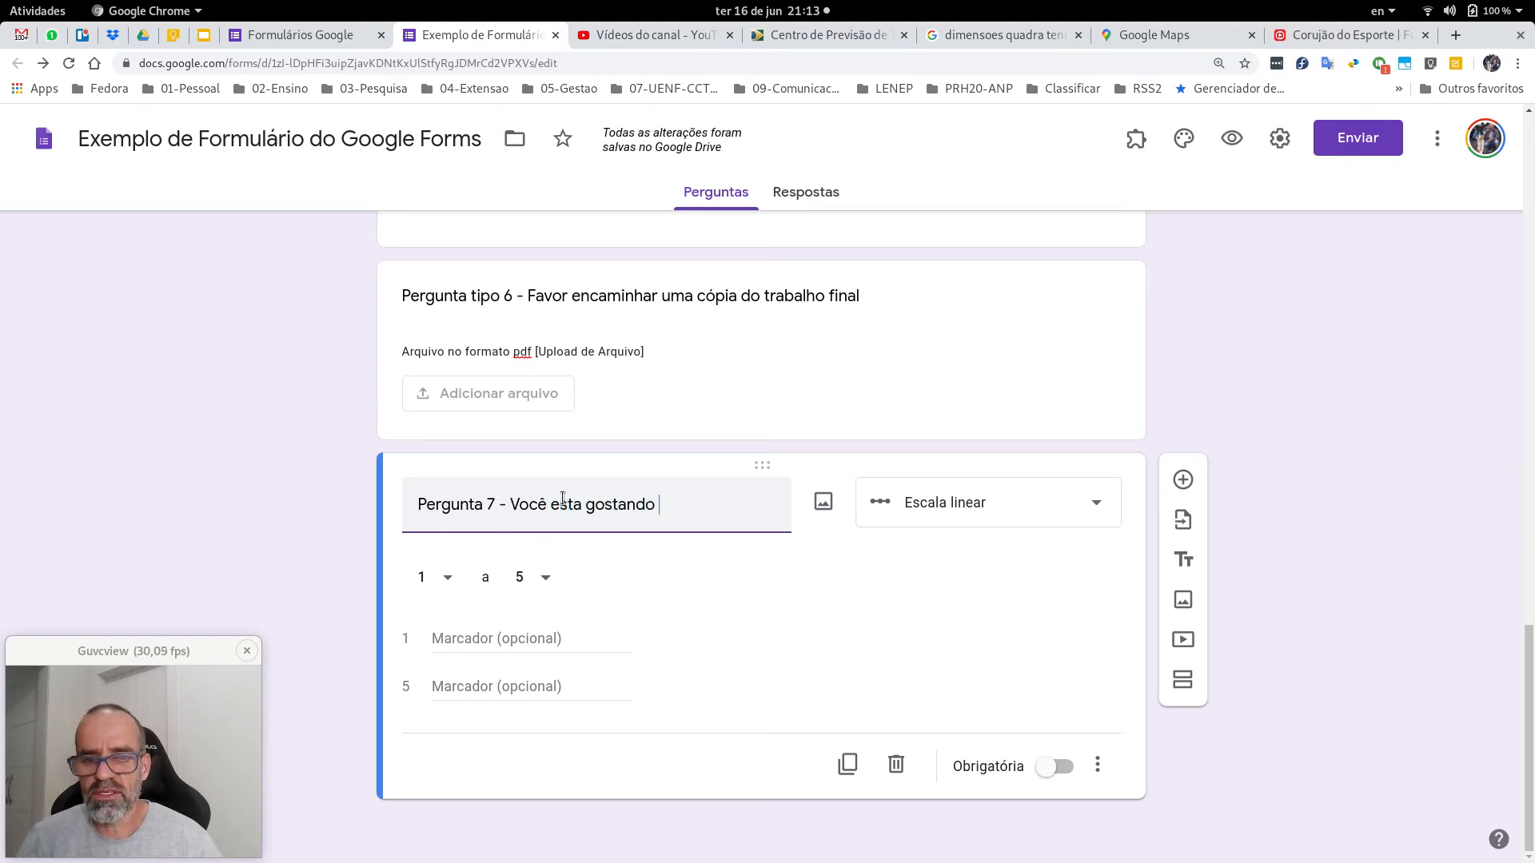
pyautogui.write('das aulas?')
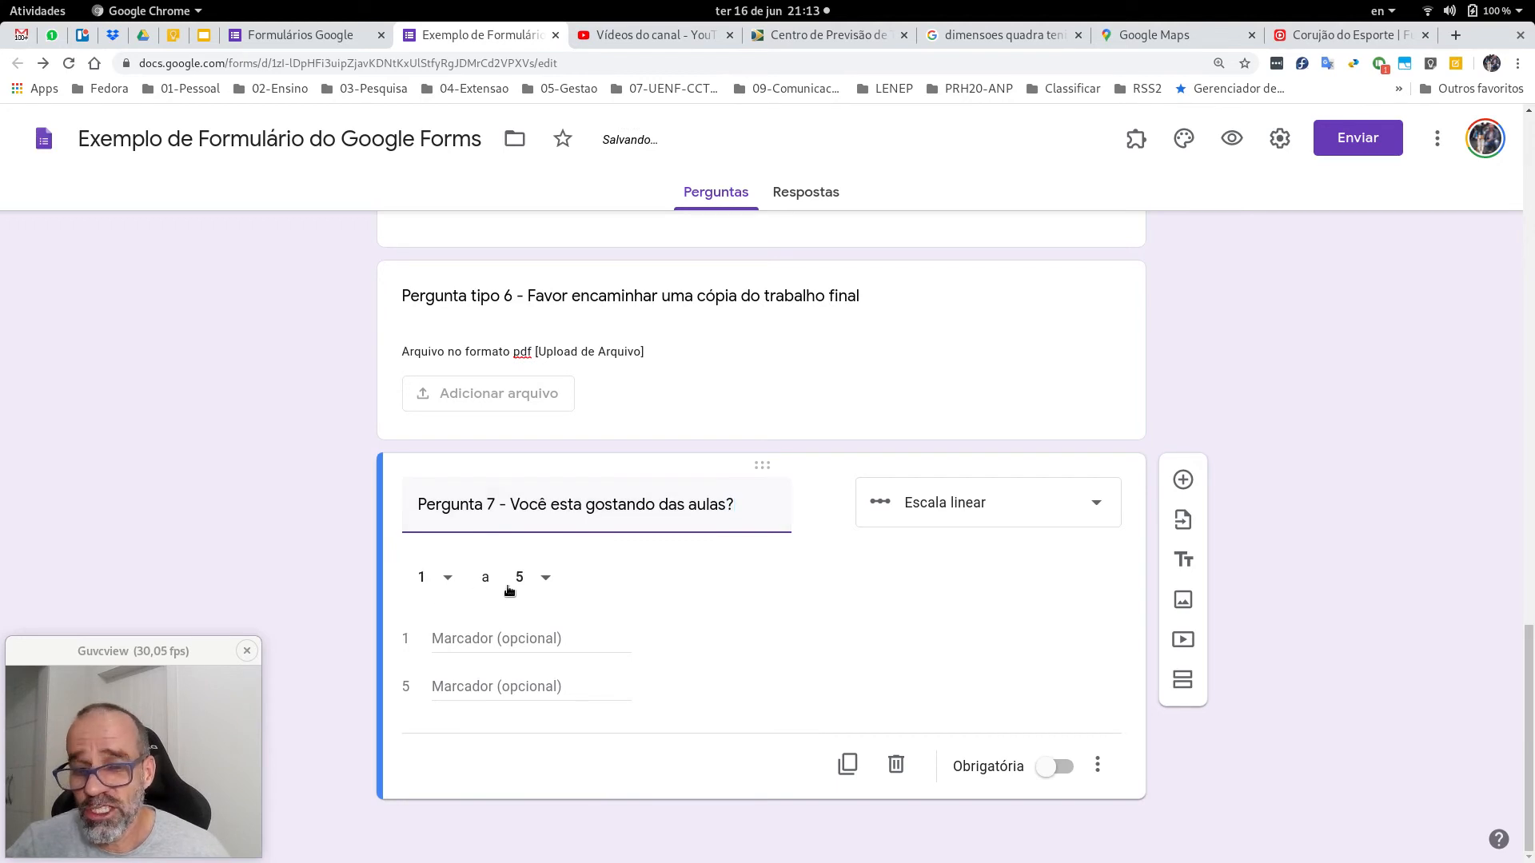
# Step: Keep the linear scale's lower end at 1 and set its upper end to 10
pyautogui.click(447, 578)
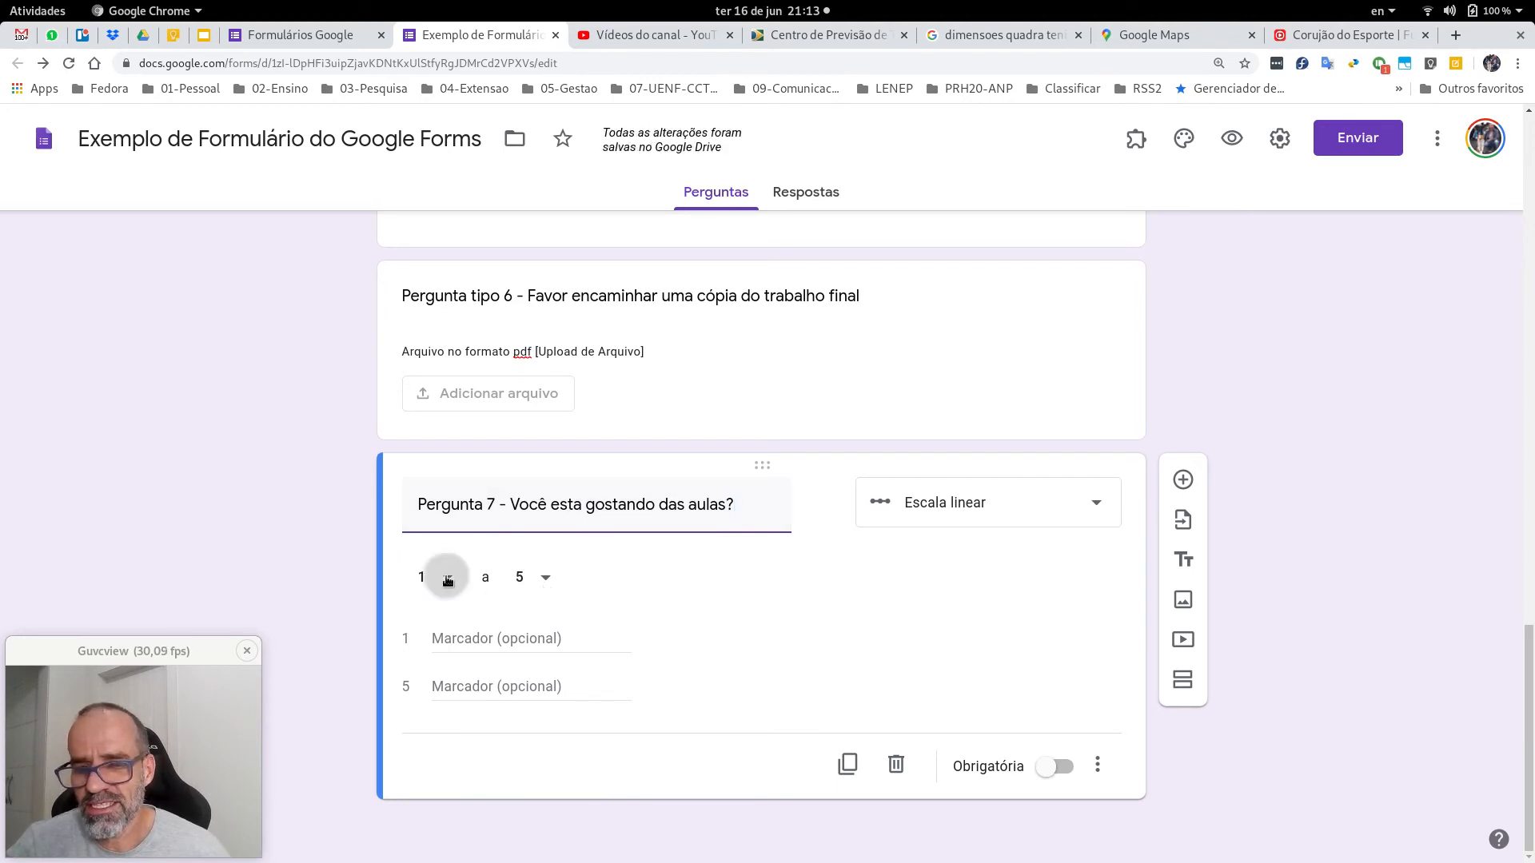
pyautogui.click(447, 579)
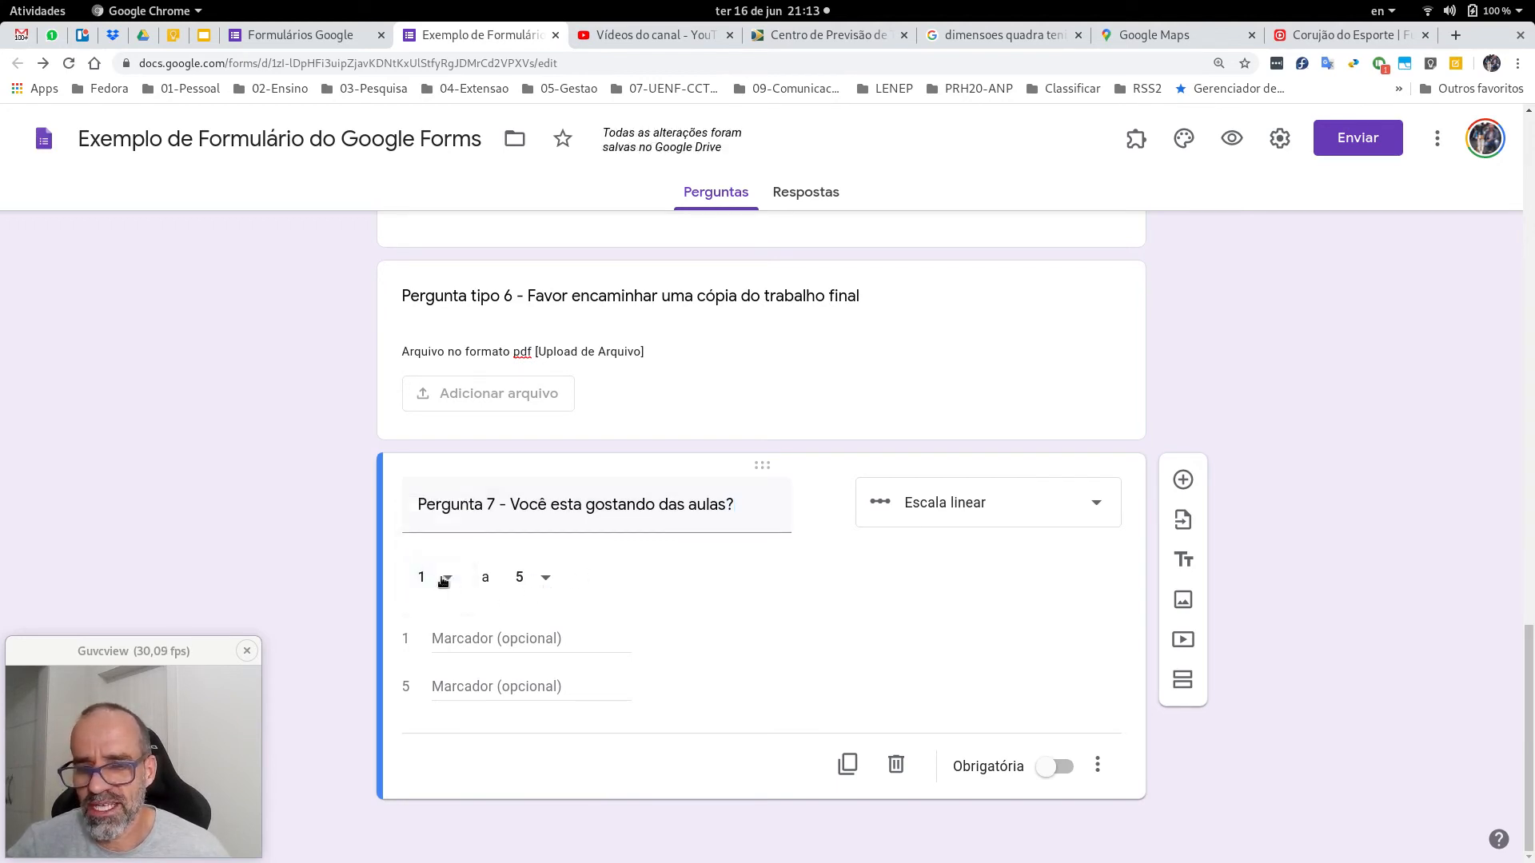
pyautogui.click(536, 579)
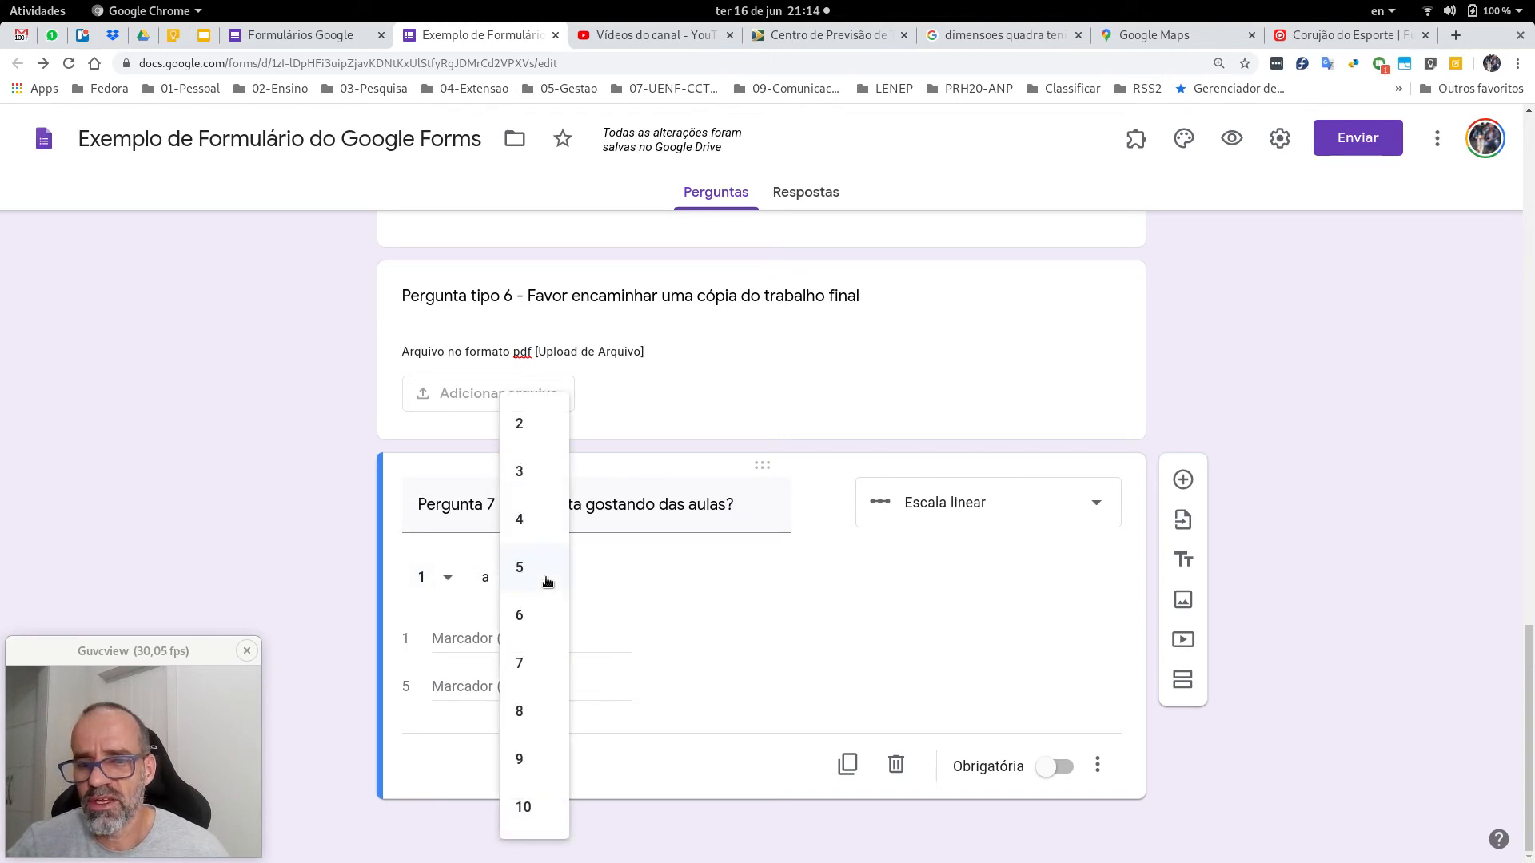
pyautogui.click(524, 811)
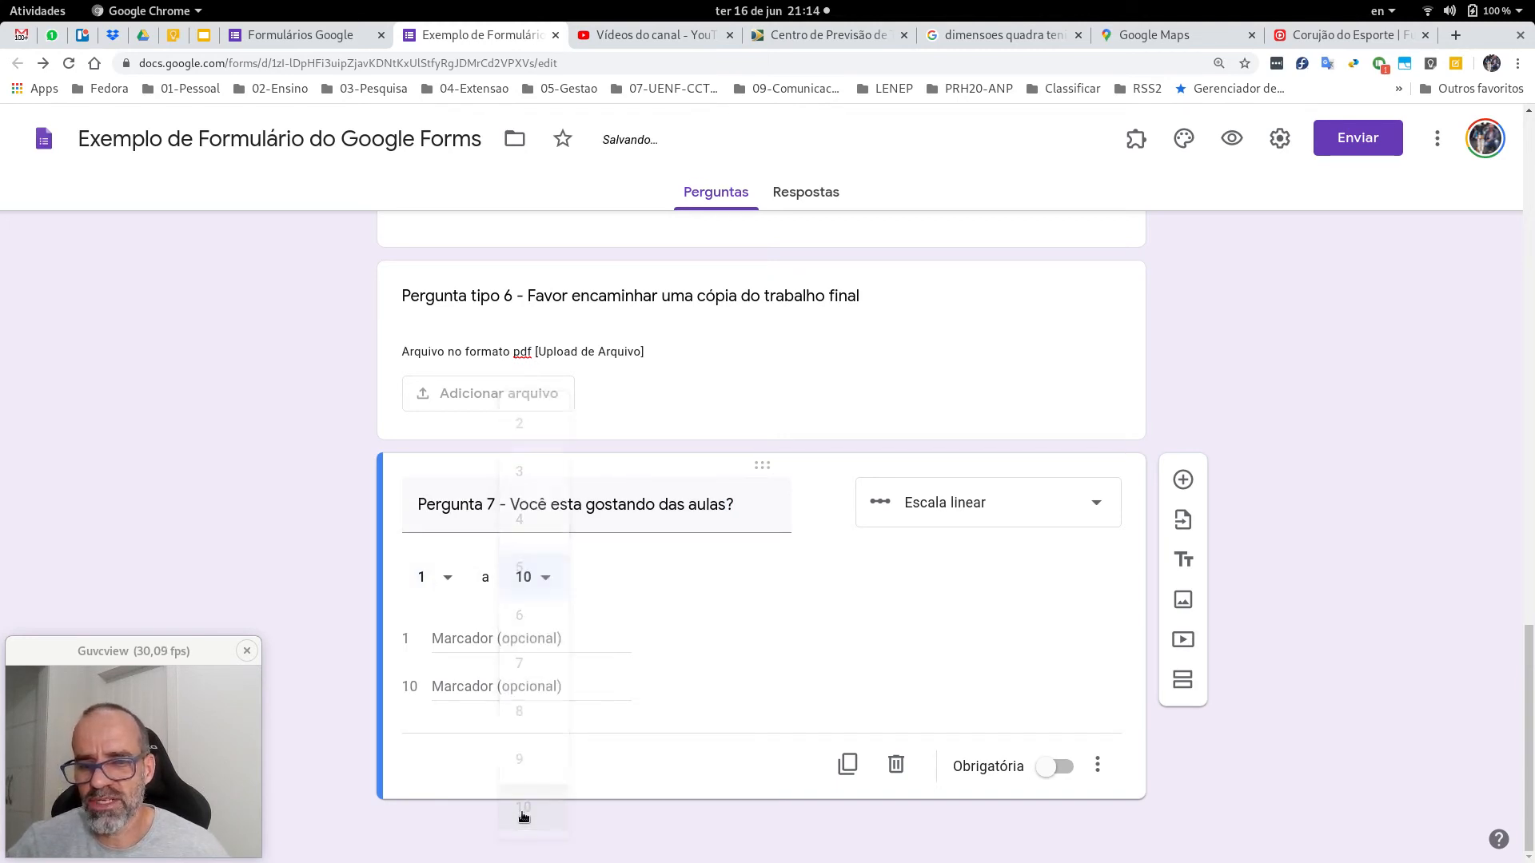
# Step: Label scale value 1 "A aula esta muito ruim" and scale value 10 "A aula esta ótima - parabéns!"
pyautogui.click(474, 638)
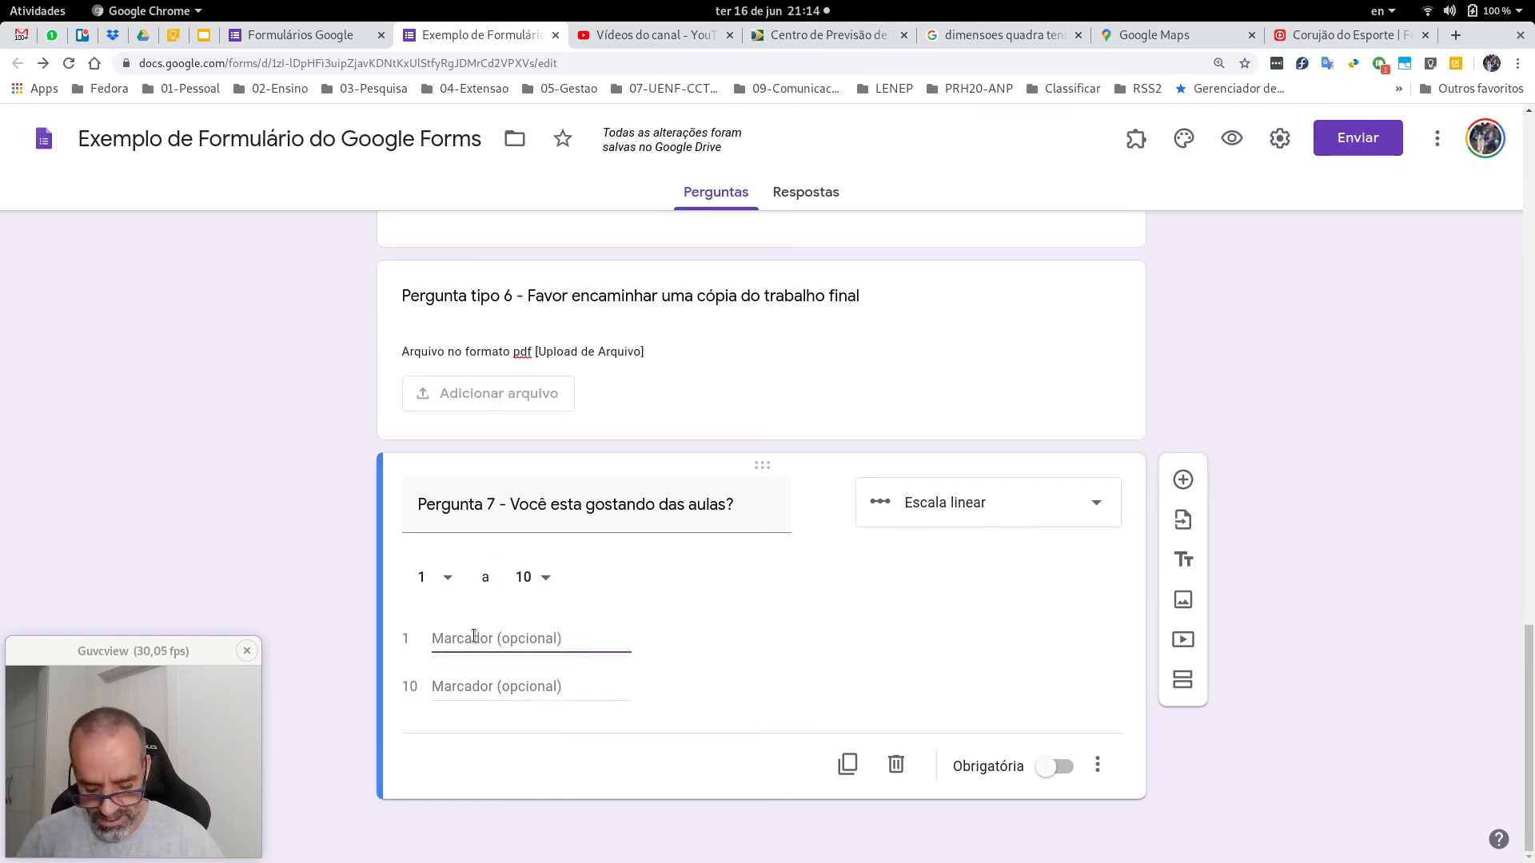
pyautogui.write('A au')
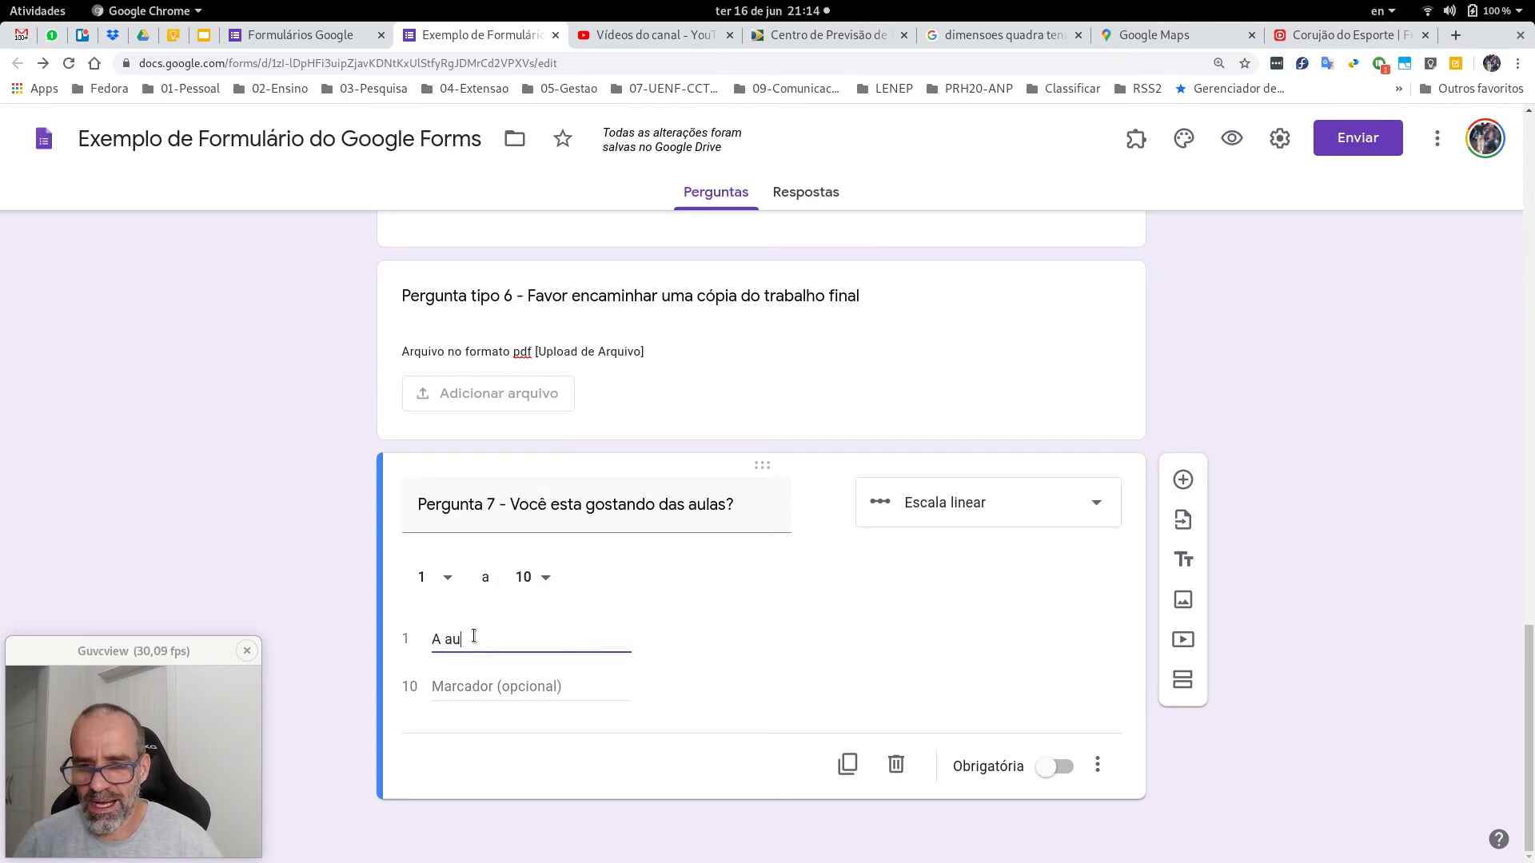
pyautogui.write('la esta mui')
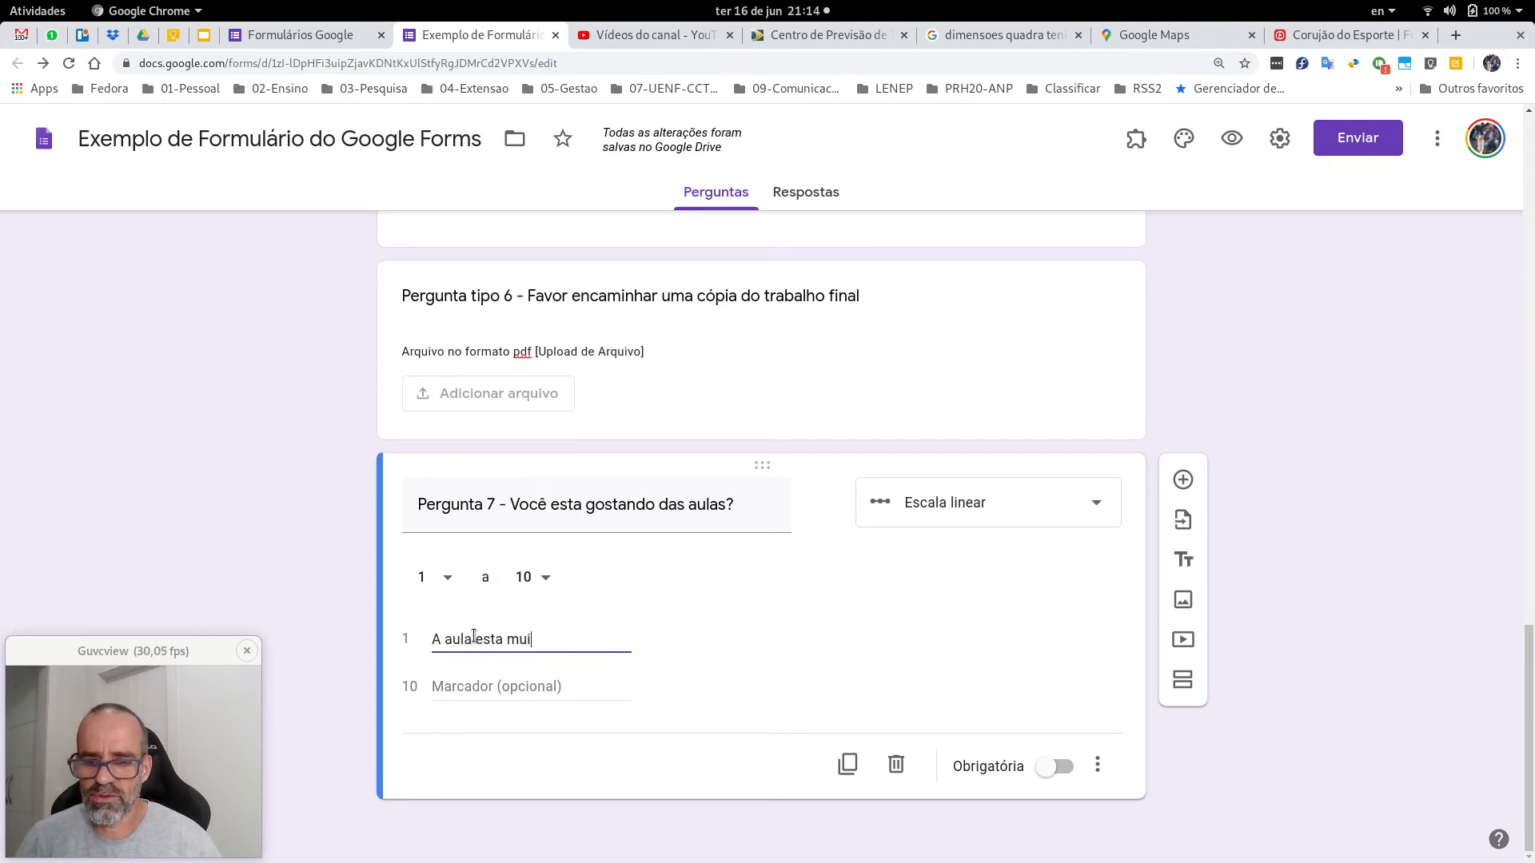
pyautogui.write('to ruim')
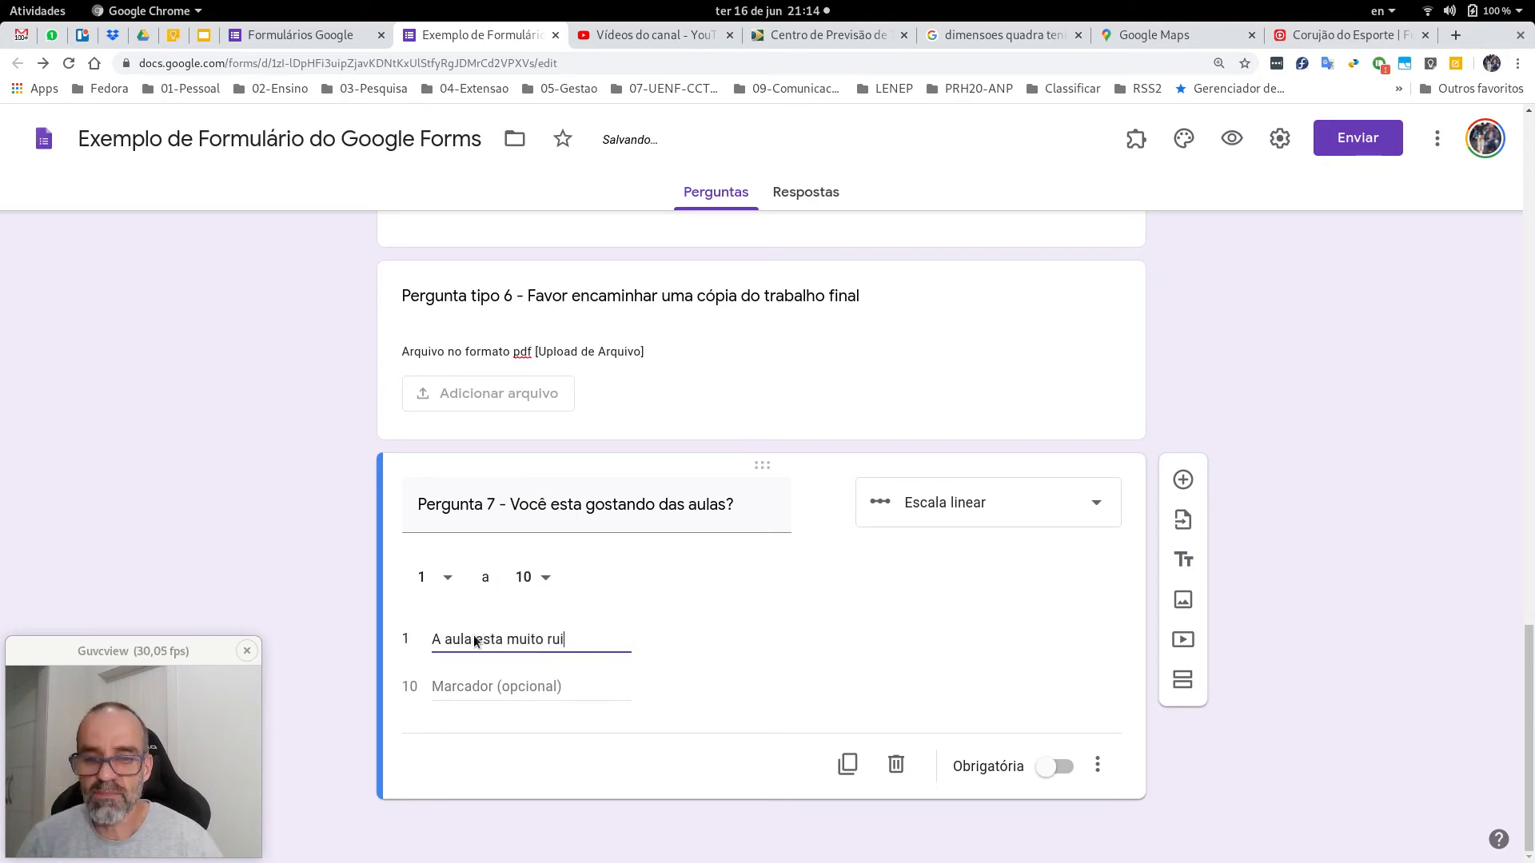
pyautogui.press('Tab')
pyautogui.write('A aula es')
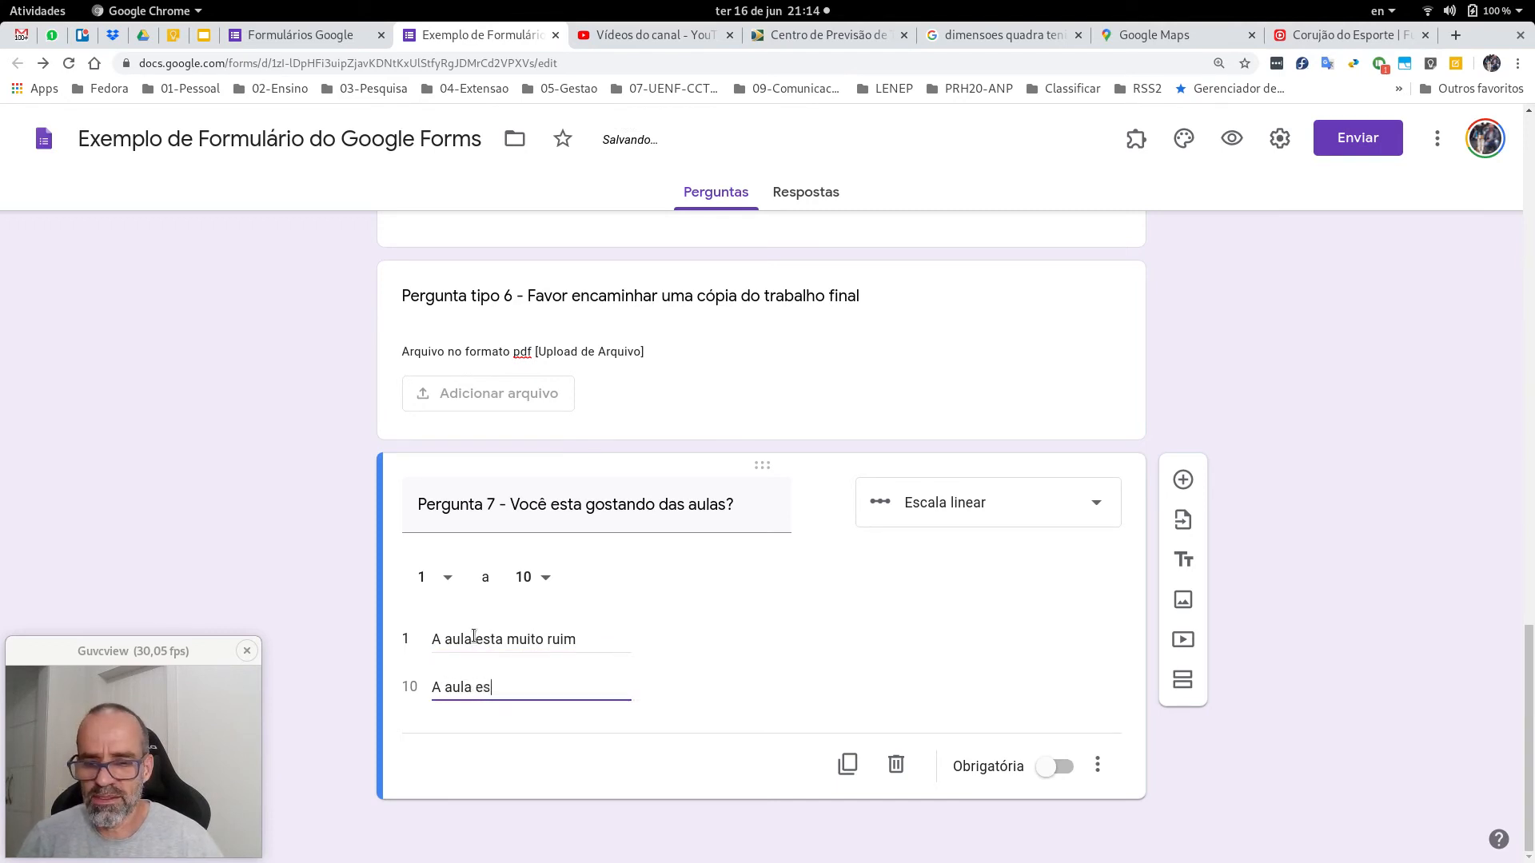
pyautogui.write('ta ótim')
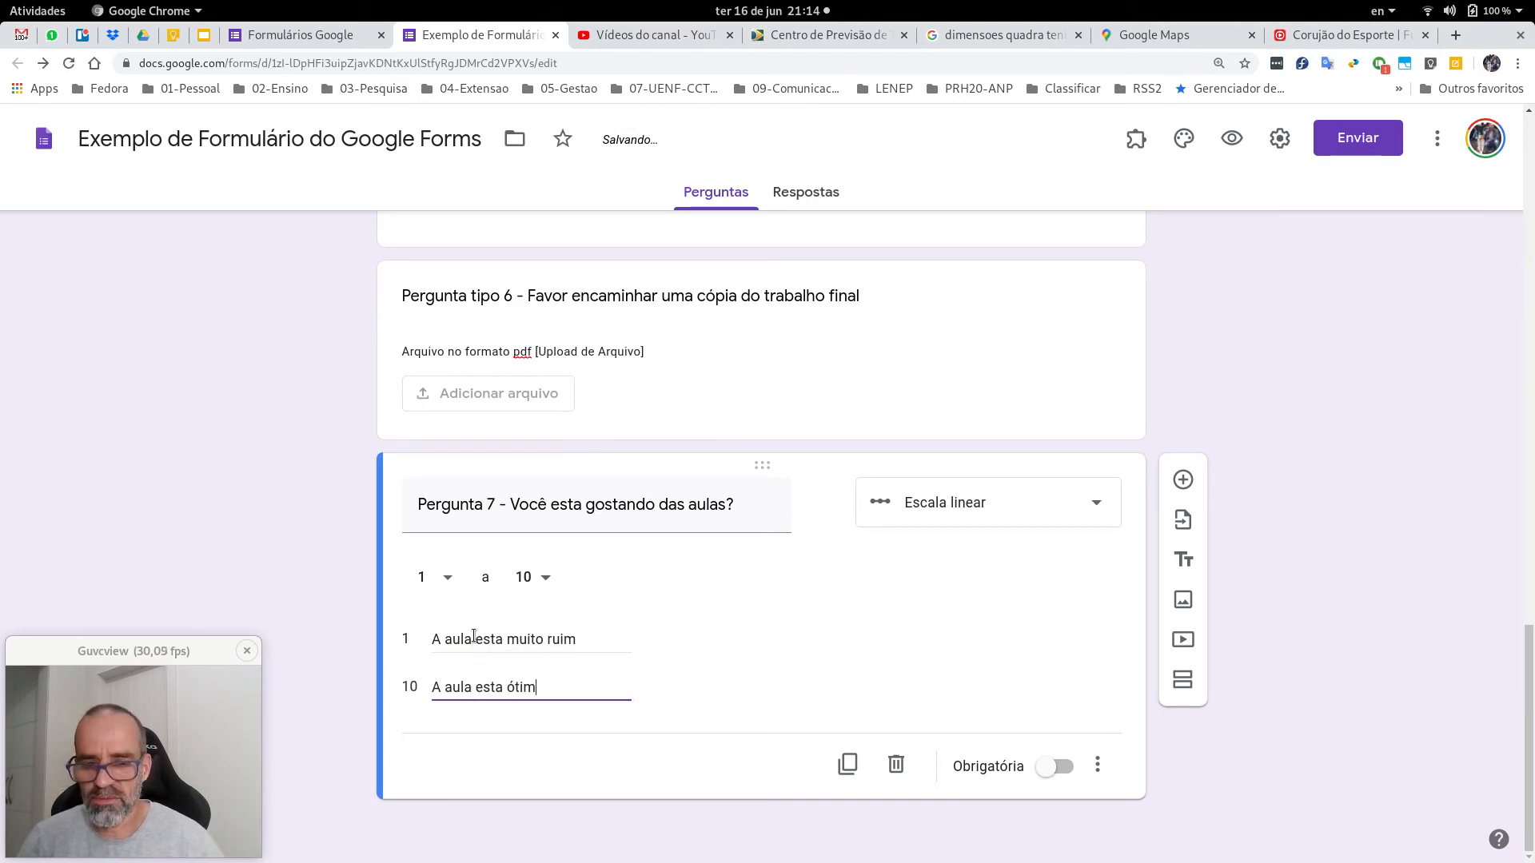
pyautogui.write('a - parabéns!')
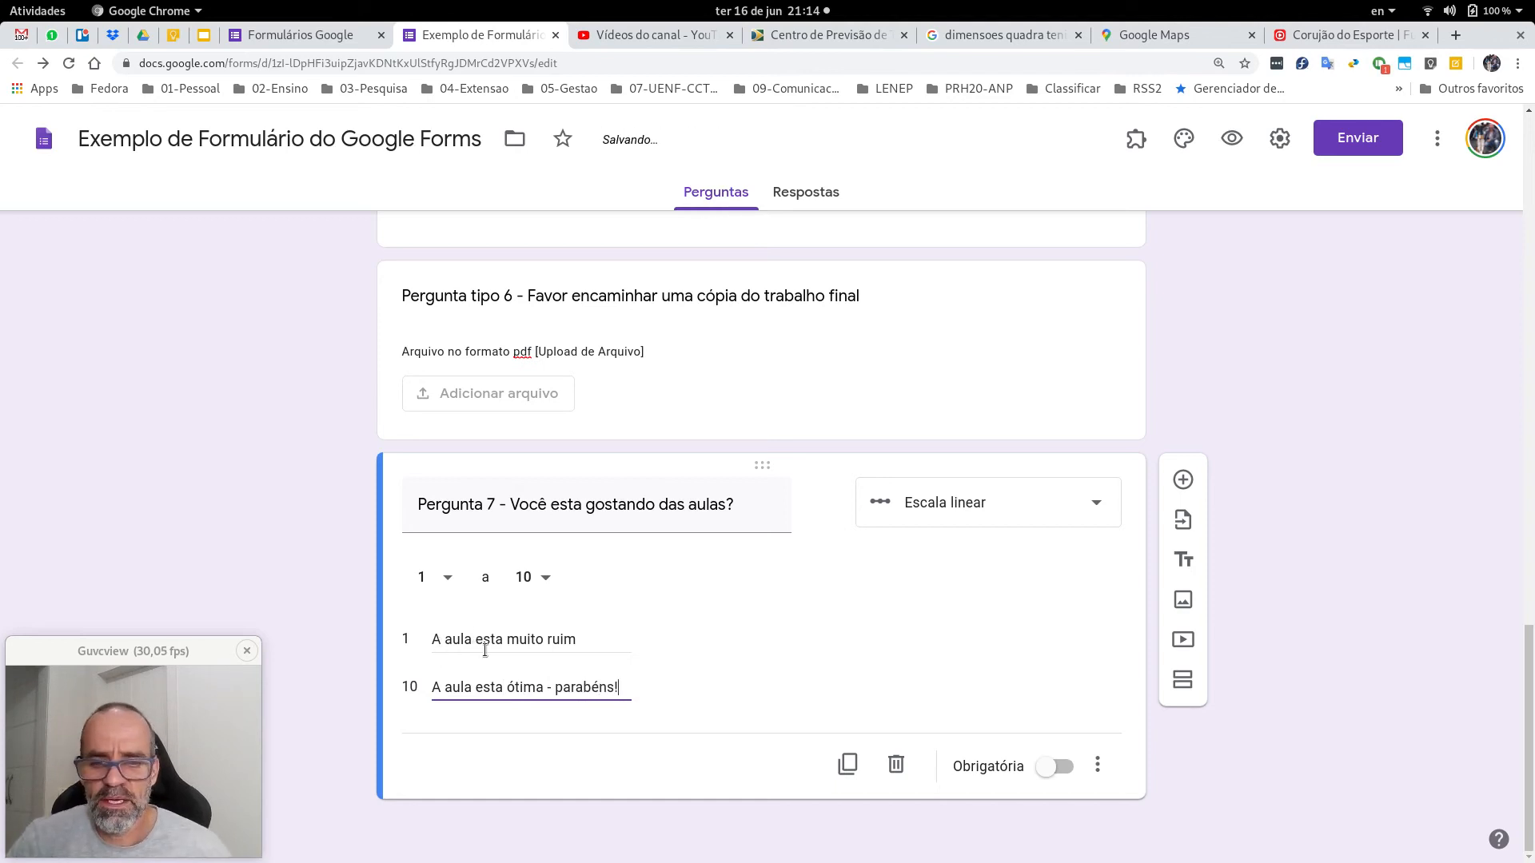
pyautogui.press('Home')
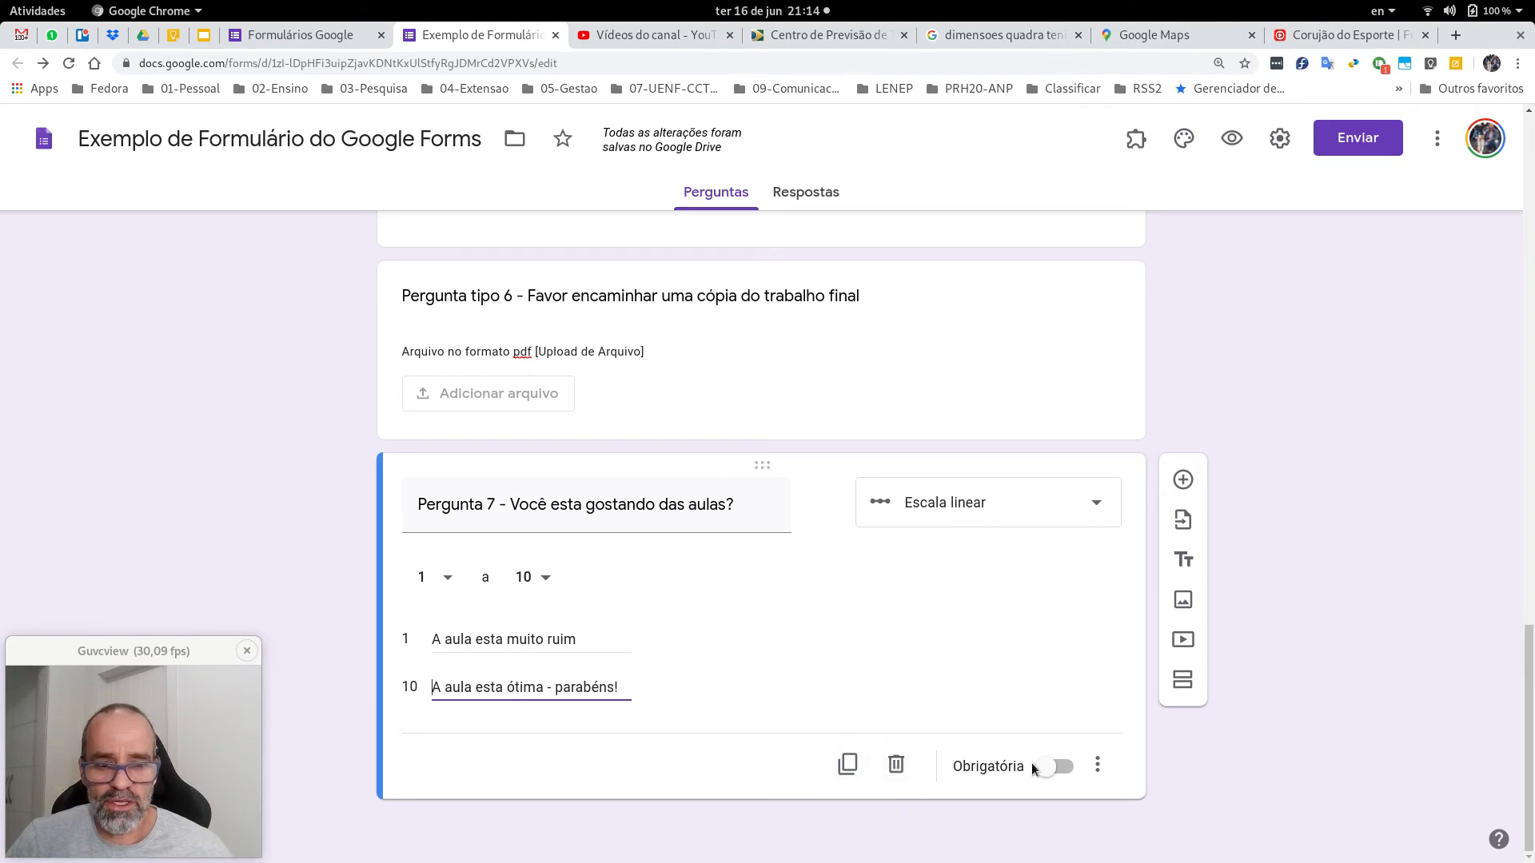
# Step: Show a description on the linear scale question and enter "Pergunta no formato de Escala Linear"
pyautogui.click(1099, 767)
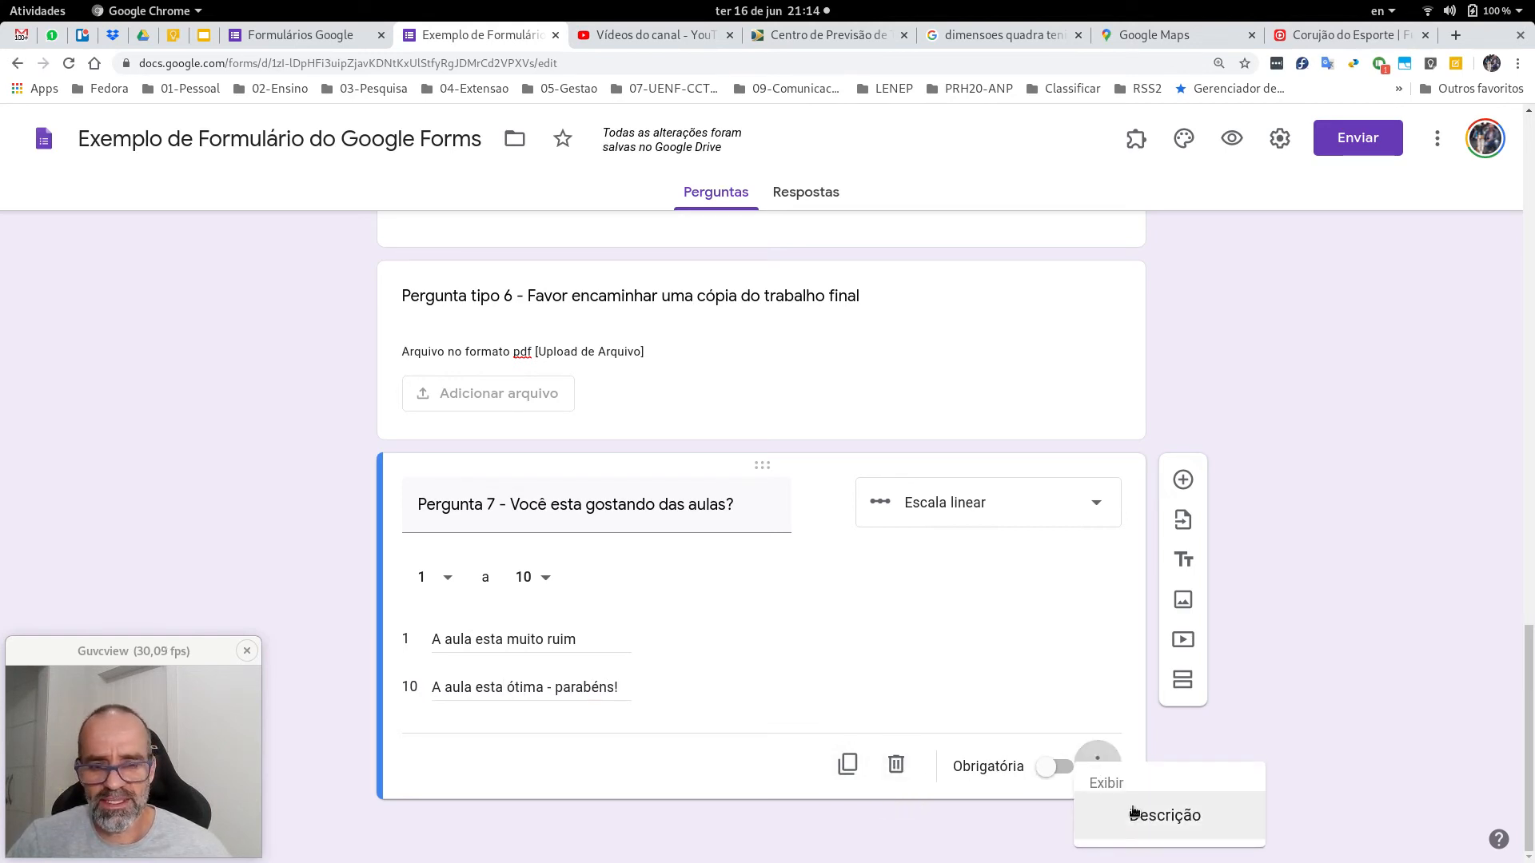
pyautogui.click(1134, 813)
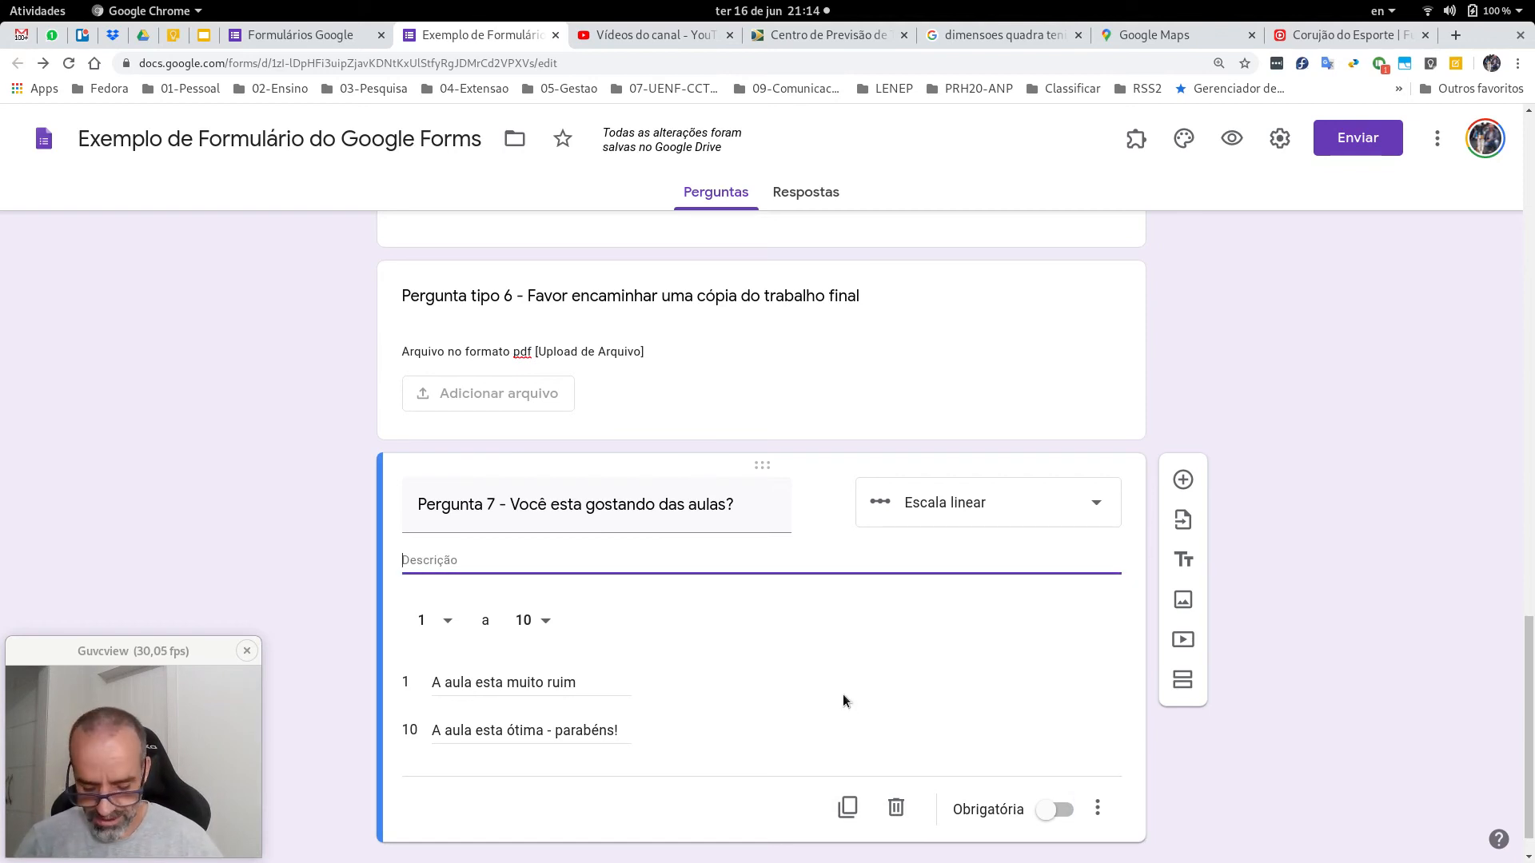
pyautogui.write('Pergunt')
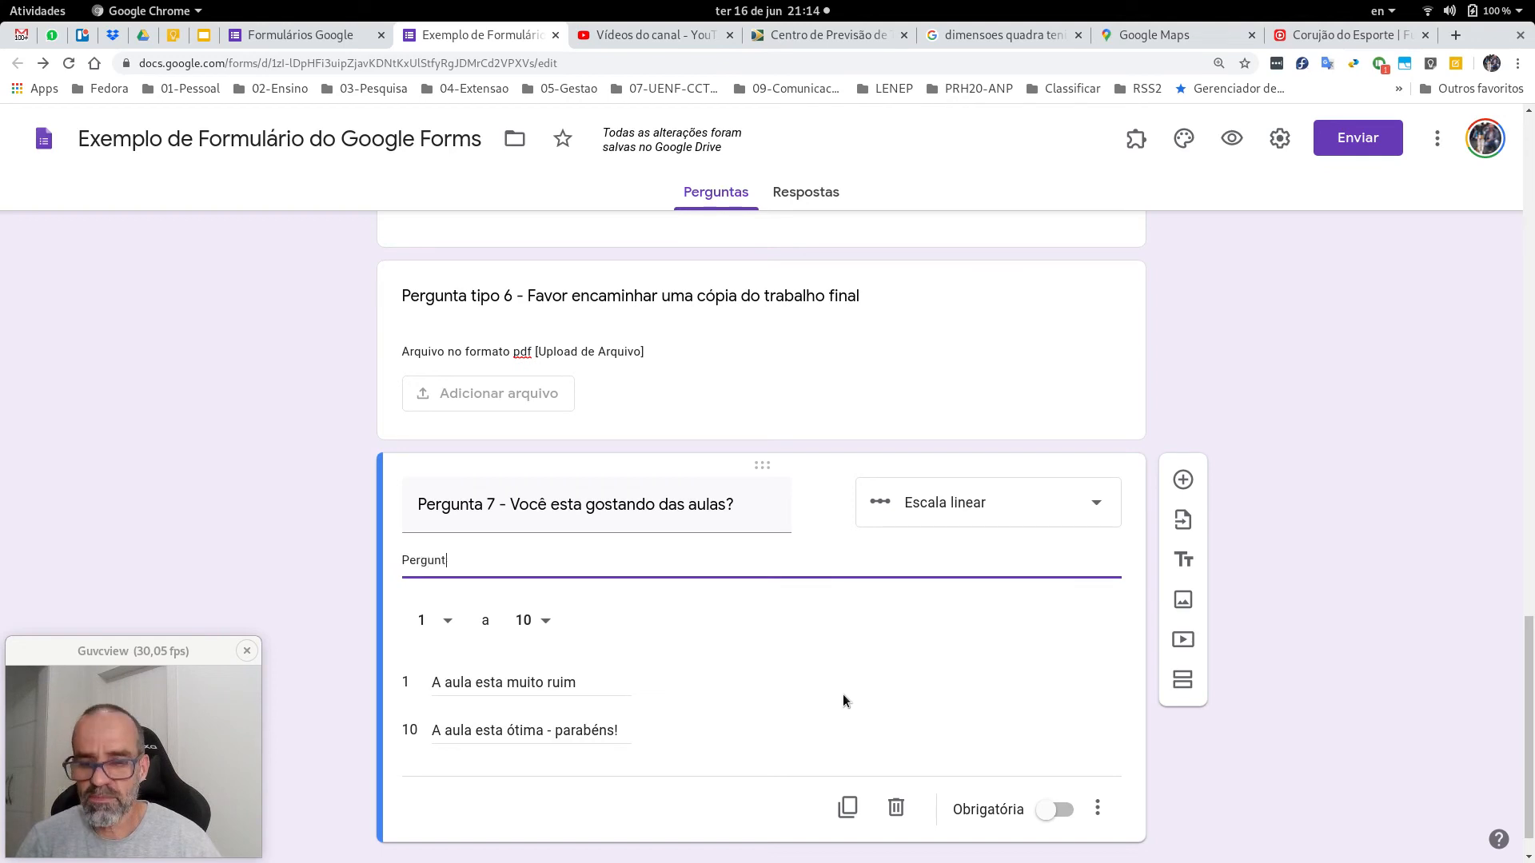
pyautogui.write('a no formato de ')
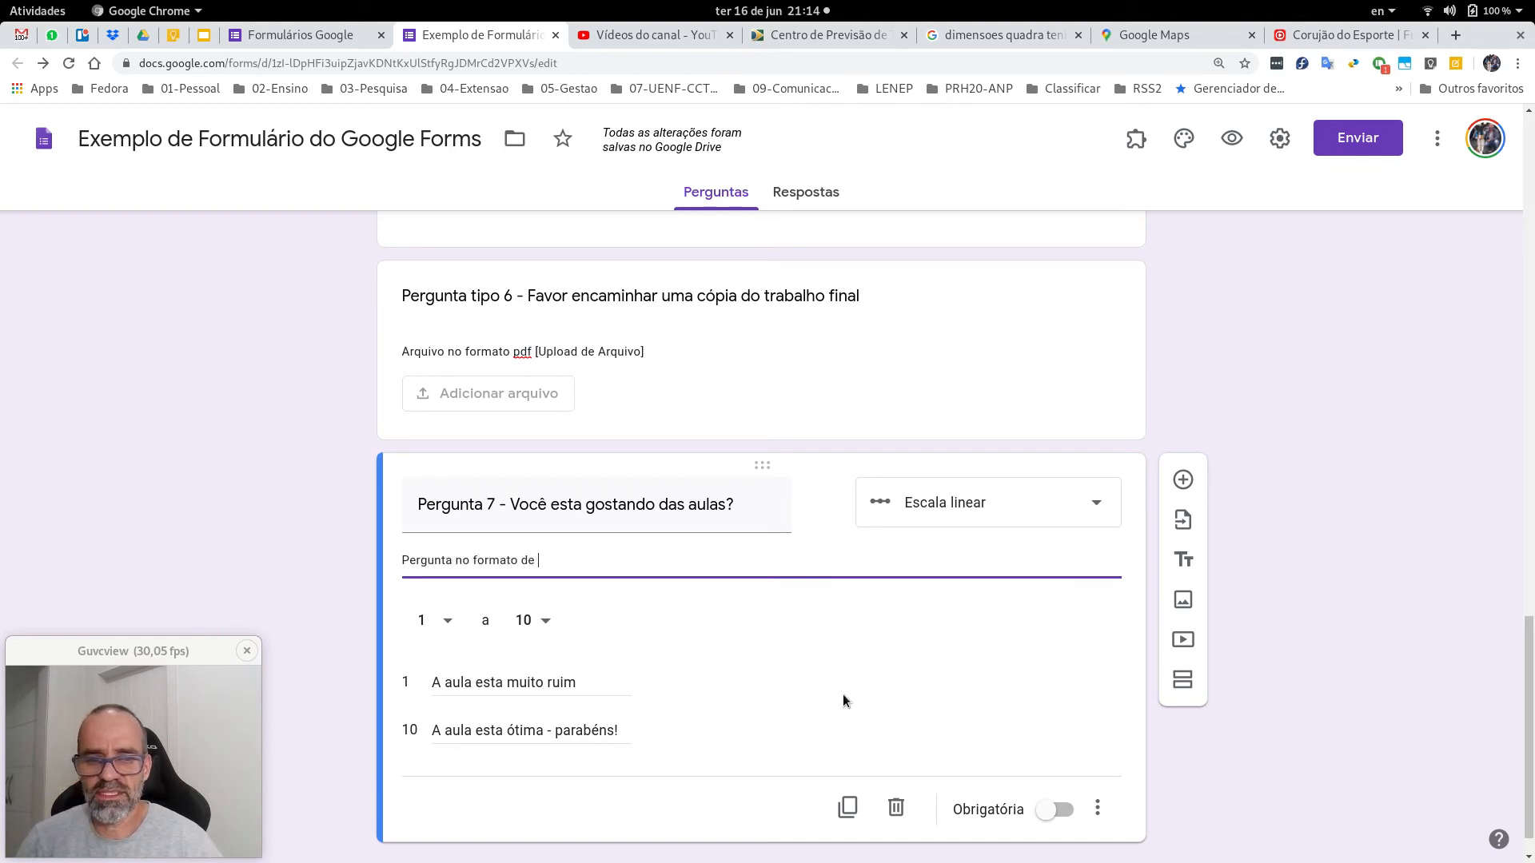
pyautogui.write('Escala Li')
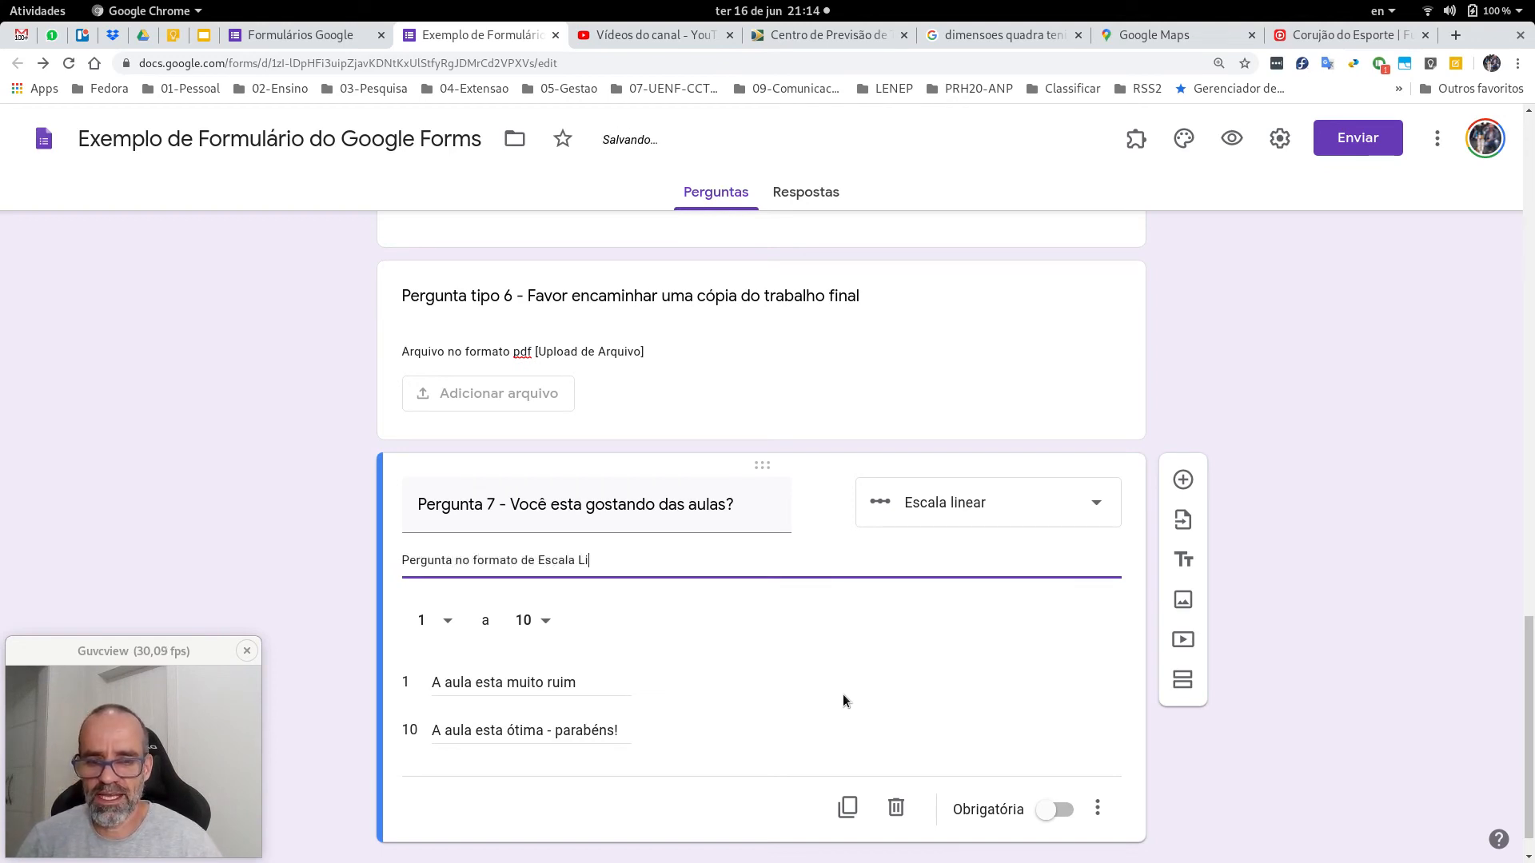
pyautogui.write('near')
# Step: Add a checkbox grid question (Grade da caixa de seleção) below the linear scale and title it "Pergunta 8"
pyautogui.scroll(-1, 846, 699)
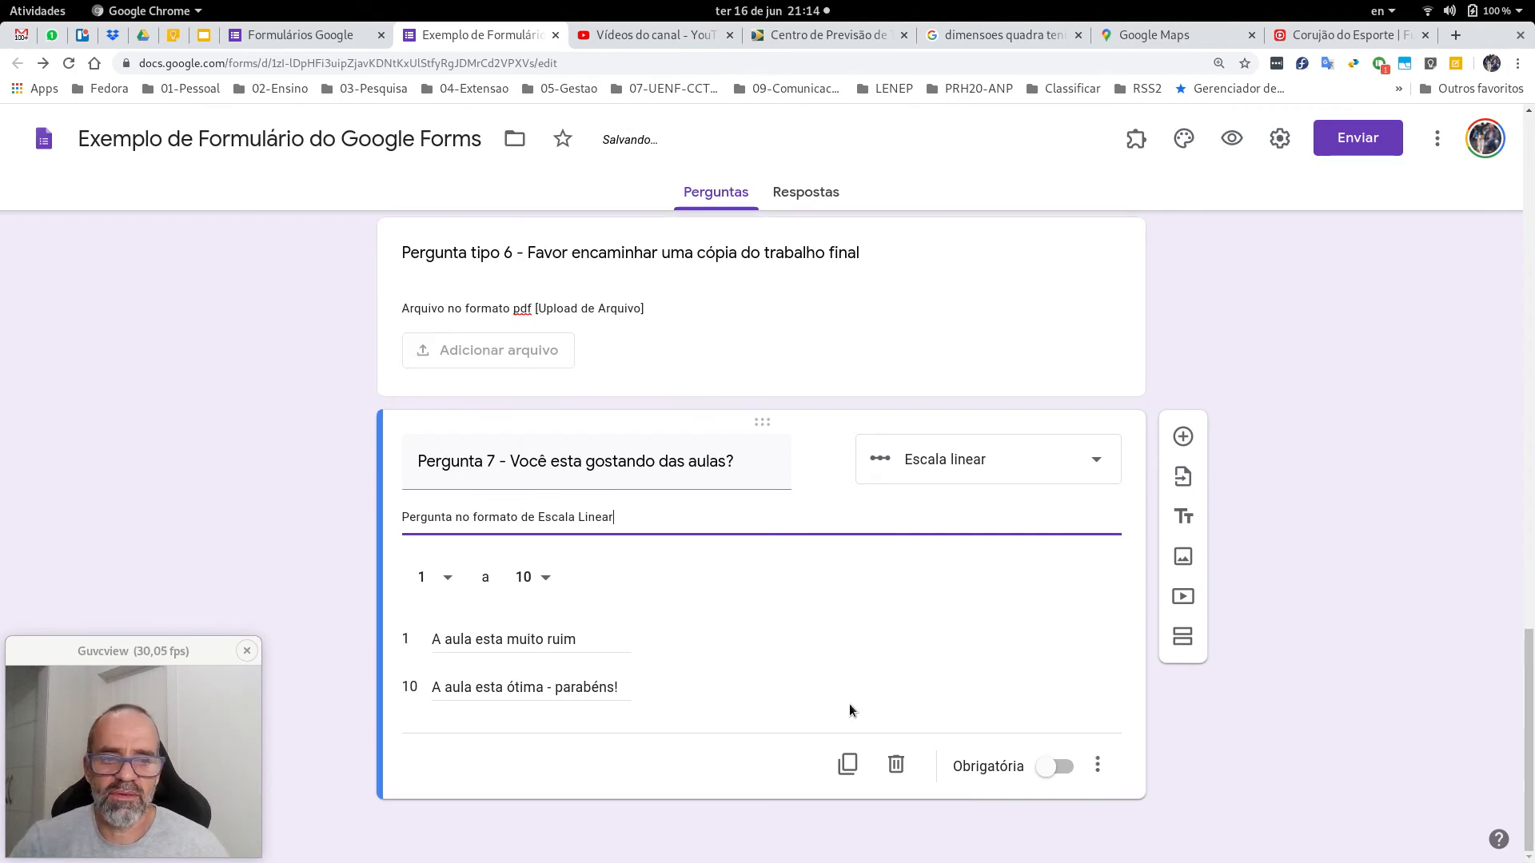
pyautogui.click(1183, 437)
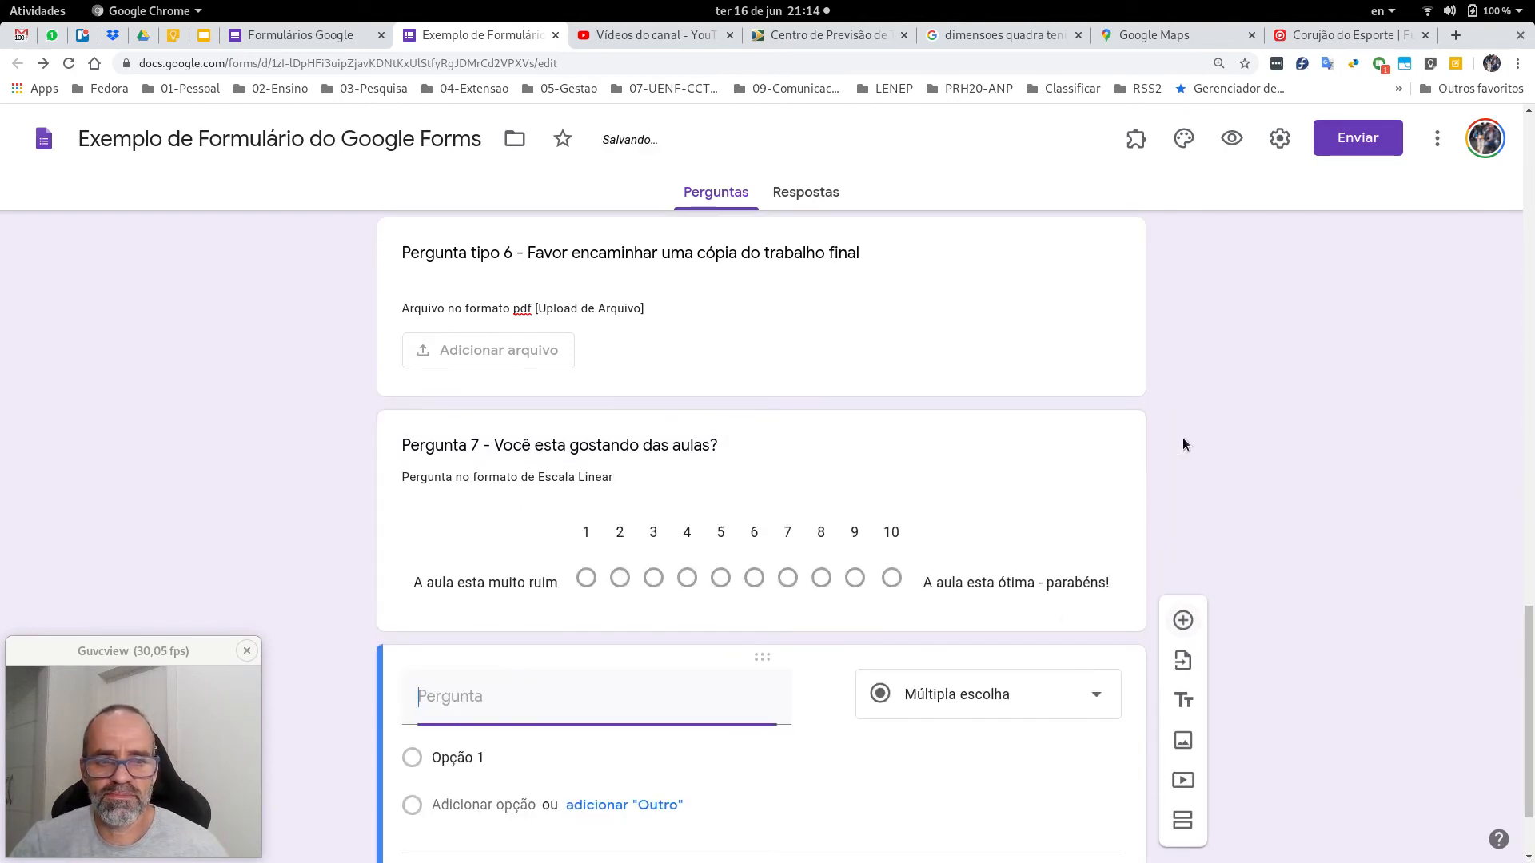
pyautogui.click(1007, 589)
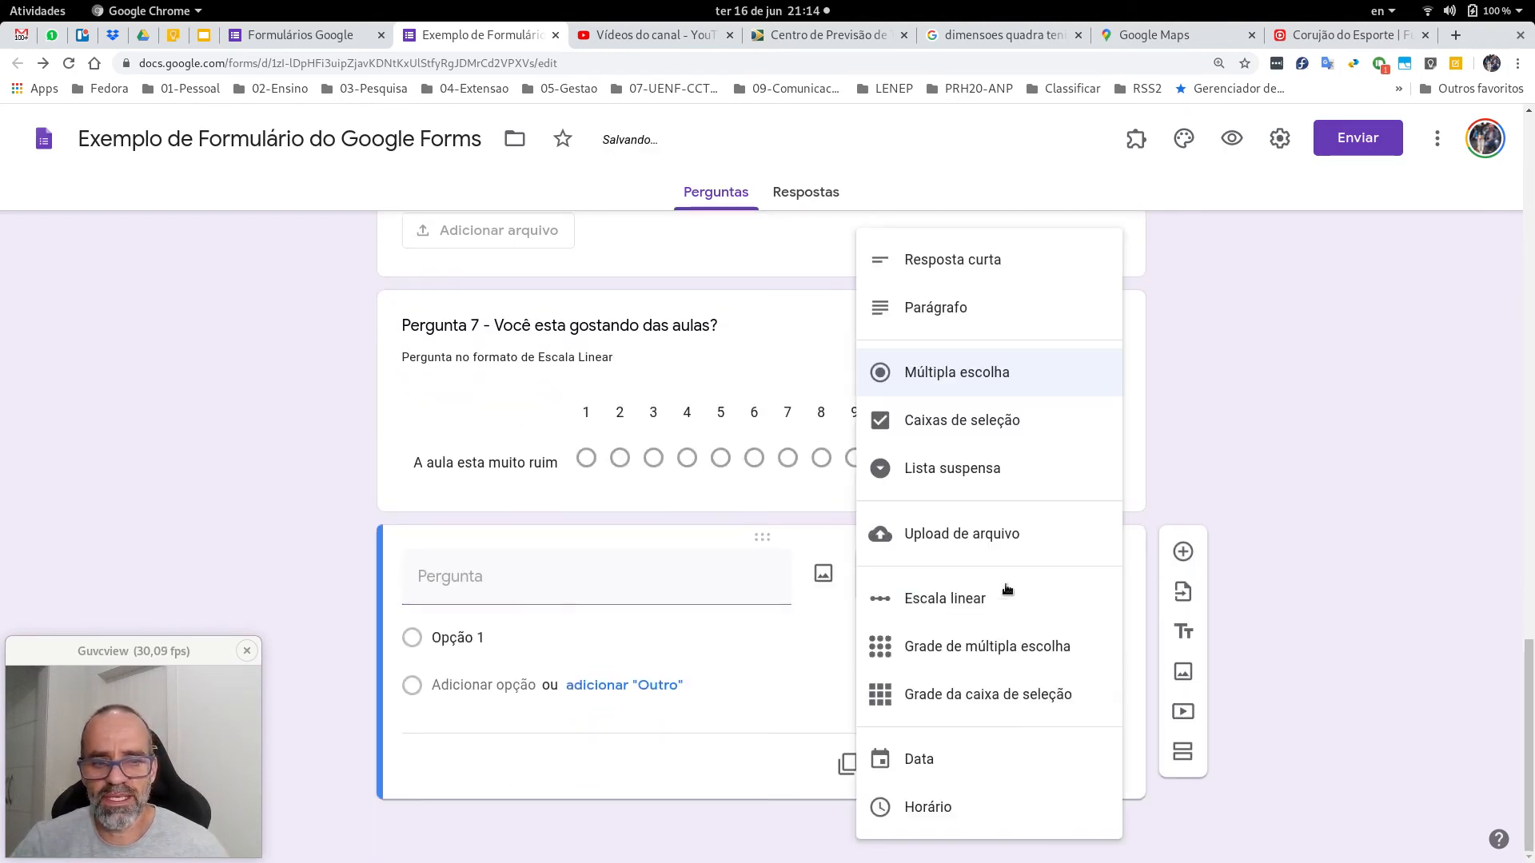
pyautogui.click(967, 692)
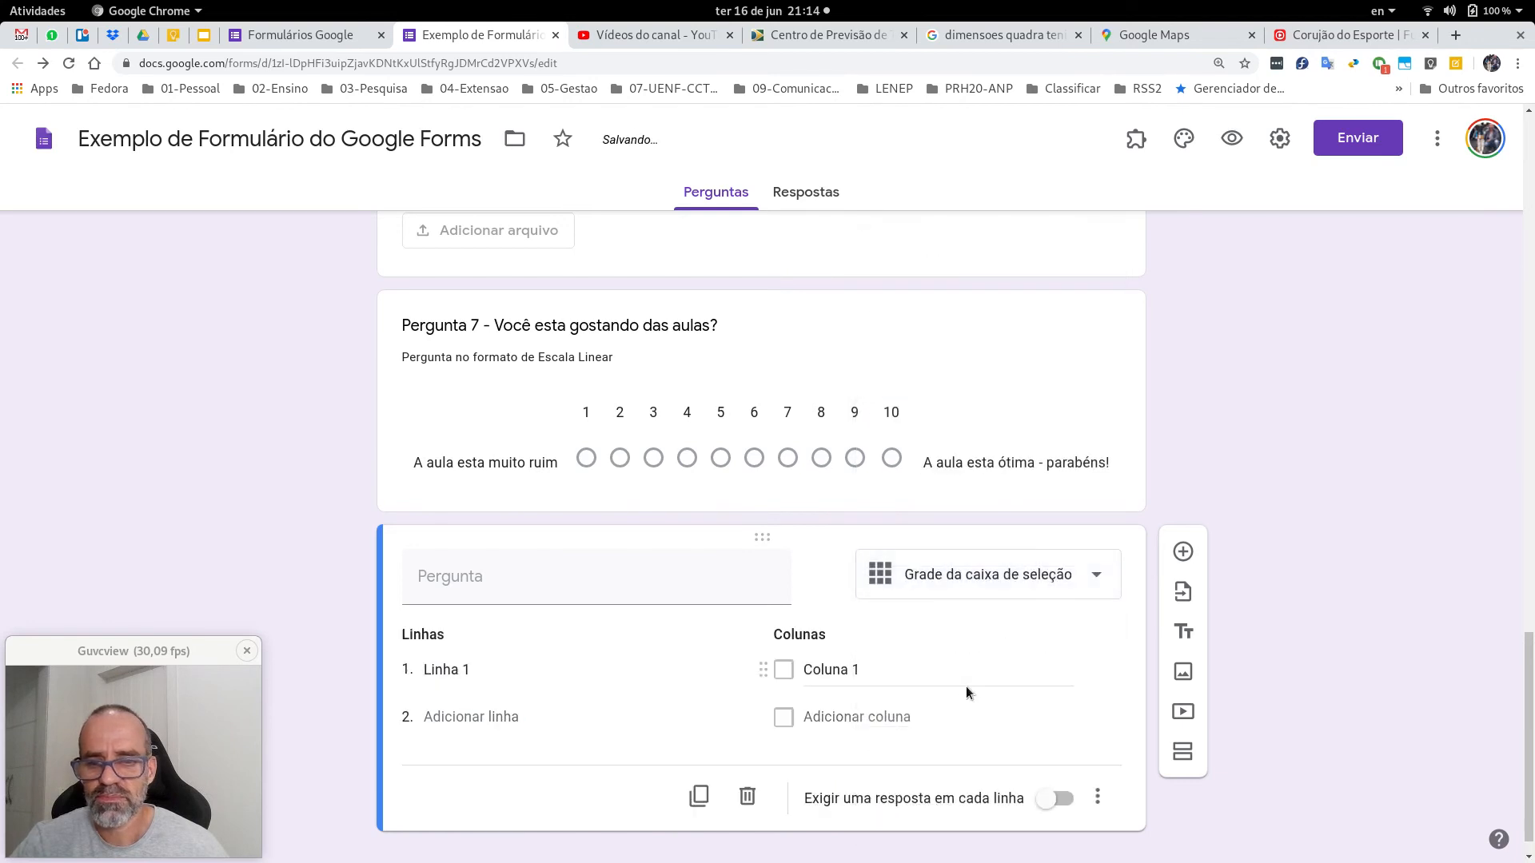
pyautogui.click(668, 572)
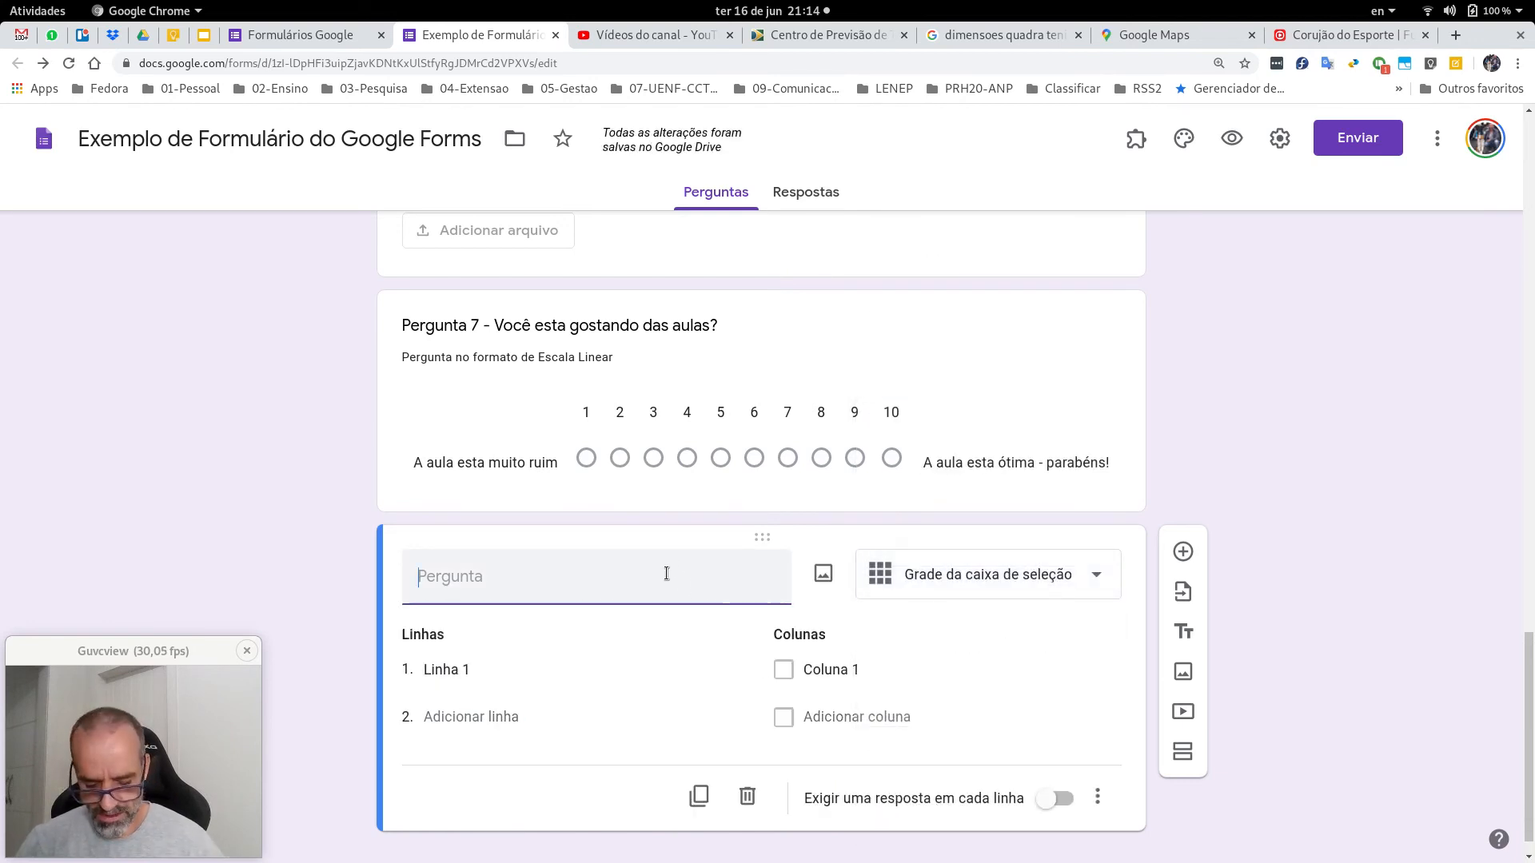
pyautogui.write('Pergunta 8')
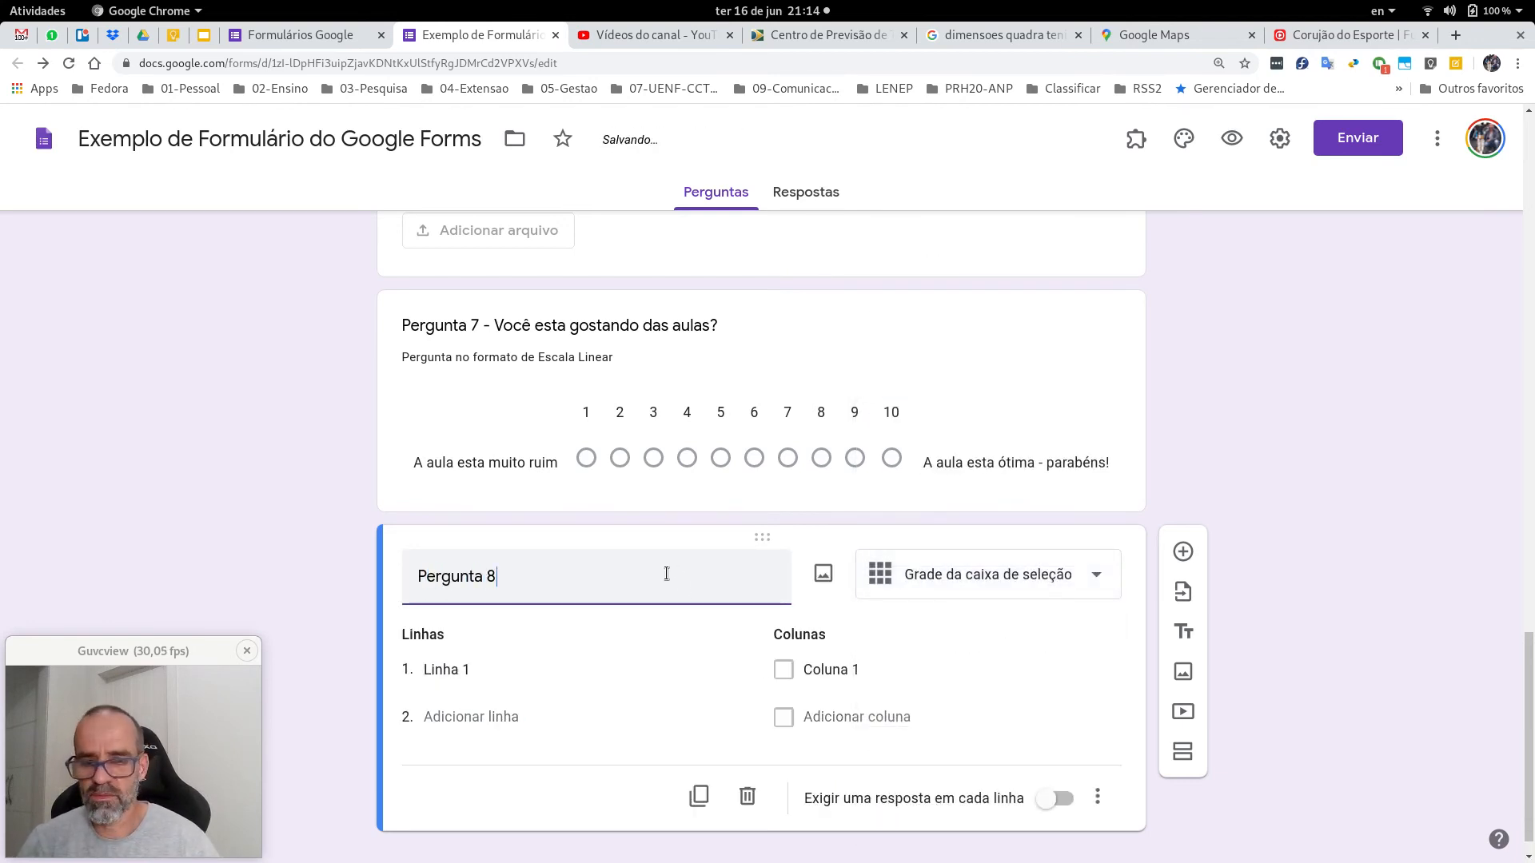
# Step: Show a description on Pergunta 8 and enter "Seleciona de acordo com sua opinião"
pyautogui.click(1096, 797)
pyautogui.click(1135, 701)
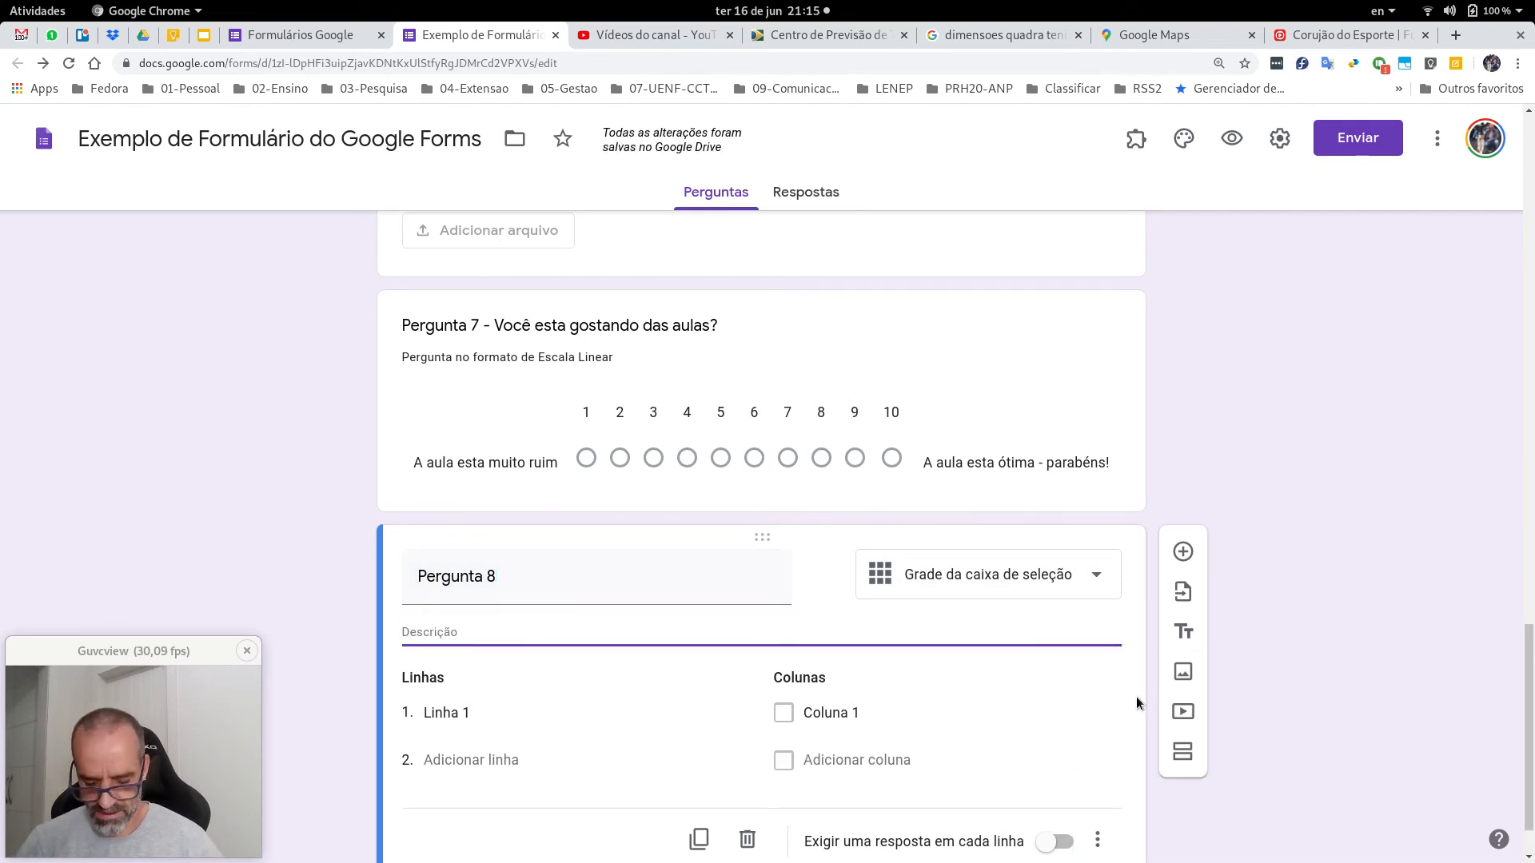
pyautogui.write('Seleciona')
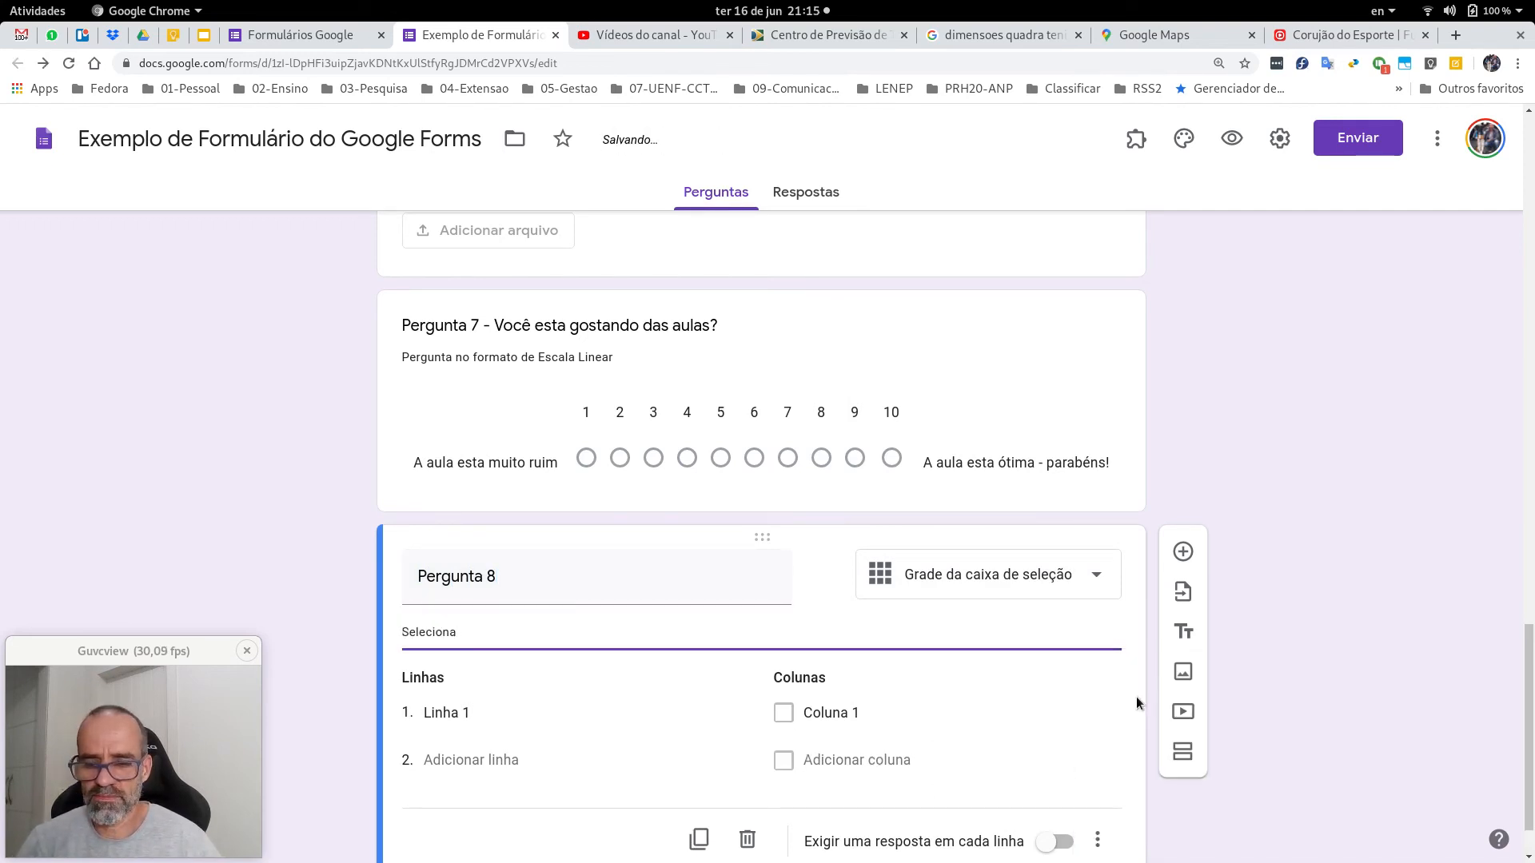
pyautogui.write(' de acord')
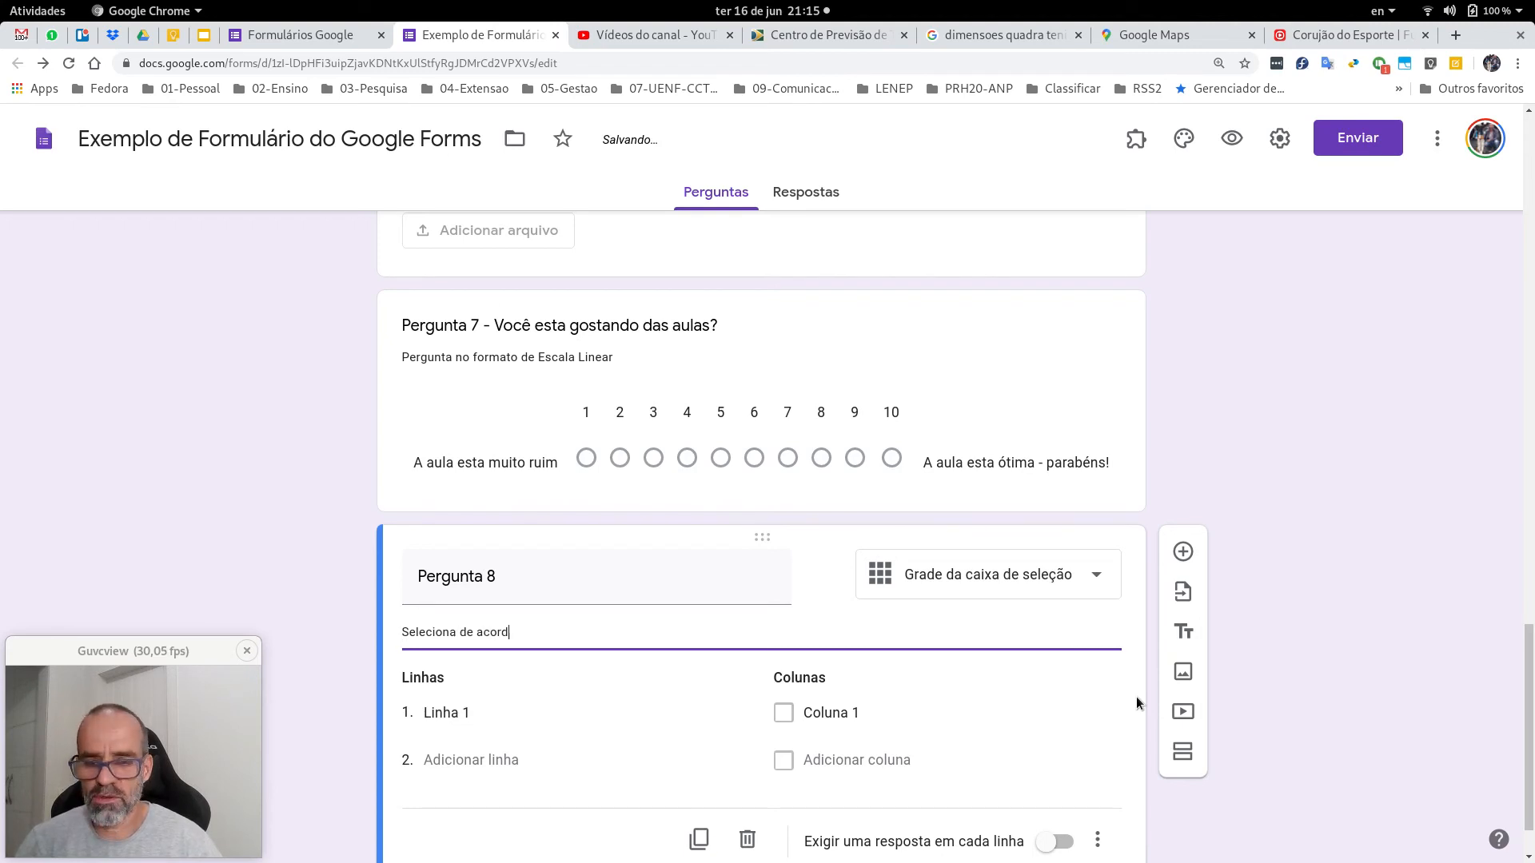
pyautogui.write('o com sua opinião')
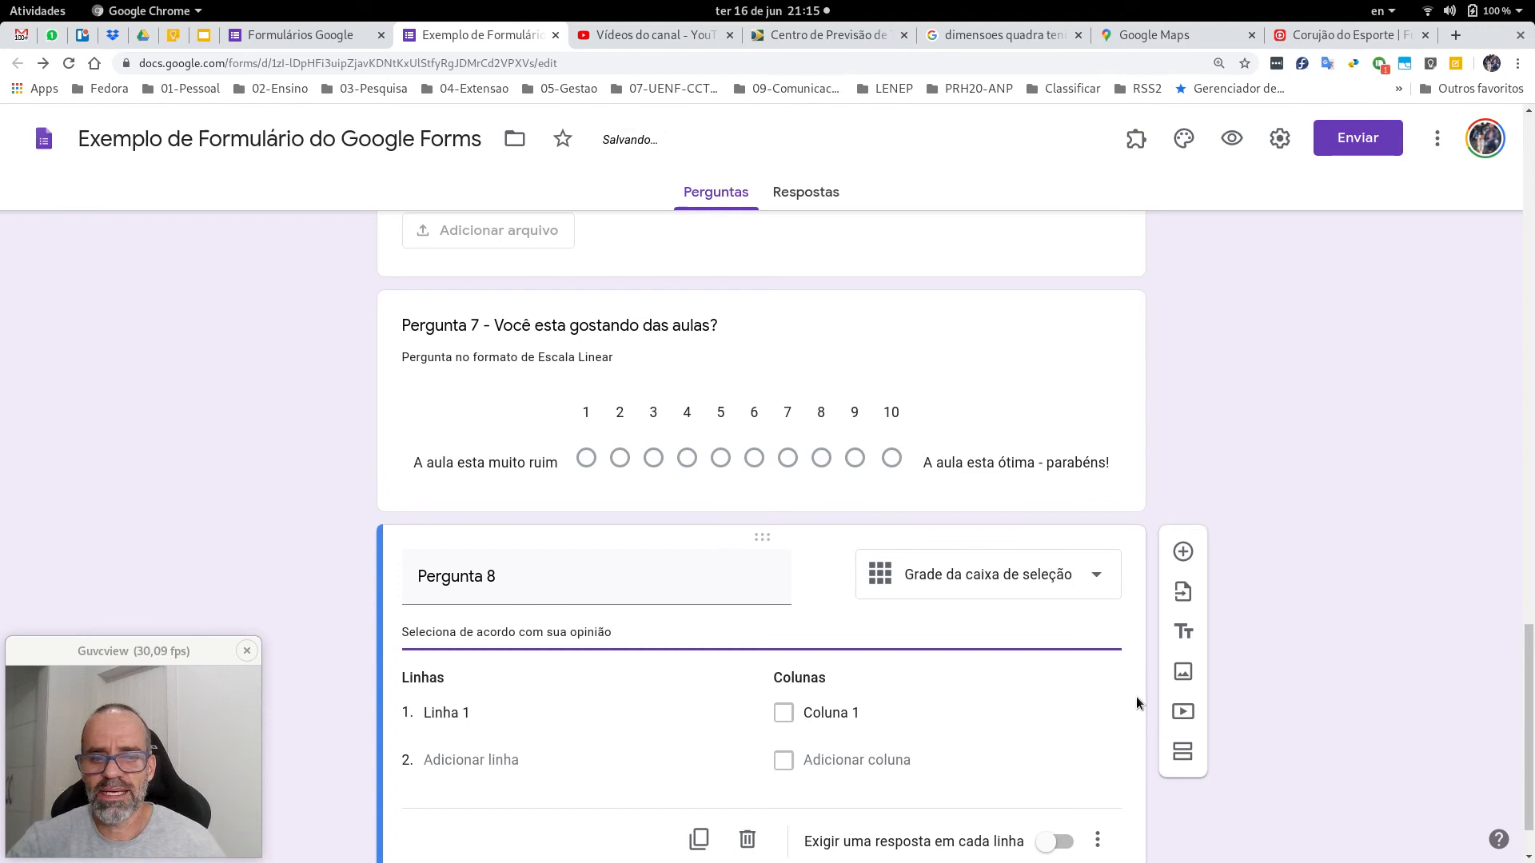
# Step: Extend the Pergunta 8 grid to three rows and three columns, keeping the default labels
pyautogui.scroll(-2, 1011, 715)
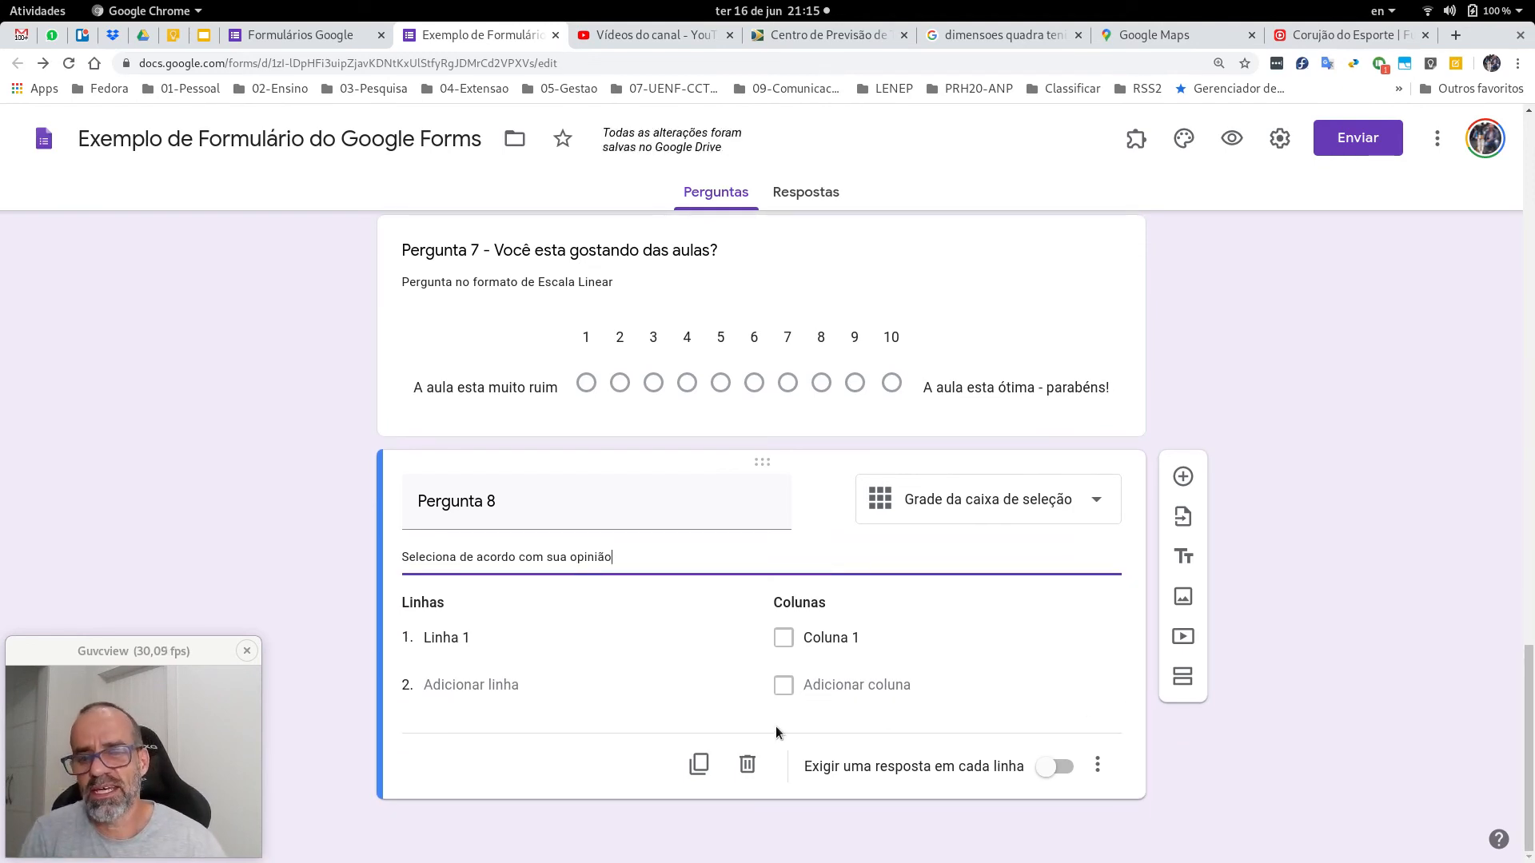
pyautogui.click(511, 638)
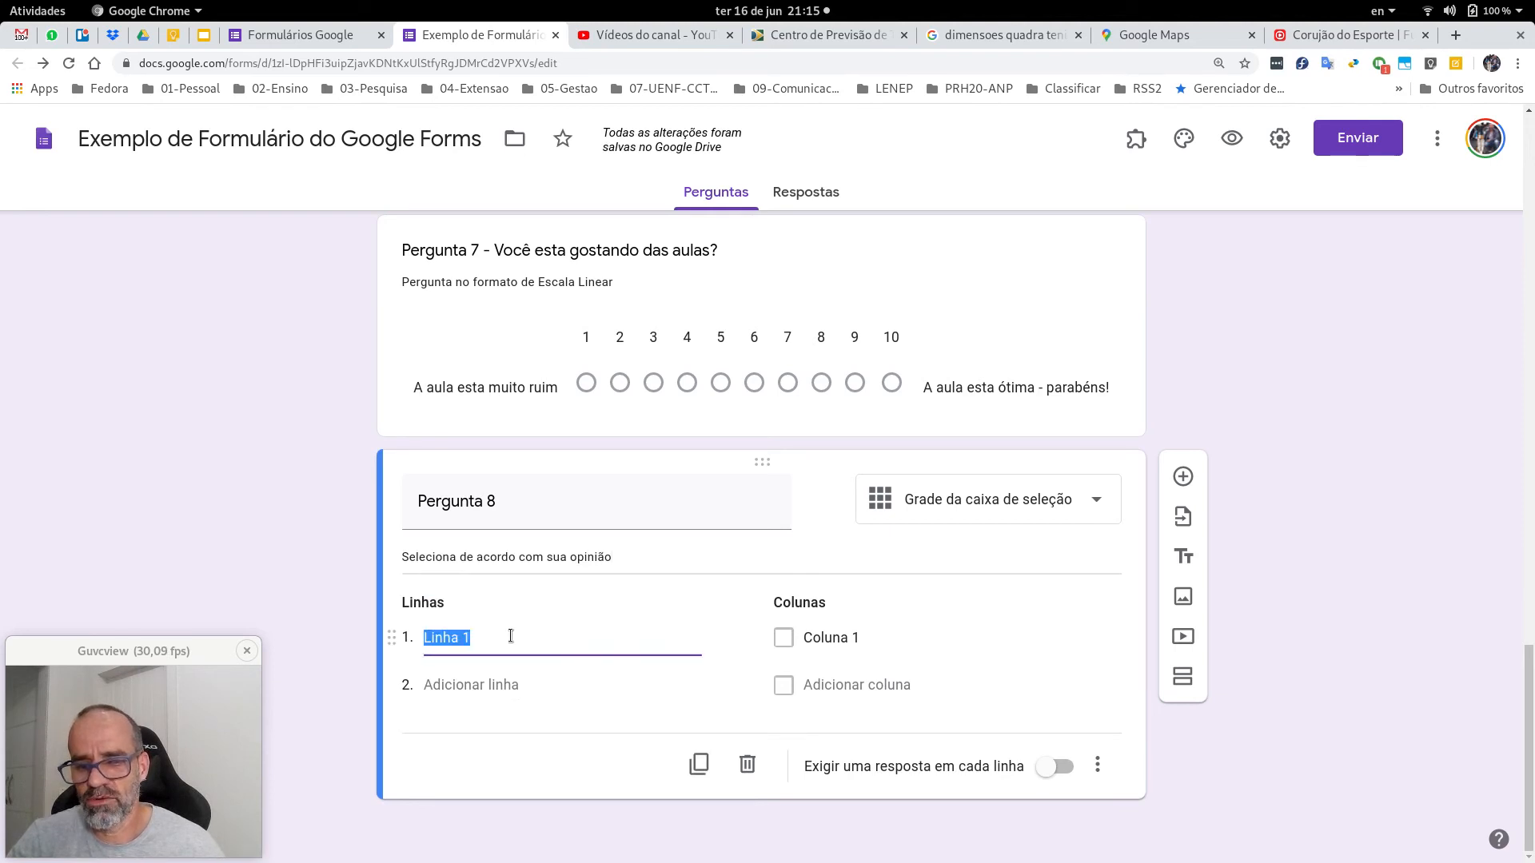
pyautogui.press('Return')
pyautogui.press('Return')
pyautogui.click(511, 638)
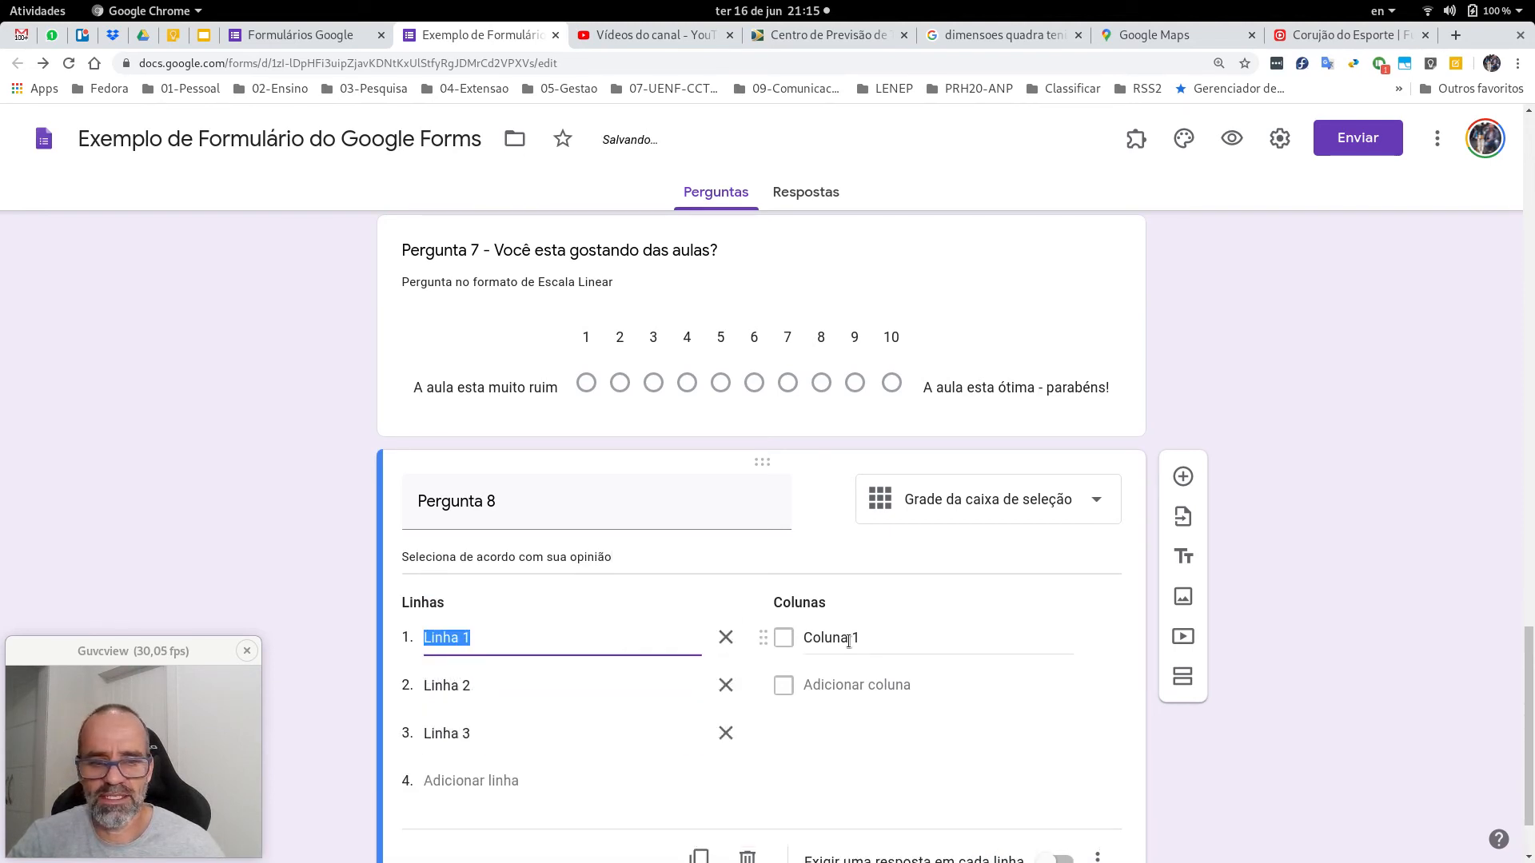
pyautogui.click(894, 636)
pyautogui.press('Return')
pyautogui.press('Return')
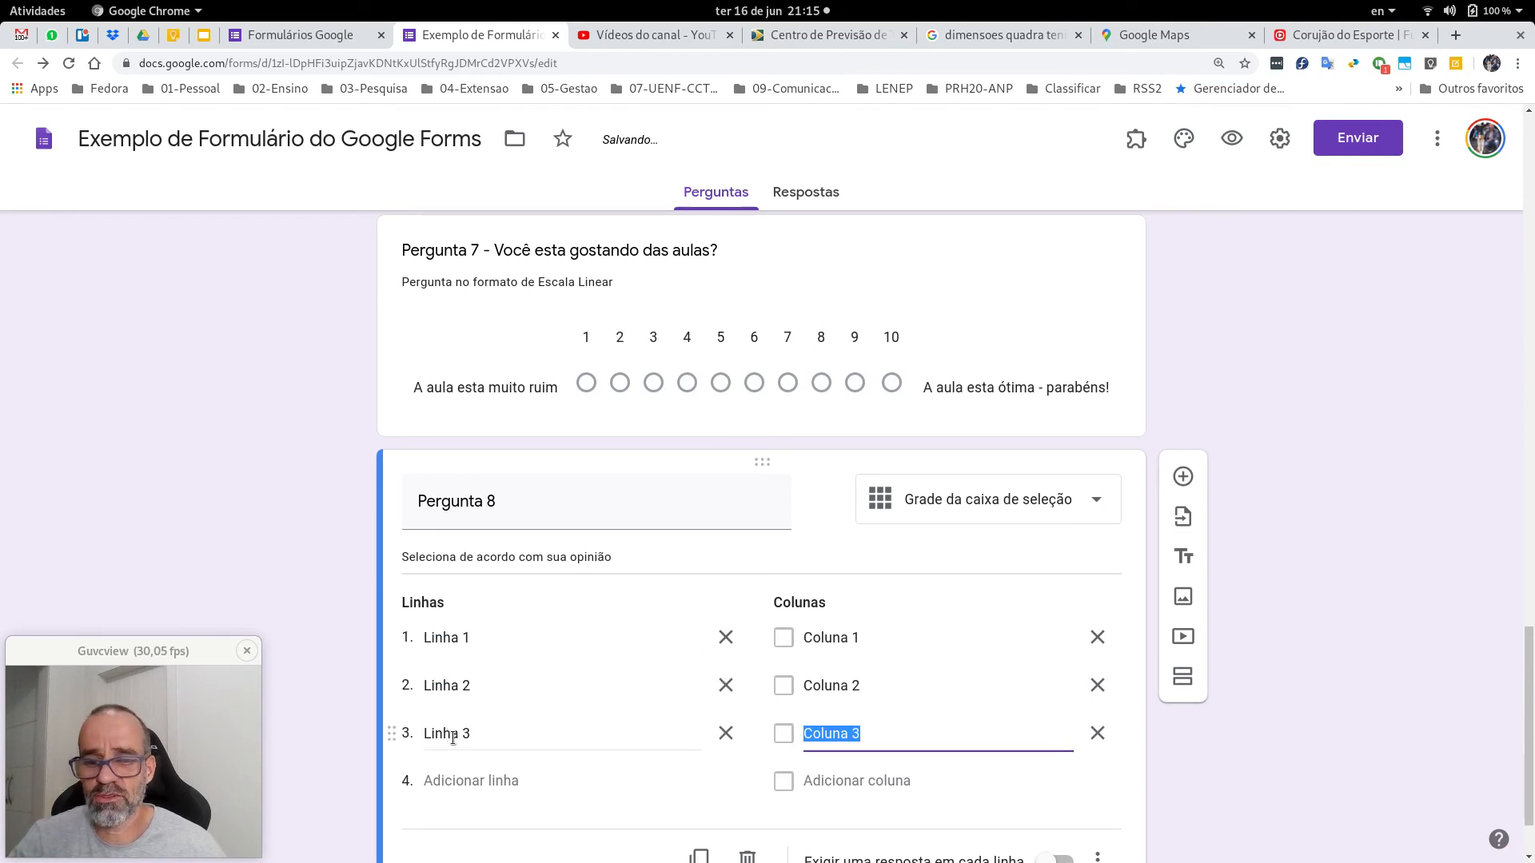
# Step: Add a new question below Pergunta 8 and make it a date question (Data)
pyautogui.scroll(-2, 799, 696)
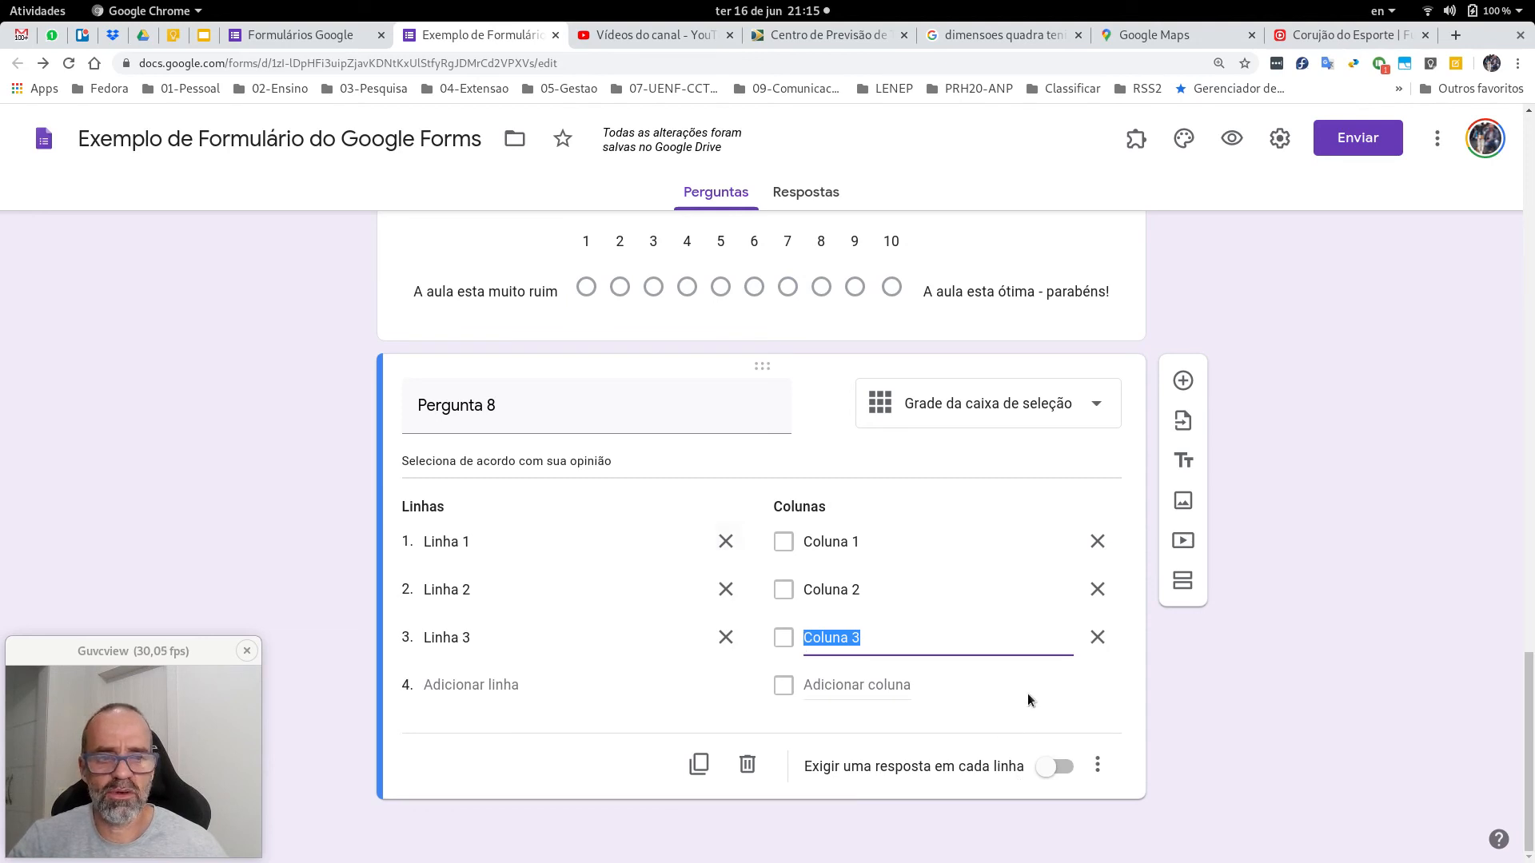
pyautogui.click(1182, 380)
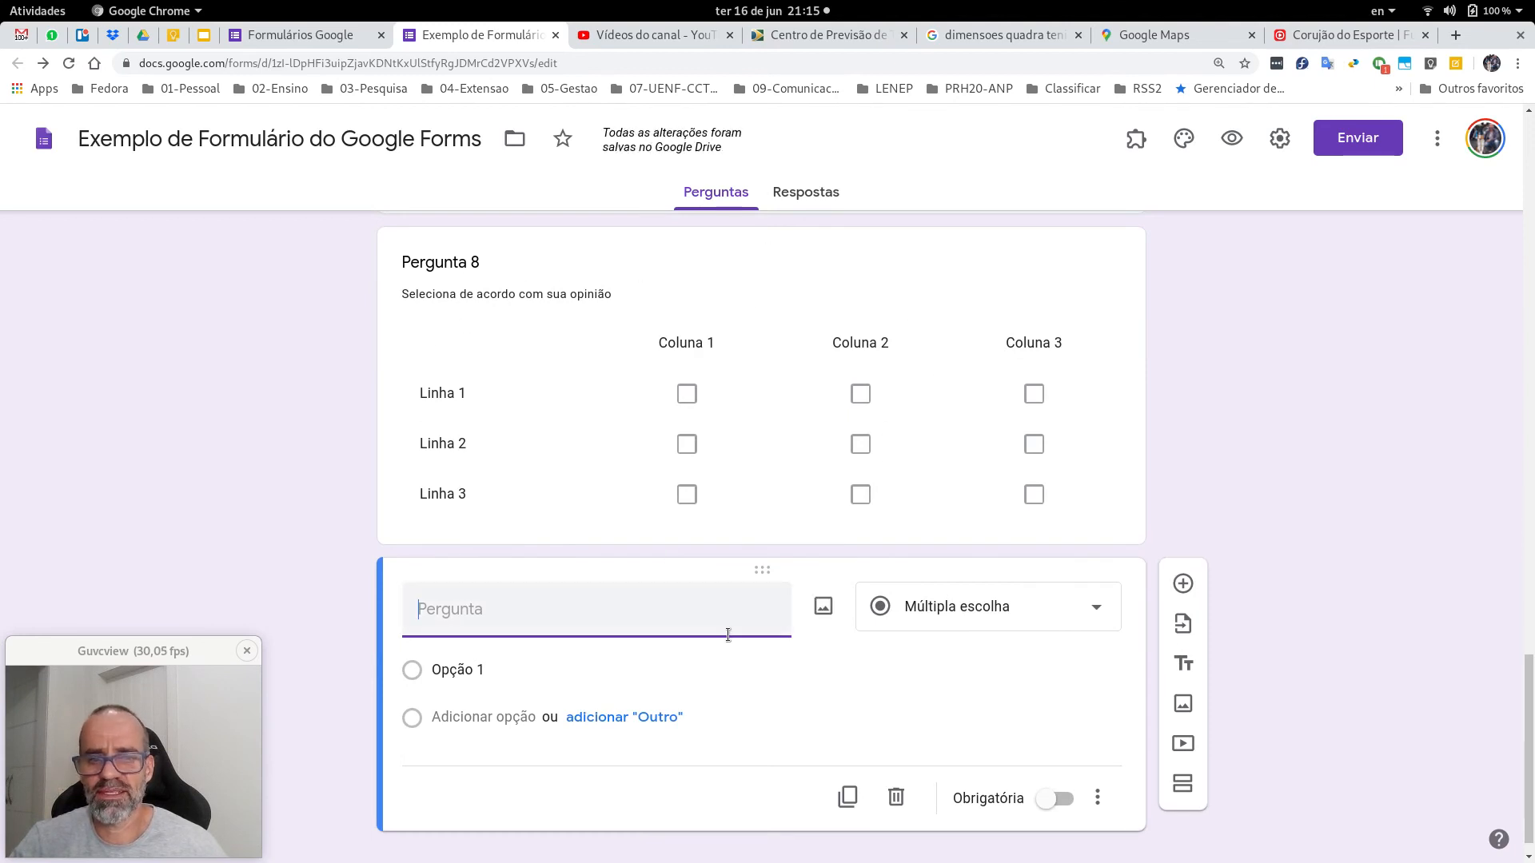
pyautogui.scroll(-1, 728, 636)
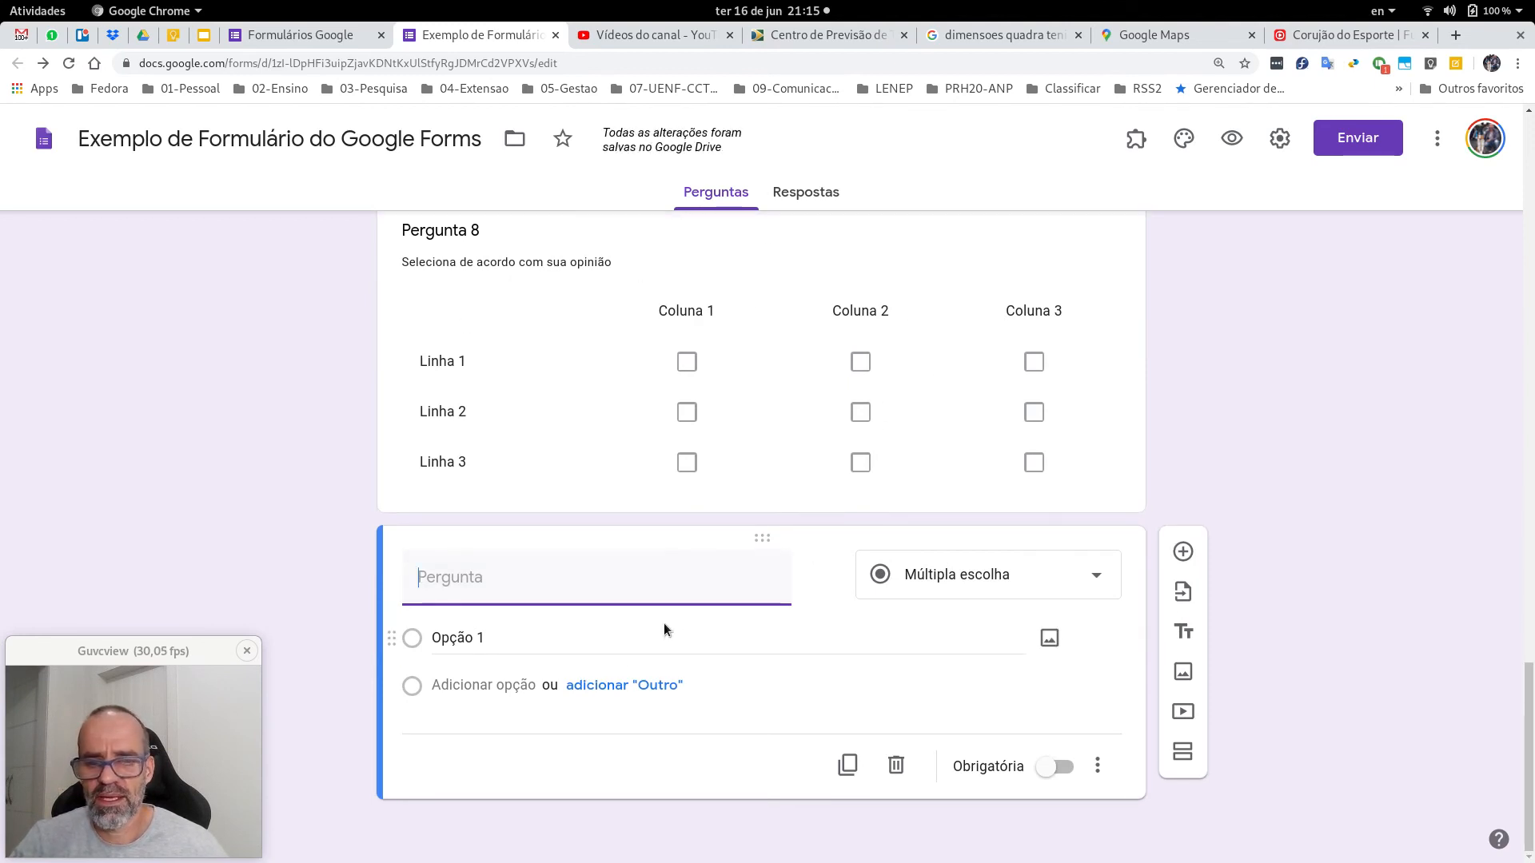
pyautogui.click(934, 574)
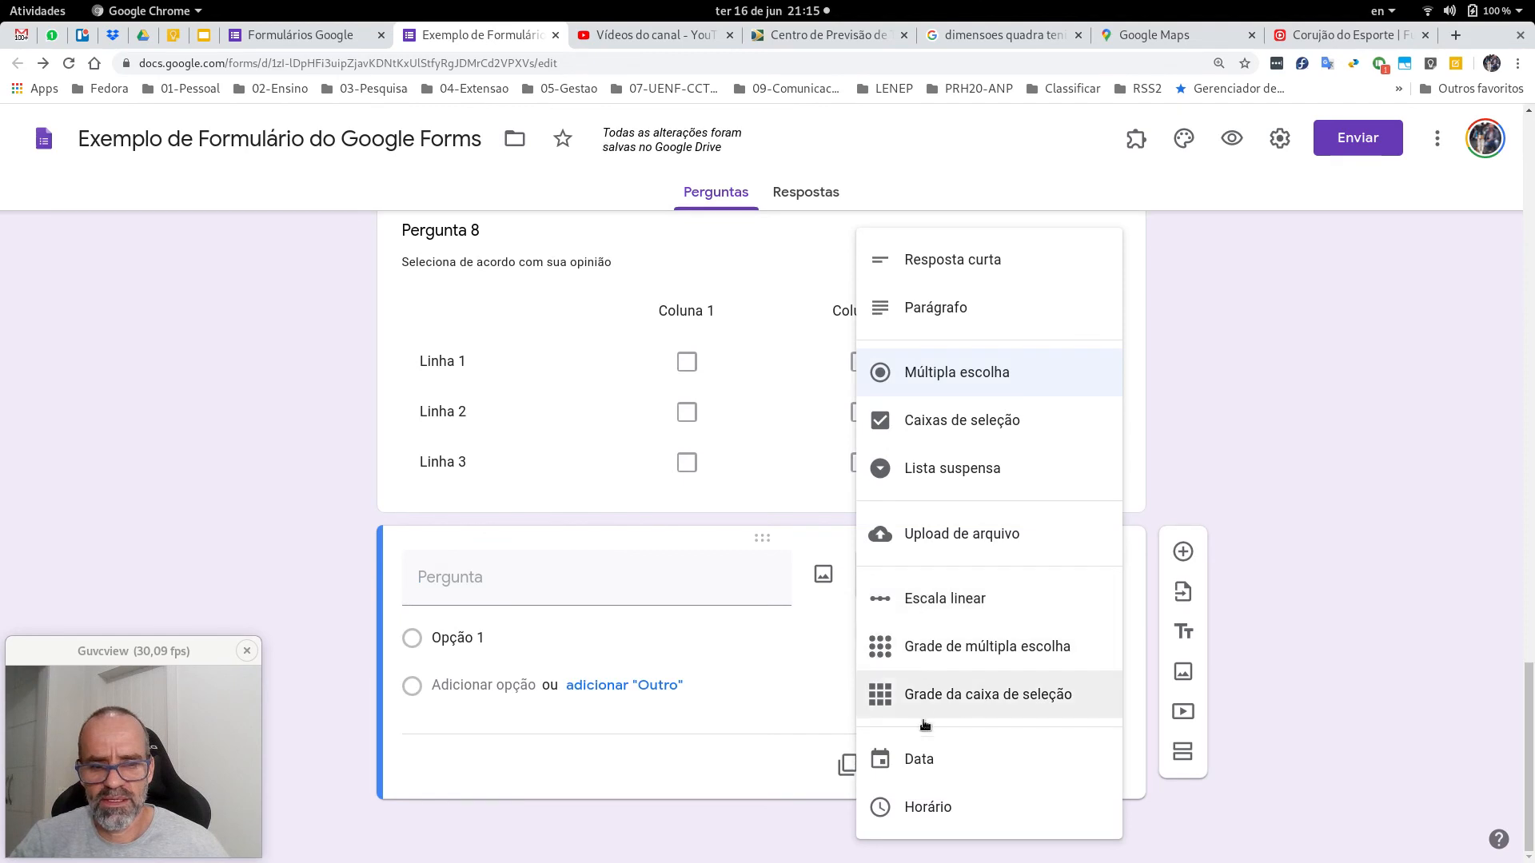
pyautogui.click(919, 762)
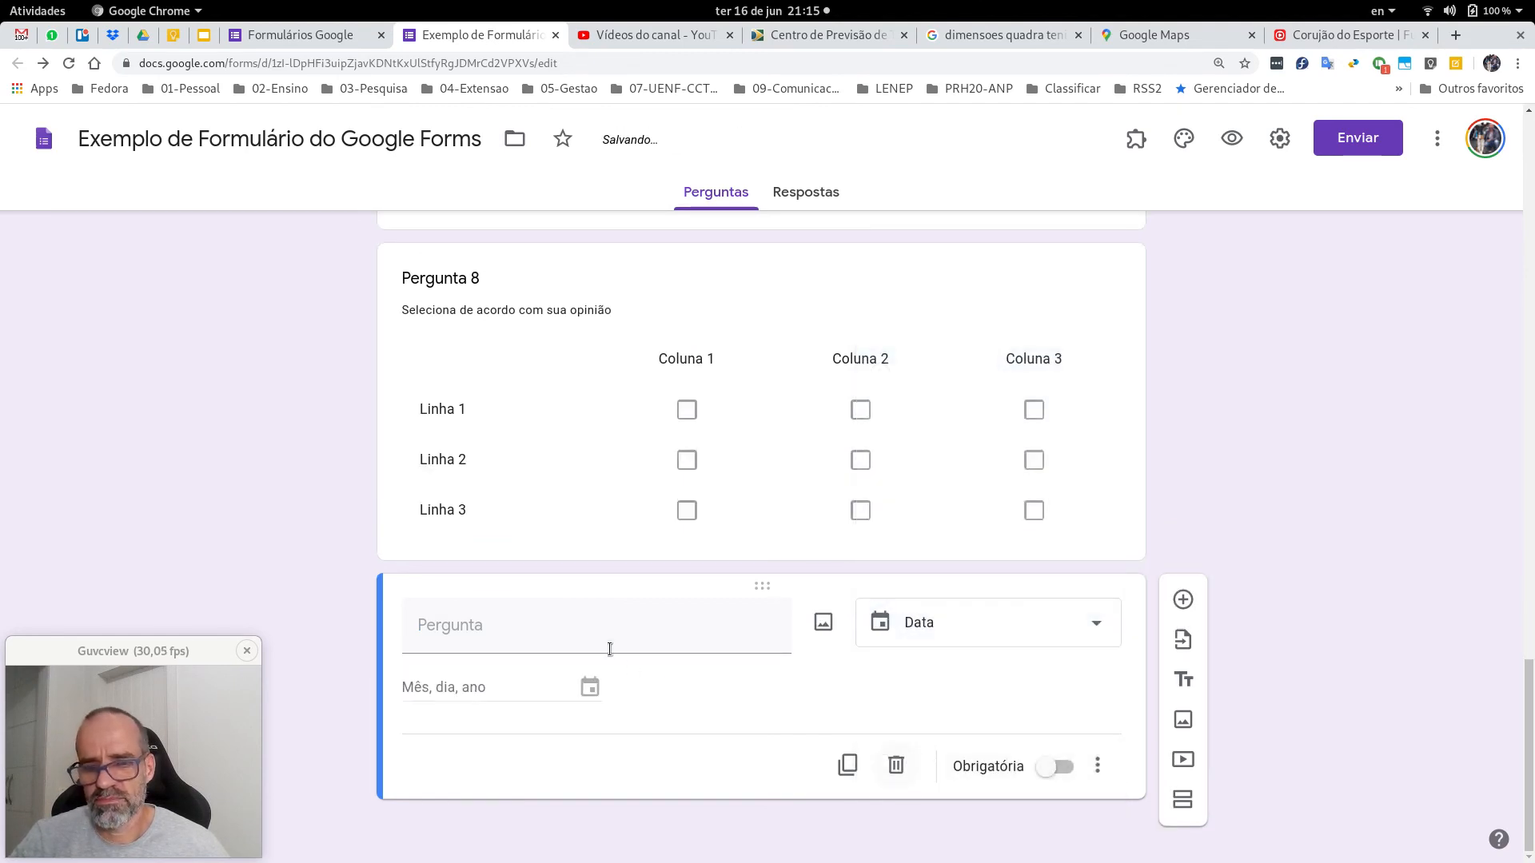
# Step: Title the date question "Informe a data de seu nascimento"
pyautogui.click(583, 627)
pyautogui.write('I')
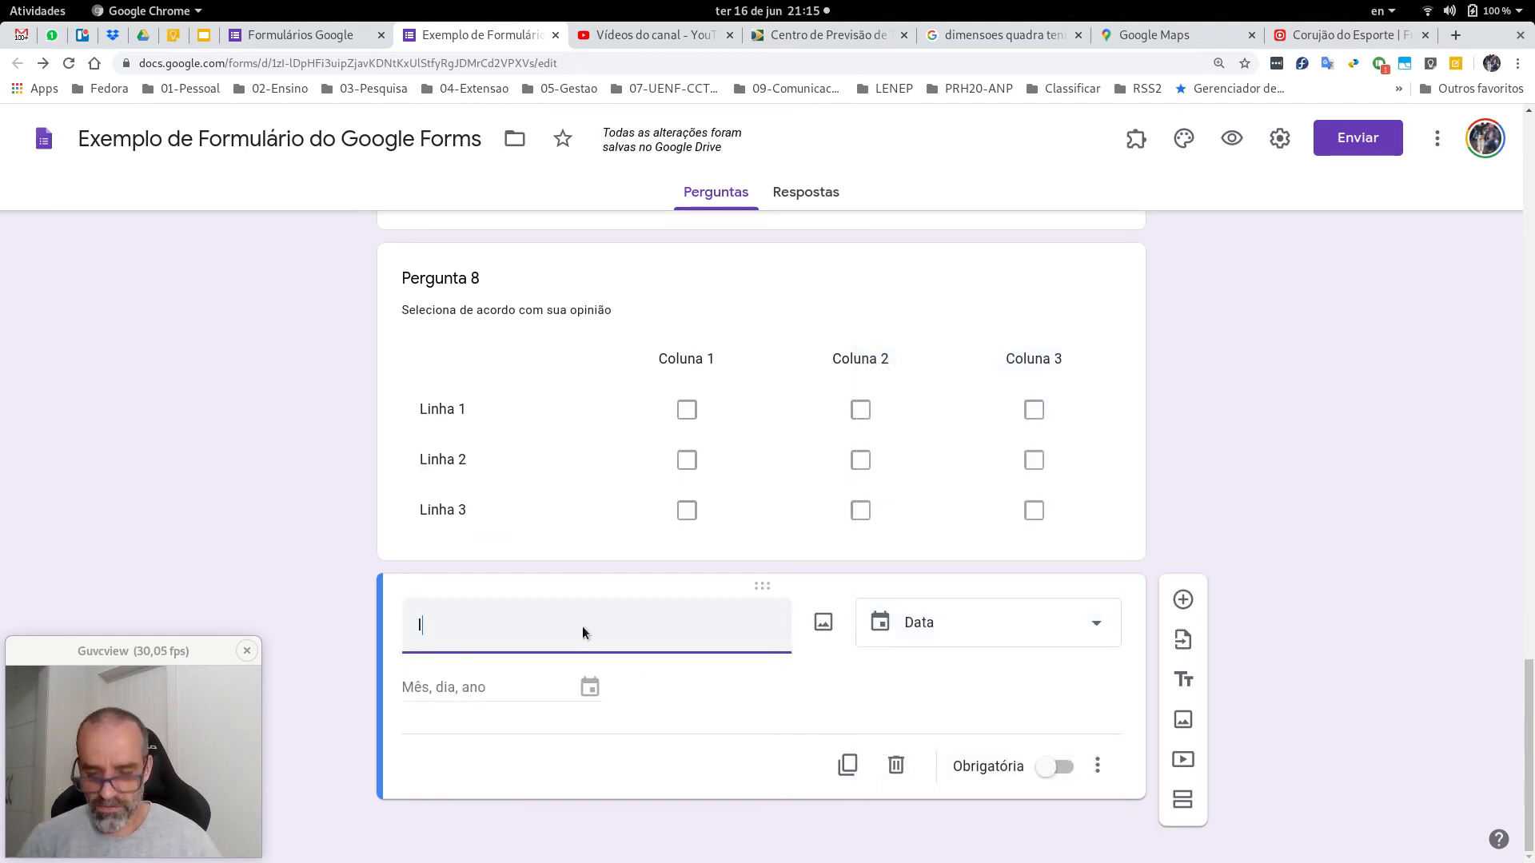
pyautogui.write('nforme a data')
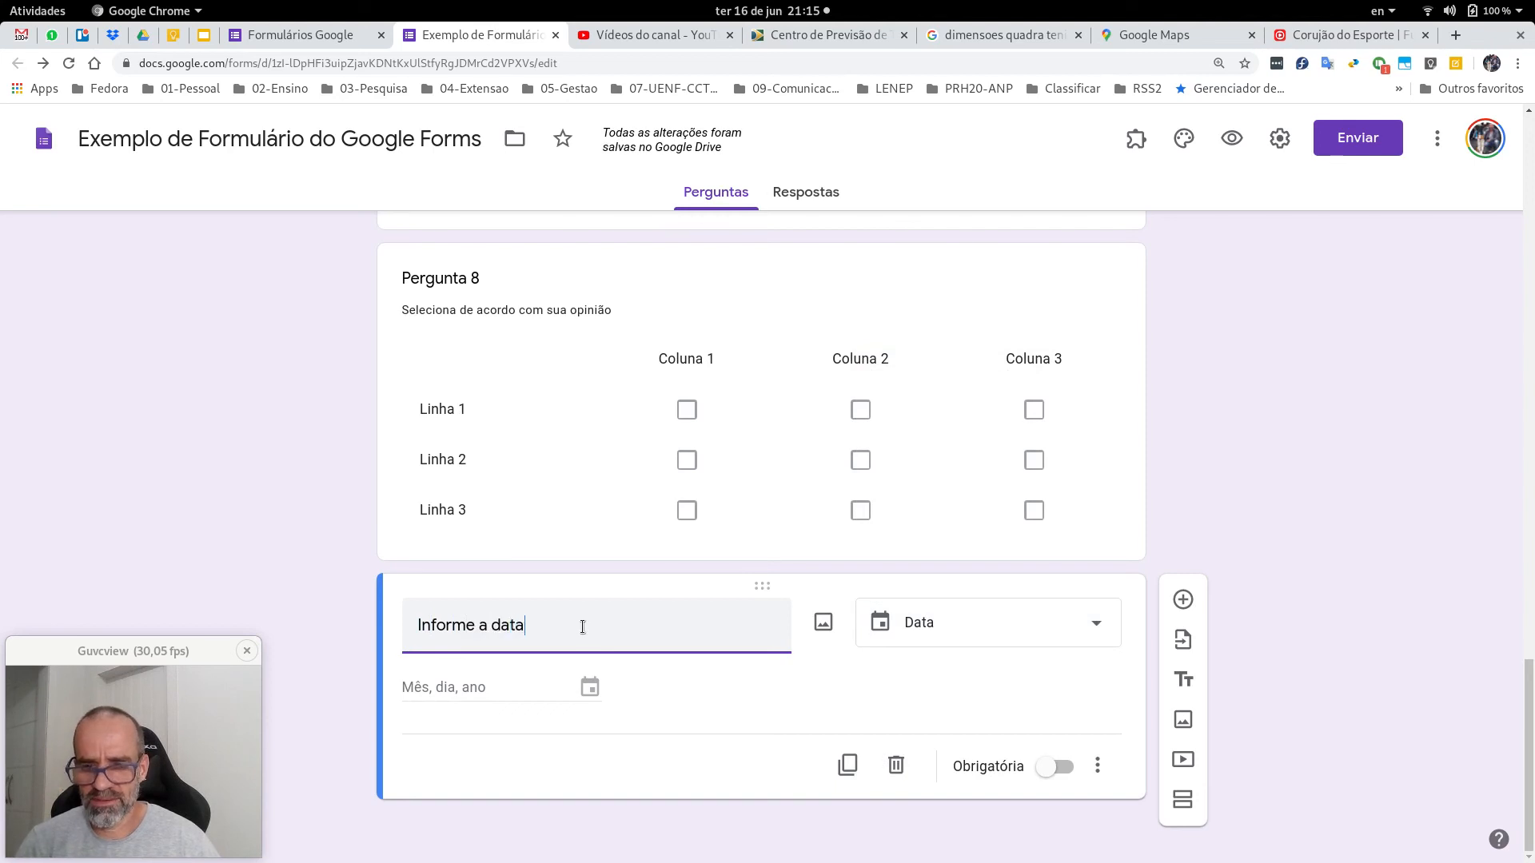
pyautogui.write(' de seu nascimento')
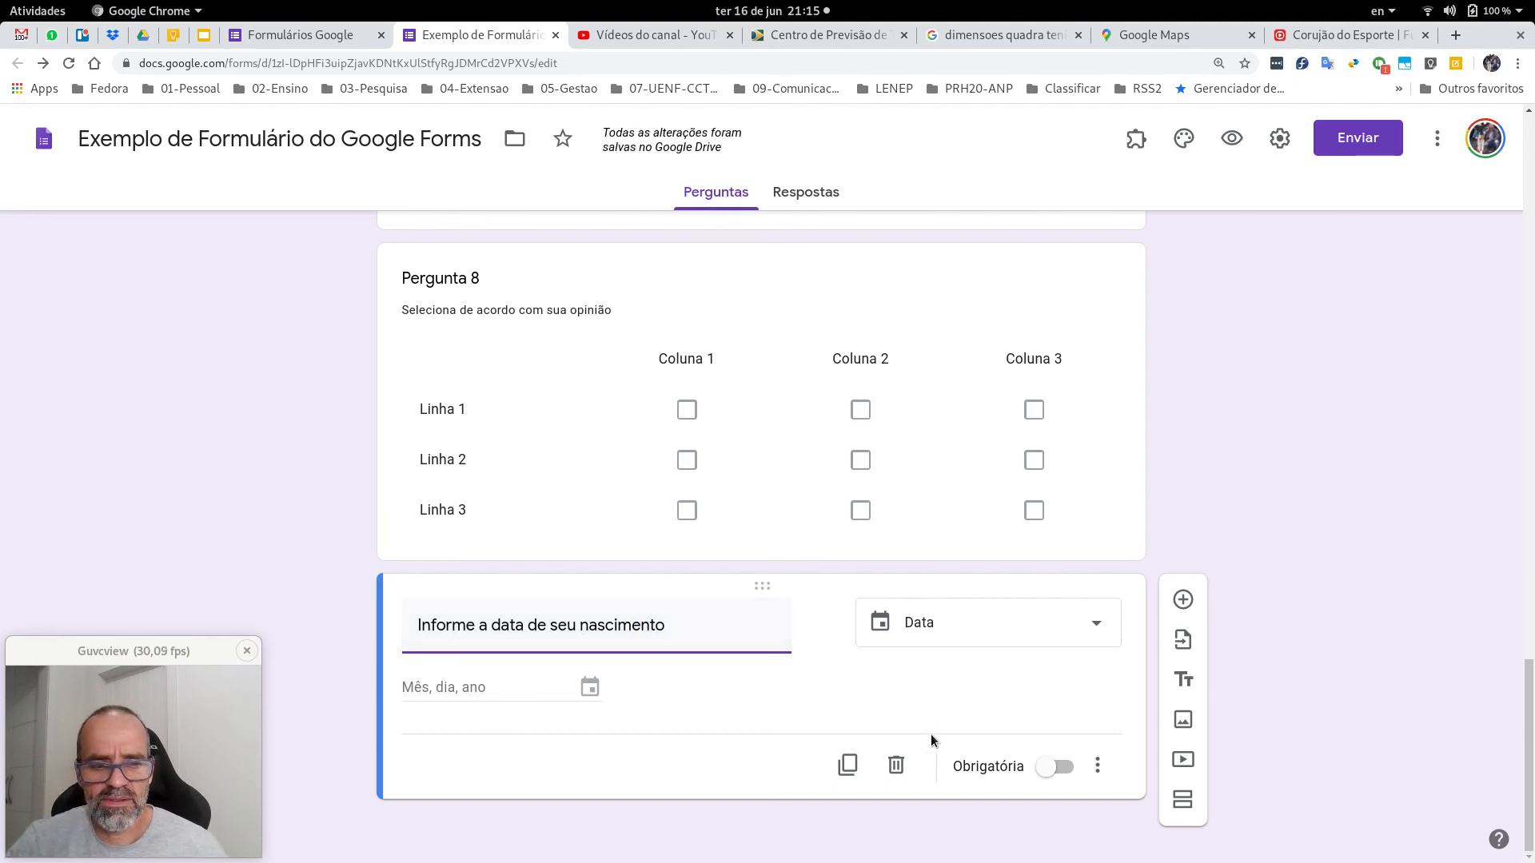
# Step: Add a new question below the date question and make it a time question (Horário)
pyautogui.click(1182, 600)
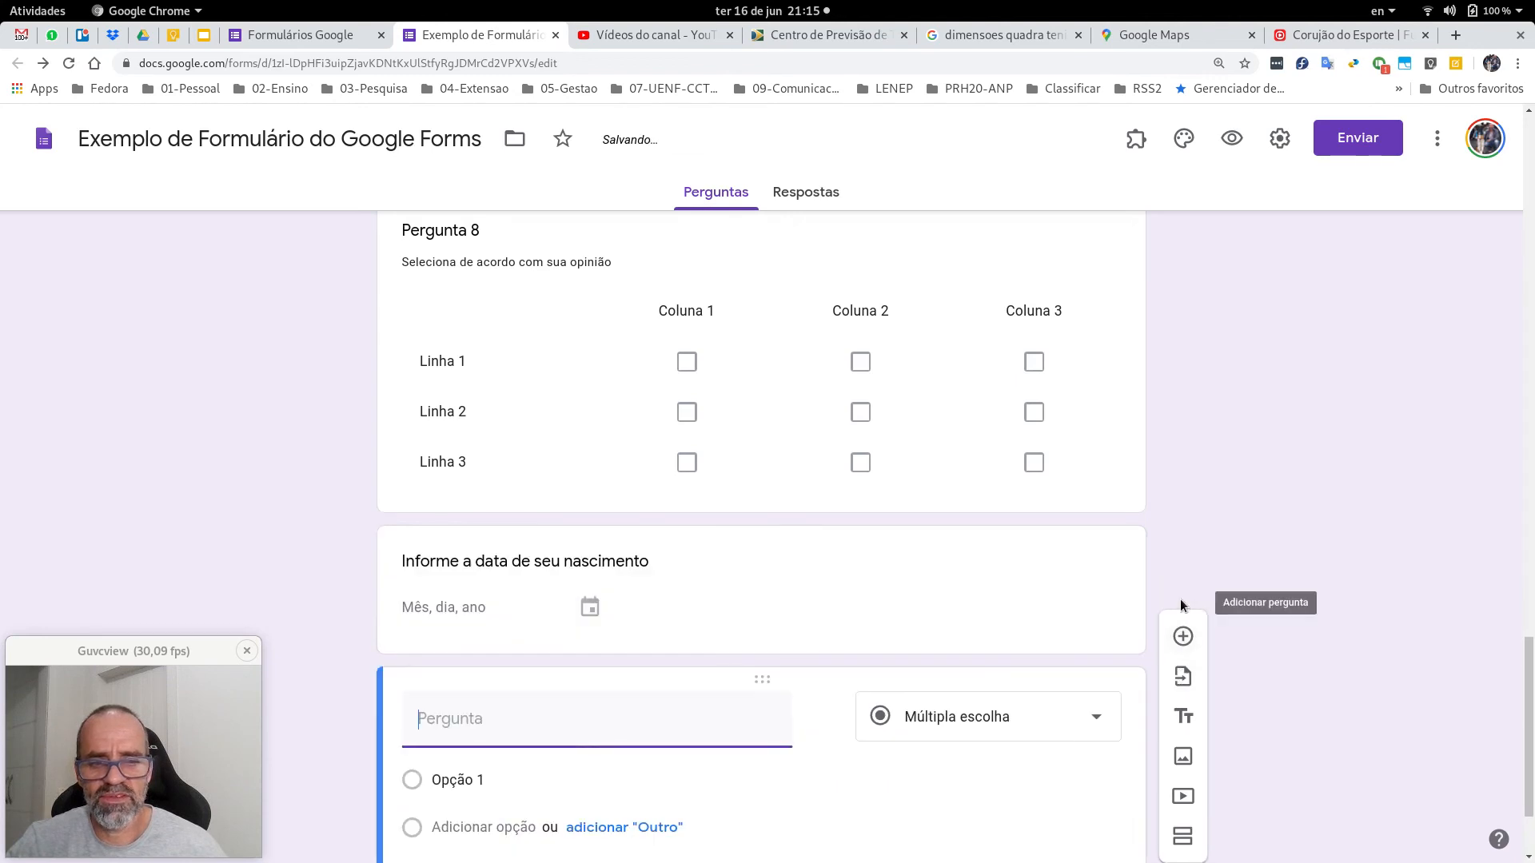
pyautogui.click(990, 589)
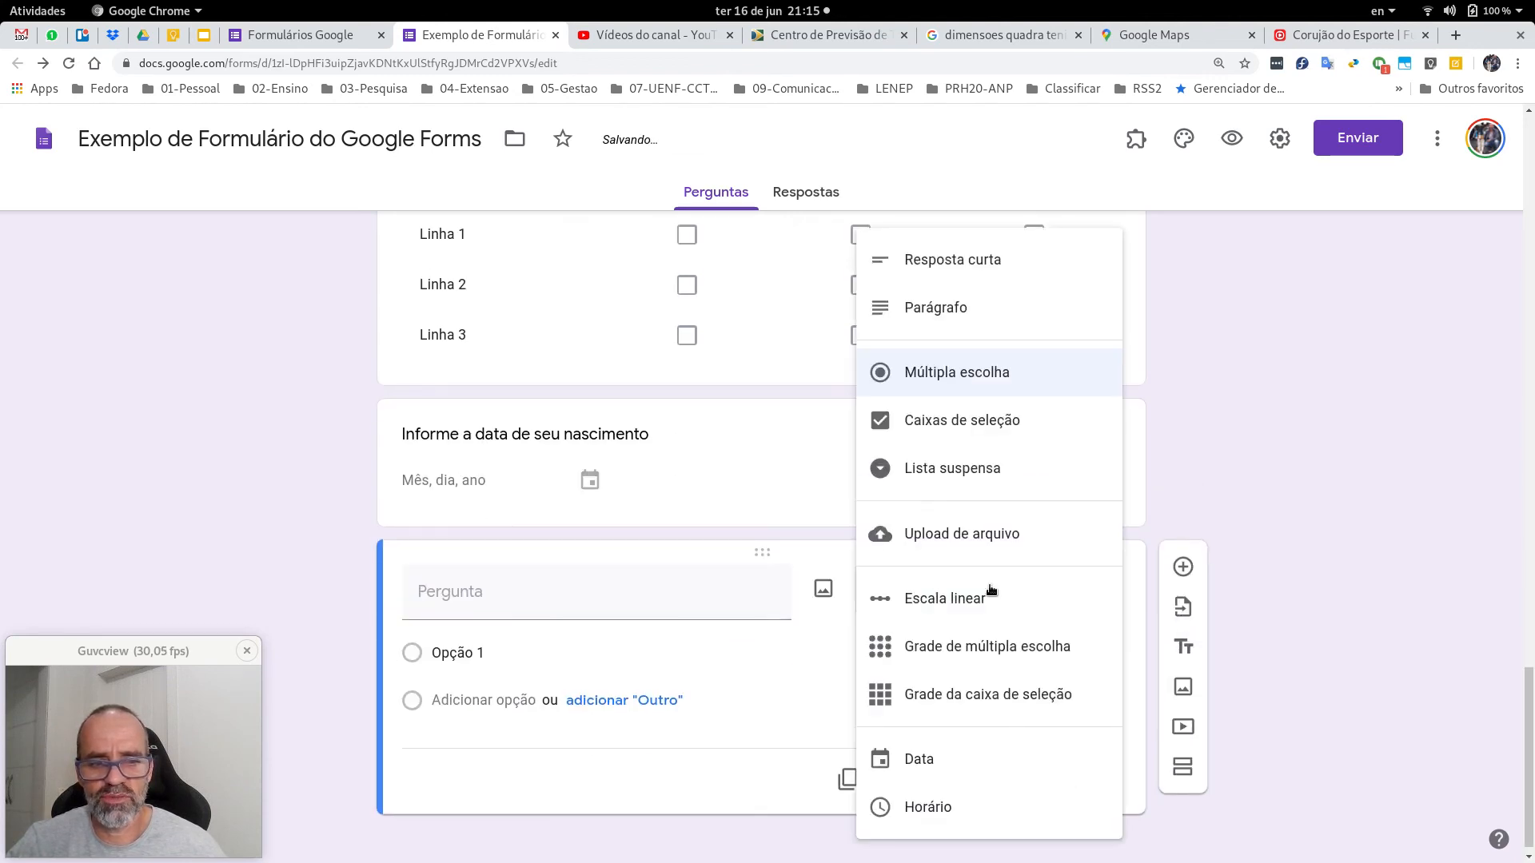
pyautogui.click(926, 806)
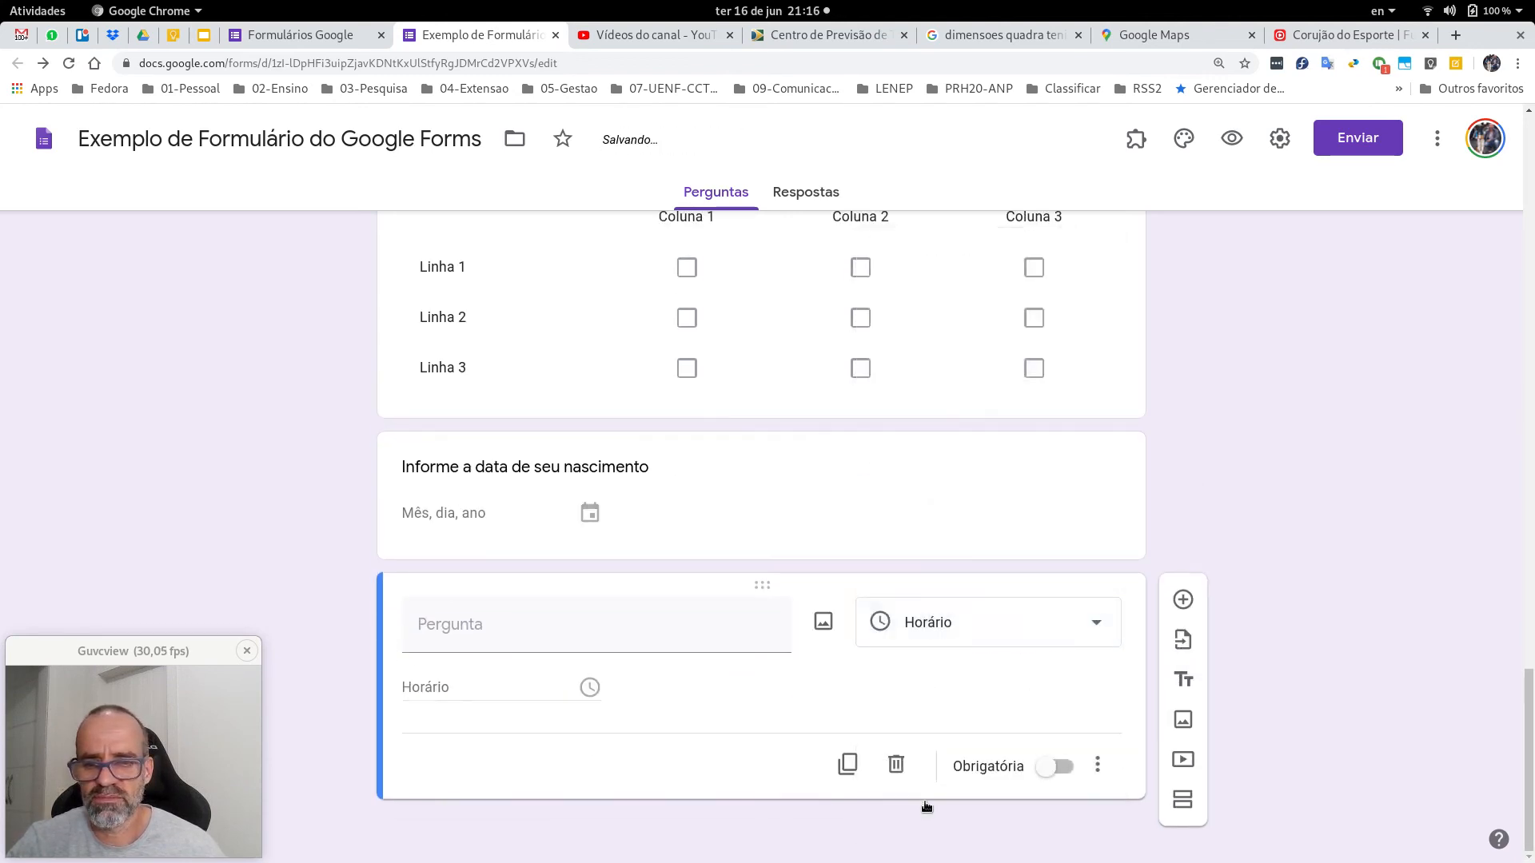
# Step: Title the time question "Informe o horário ideal para a prova final no dia 17/12"
pyautogui.click(540, 627)
pyautogui.write('Inf')
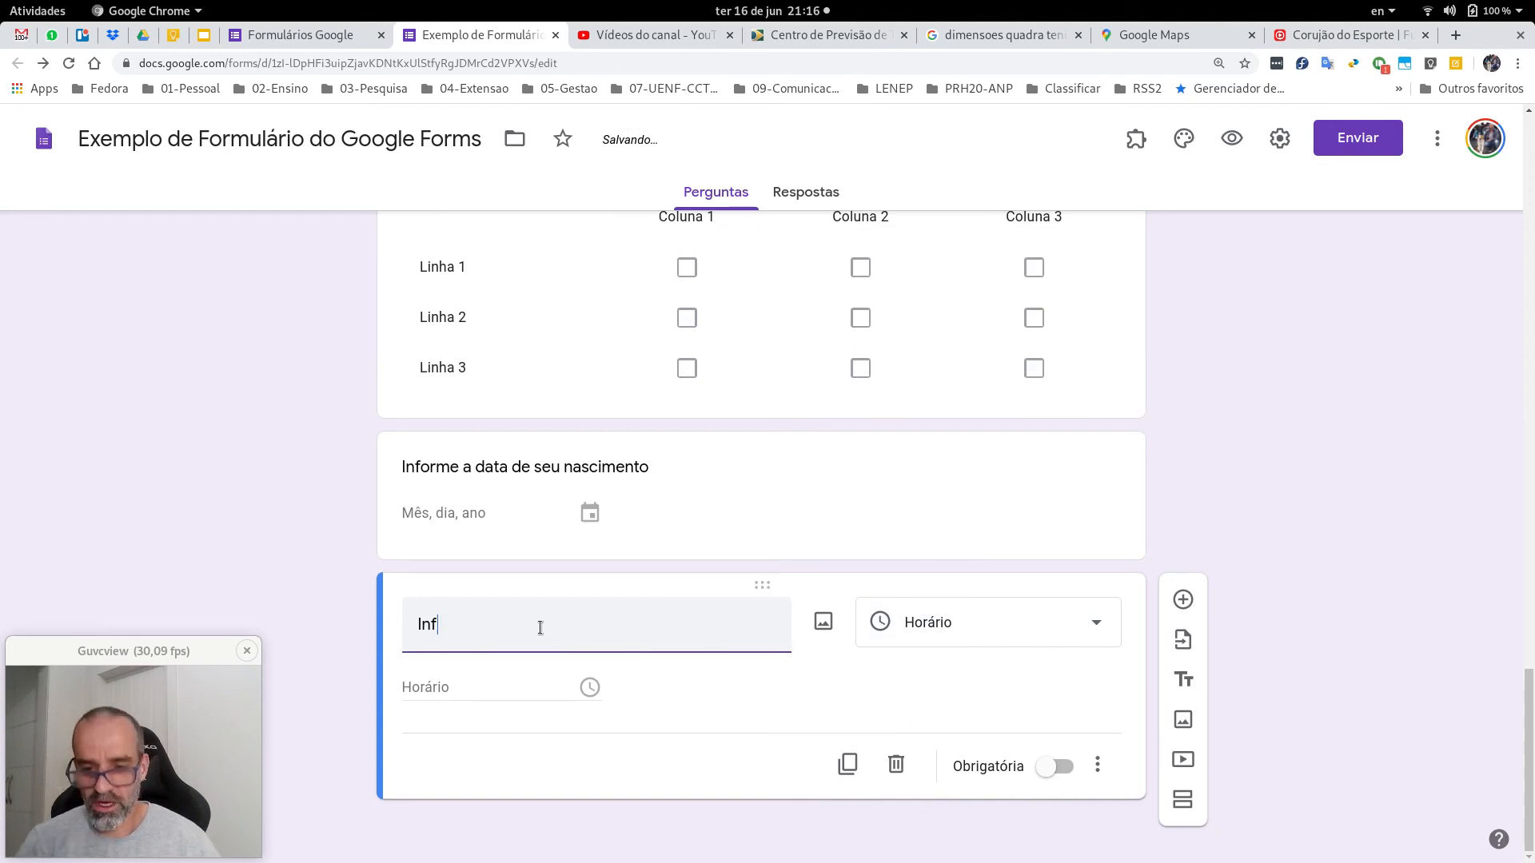
pyautogui.write('orme o hor')
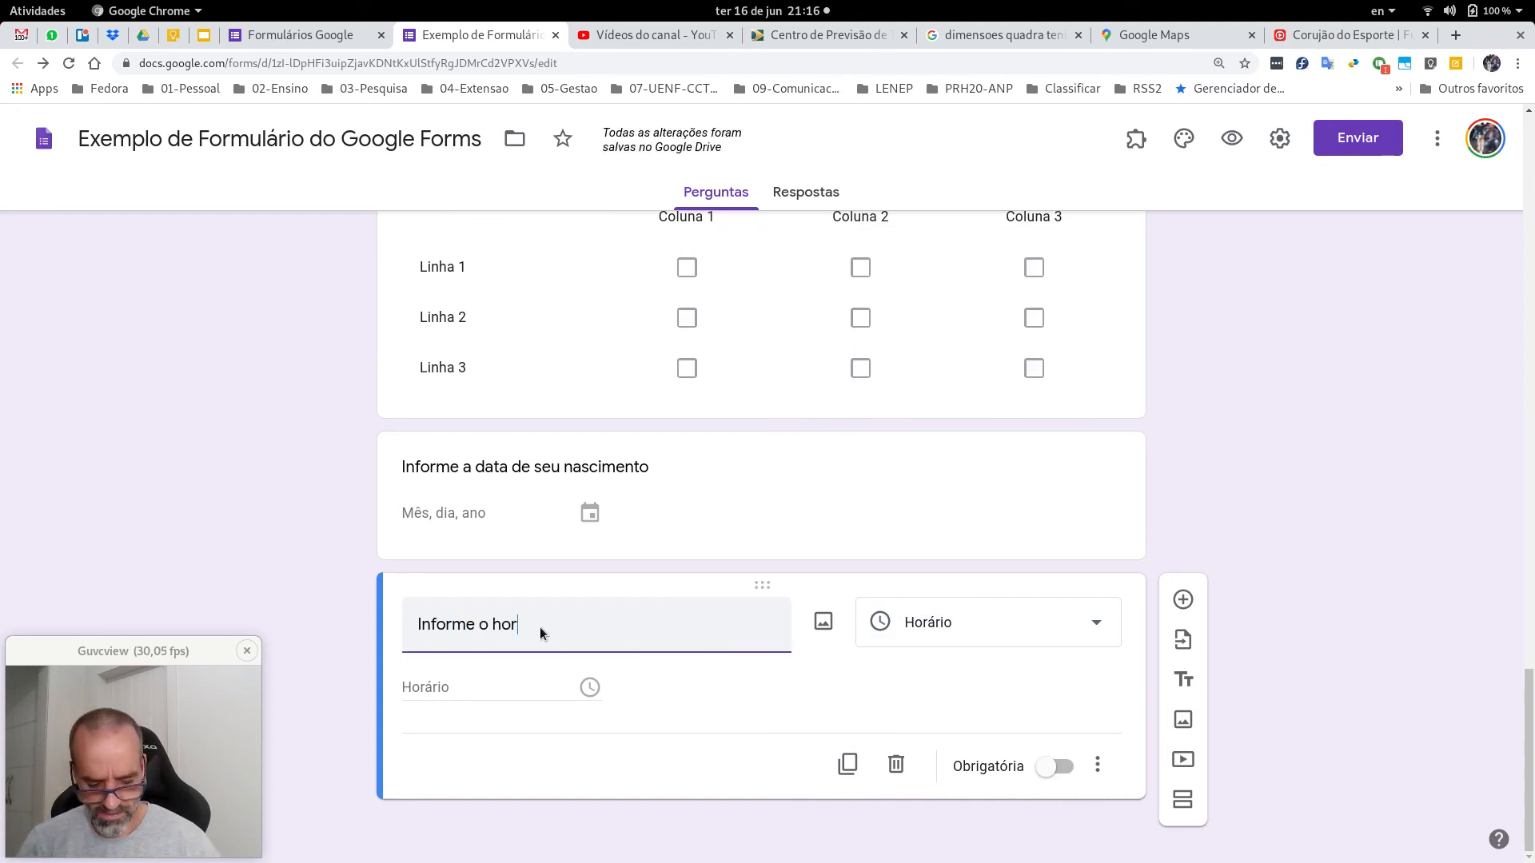
pyautogui.write('ário ideal par')
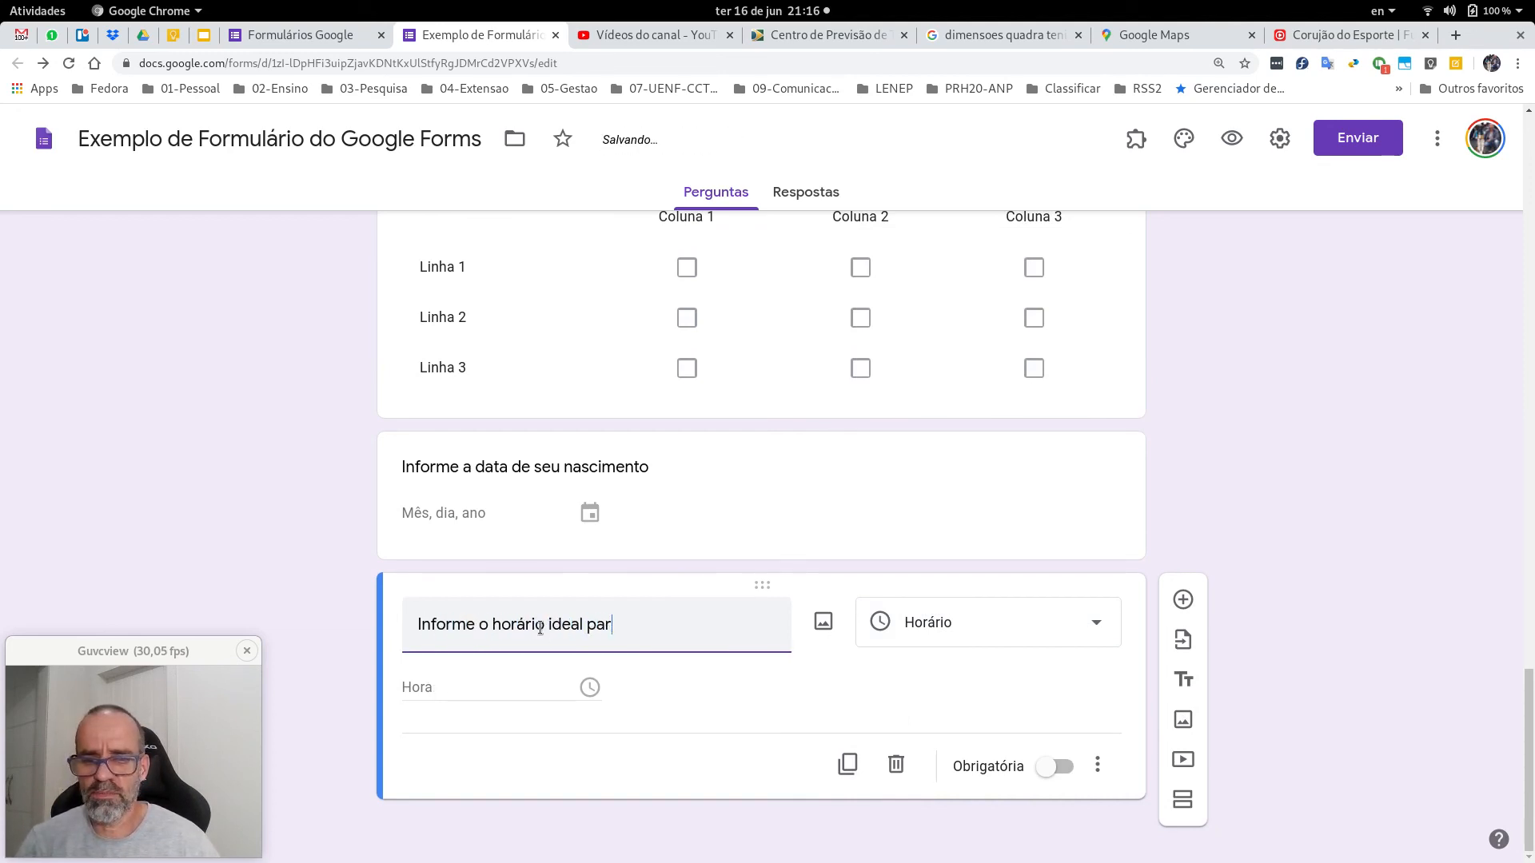
pyautogui.write('a a prova fina')
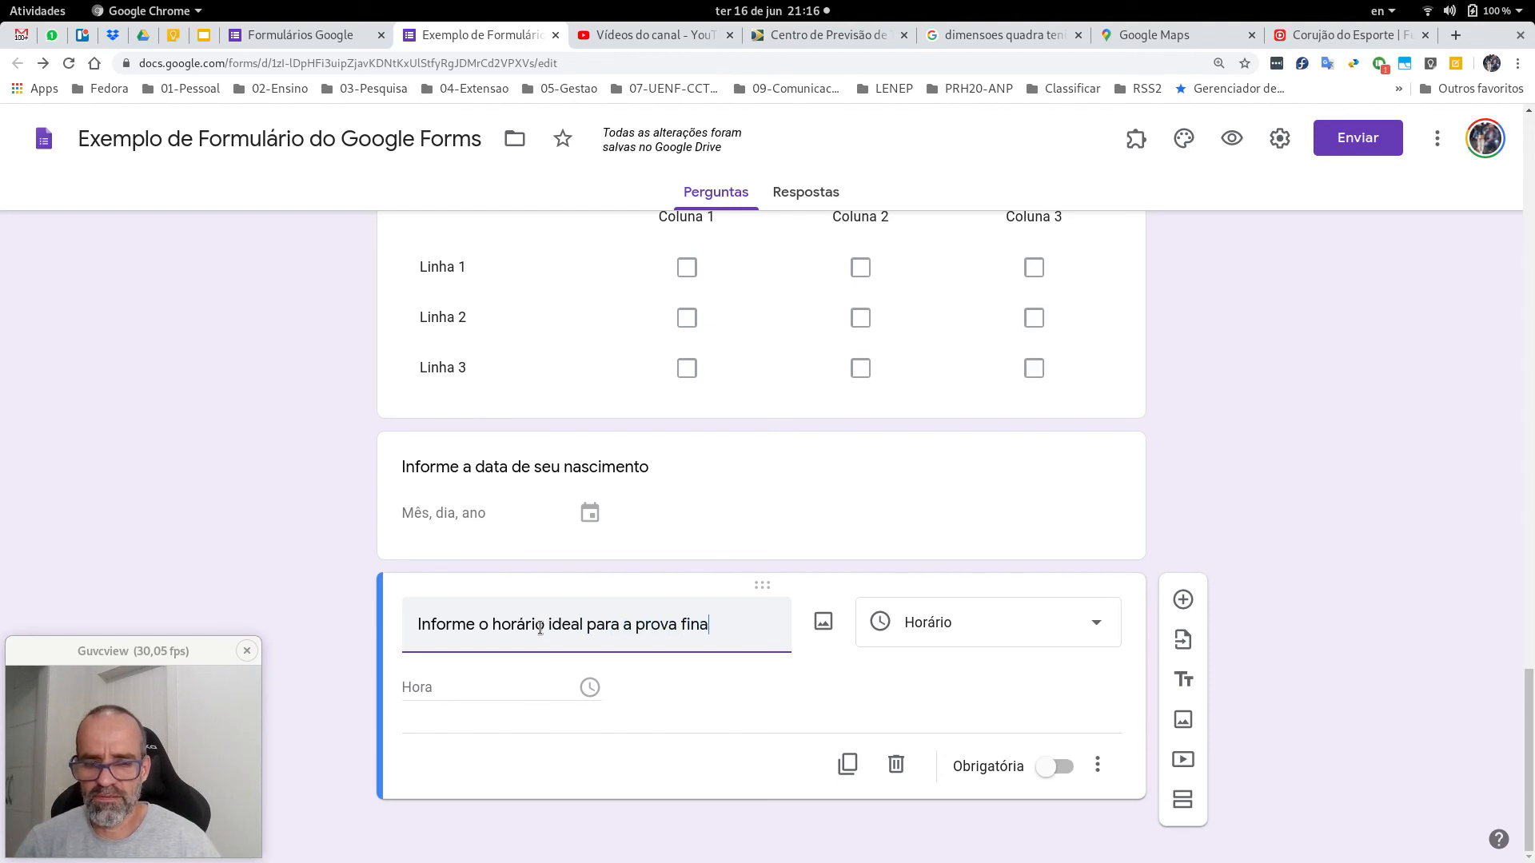
pyautogui.write('l no dia 1')
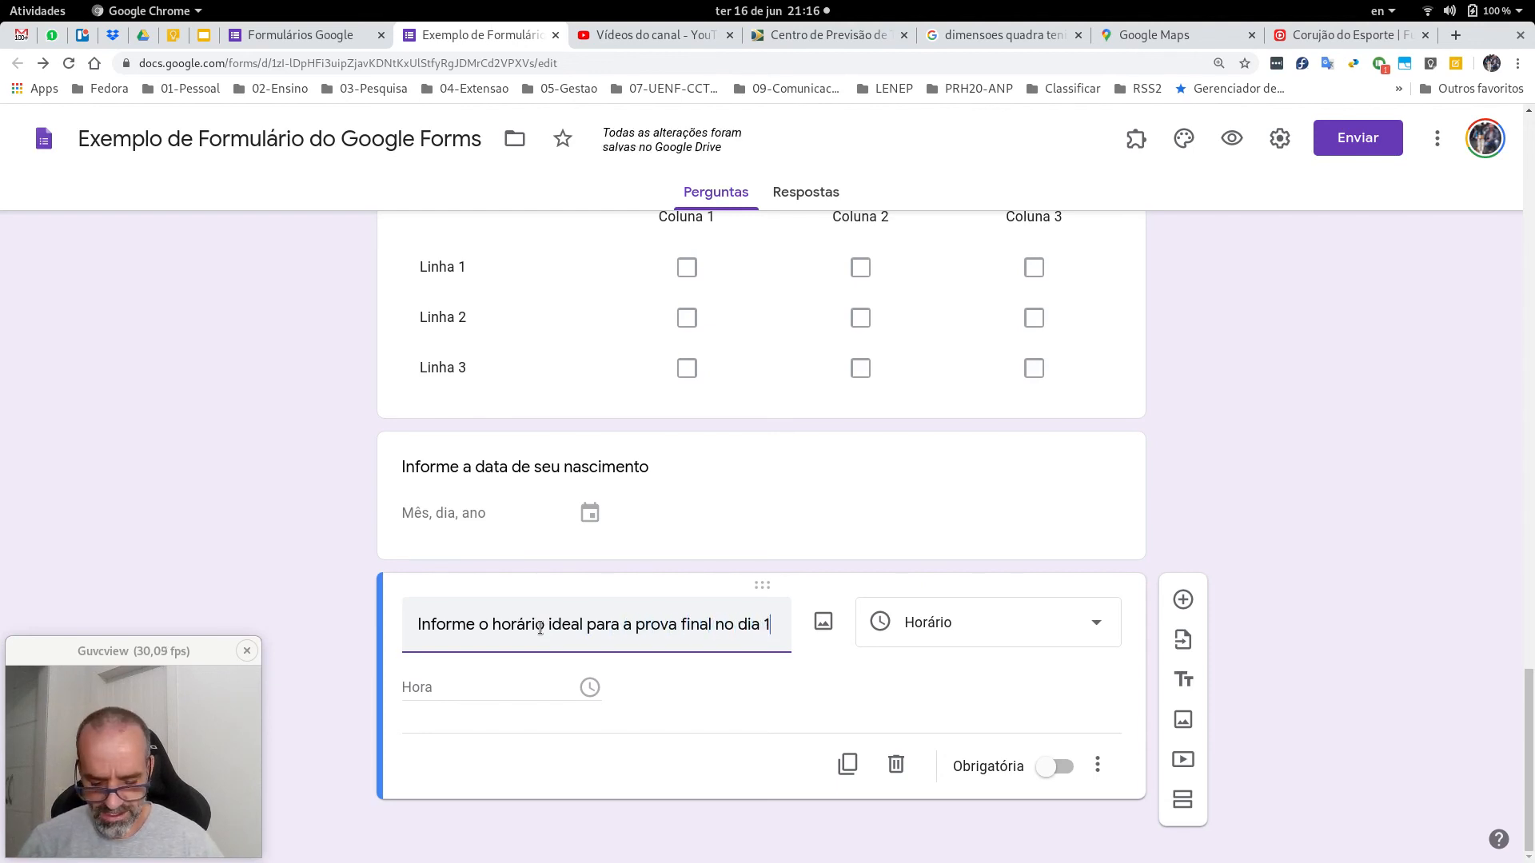
pyautogui.write('7/12')
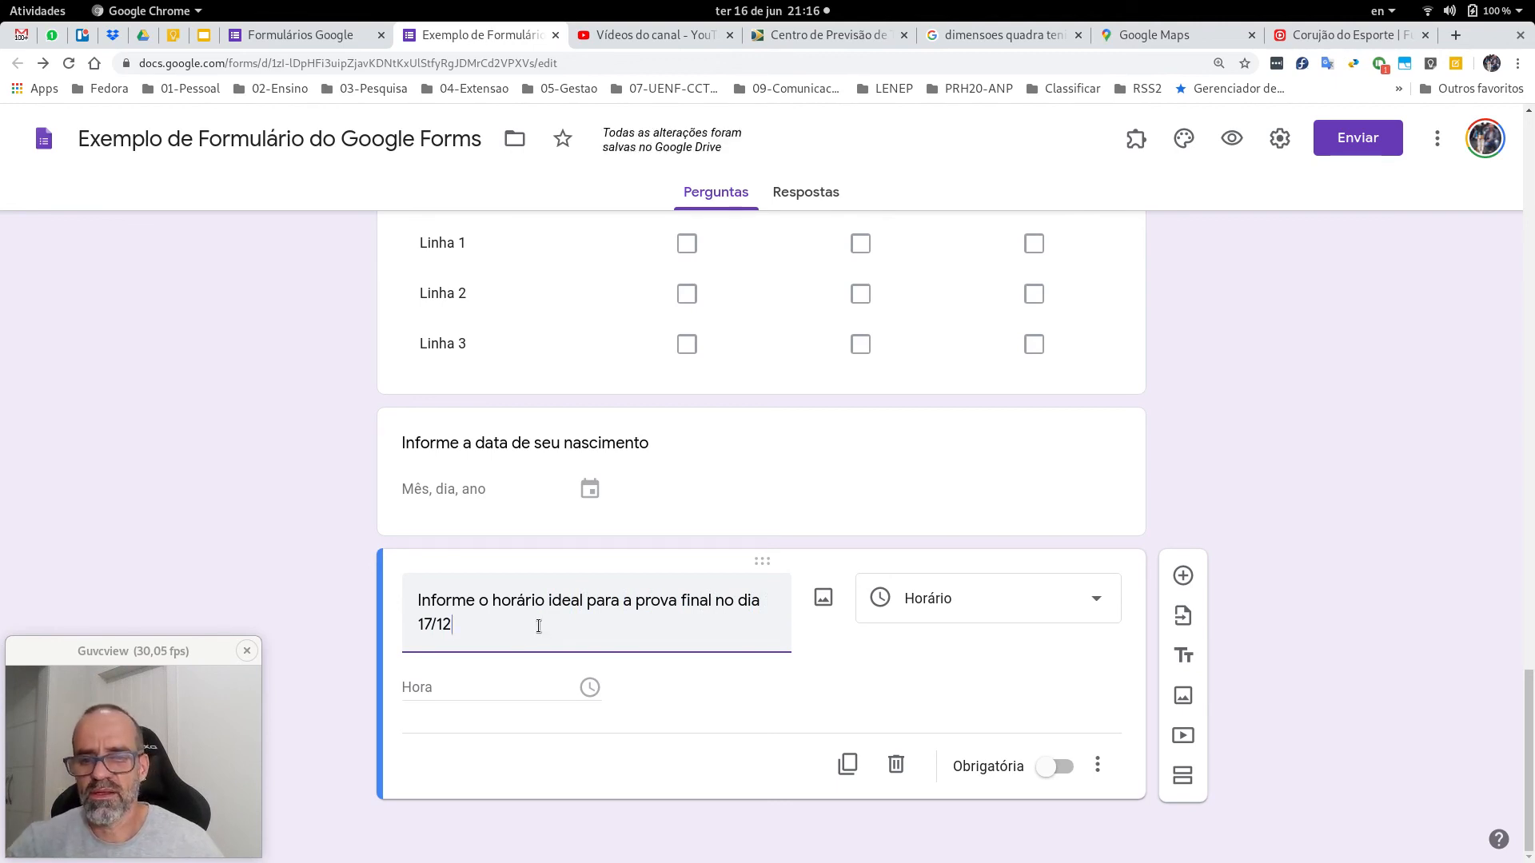
pyautogui.click(1198, 486)
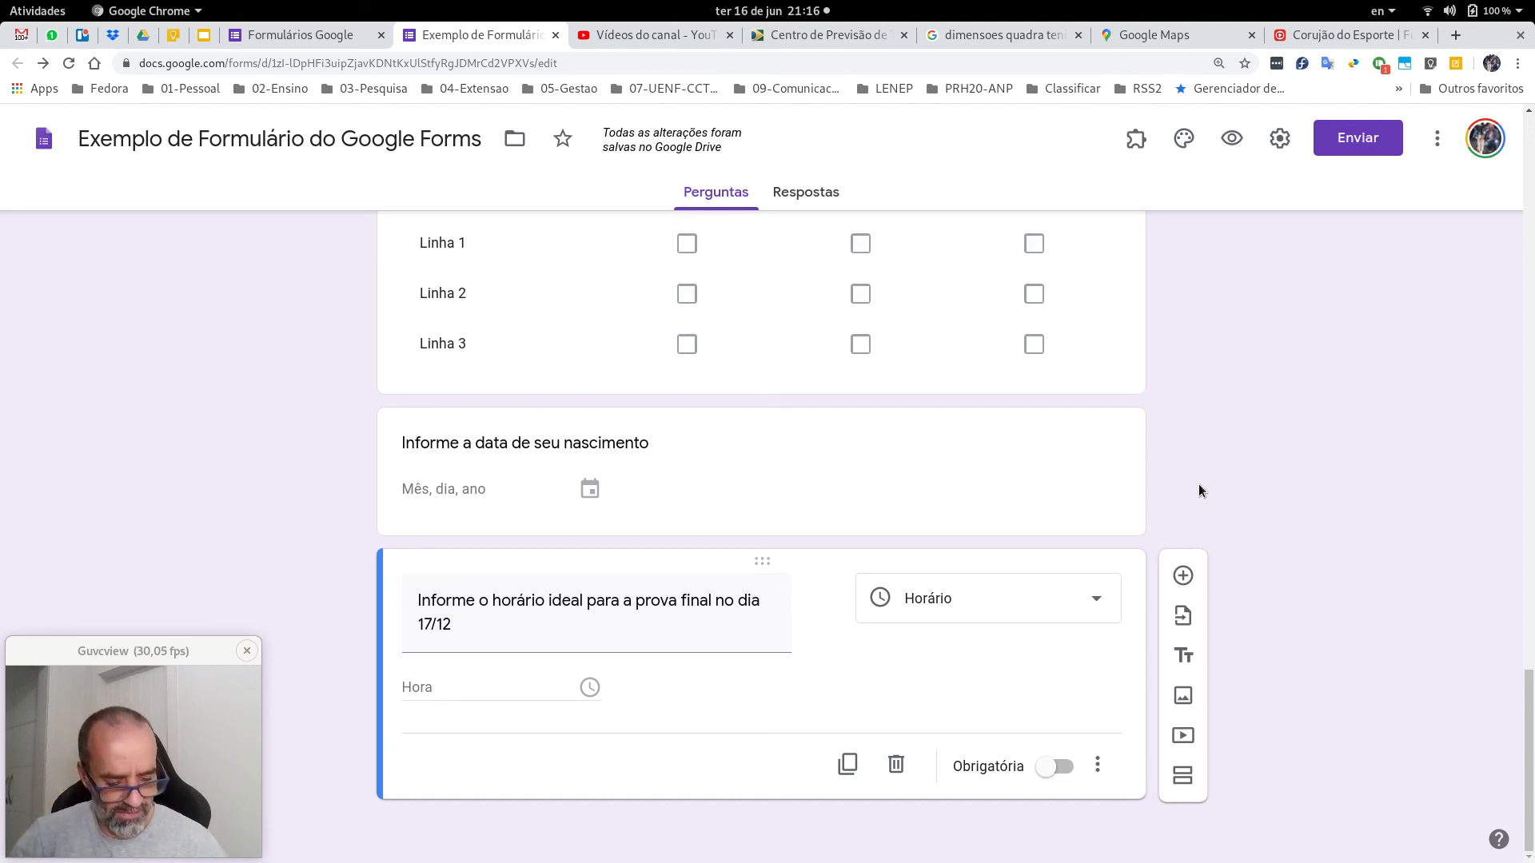
# Step: Switch to Google Drive, examine the options for creating a new Google Forms form, and return to the example form
pyautogui.press('Home')
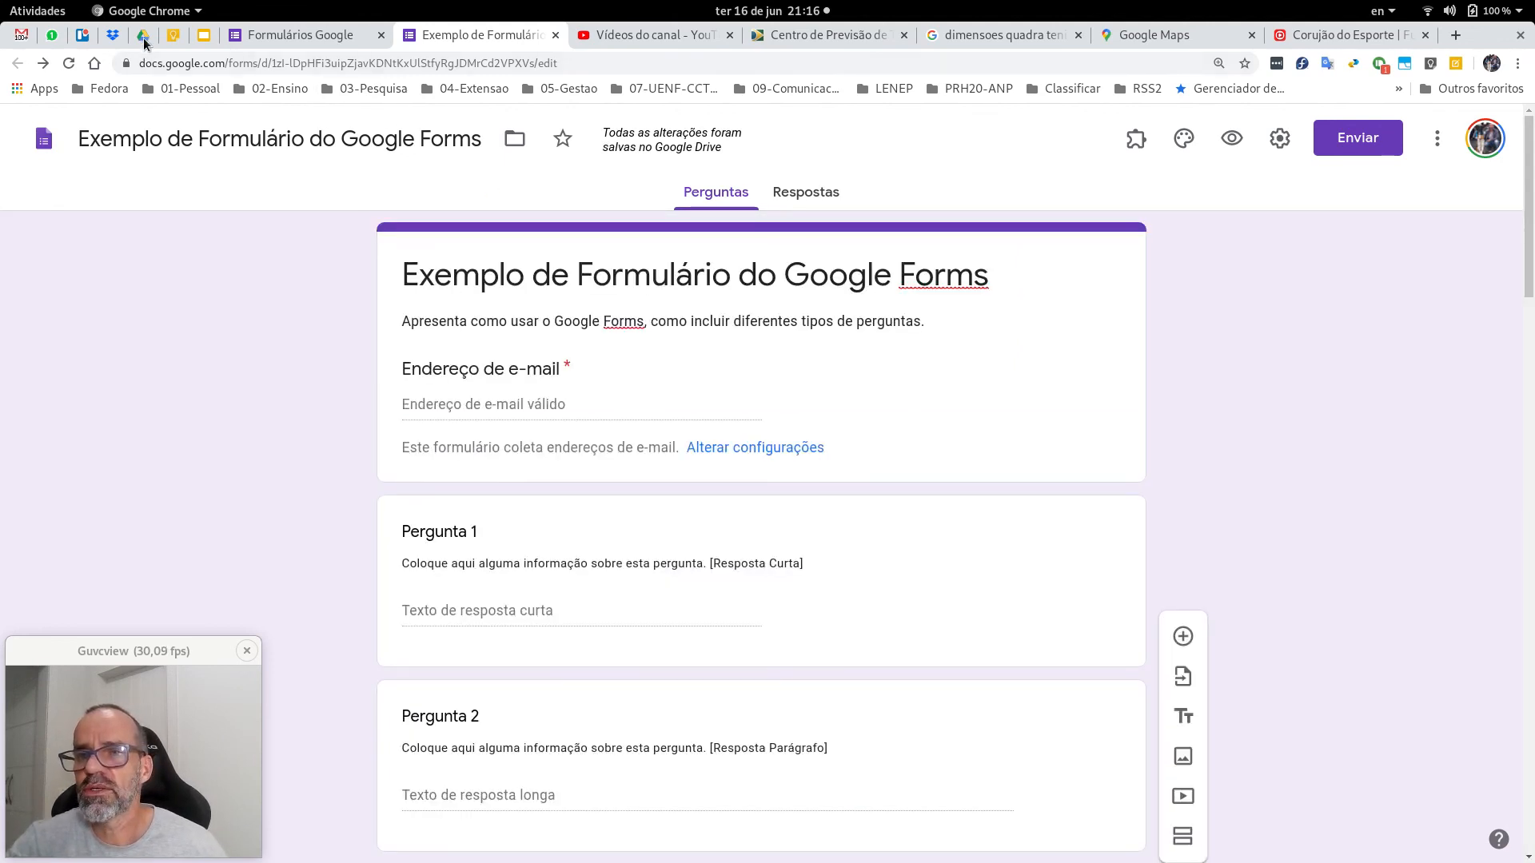
pyautogui.click(145, 40)
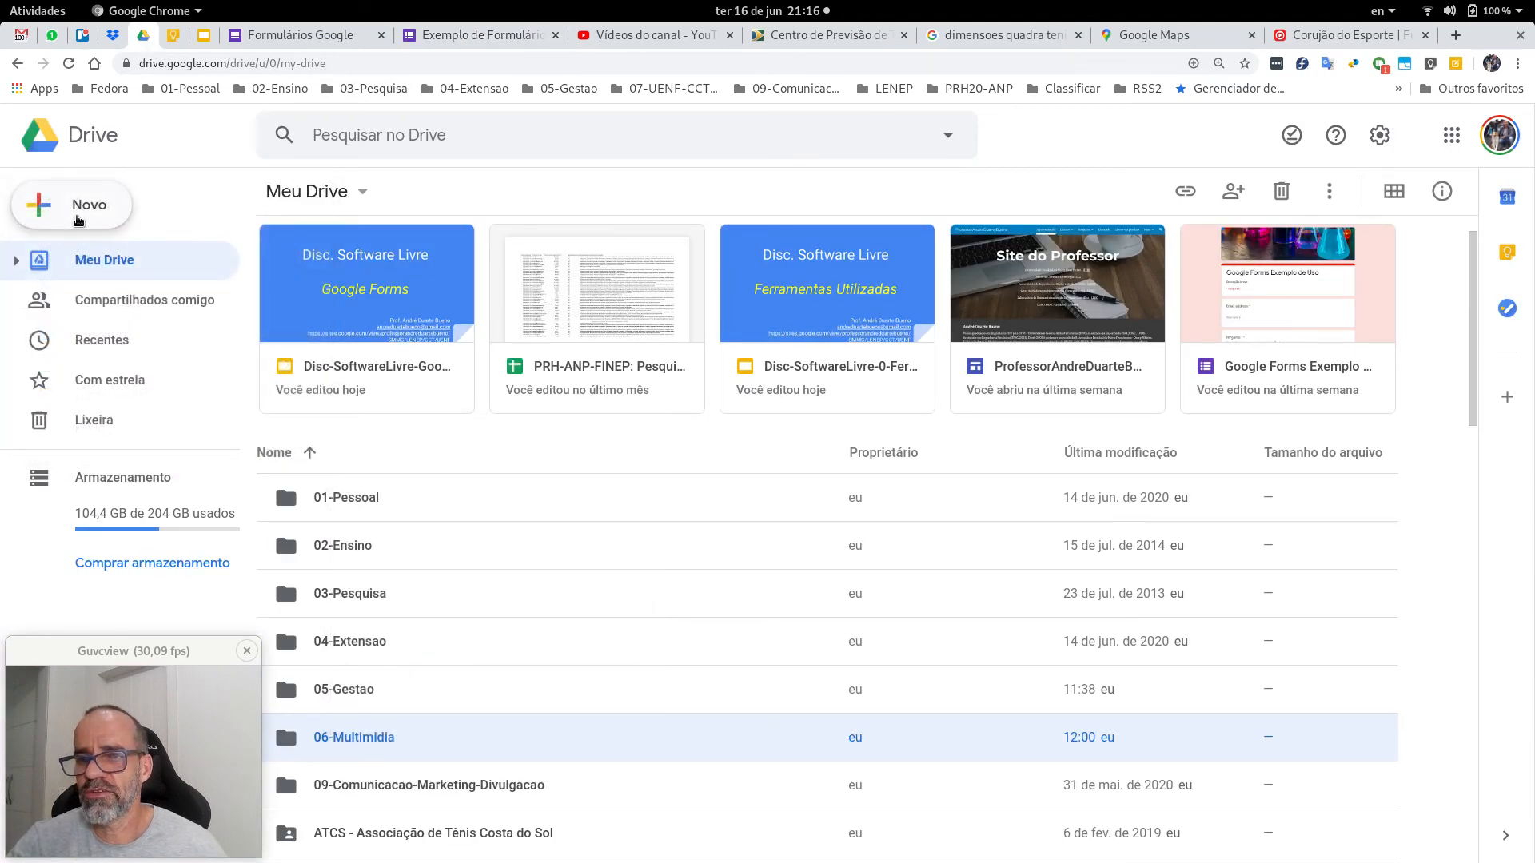
pyautogui.click(77, 217)
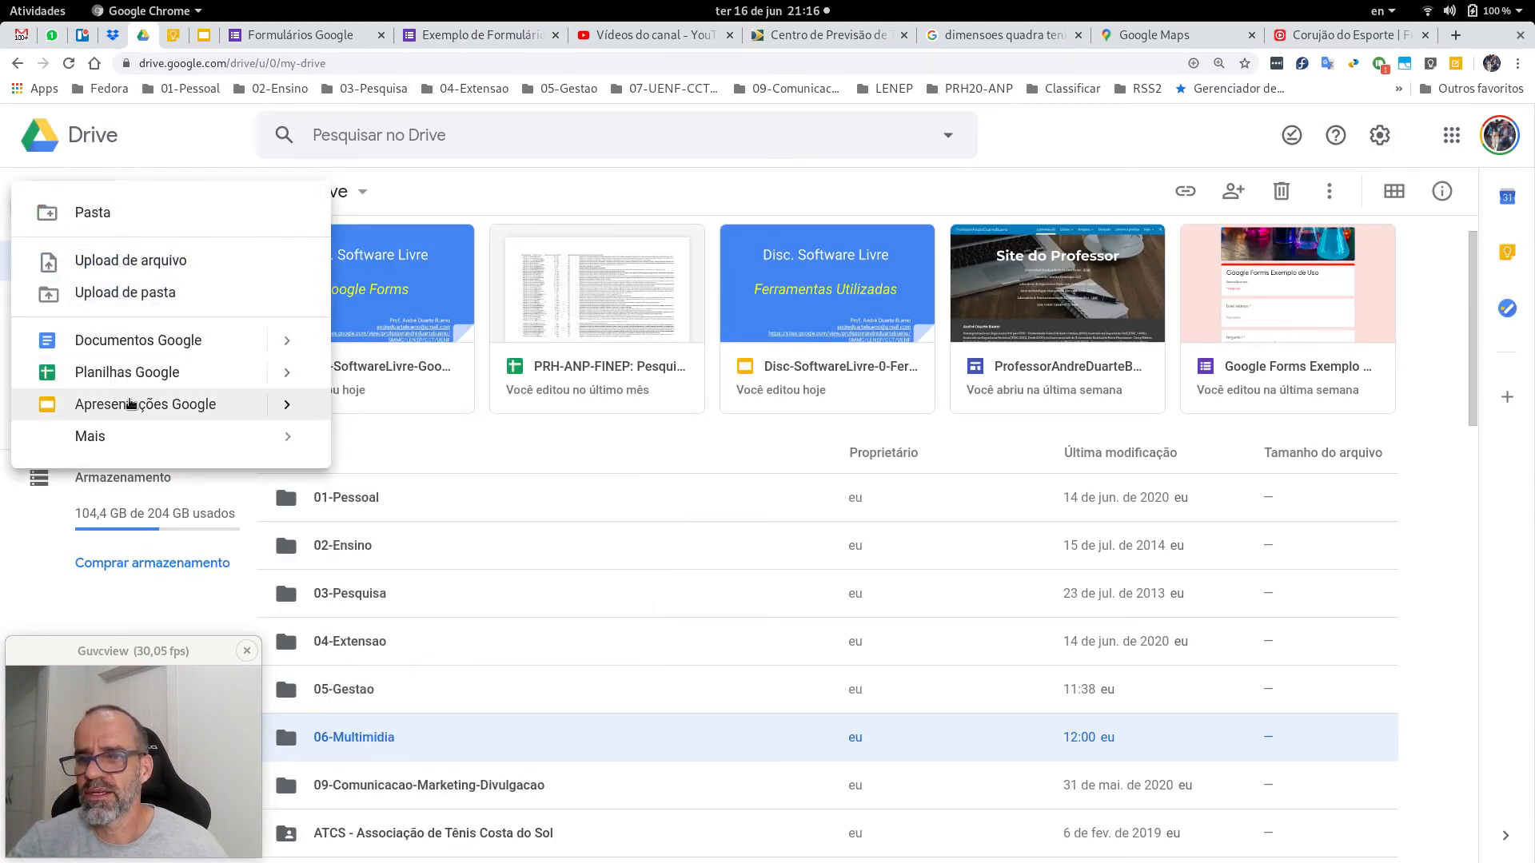
pyautogui.moveTo(192, 443)
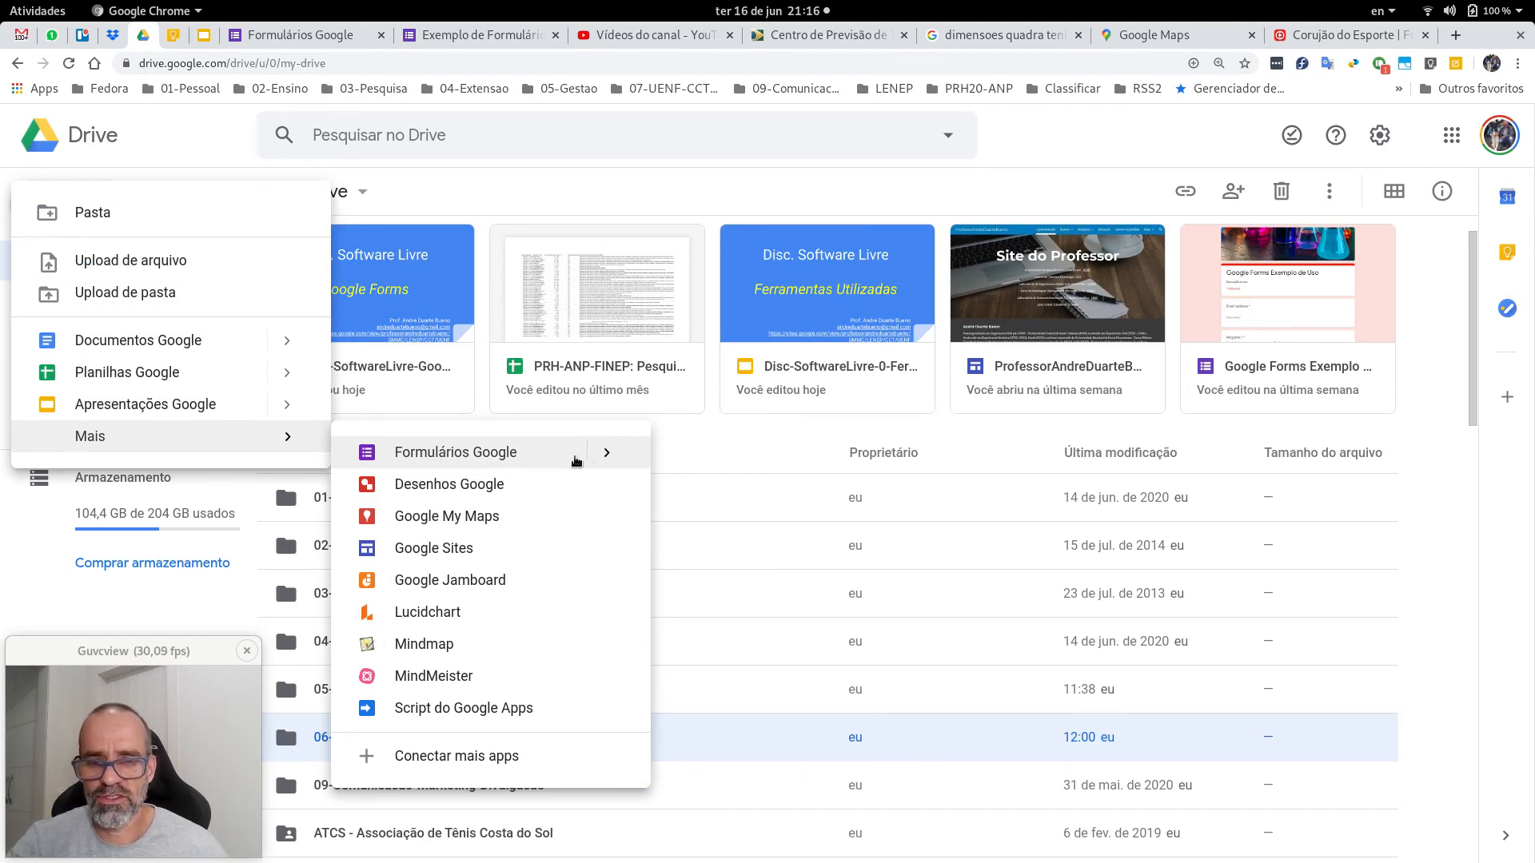
pyautogui.moveTo(606, 454)
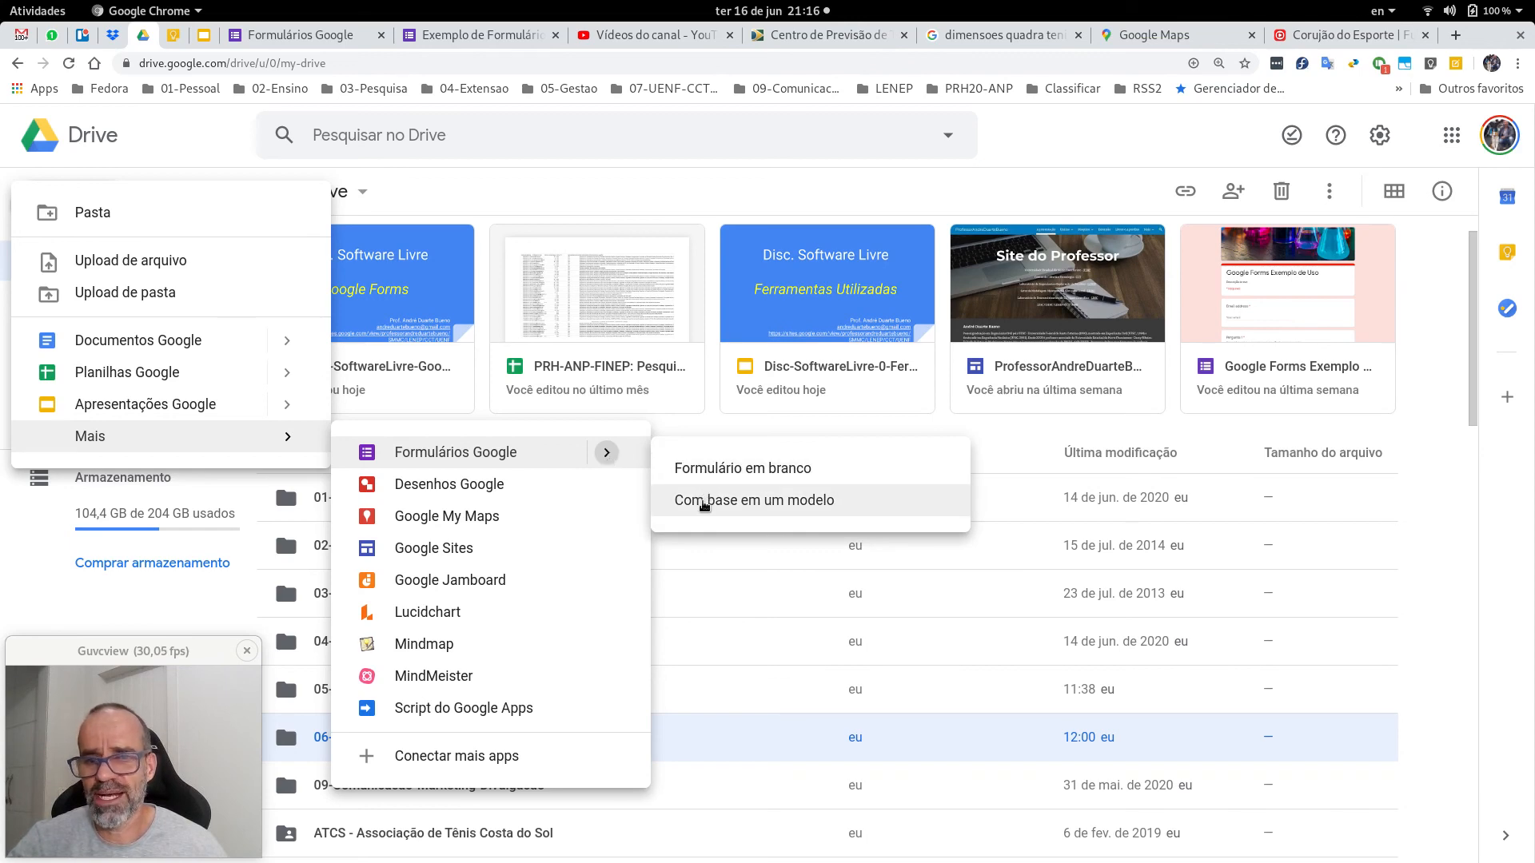
pyautogui.click(310, 36)
pyautogui.click(461, 38)
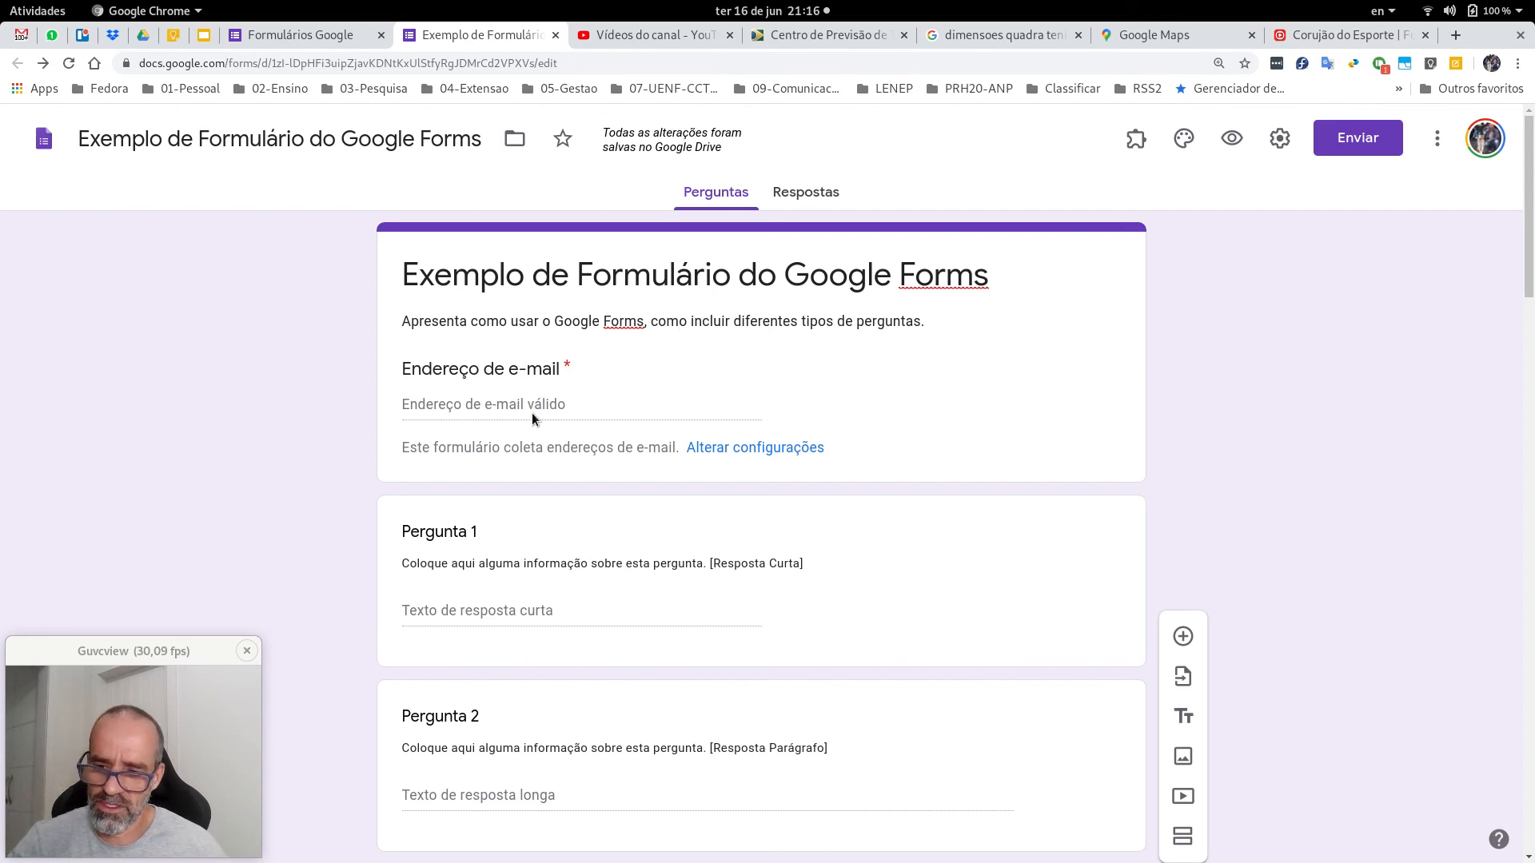
# Step: Review the form's questions and their answer types from Pergunta 1 down to the time question
pyautogui.scroll(-2, 525, 435)
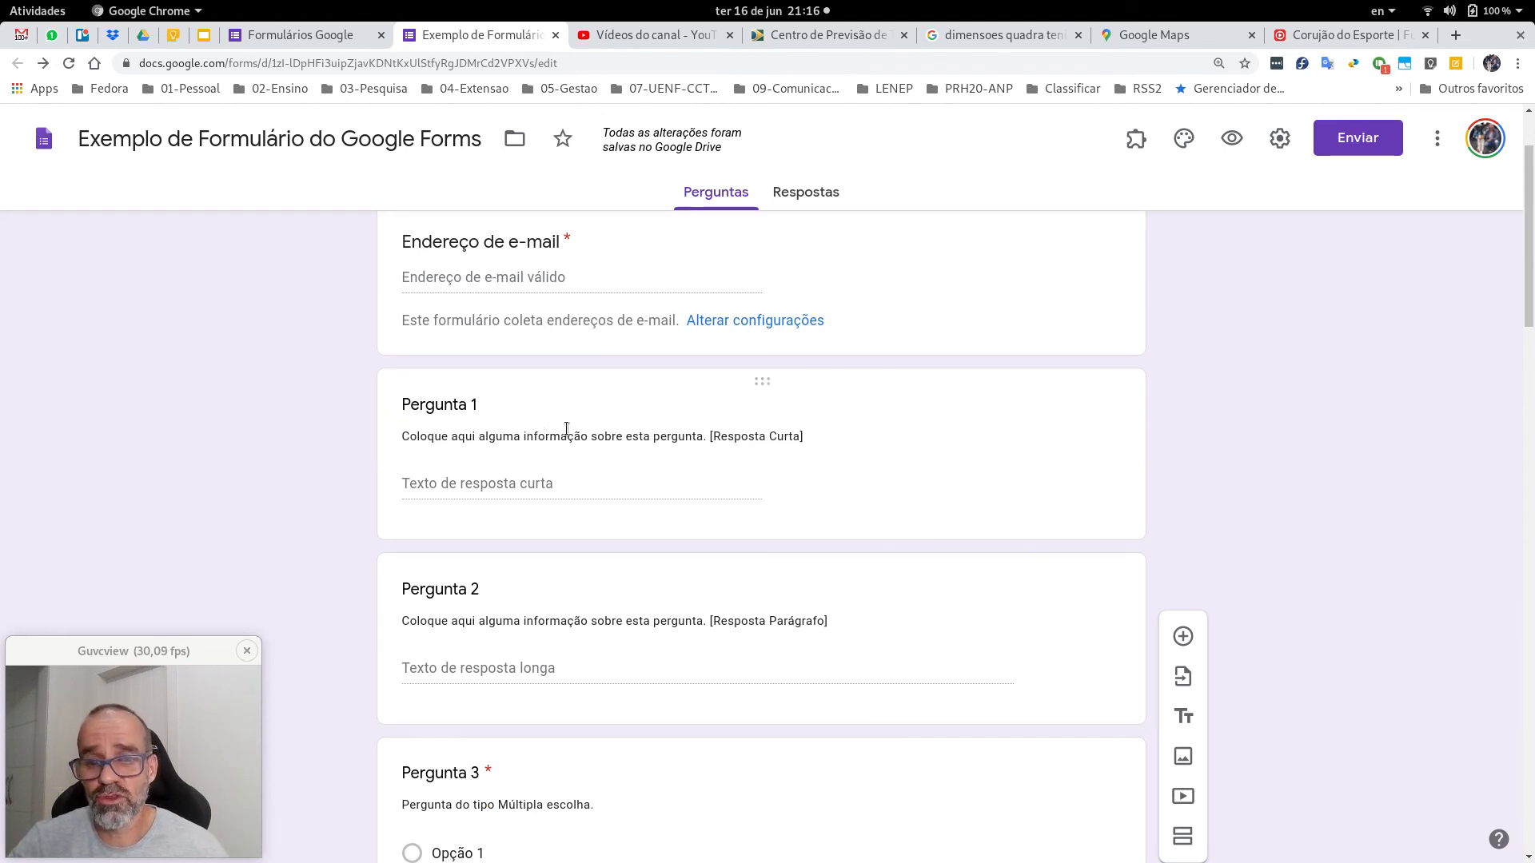
pyautogui.click(892, 457)
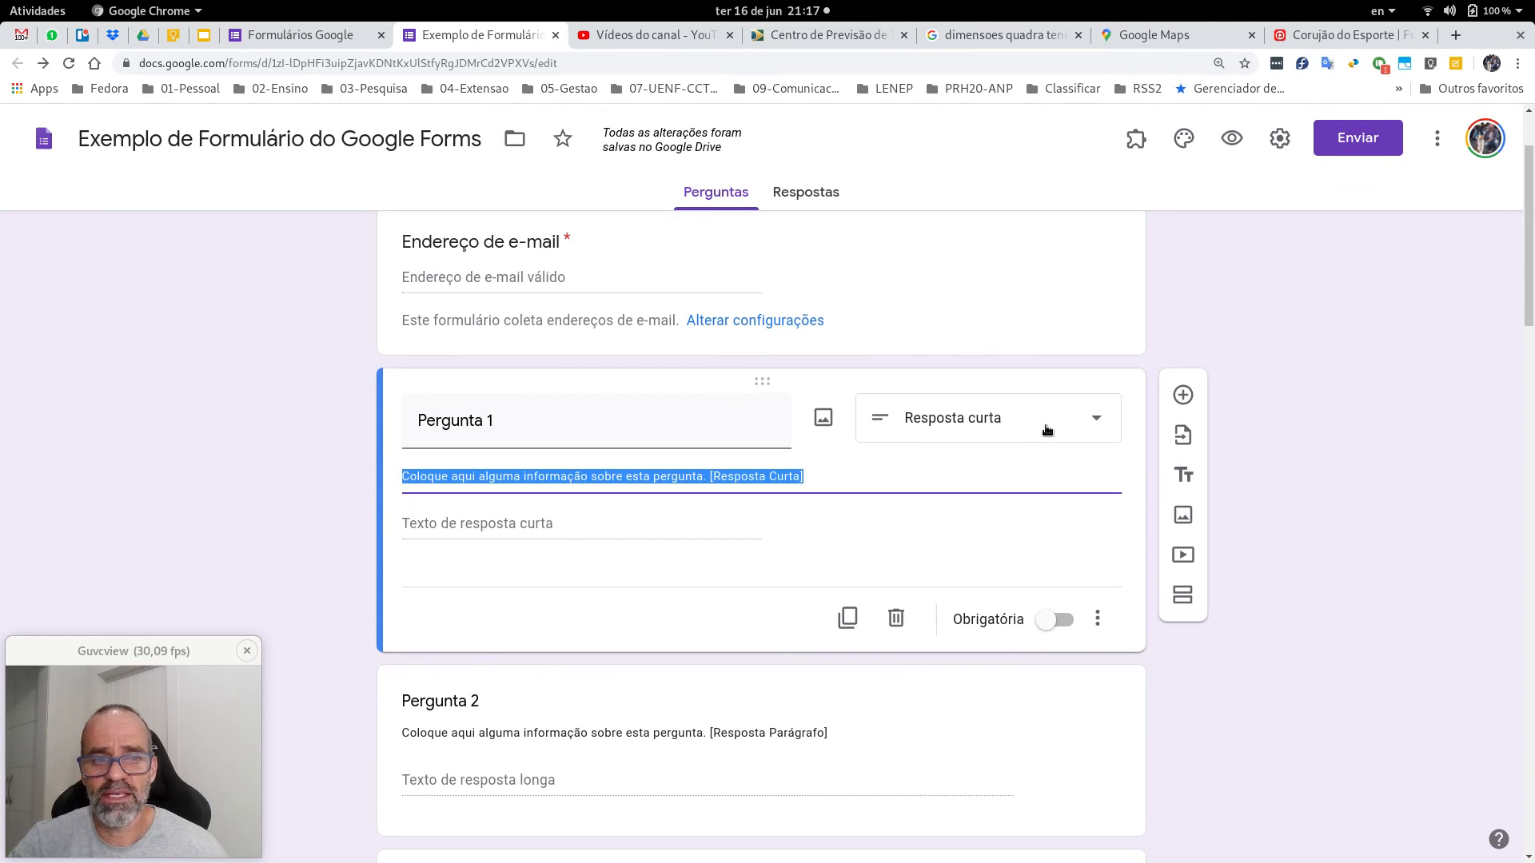
pyautogui.scroll(-7, 863, 473)
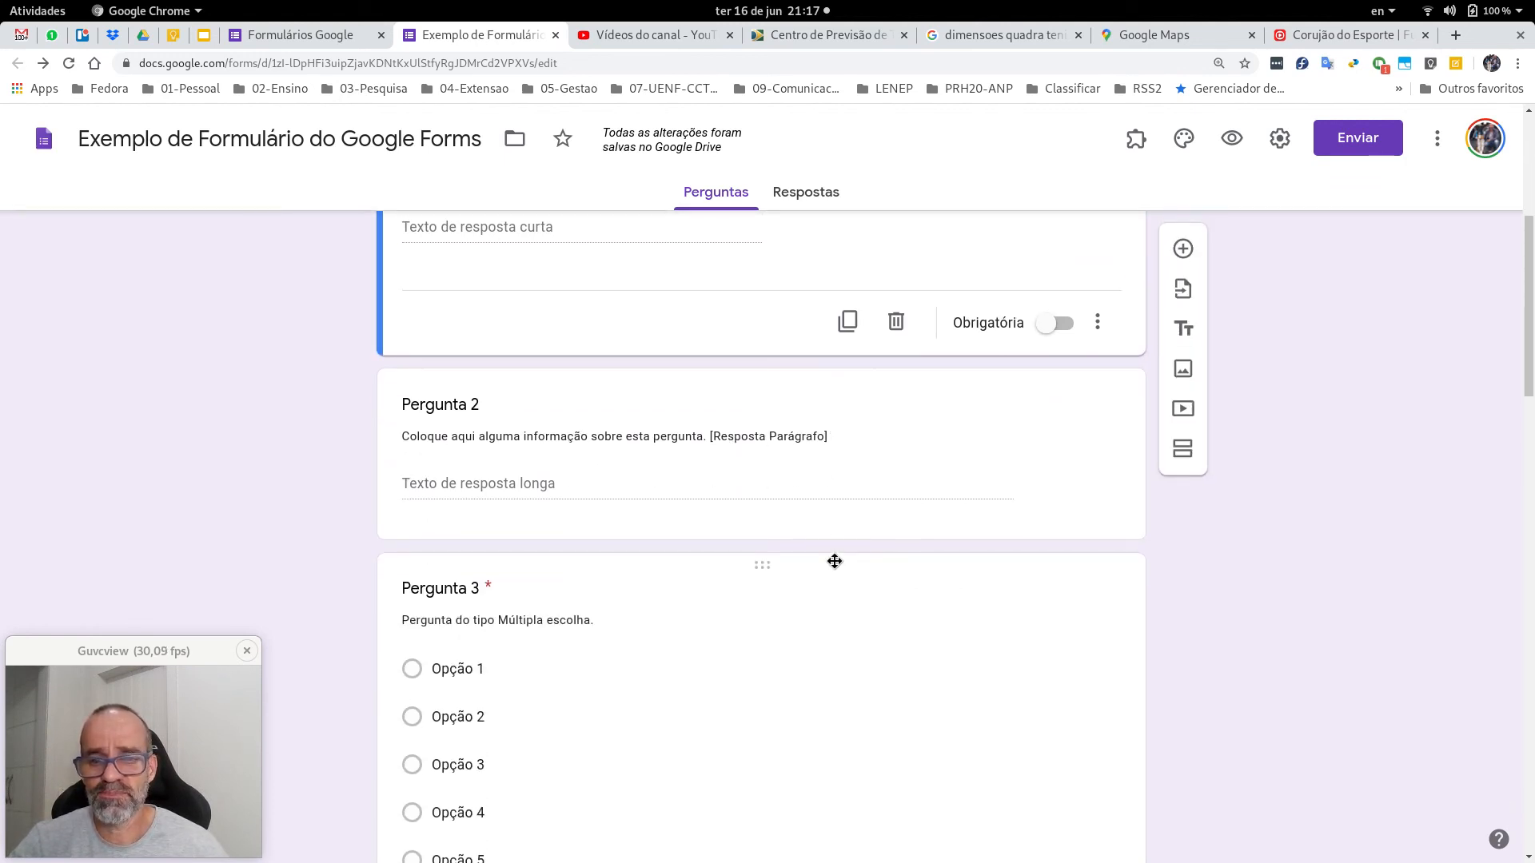
pyautogui.scroll(-5, 831, 560)
pyautogui.scroll(-14, 827, 560)
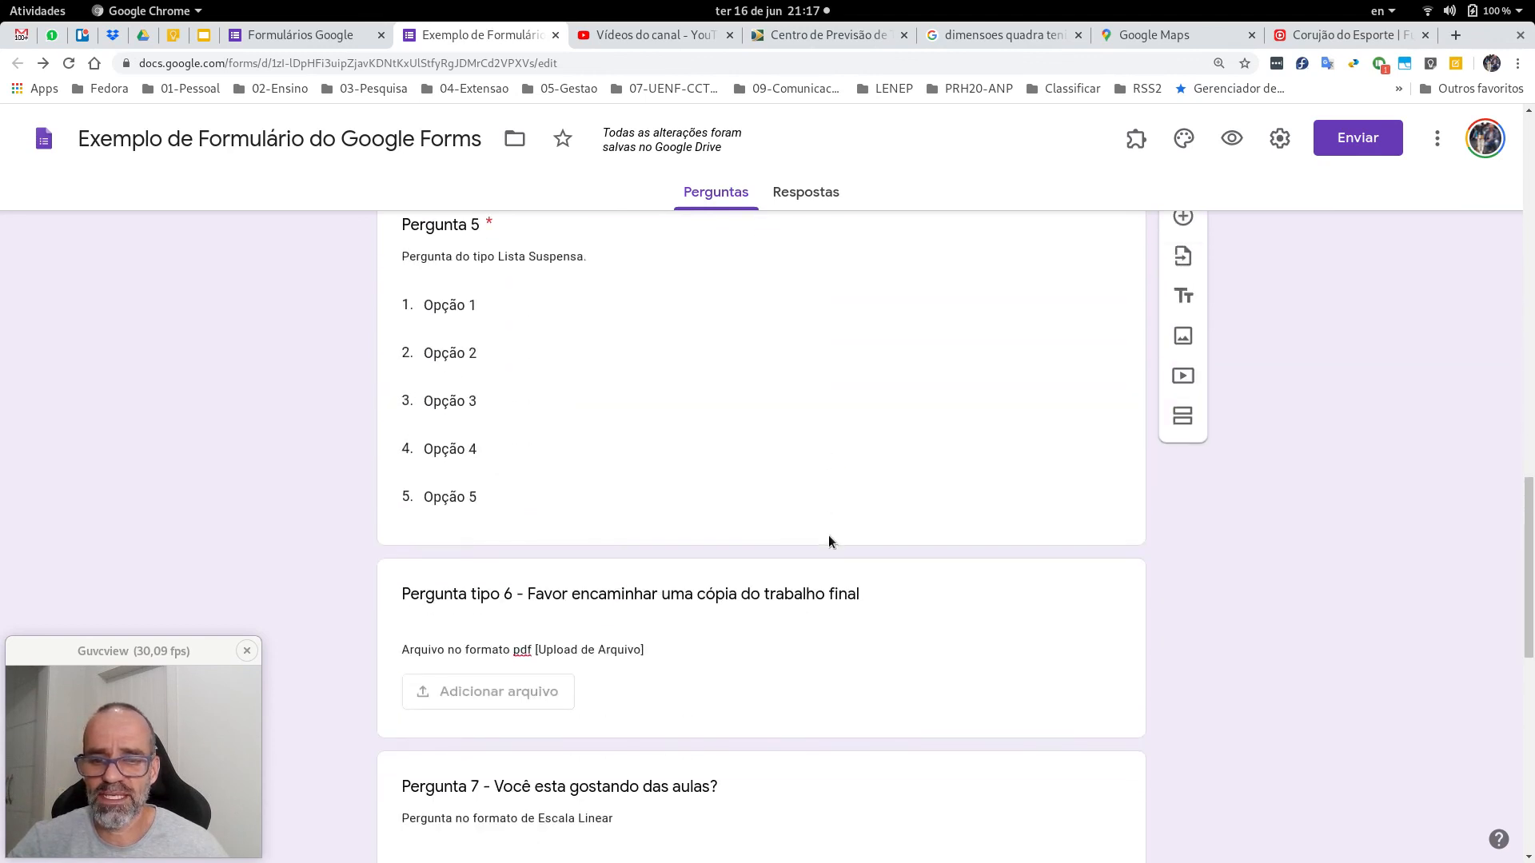
pyautogui.scroll(-5, 829, 531)
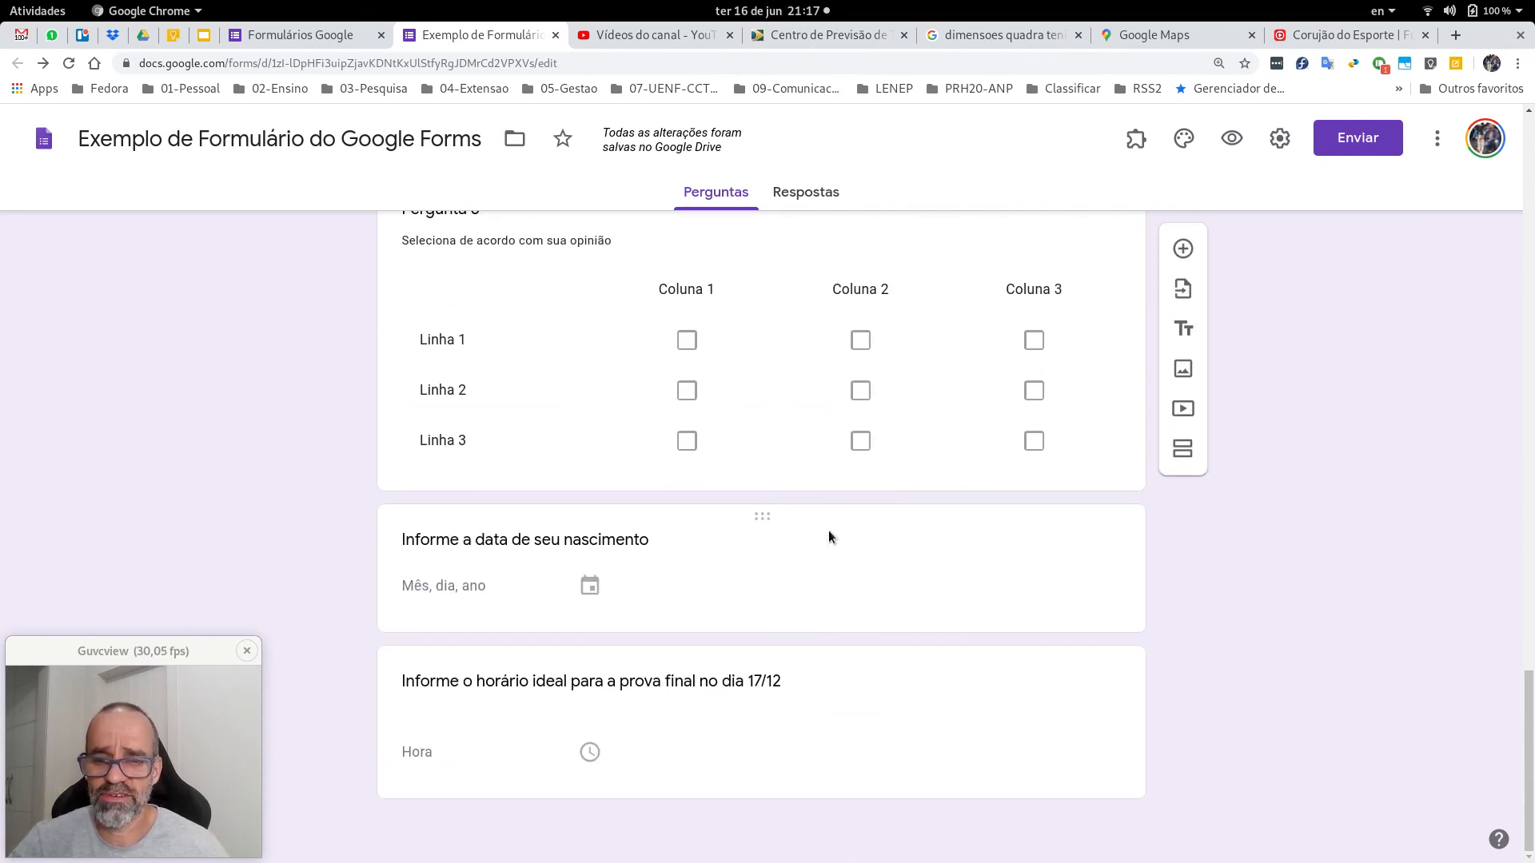
# Step: Prefix the date question's title with "Pergunta 9 - ", reusing the title text of Pergunta 8
pyautogui.scroll(2, 521, 520)
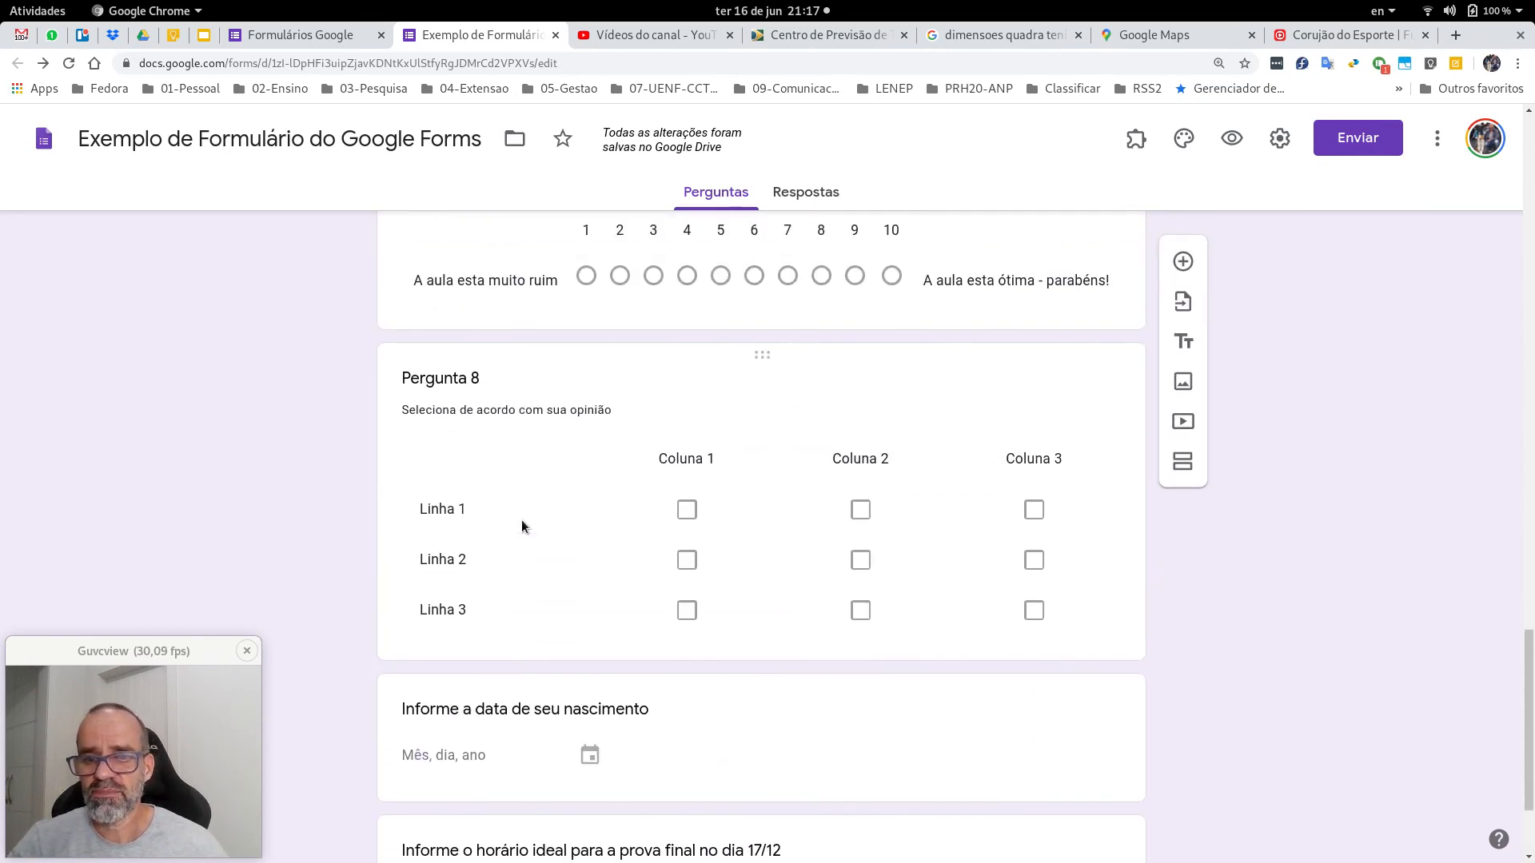
pyautogui.click(512, 421)
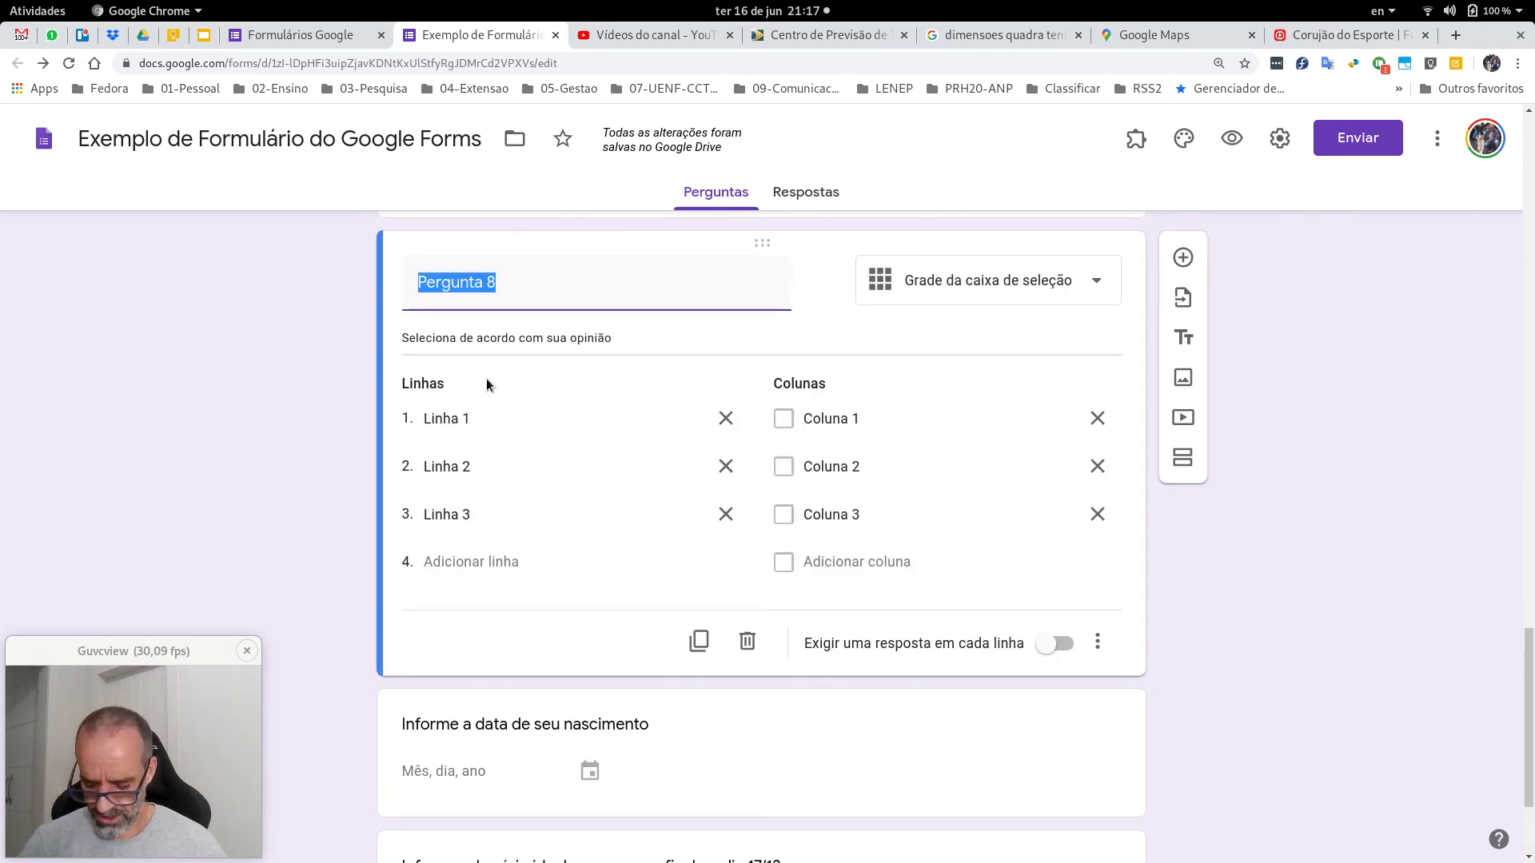
pyautogui.scroll(-2, 491, 390)
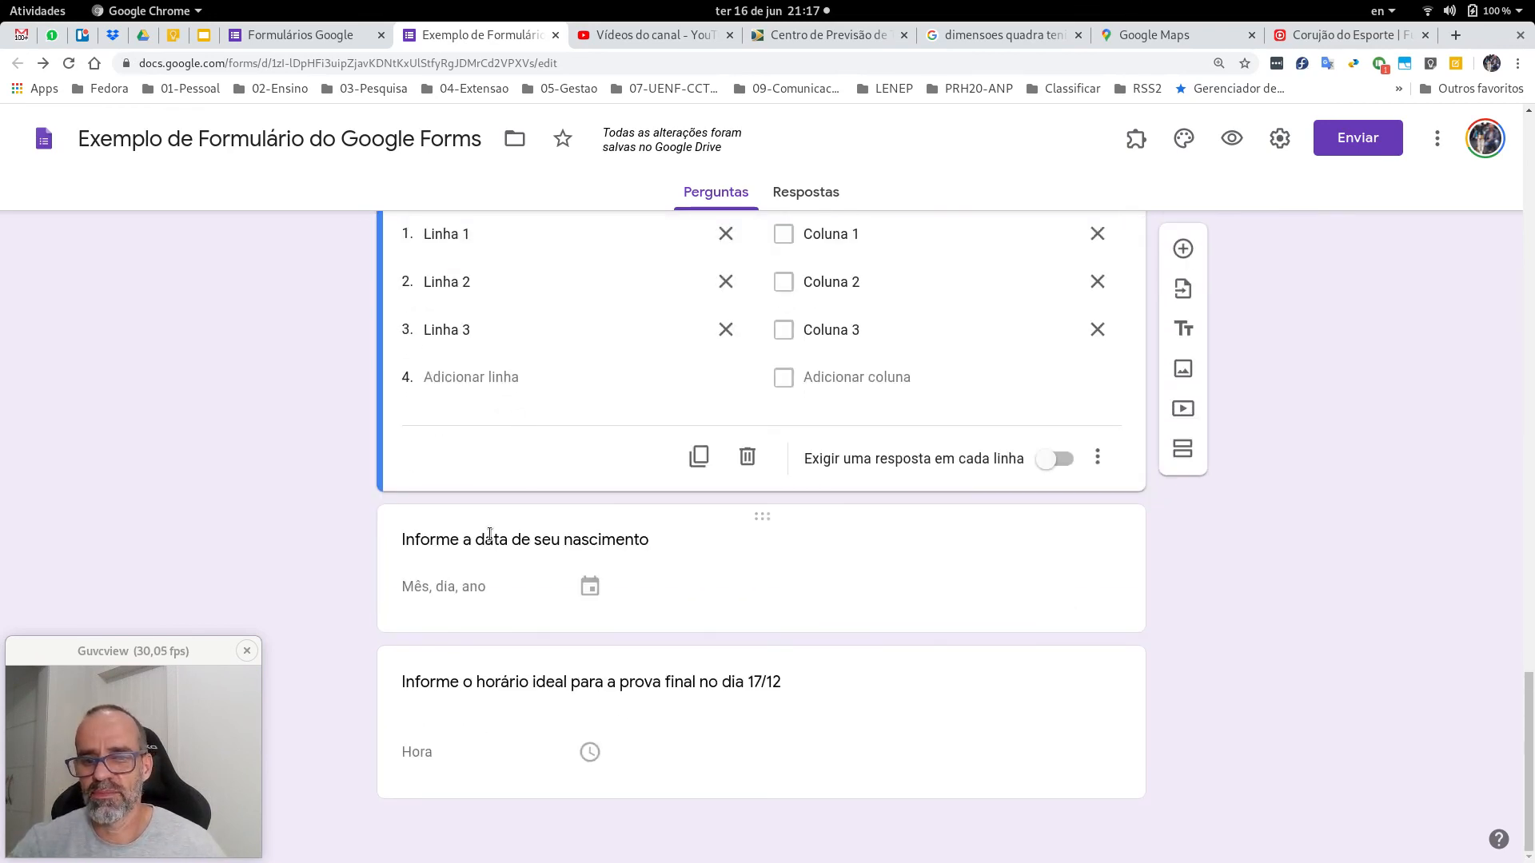
pyautogui.click(489, 534)
pyautogui.press('Home')
pyautogui.write('Pergunta 8')
pyautogui.press('BackSpace')
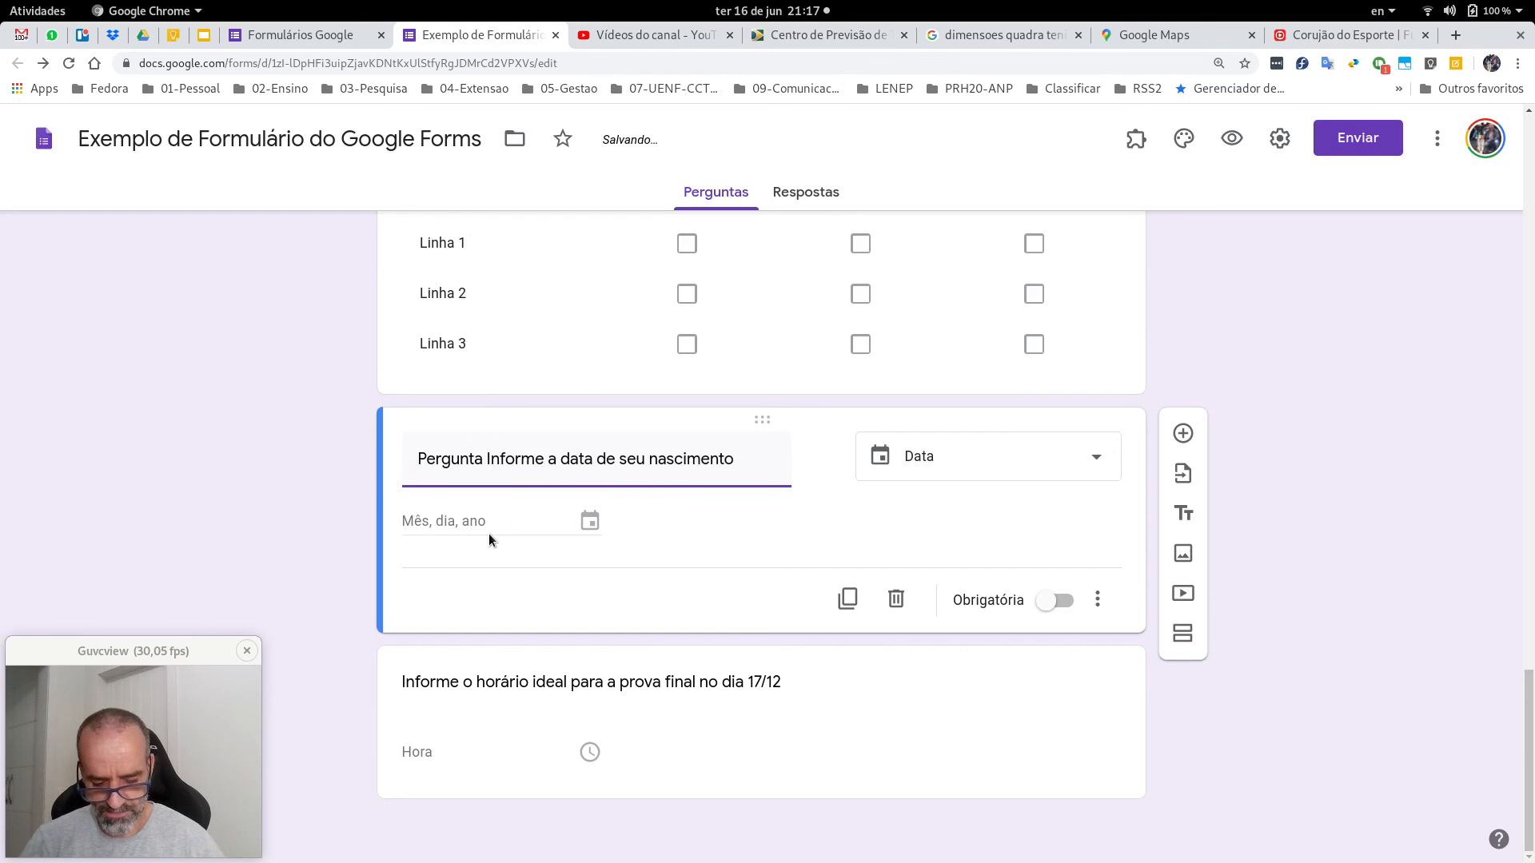
pyautogui.write('9 -')
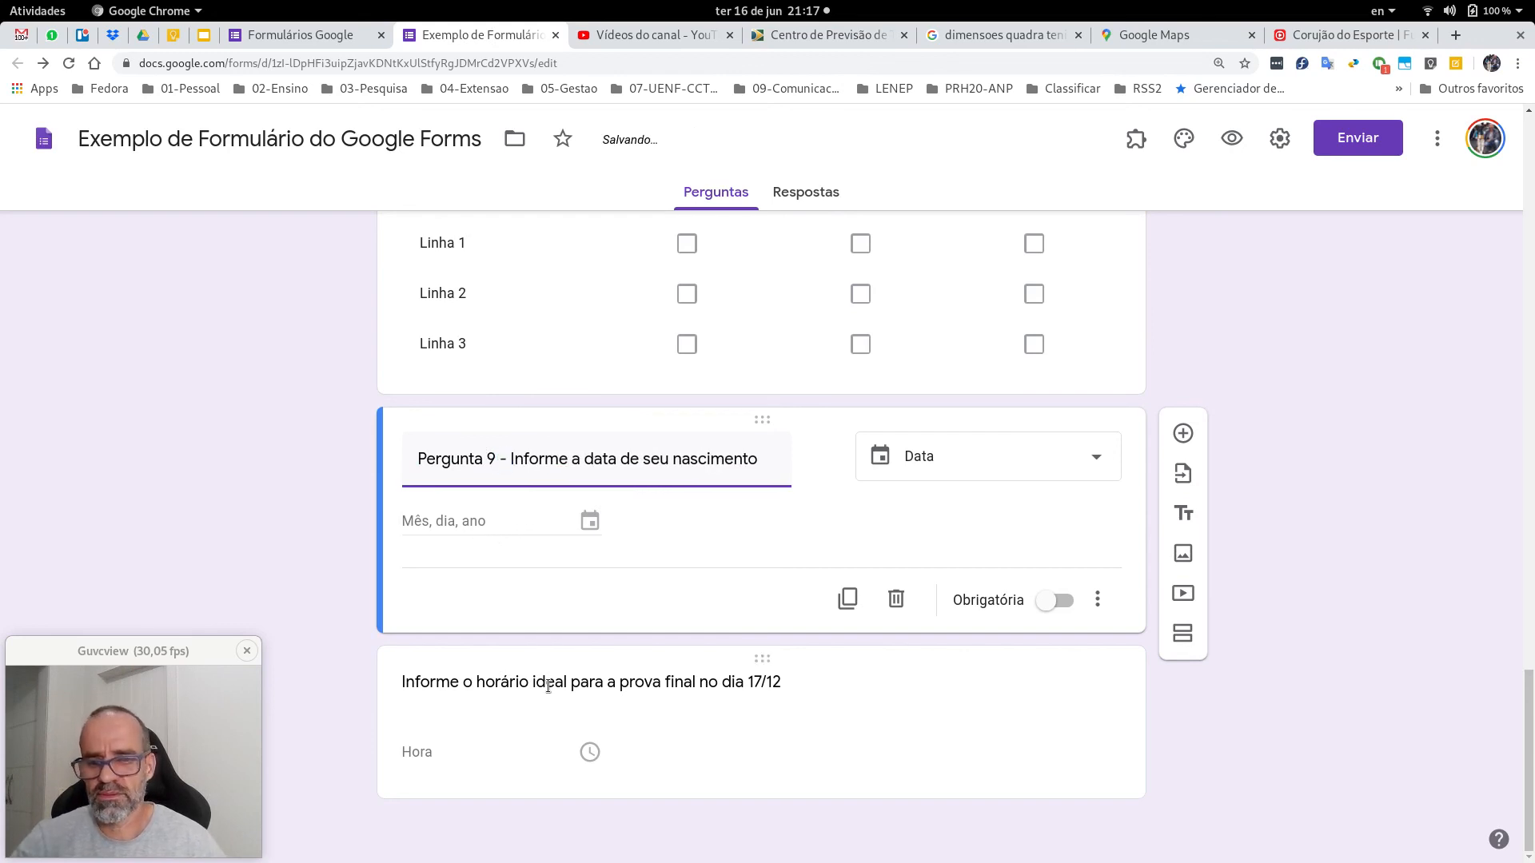
# Step: Prefix the time question's title with "Pergunta 10 - "
pyautogui.click(545, 686)
pyautogui.press('Home')
pyautogui.write('Pergunta 8')
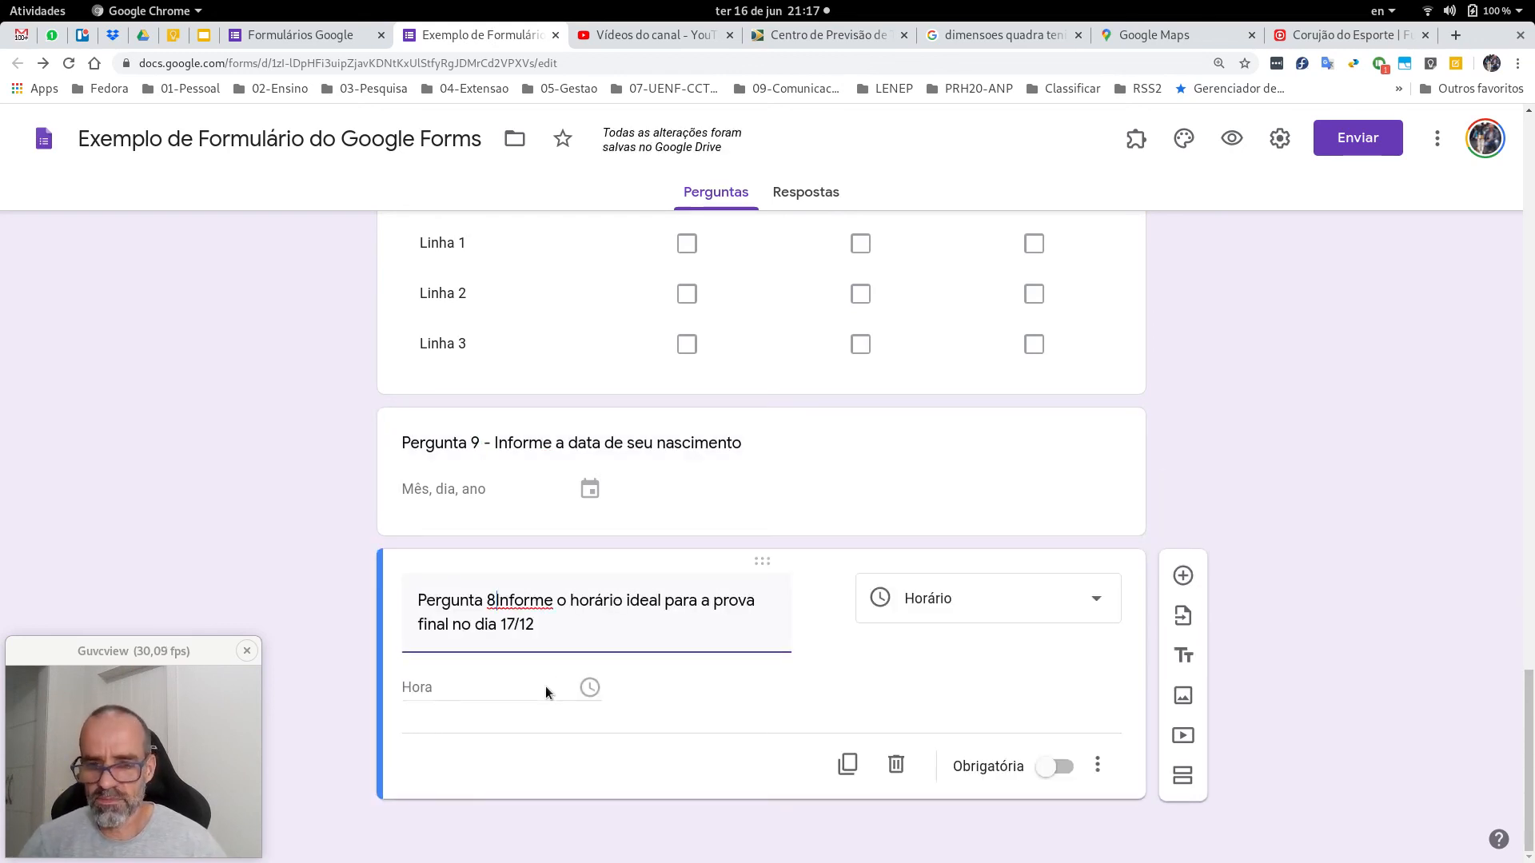
pyautogui.hotkey('shift', 'Left')
pyautogui.write('10 -')
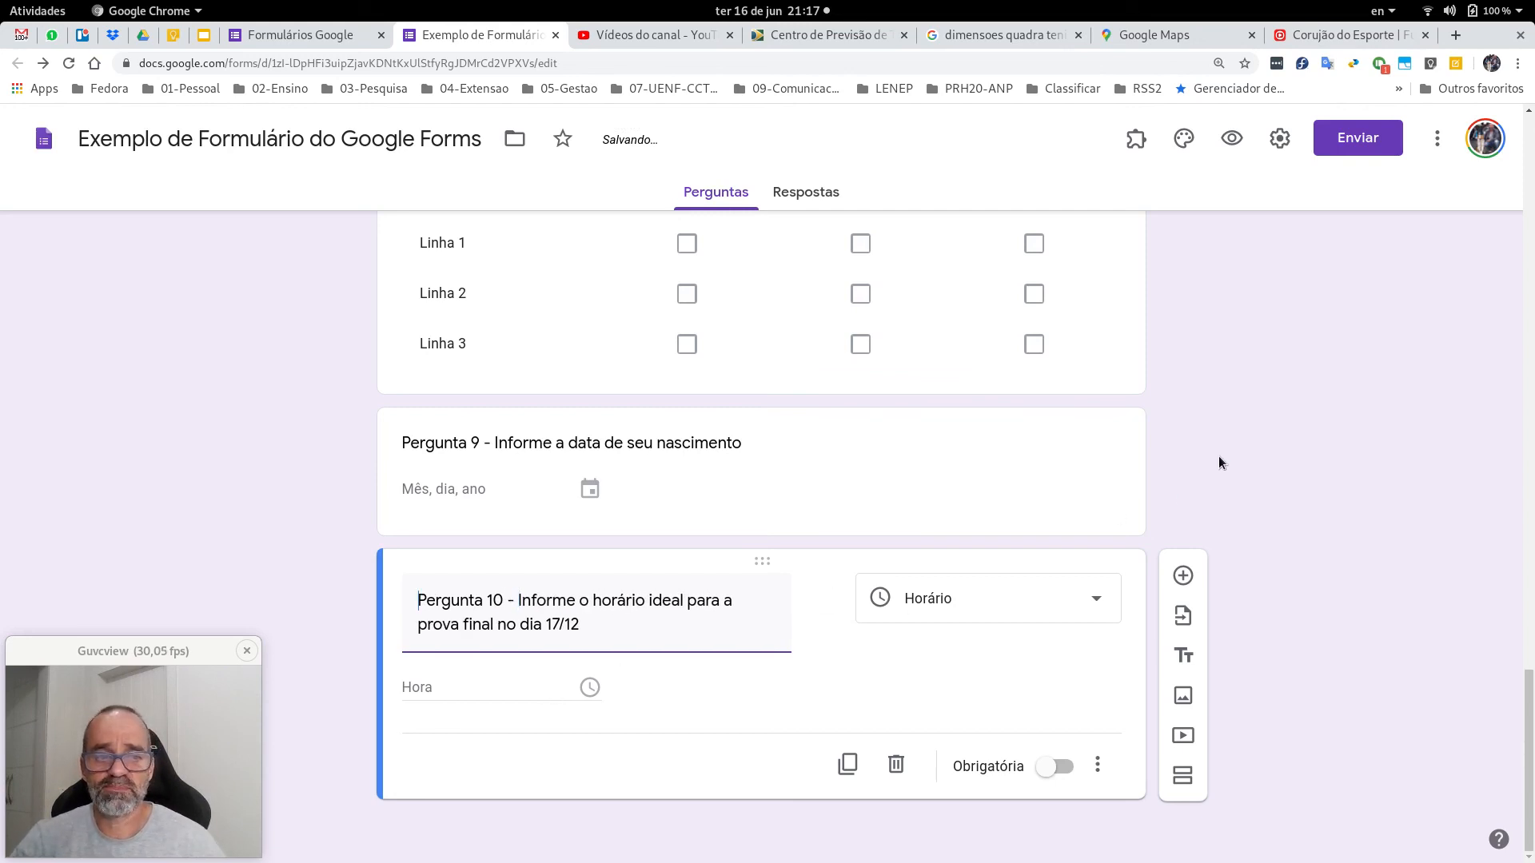
pyautogui.scroll(10, 1219, 462)
pyautogui.scroll(15, 1222, 462)
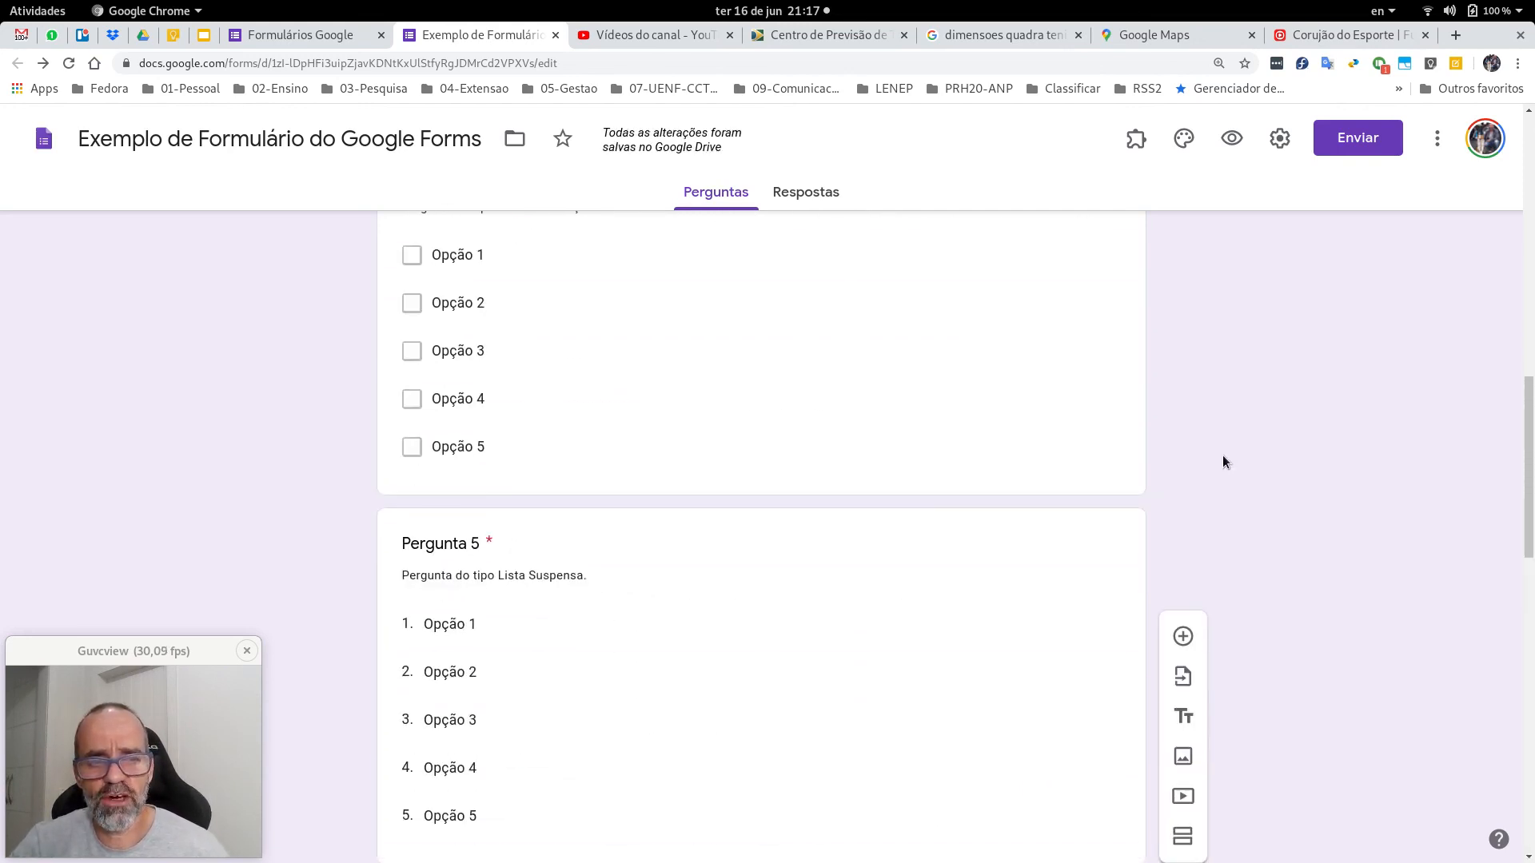
pyautogui.click(995, 583)
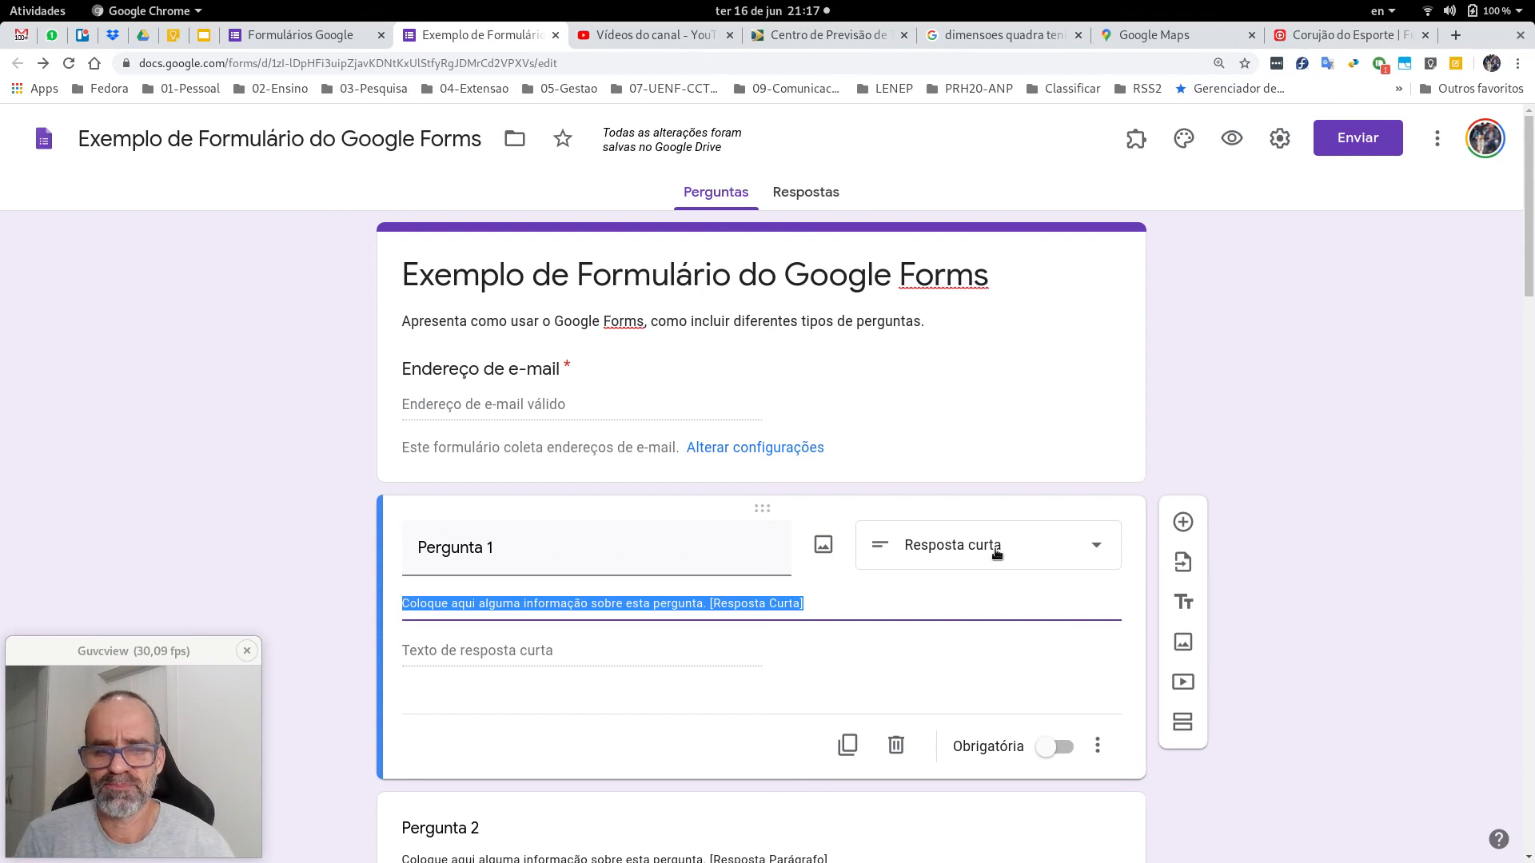
pyautogui.click(1187, 404)
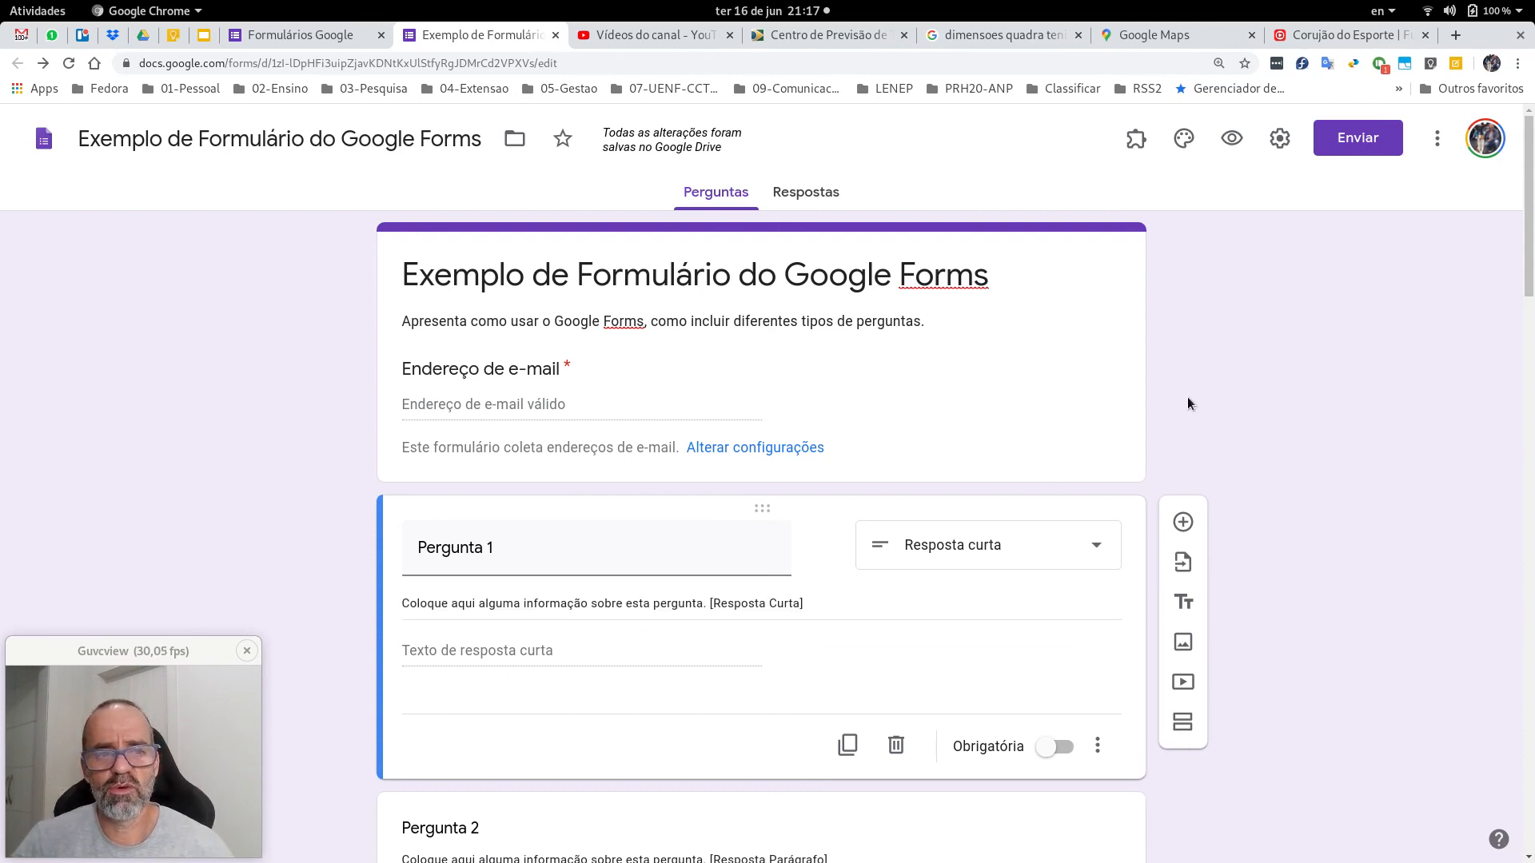
# Step: Switch to Google Keep and check off "4. Como adicionar perguntas" in the "VideoAula: Google Forms" list
pyautogui.click(173, 36)
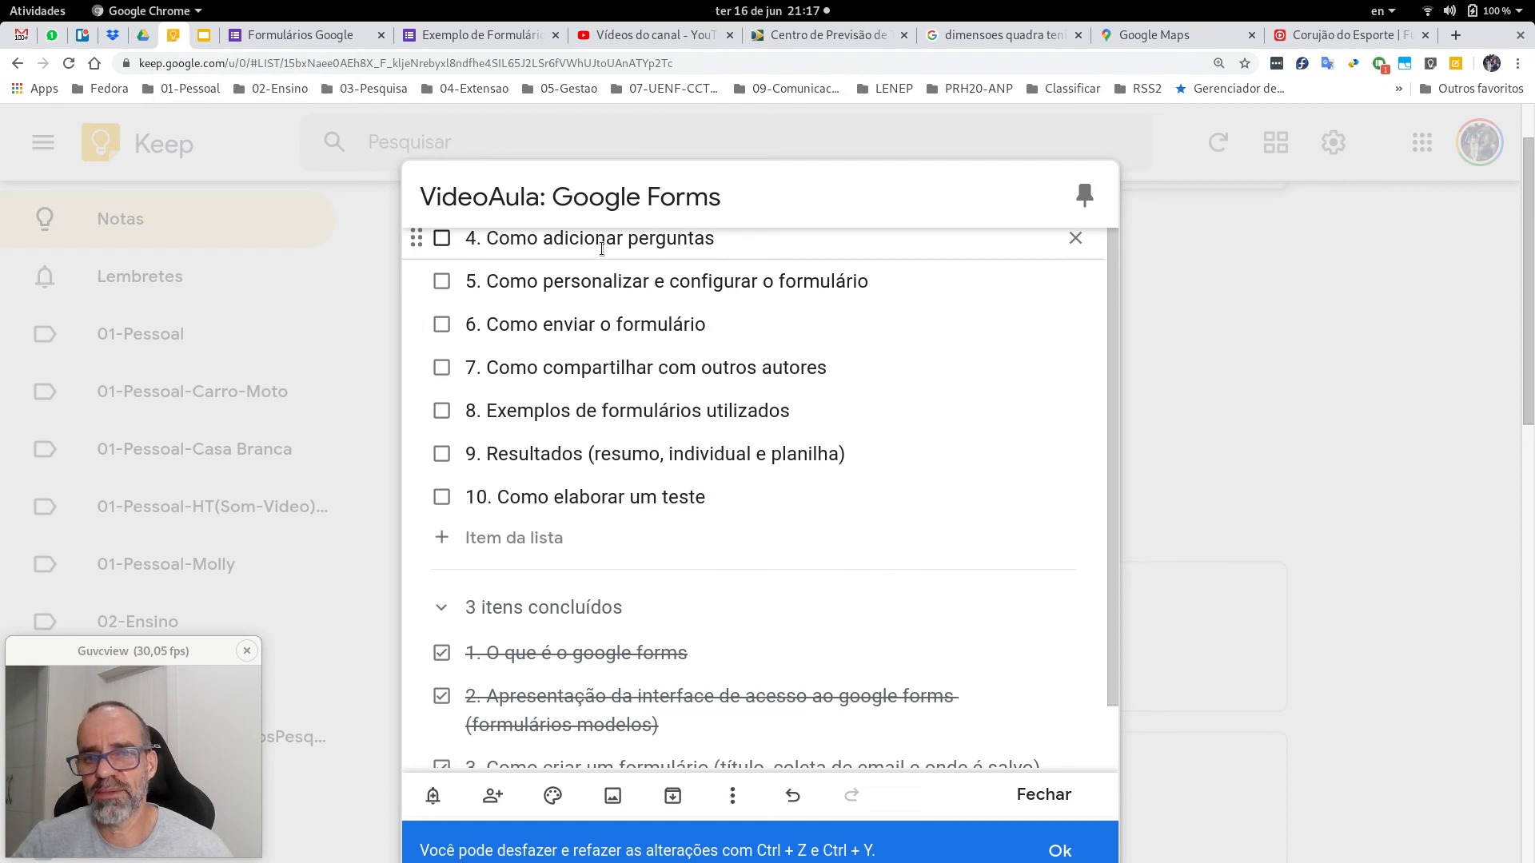
pyautogui.click(445, 243)
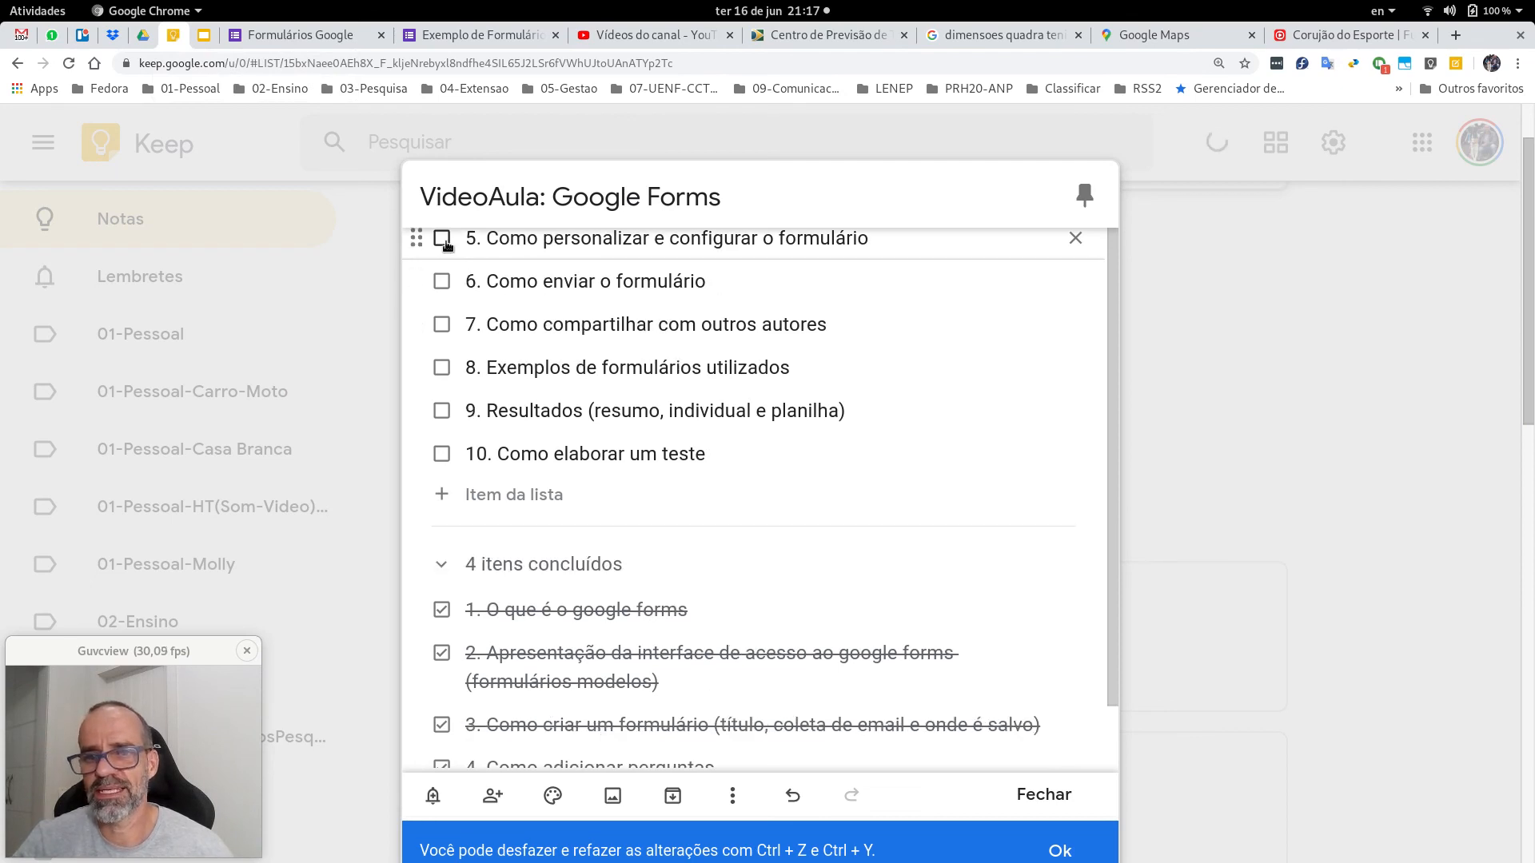